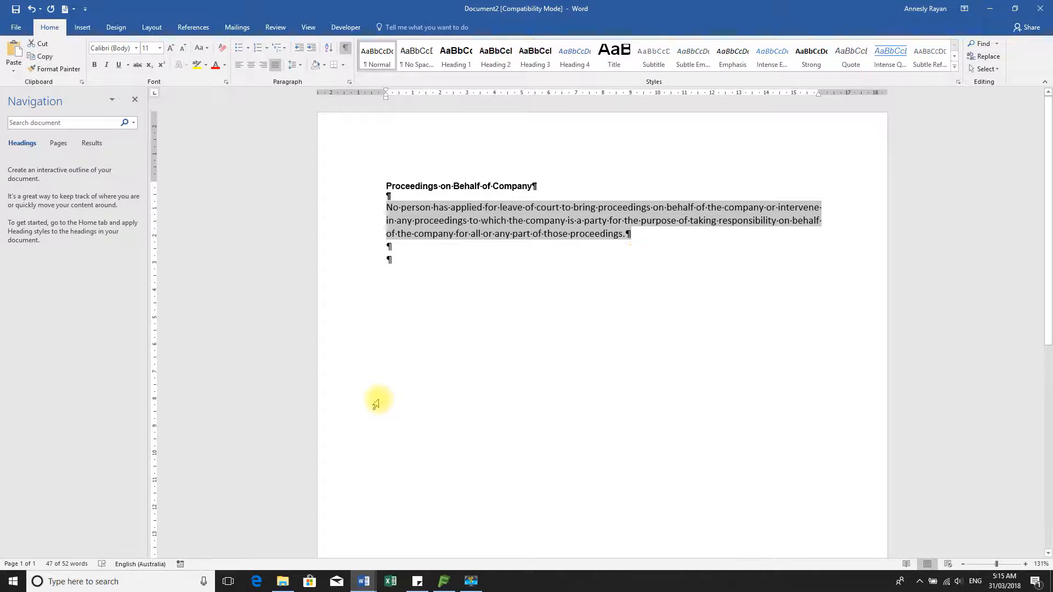
# Paste a duplicate paragraph at the end and move the 'Proceedings on Behalf of Company' heading below both
pyautogui.click(398, 261)
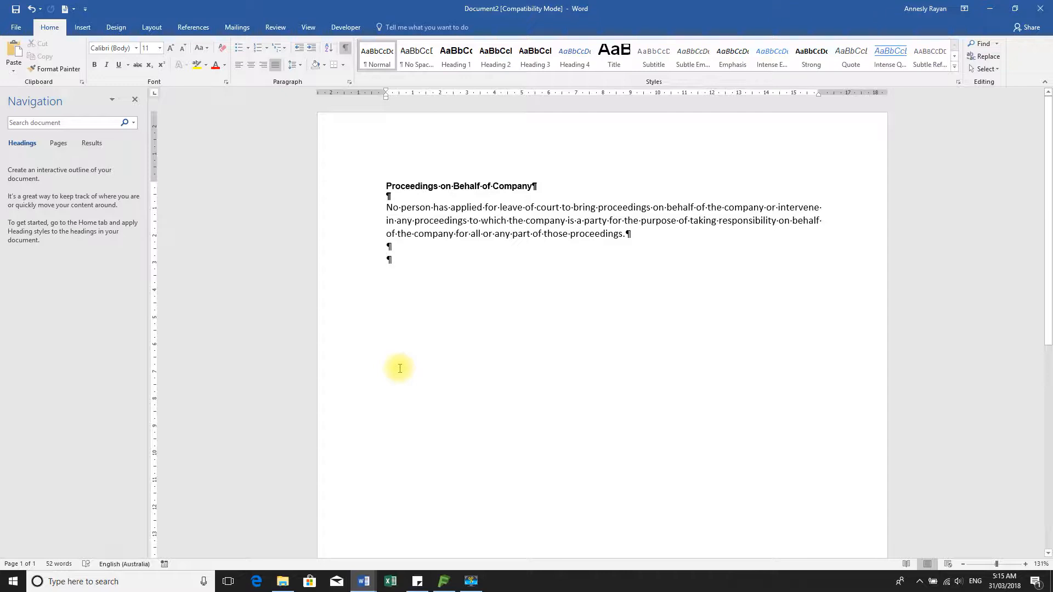
pyautogui.write('No person has applied for leave of court to bring proceedings on behalf of the company or intervene in any proceedings to which the company is a party for the purpose of taking responsibility on behalf of the company for all or any part of those proceedings.')
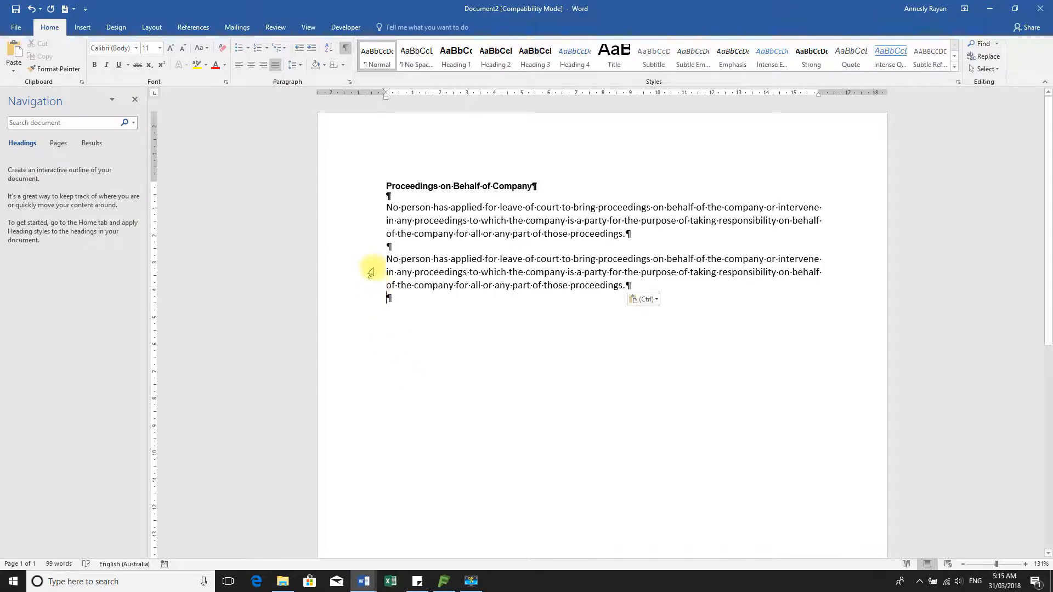
pyautogui.click(369, 188)
pyautogui.hotkey('ctrl', 'c')
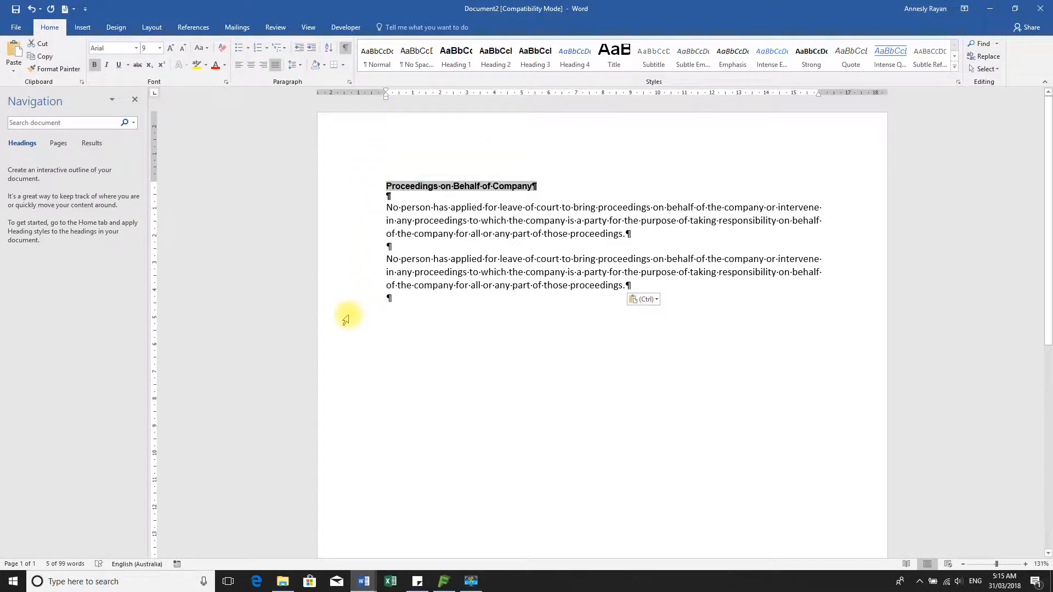
pyautogui.press('Delete')
pyautogui.click(407, 289)
pyautogui.press('Return')
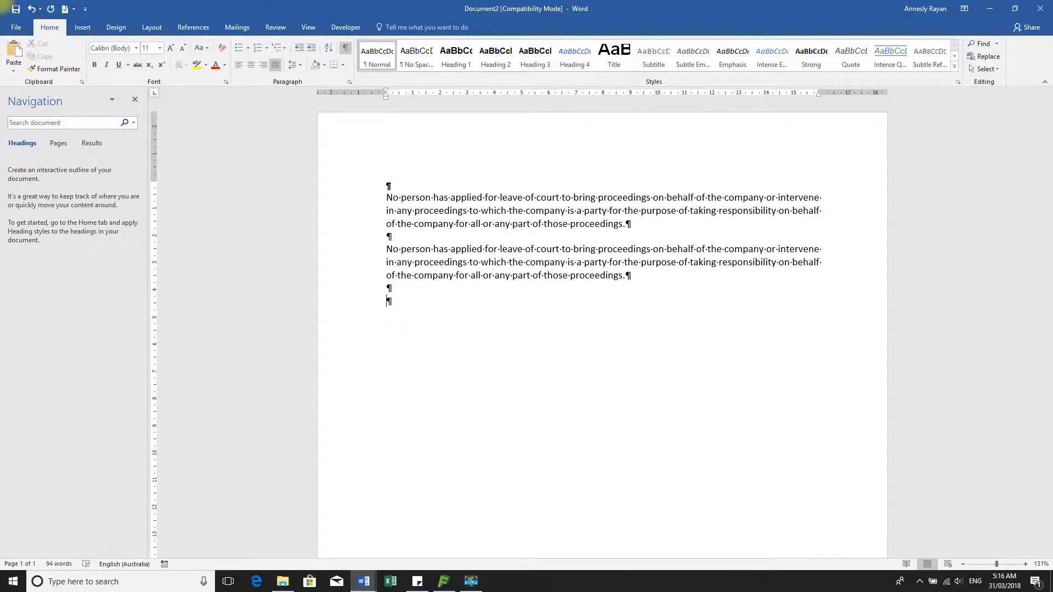
pyautogui.hotkey('ctrl', 'v')
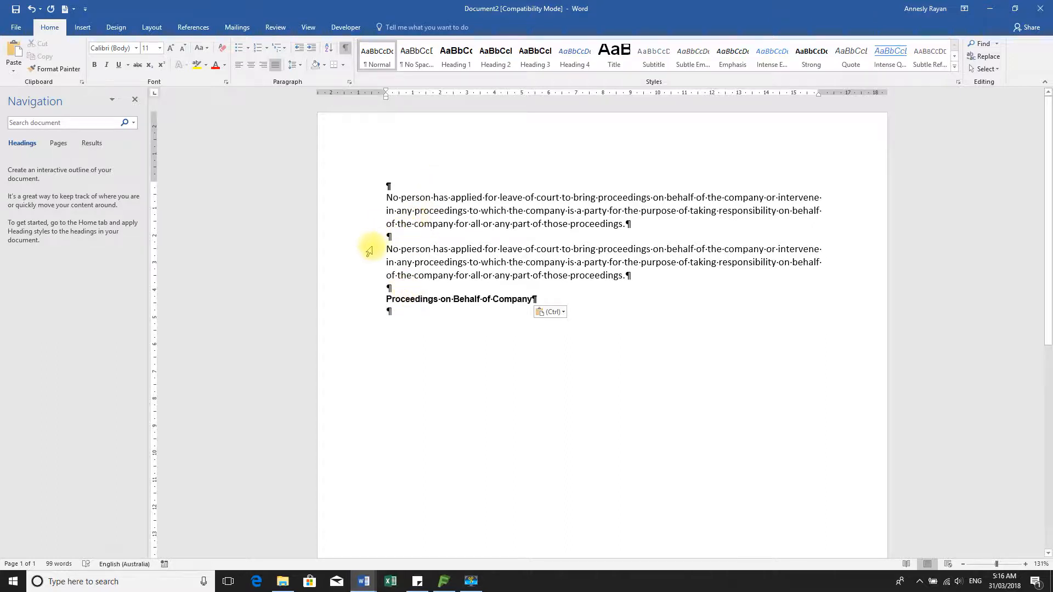
pyautogui.click(361, 264)
pyautogui.moveTo(345, 248); pyautogui.dragTo(335, 275)
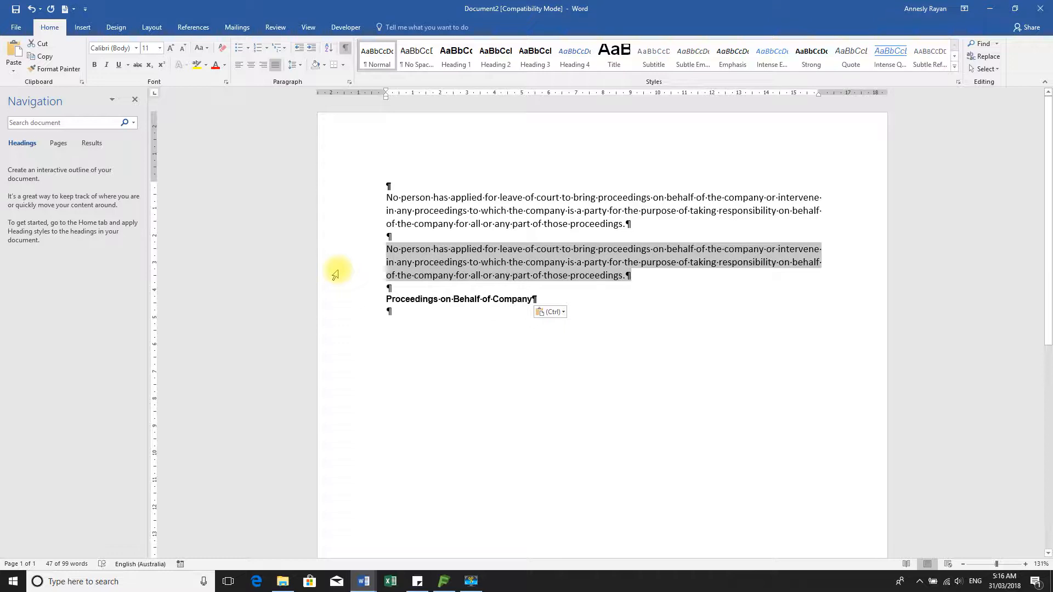
pyautogui.hotkey('ctrl', 'b')
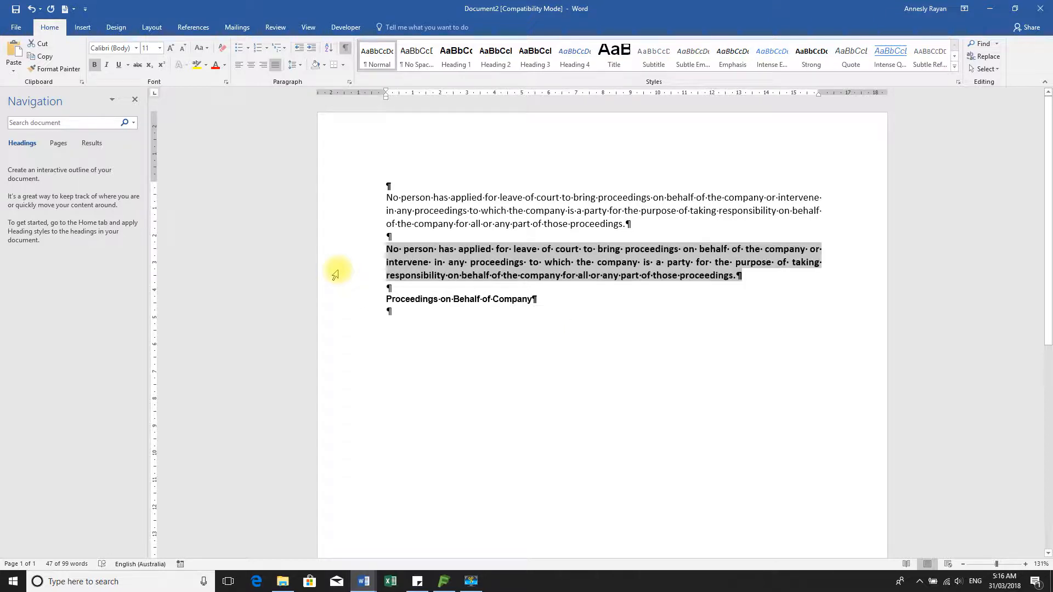
pyautogui.hotkey('ctrl', 'b')
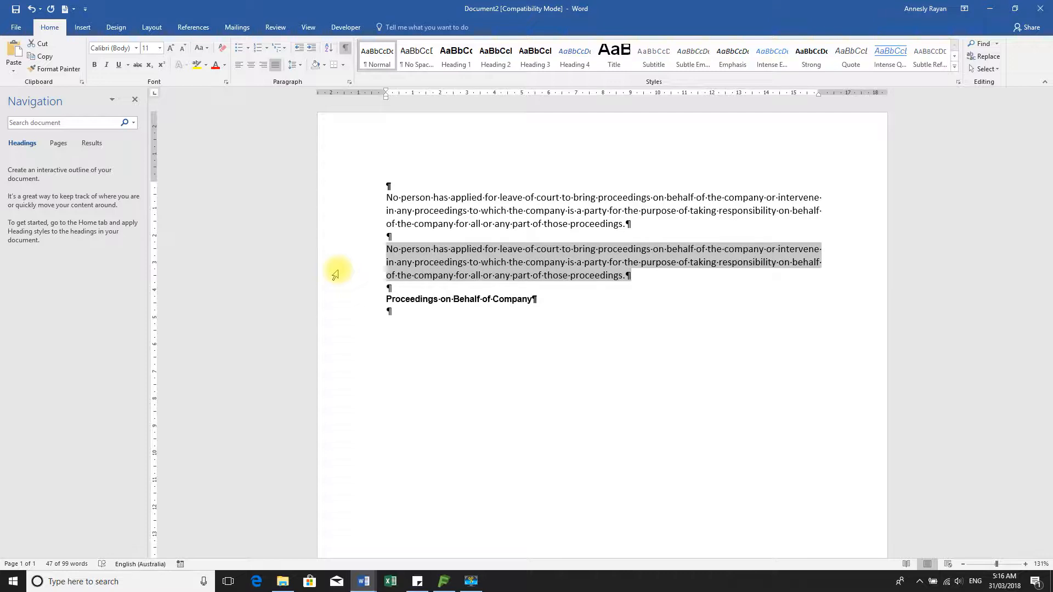
pyautogui.hotkey('ctrl', 'u')
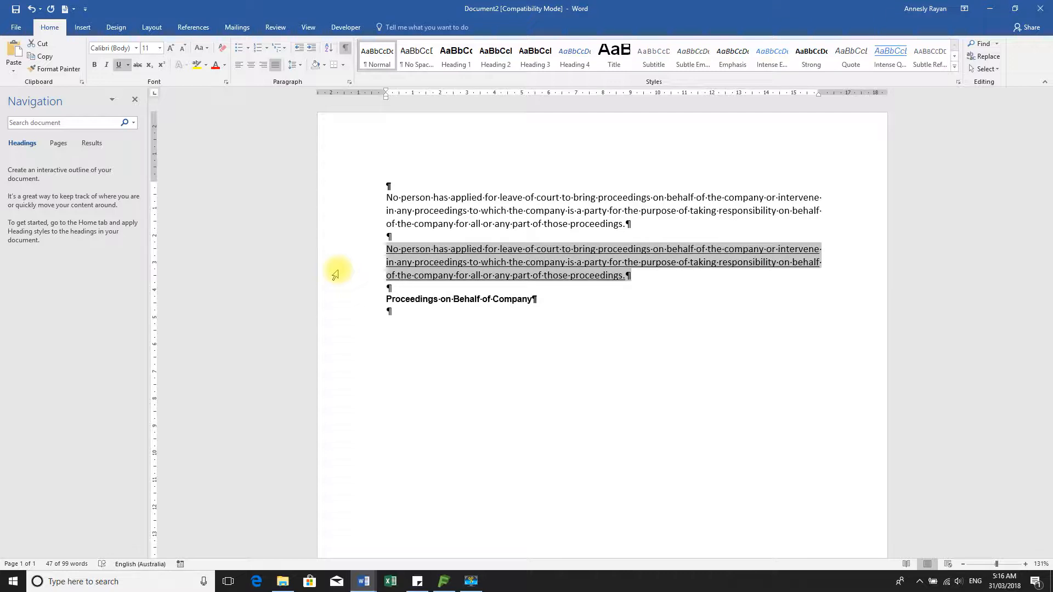
pyautogui.hotkey('ctrl', 'u')
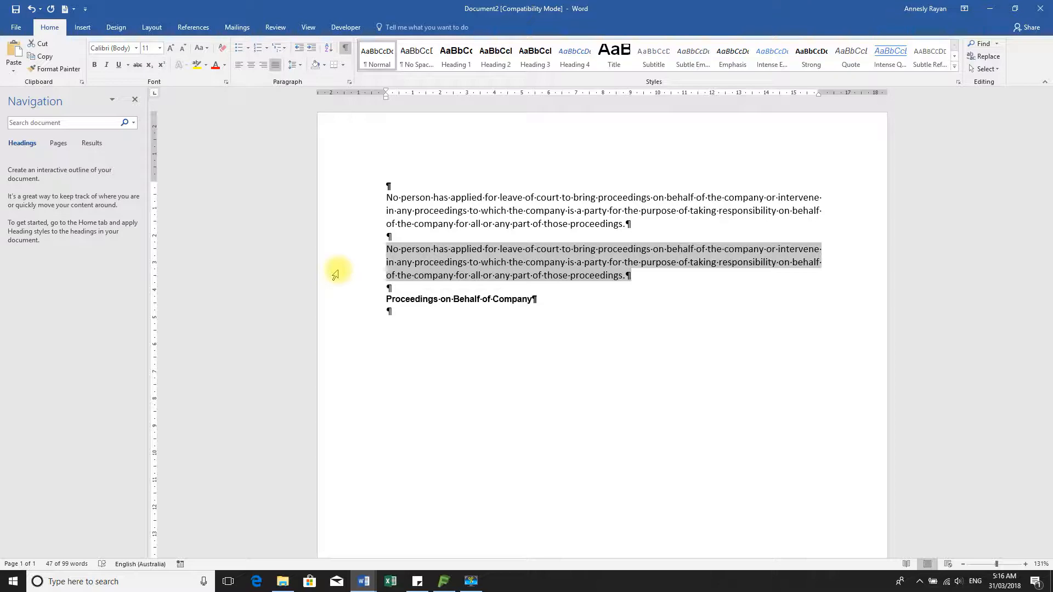
pyautogui.hotkey('ctrl', 'p')
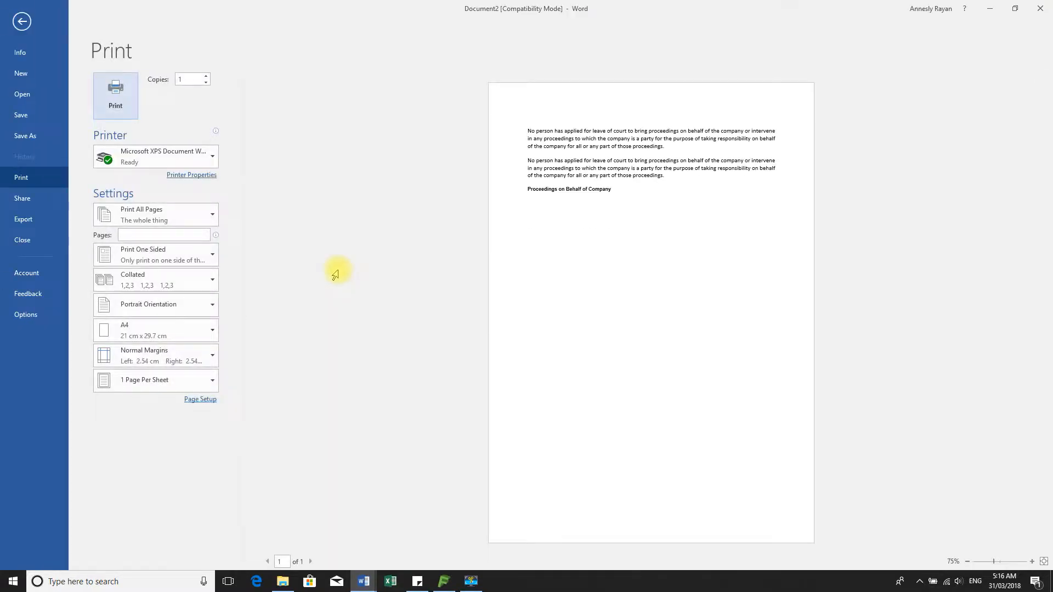
pyautogui.click(22, 21)
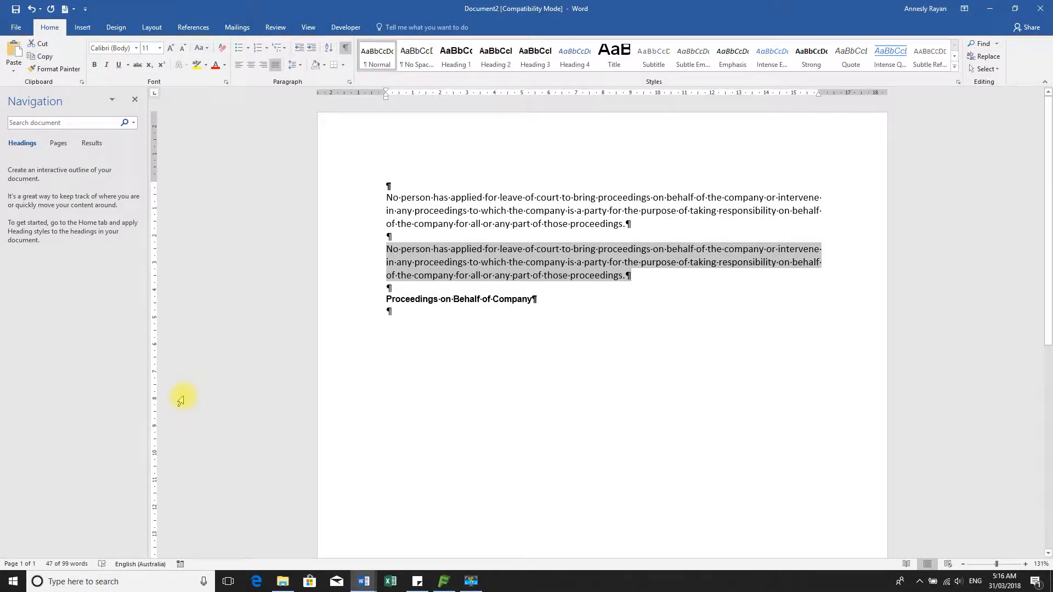
# Insert a page break above the heading so it starts page 2
pyautogui.click(389, 287)
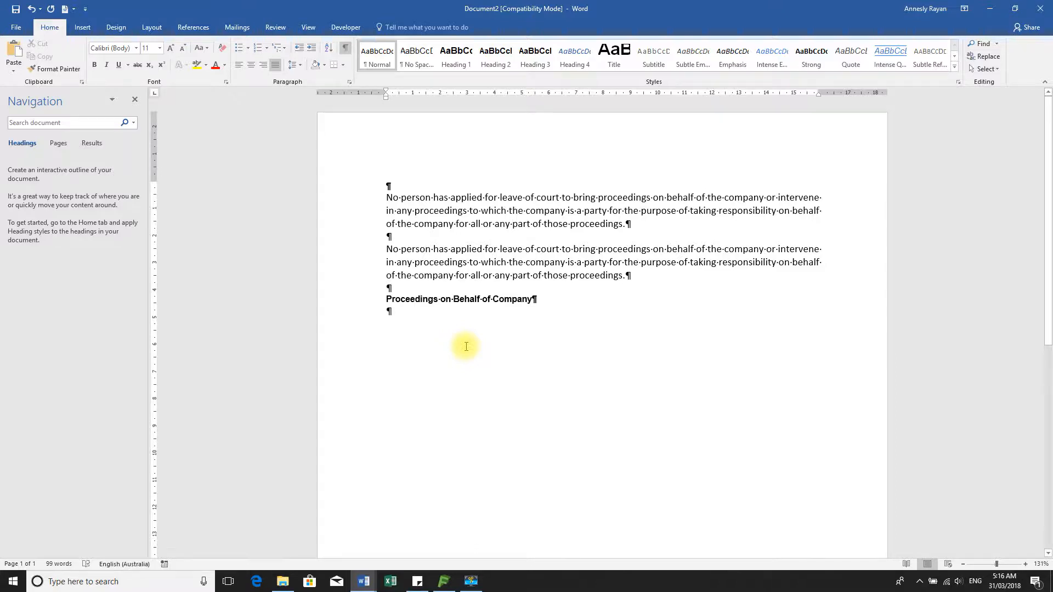
pyautogui.hotkey('ctrl', 'Return')
pyautogui.scroll(-5, 465, 347)
pyautogui.scroll(5, 466, 350)
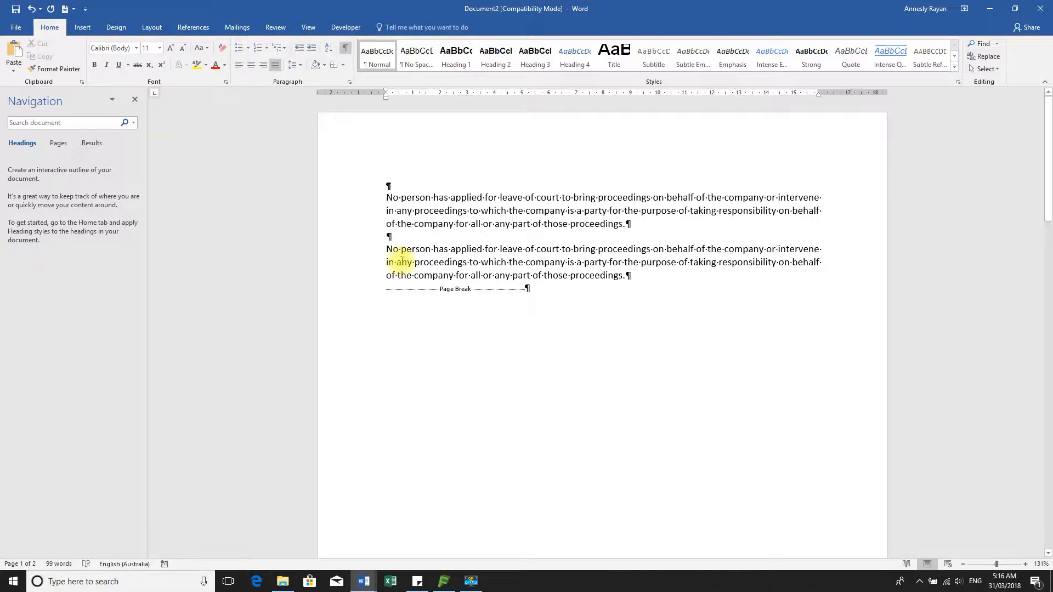
# Left-align the second paragraph
pyautogui.moveTo(348, 252); pyautogui.dragTo(352, 276)
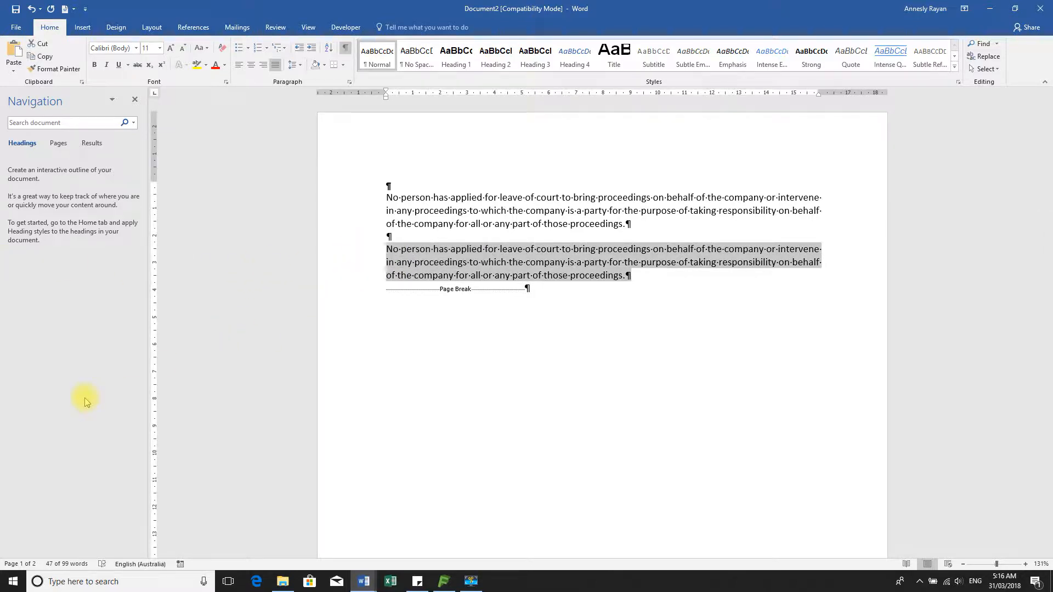
pyautogui.hotkey('ctrl', 'l')
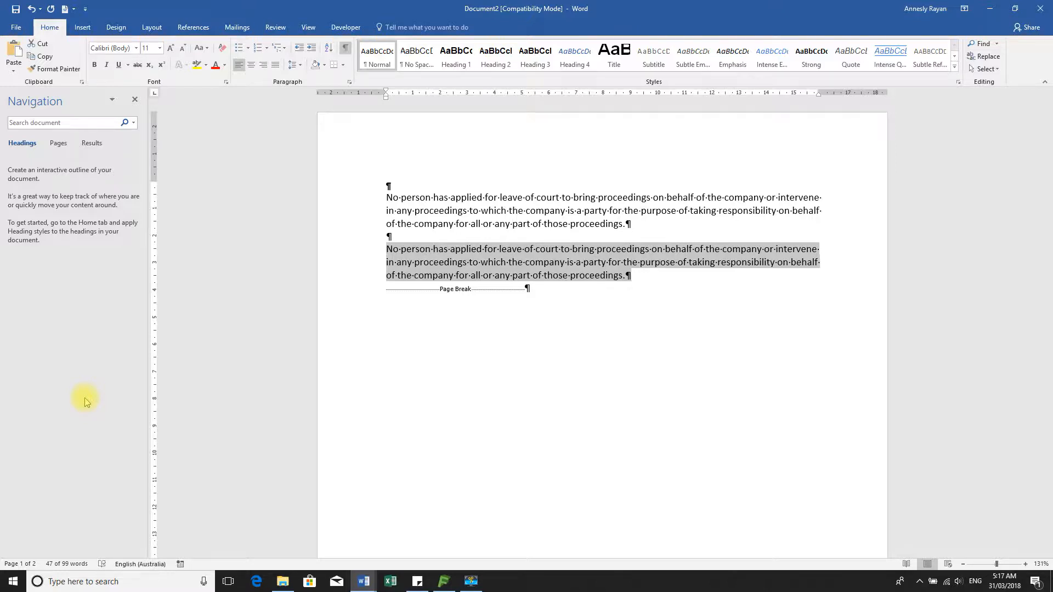
pyautogui.scroll(-4, 534, 313)
pyautogui.scroll(-8, 533, 314)
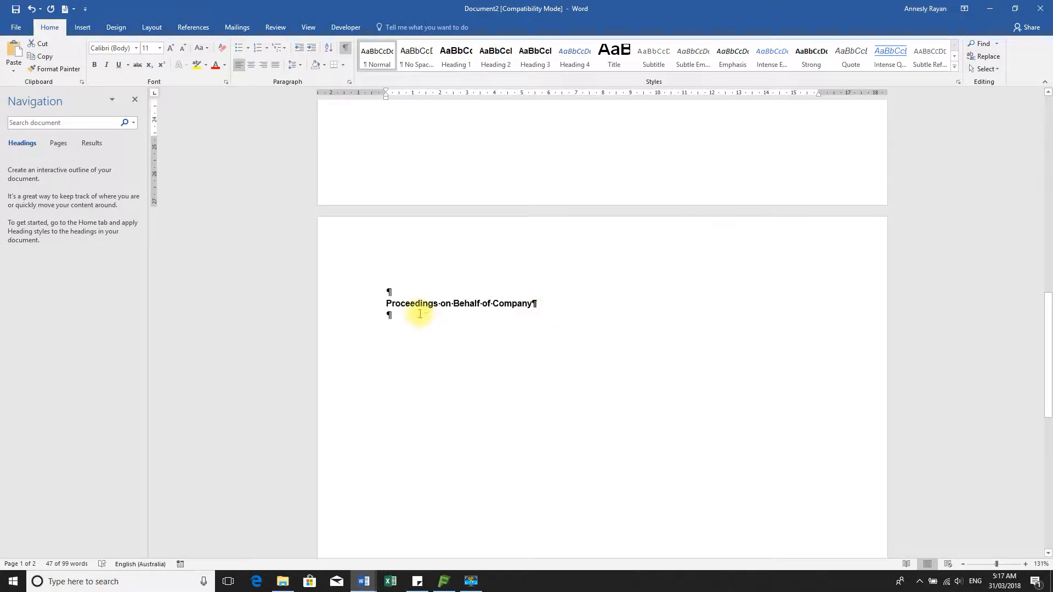
# Centre the 'Proceedings on Behalf of Company' heading on page 2 after trying left and right alignment
pyautogui.click(362, 308)
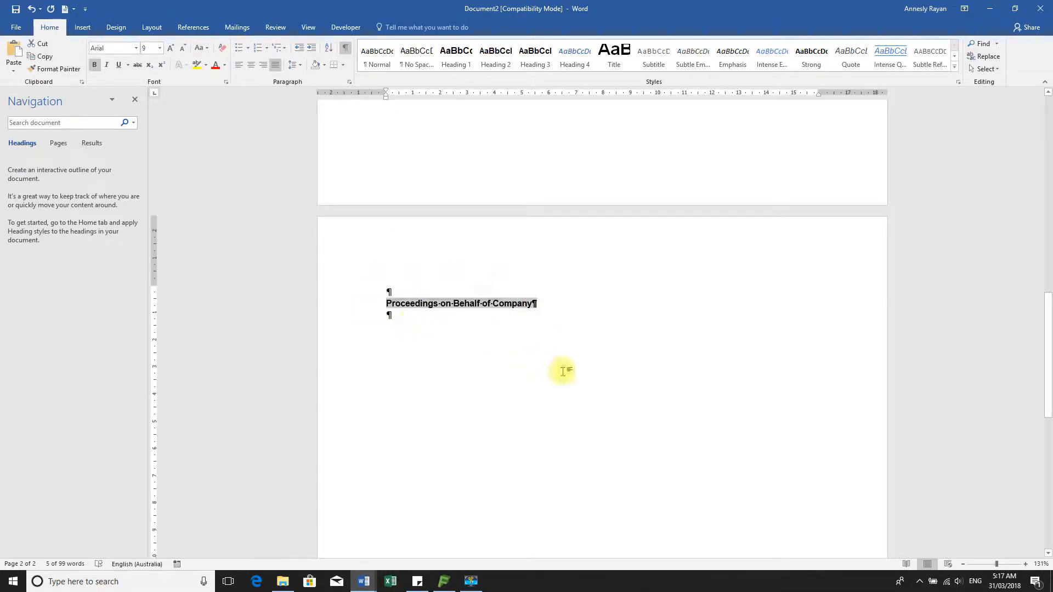
pyautogui.hotkey('ctrl', 'l')
pyautogui.hotkey('ctrl', 'r')
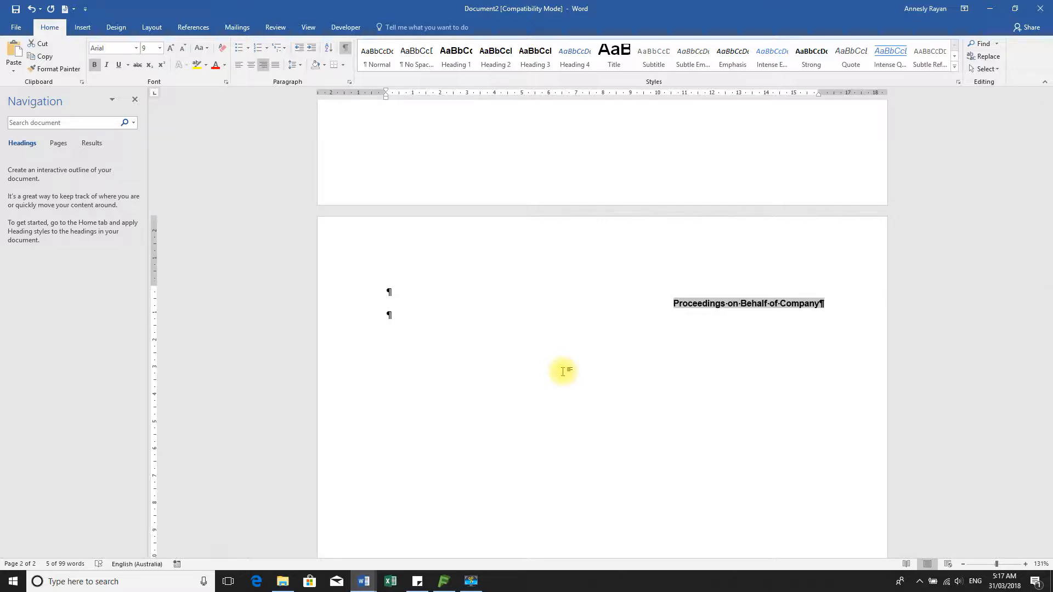
pyautogui.hotkey('ctrl', 'l')
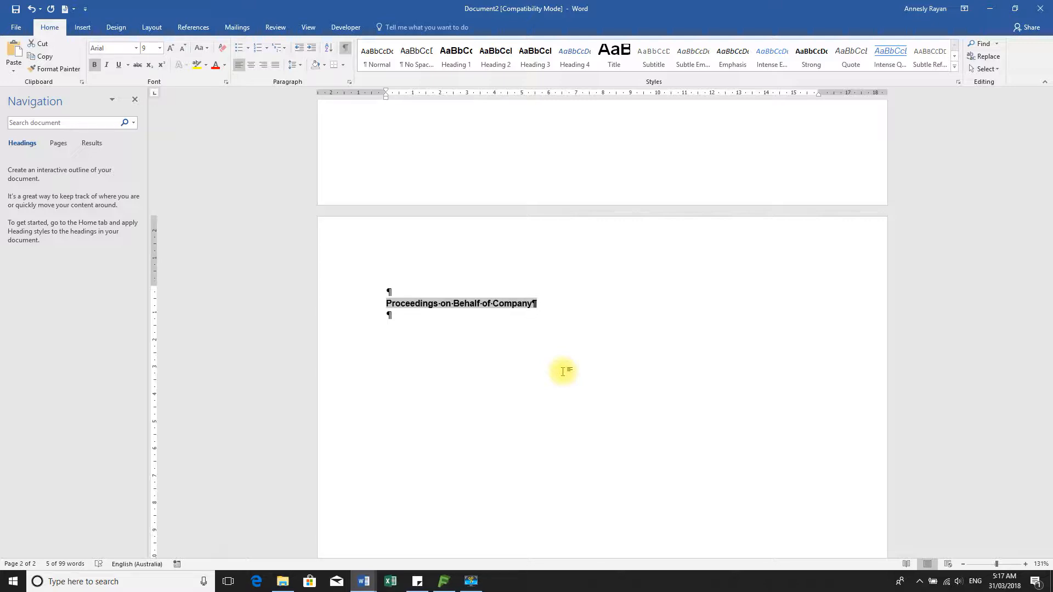
pyautogui.hotkey('ctrl', 'e')
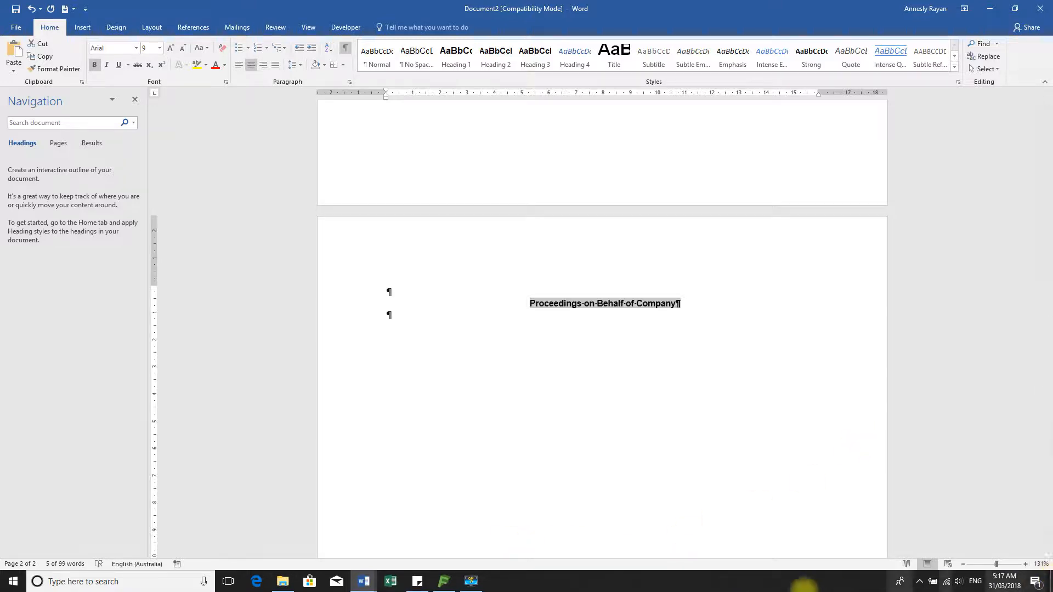
pyautogui.scroll(-1, 606, 570)
pyautogui.scroll(10, 616, 435)
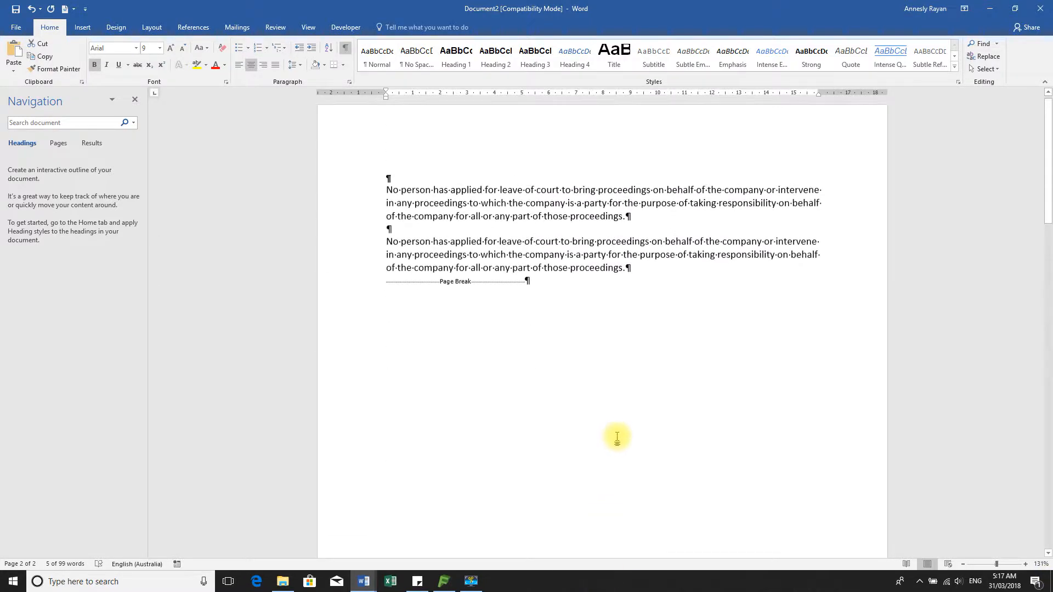
pyautogui.moveTo(356, 210); pyautogui.dragTo(359, 285)
pyautogui.click(345, 50)
pyautogui.click(345, 50)
pyautogui.click(345, 51)
pyautogui.click(345, 50)
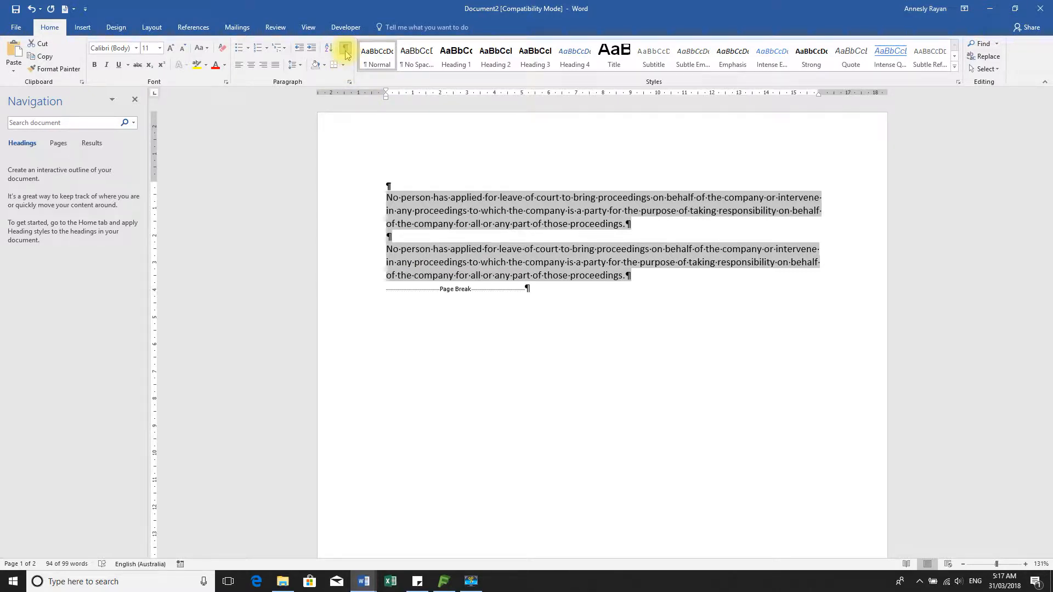
pyautogui.click(345, 50)
pyautogui.click(346, 50)
pyautogui.click(423, 264)
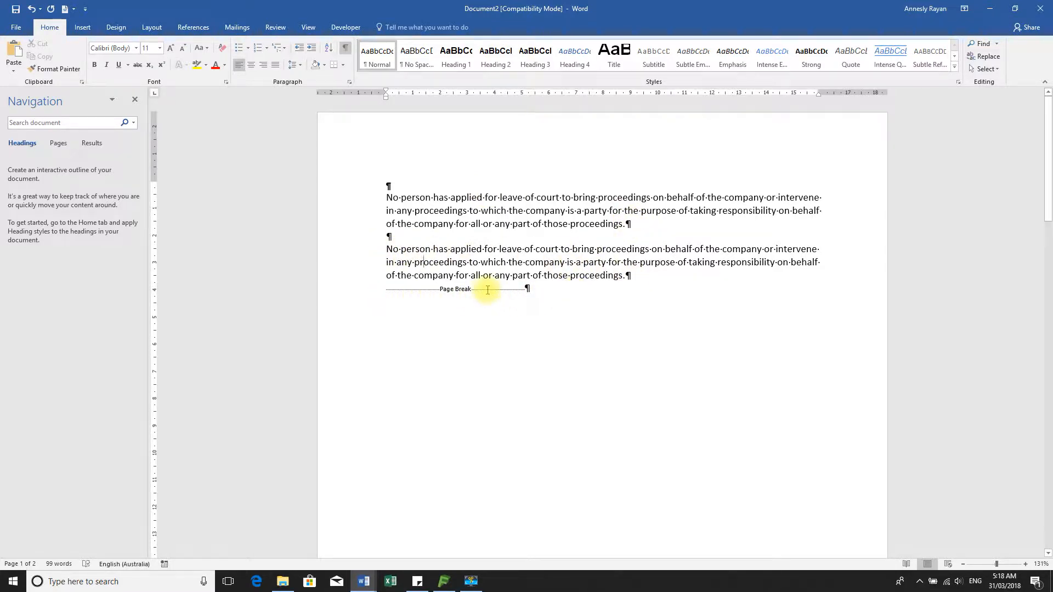
pyautogui.click(345, 48)
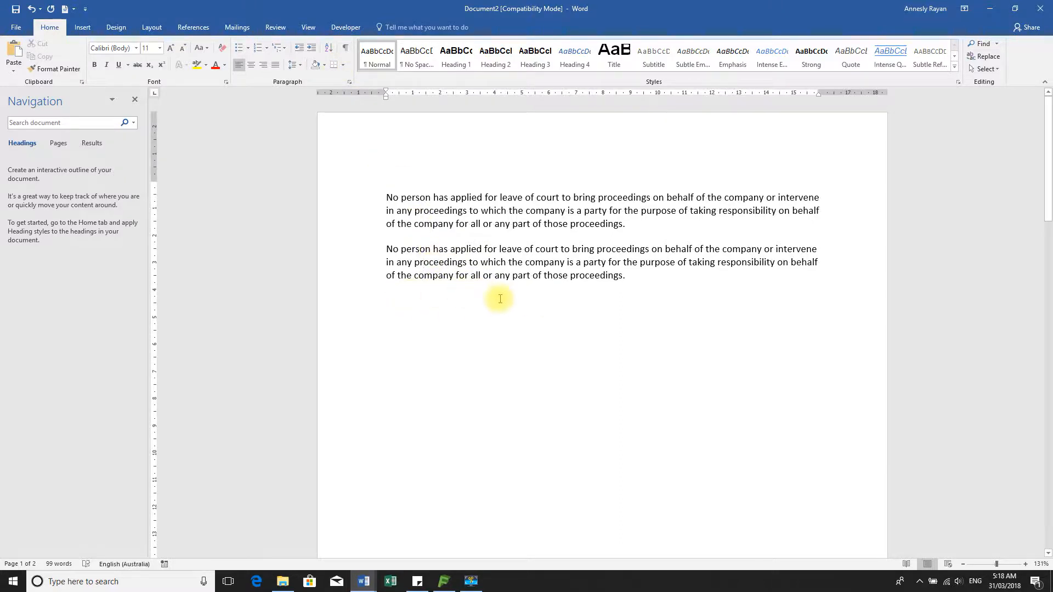
pyautogui.click(345, 49)
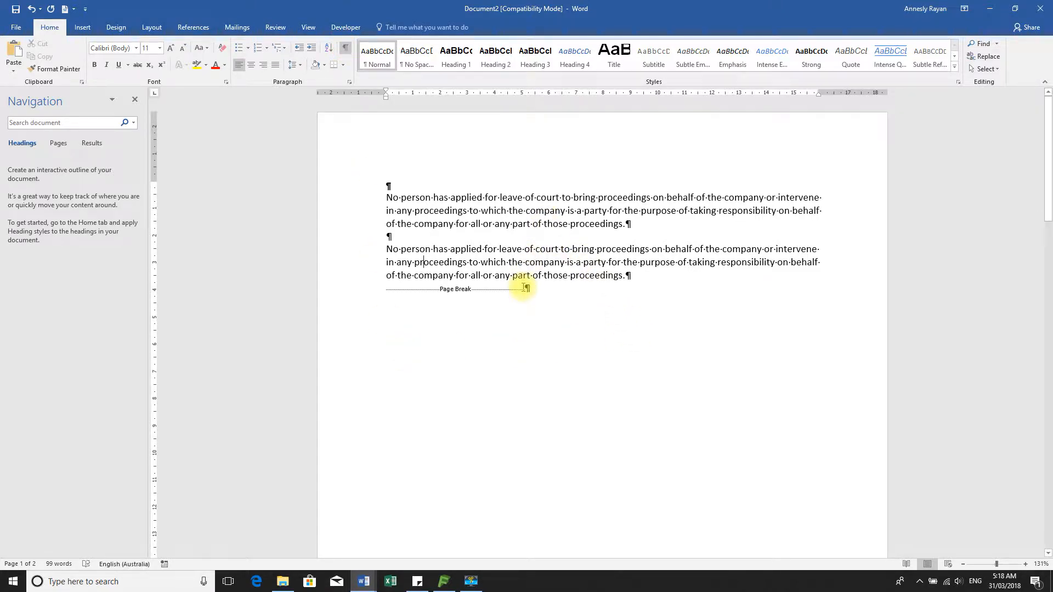
pyautogui.scroll(-15, 525, 288)
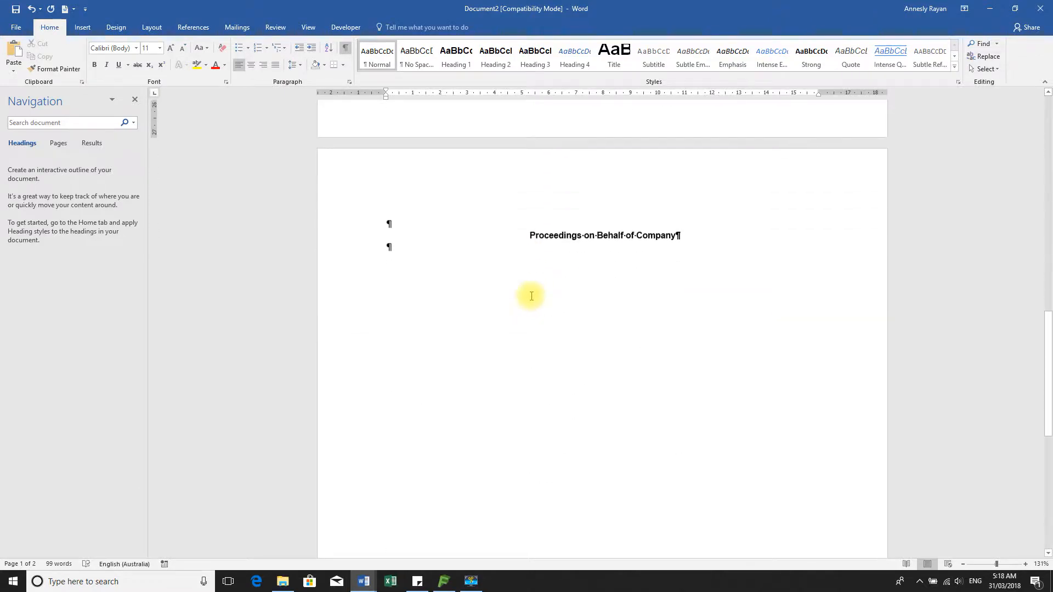
pyautogui.scroll(15, 531, 296)
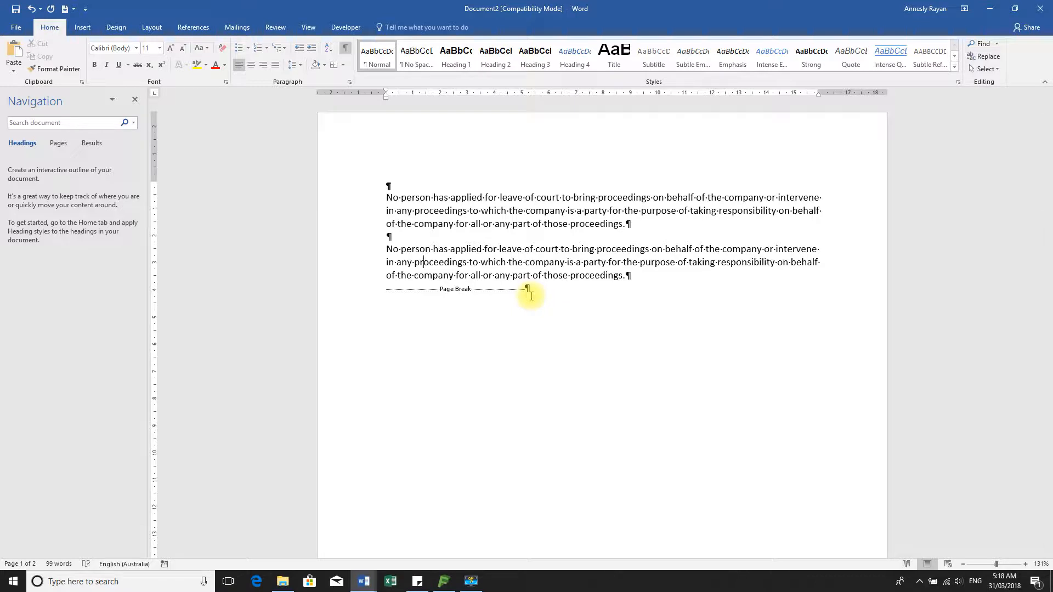
pyautogui.scroll(-15, 556, 317)
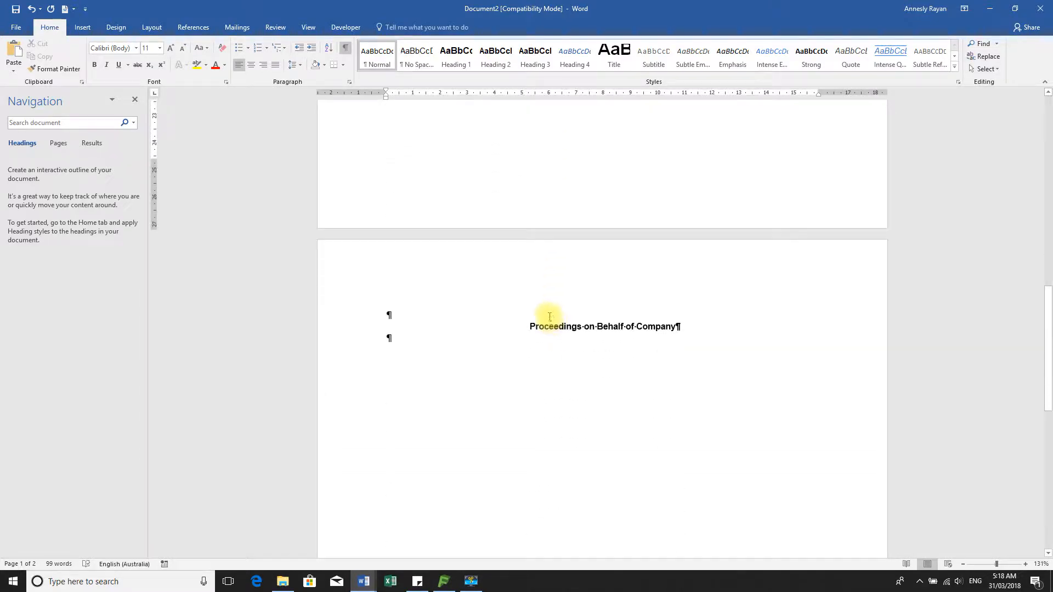
pyautogui.scroll(10, 549, 317)
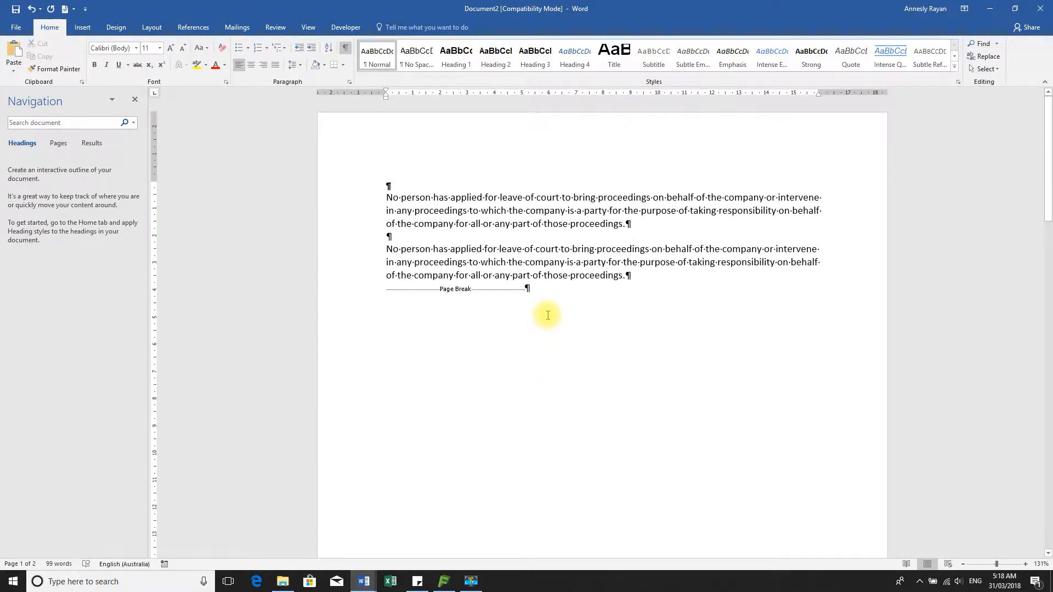
pyautogui.scroll(-1, 547, 315)
pyautogui.scroll(1, 546, 310)
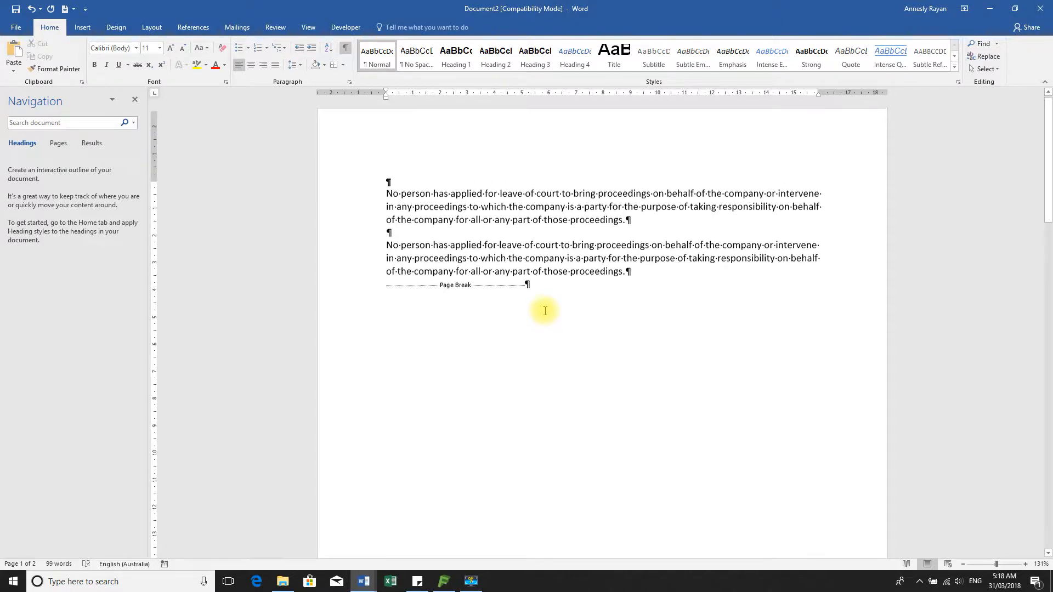
pyautogui.click(16, 28)
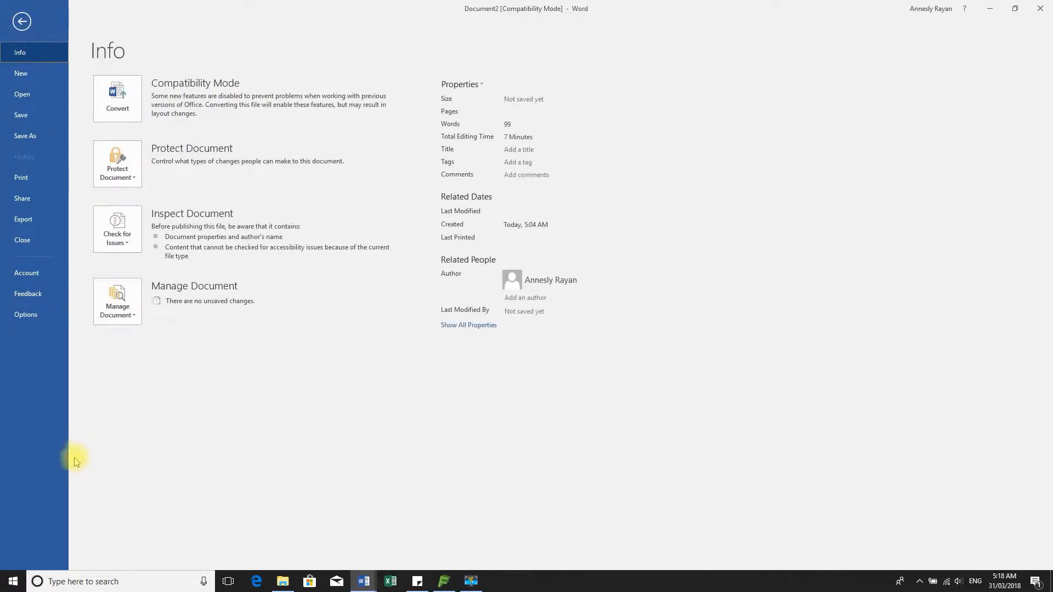
pyautogui.click(24, 316)
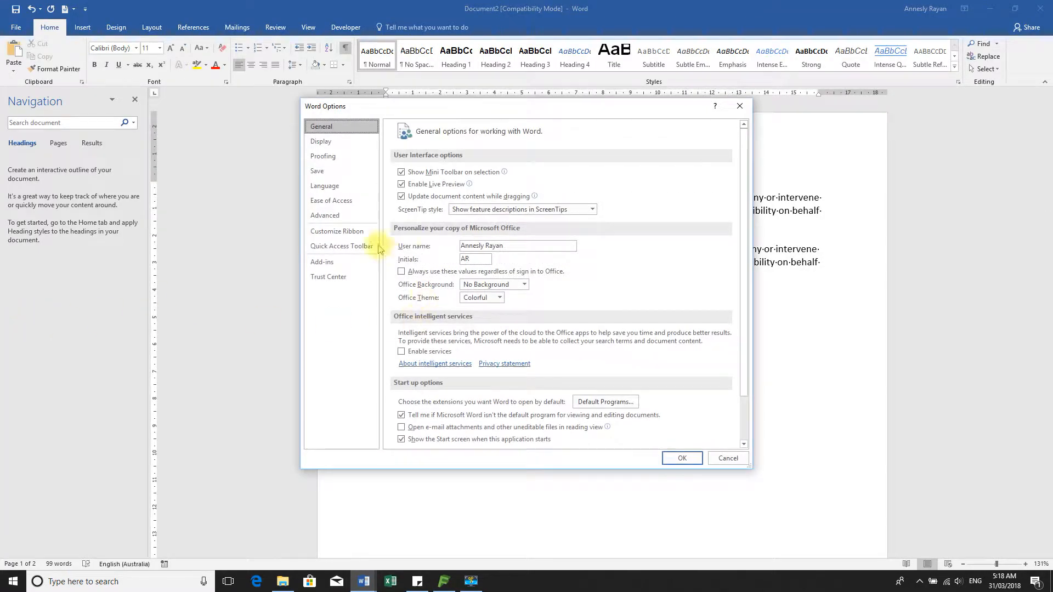
pyautogui.click(330, 215)
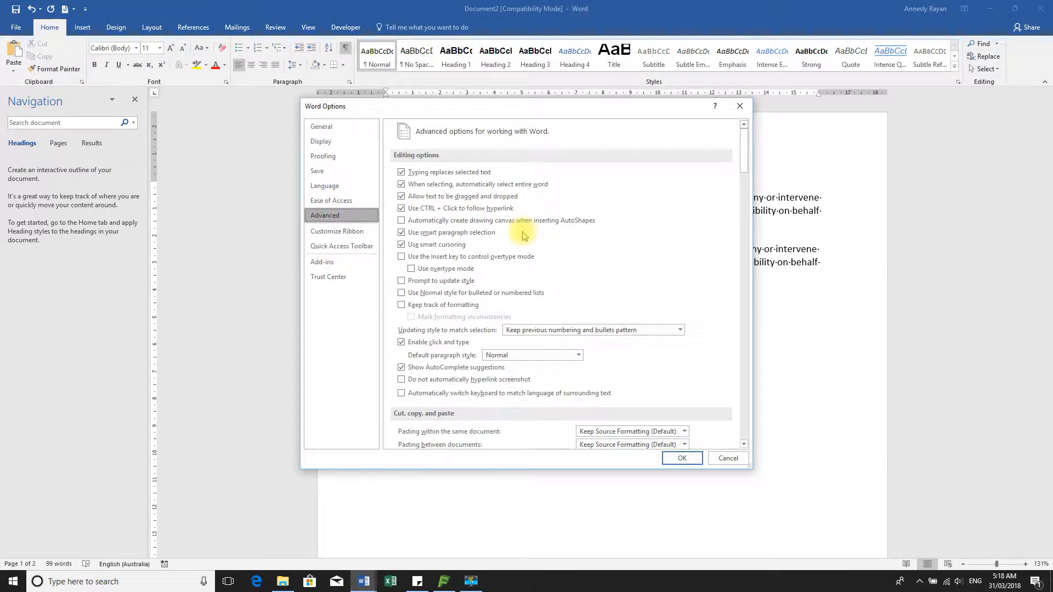
pyautogui.scroll(-9, 522, 235)
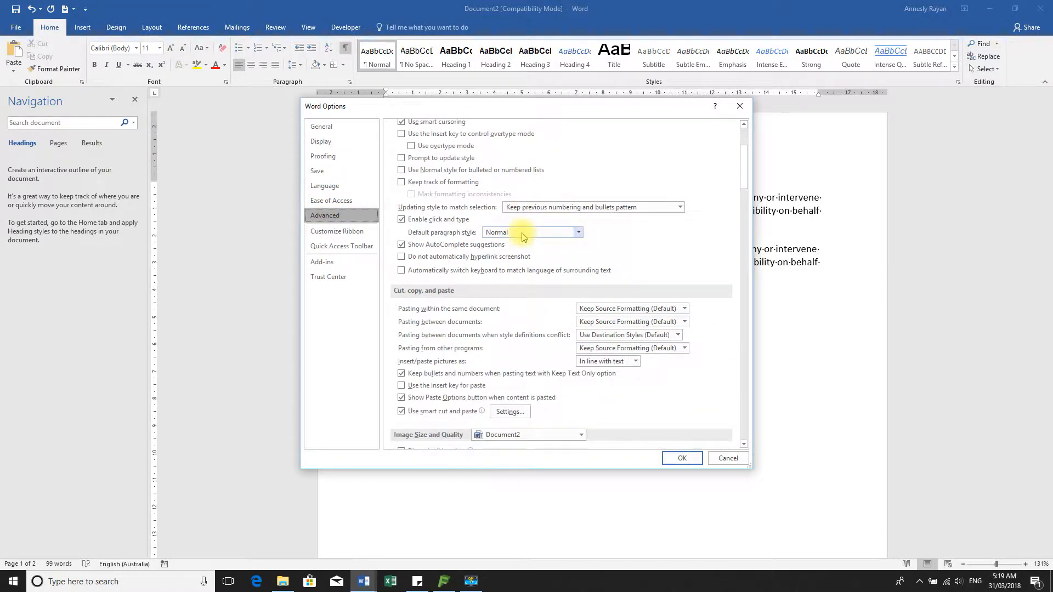
pyautogui.scroll(-4, 523, 236)
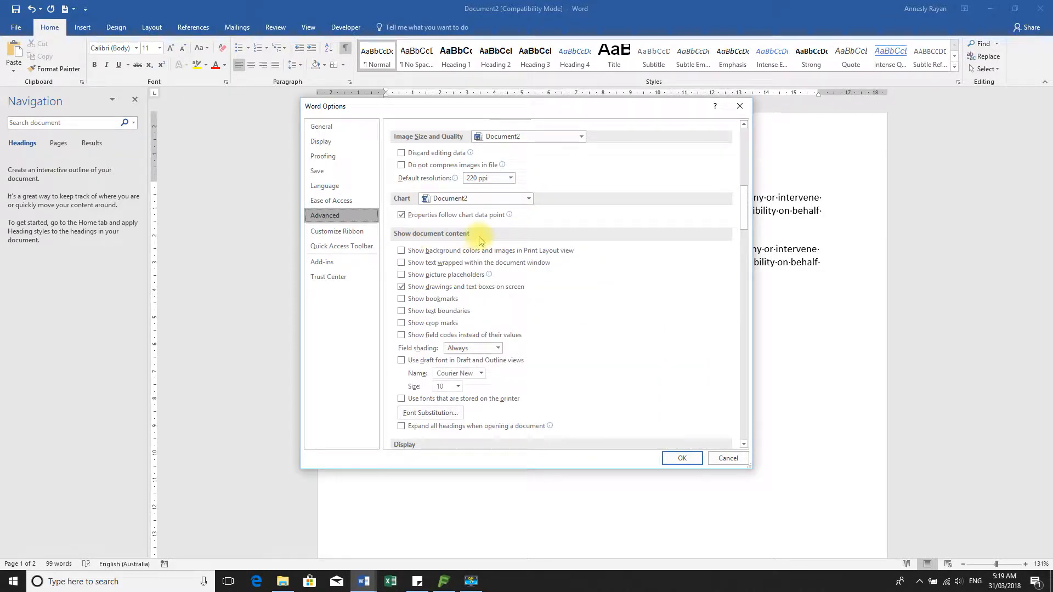
pyautogui.scroll(-3, 433, 345)
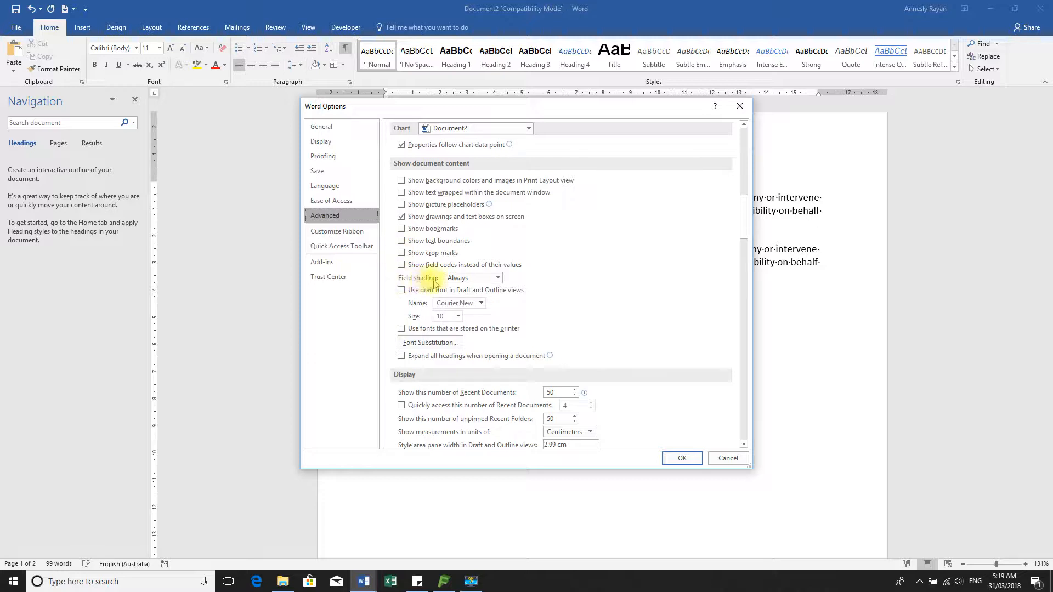
pyautogui.click(498, 278)
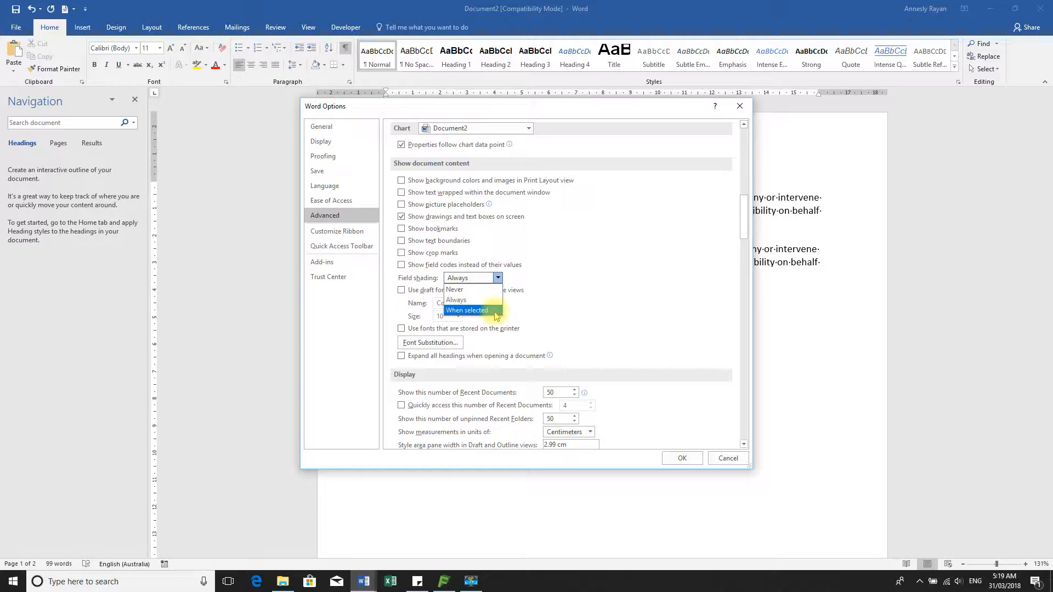
pyautogui.click(582, 290)
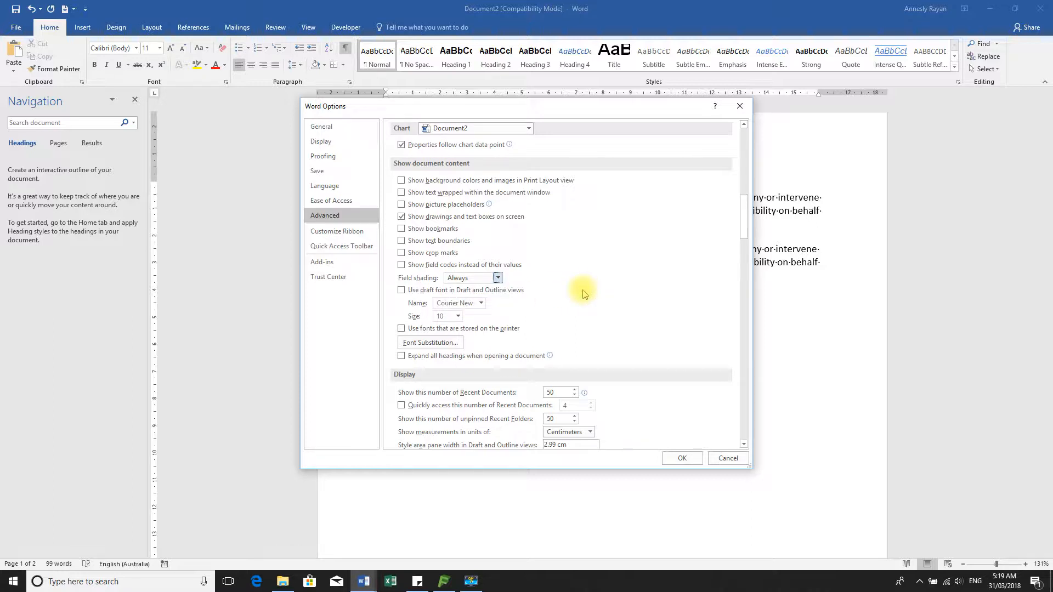
pyautogui.click(729, 459)
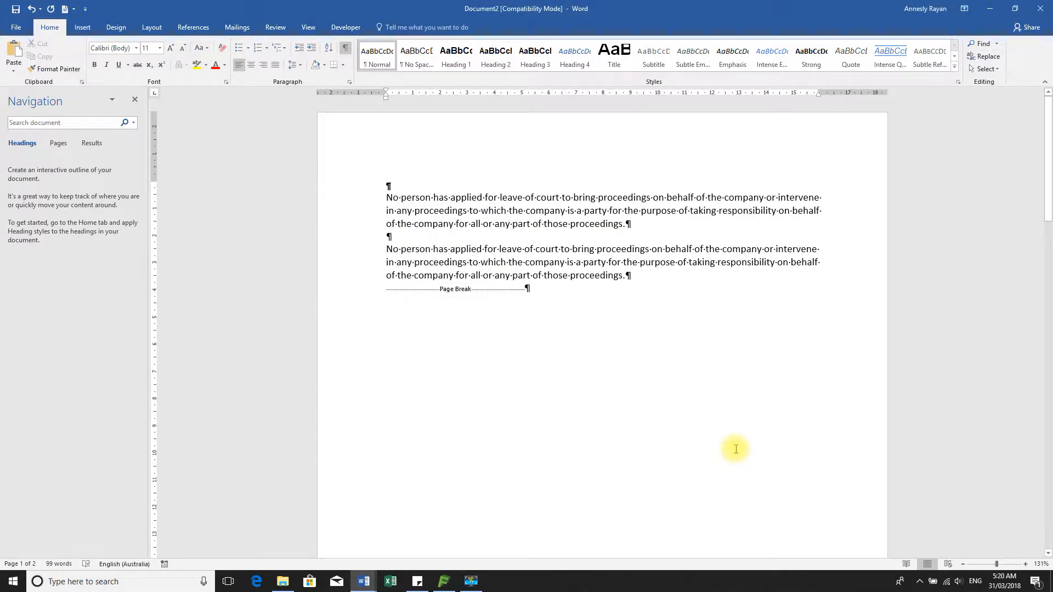
# Bring _Word Data Exported.docx to the front and scroll up to its first page
pyautogui.click(362, 584)
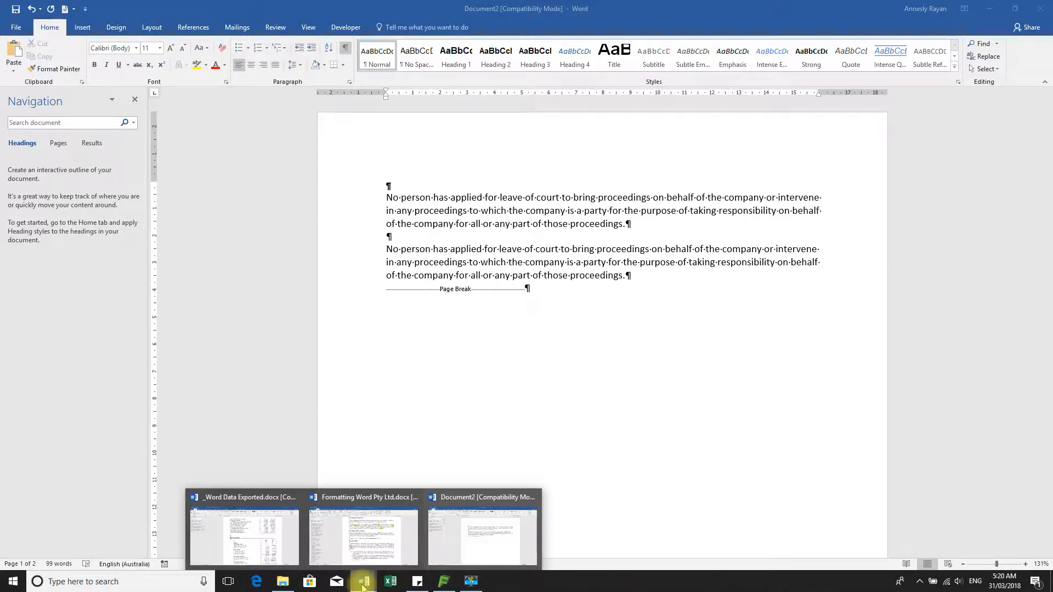
pyautogui.moveTo(250, 543)
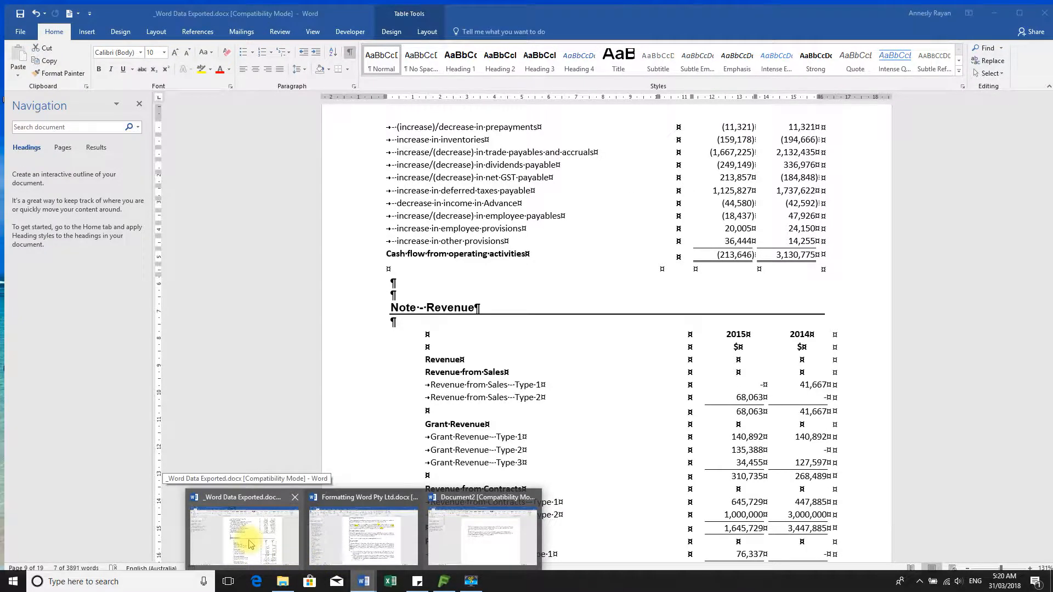
pyautogui.click(250, 543)
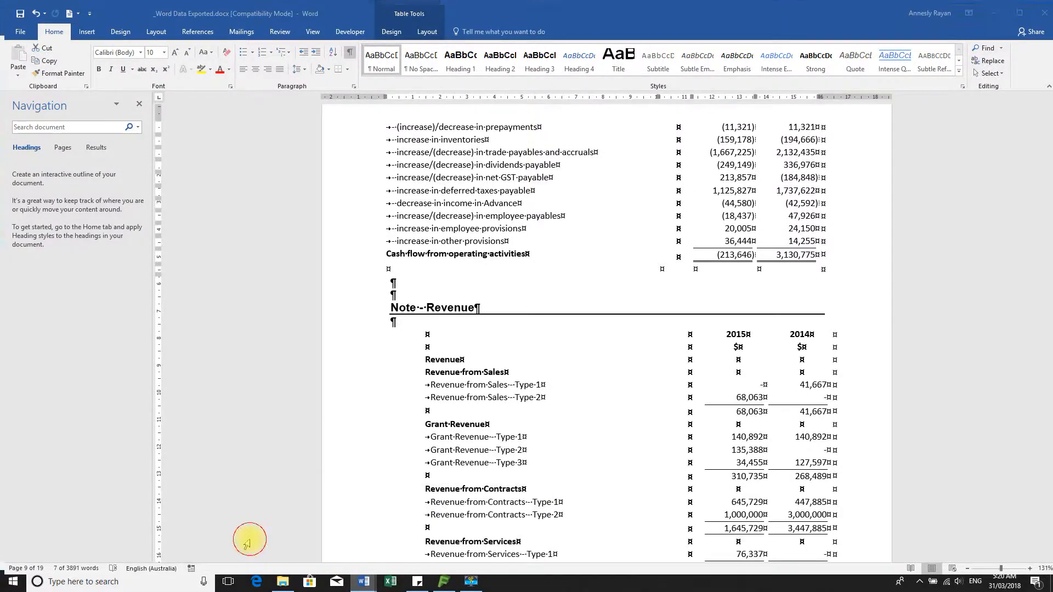
pyautogui.scroll(10, 746, 438)
pyautogui.scroll(15, 743, 478)
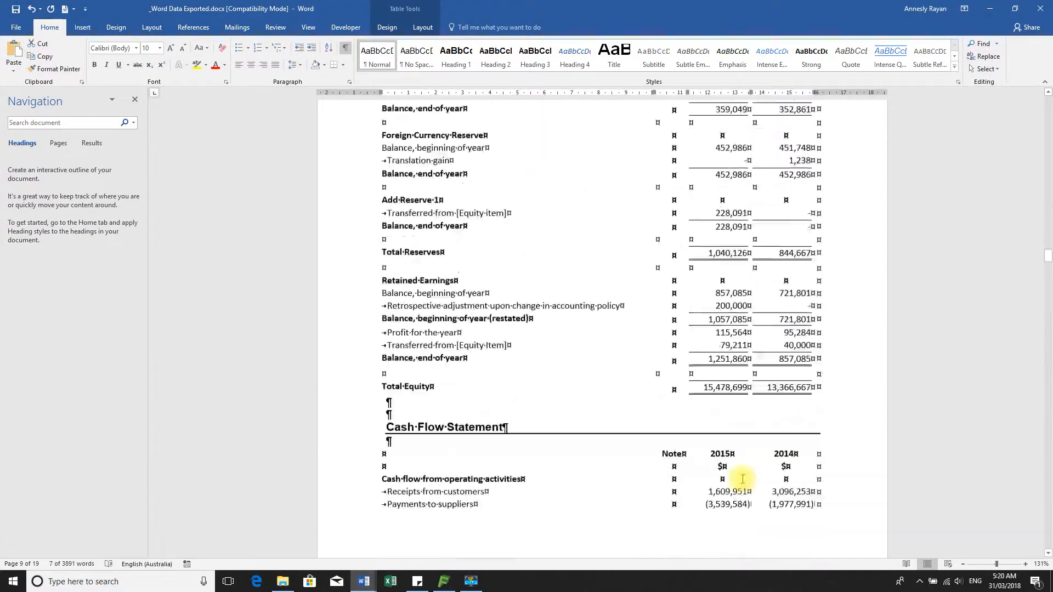
pyautogui.scroll(20, 746, 494)
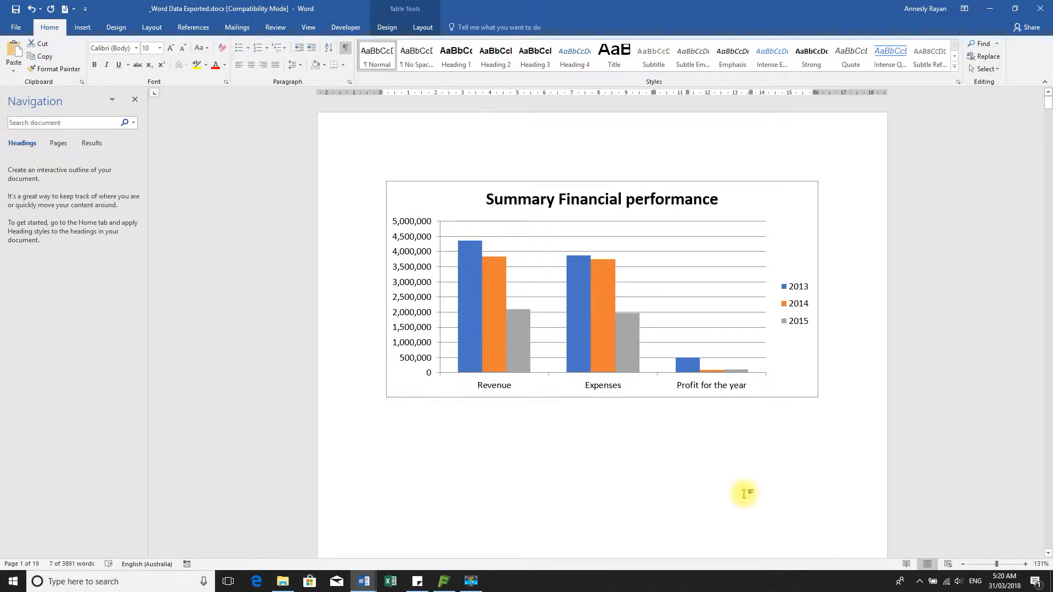
pyautogui.scroll(-12, 740, 482)
pyautogui.scroll(1, 731, 468)
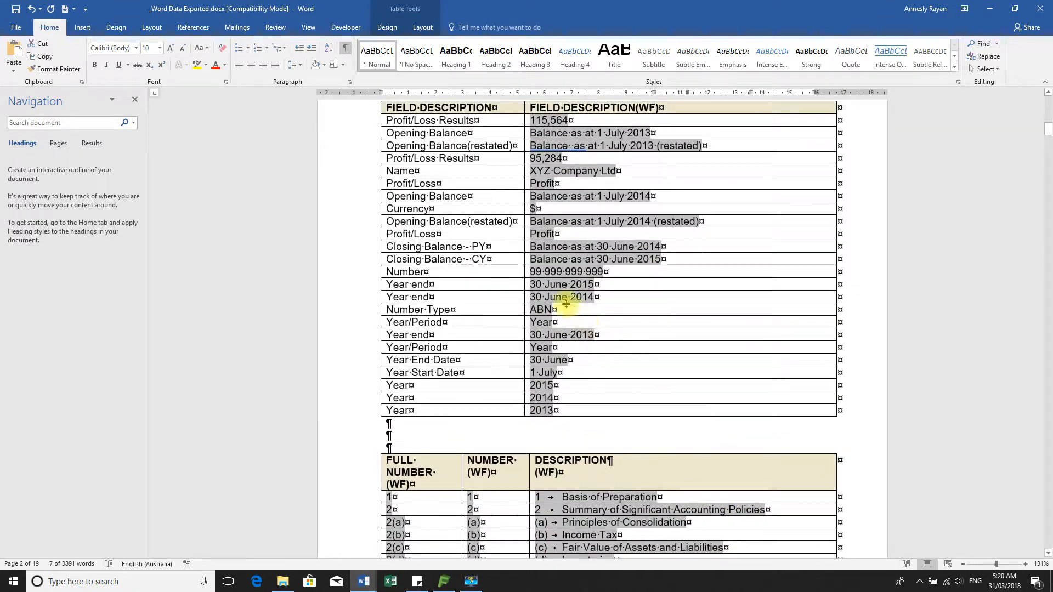
pyautogui.click(584, 246)
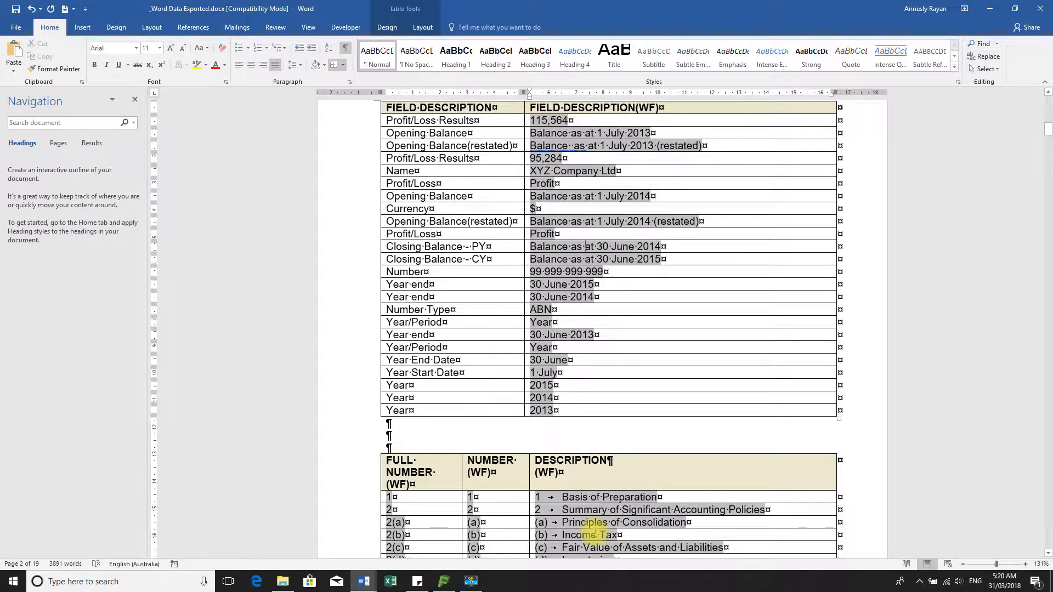
pyautogui.hotkey('alt', 'F9')
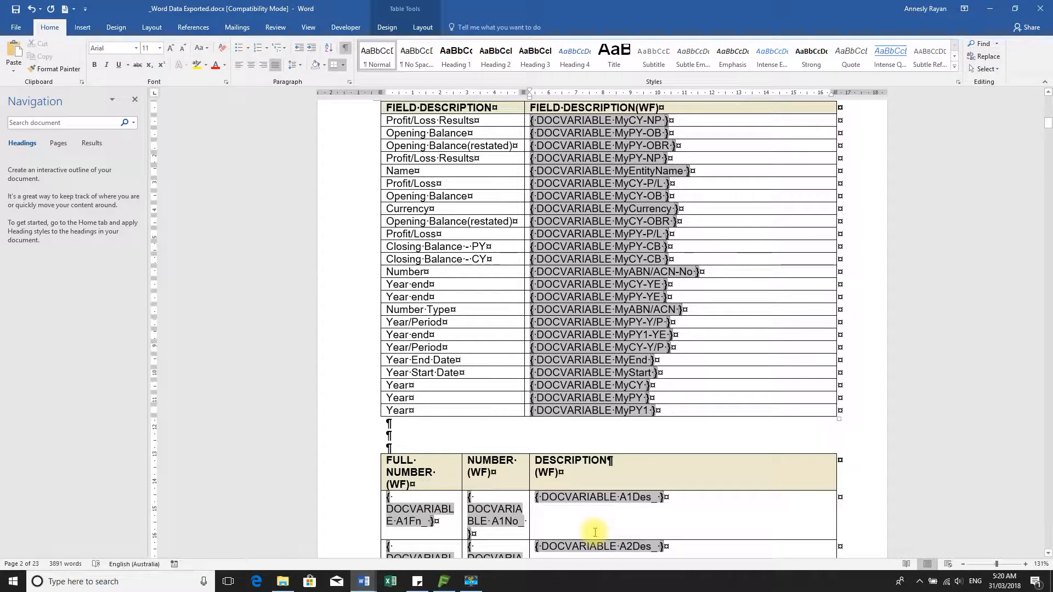
pyautogui.hotkey('alt', 'F9')
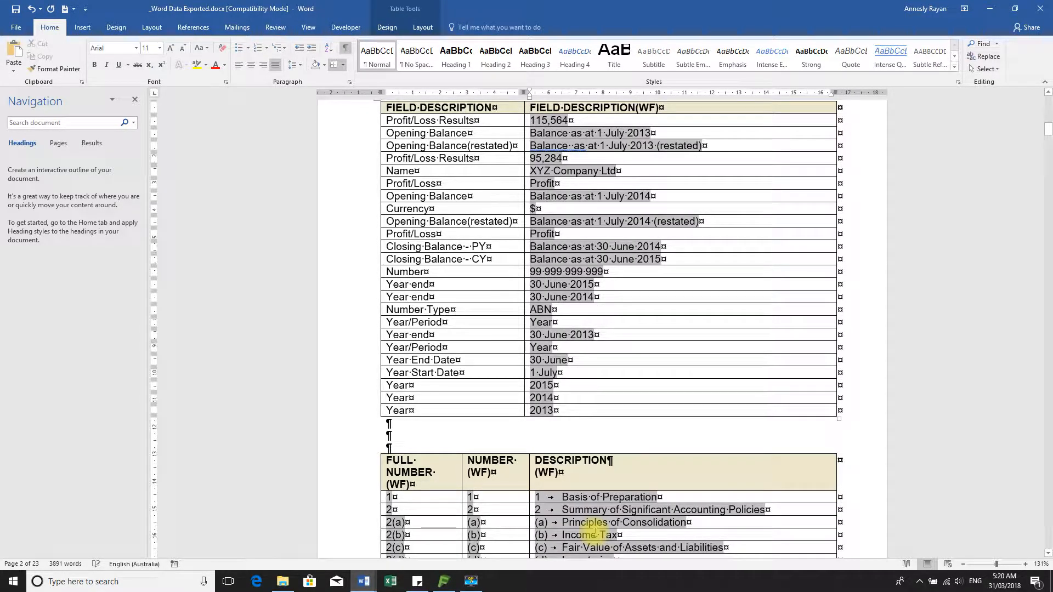
pyautogui.hotkey('alt', 'F9')
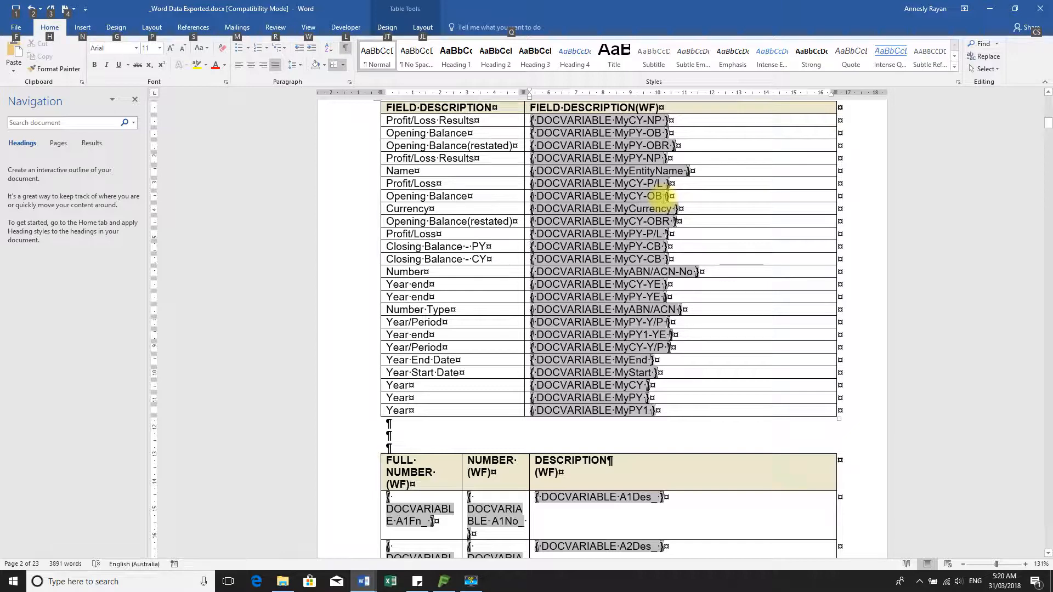
pyautogui.hotkey('alt', 'F9')
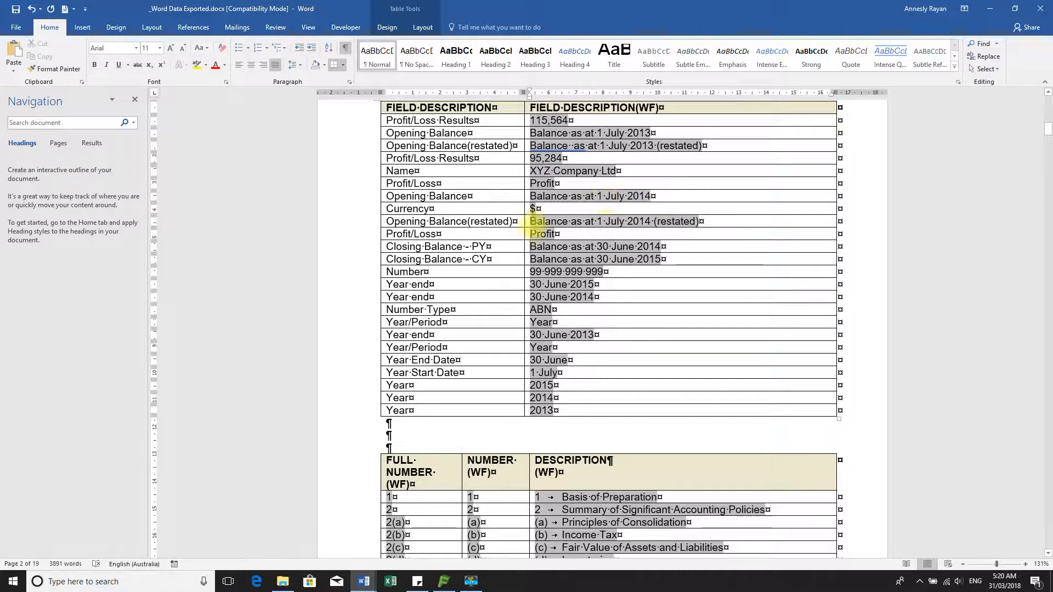
pyautogui.scroll(8, 613, 391)
pyautogui.scroll(-7, 612, 392)
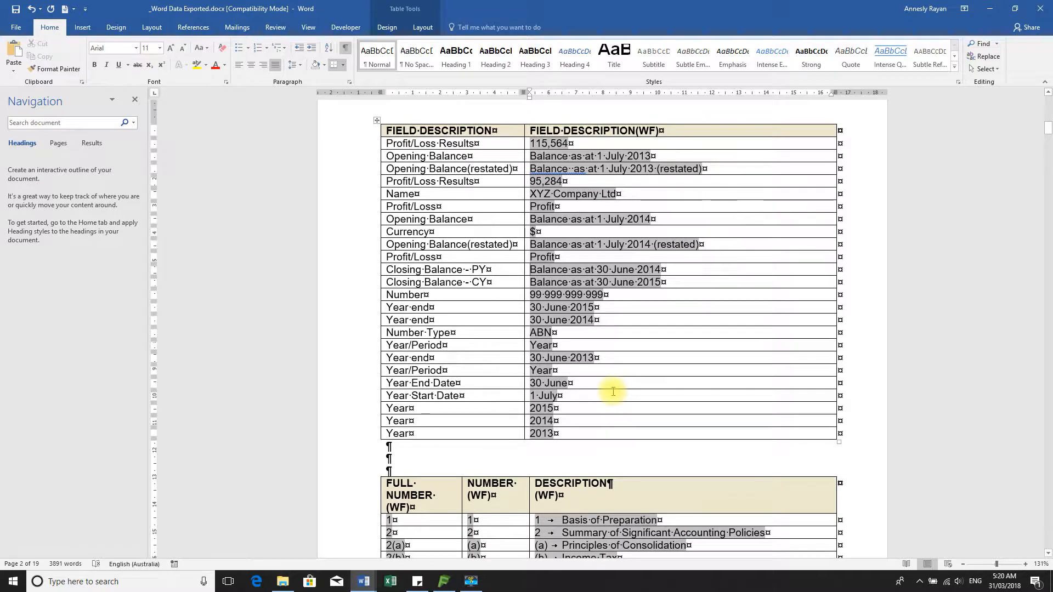
pyautogui.scroll(-4, 612, 392)
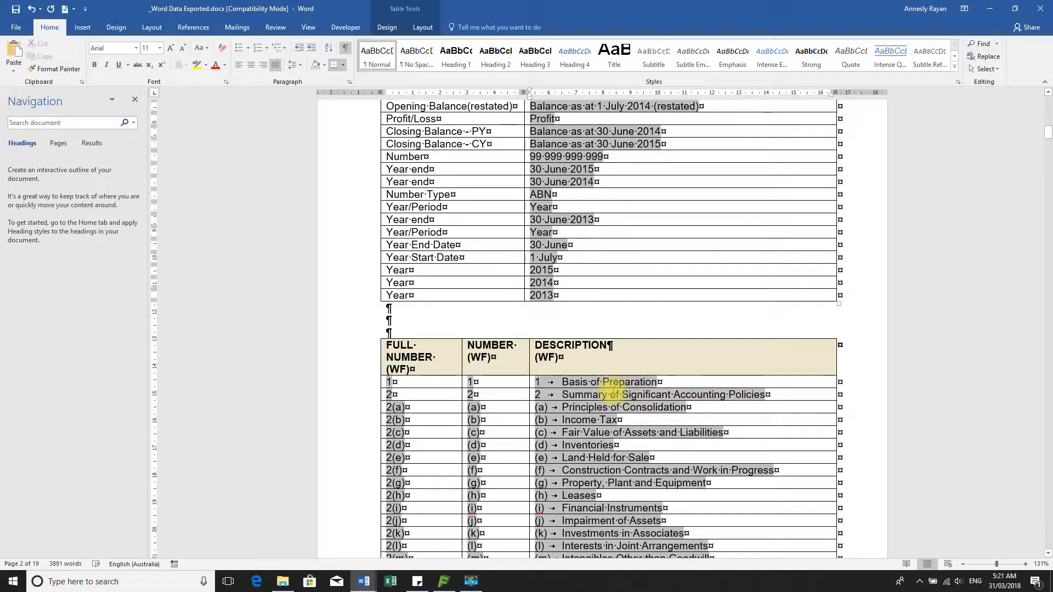
pyautogui.moveTo(364, 581)
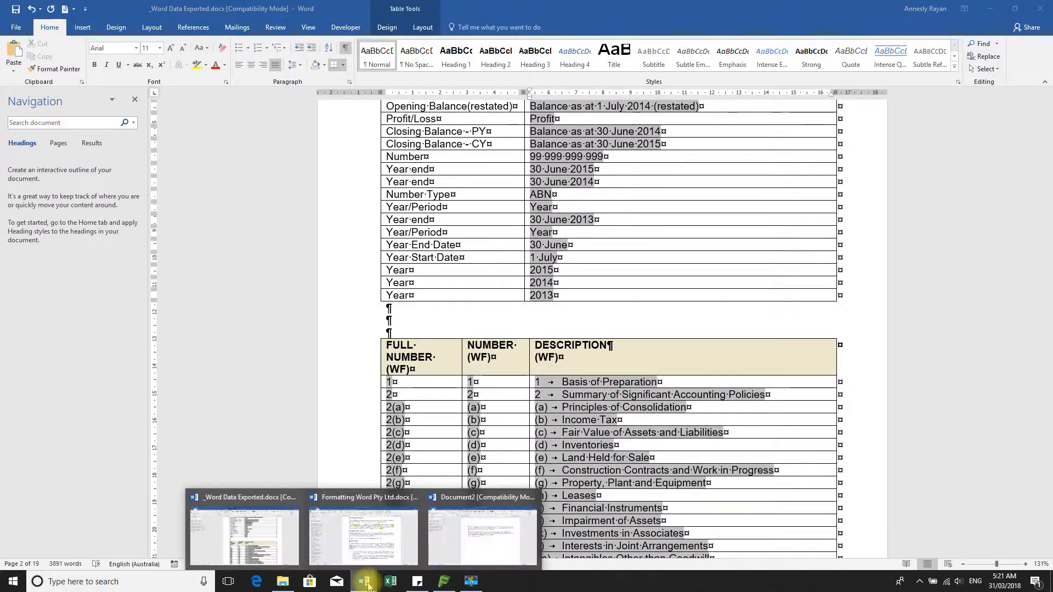
# Add an Accent Bar 1 bottom-of-page number to Document2's footer, toggling field codes to check it
pyautogui.click(491, 543)
pyautogui.scroll(-15, 566, 387)
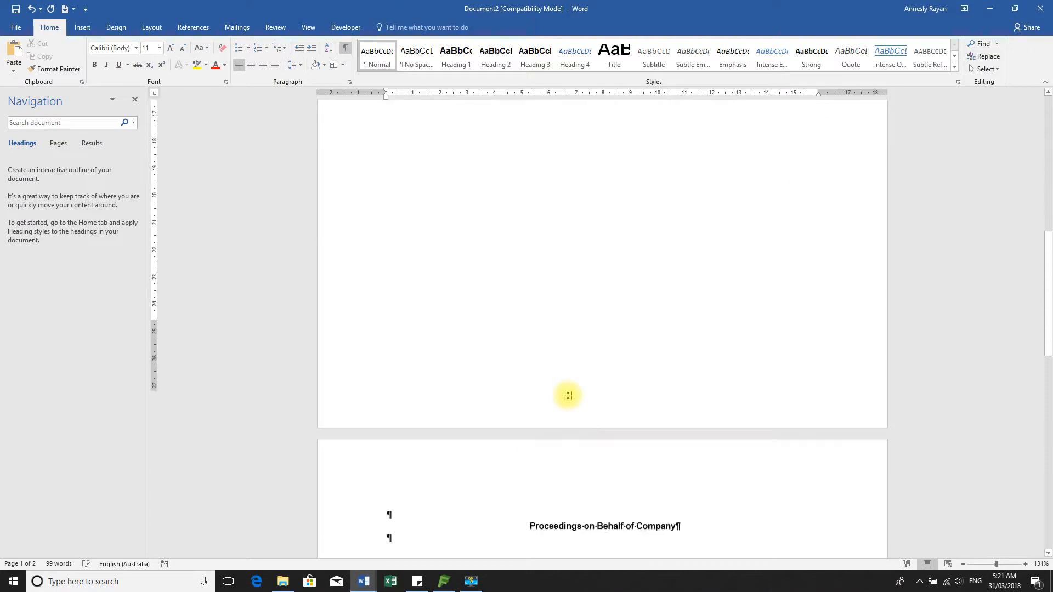
pyautogui.doubleClick(539, 347)
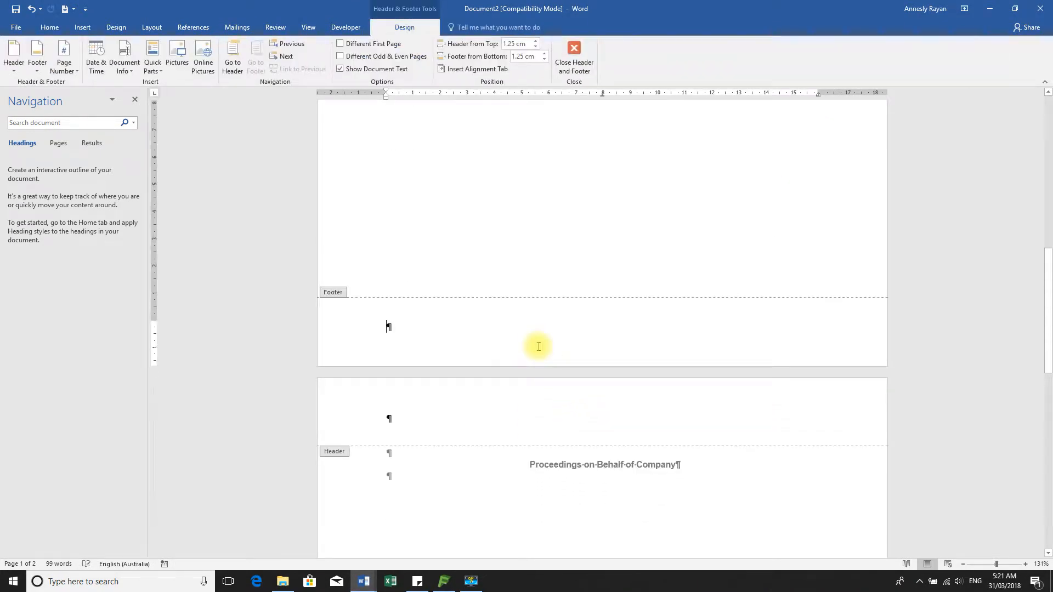
pyautogui.click(66, 52)
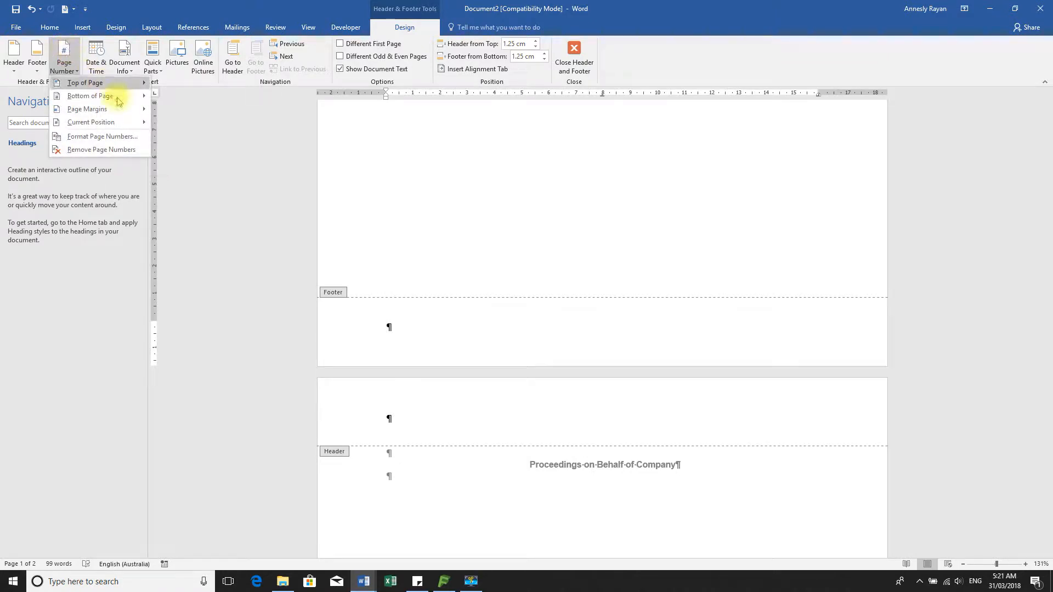
pyautogui.moveTo(113, 97)
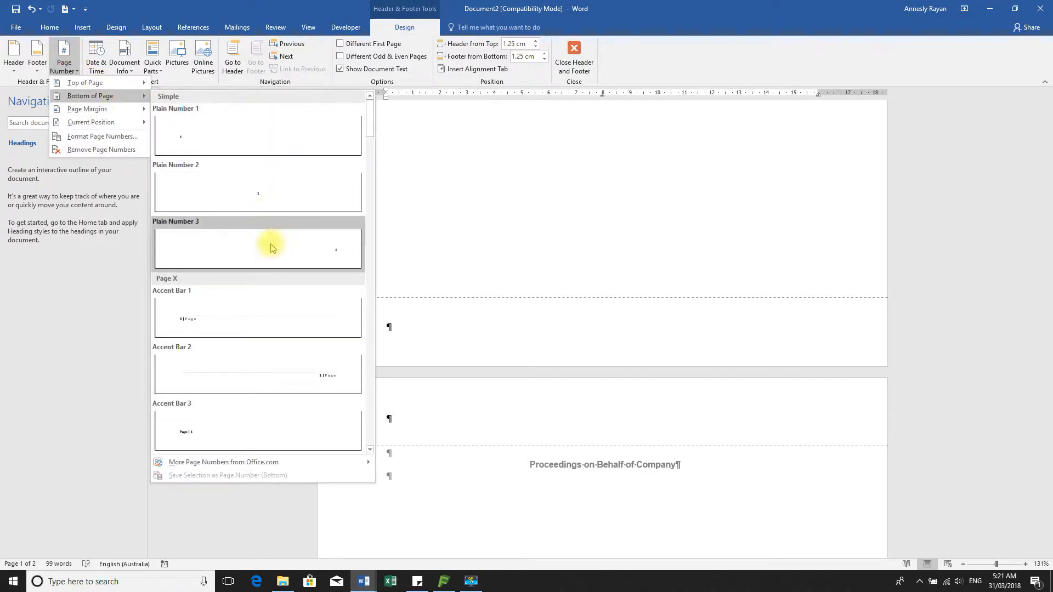
pyautogui.click(254, 318)
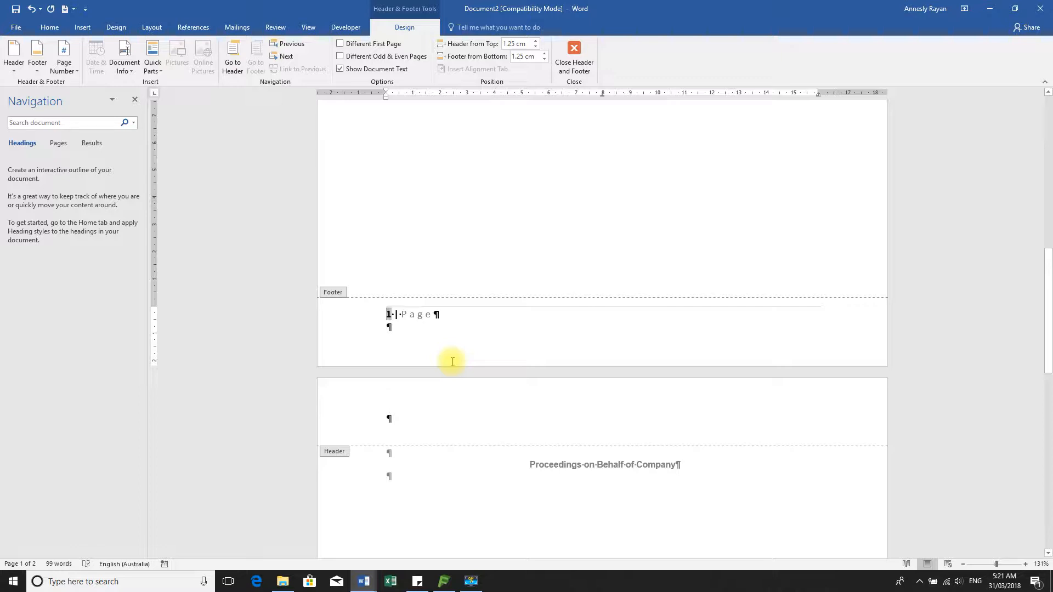
pyautogui.hotkey('alt', 'F9')
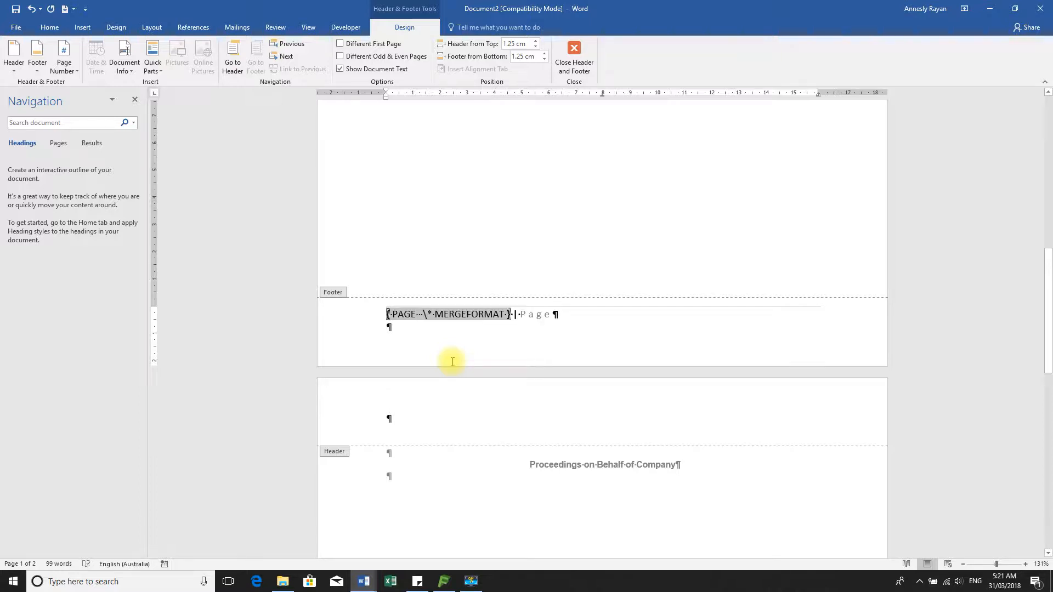
pyautogui.hotkey('alt', 'F9')
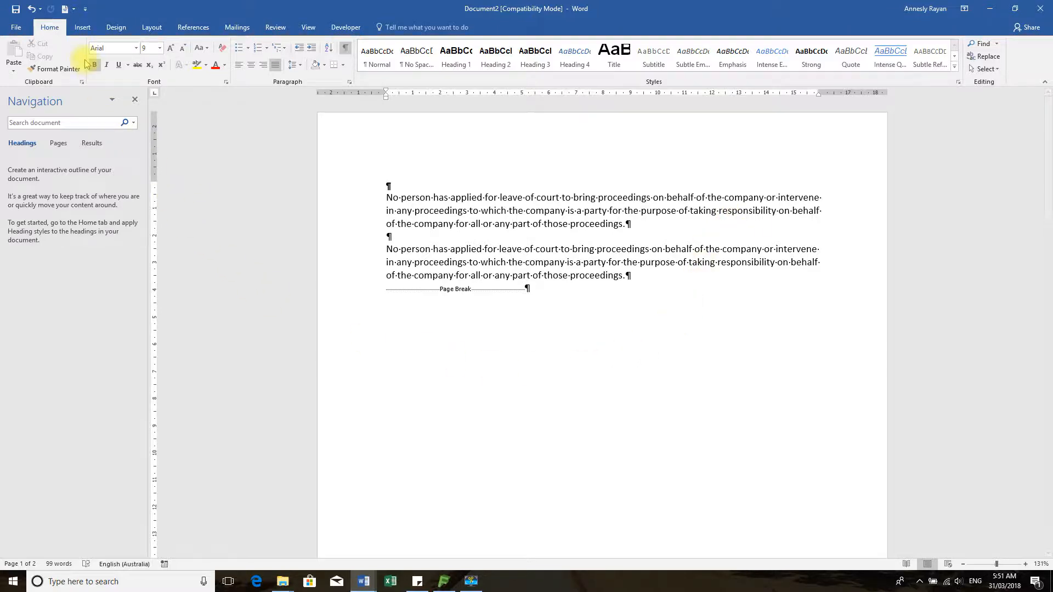
# Insert the Filigree cover page from the Insert tab's Cover Page gallery
pyautogui.click(84, 29)
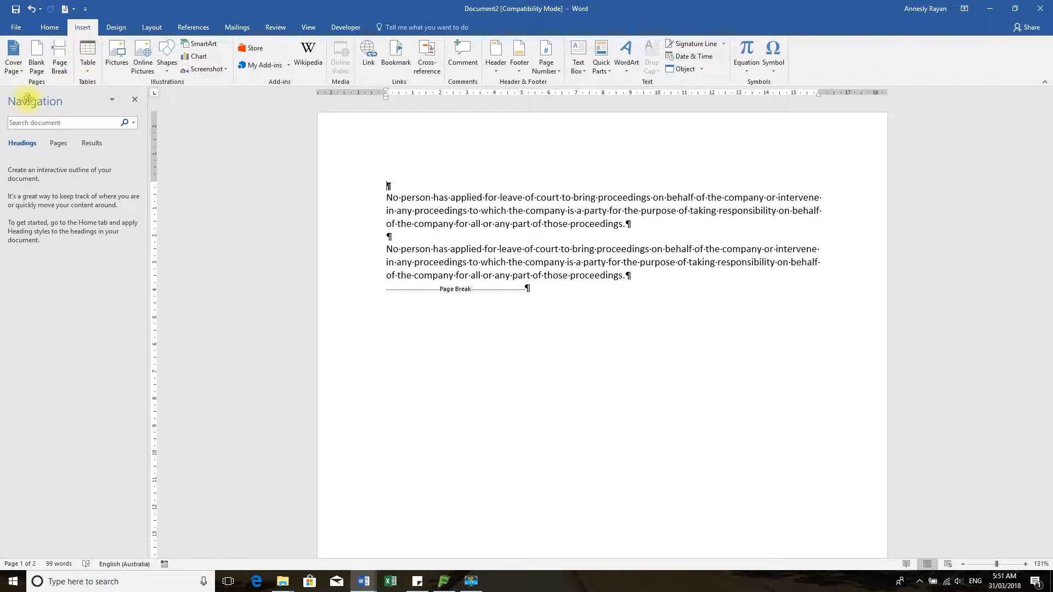
pyautogui.click(12, 68)
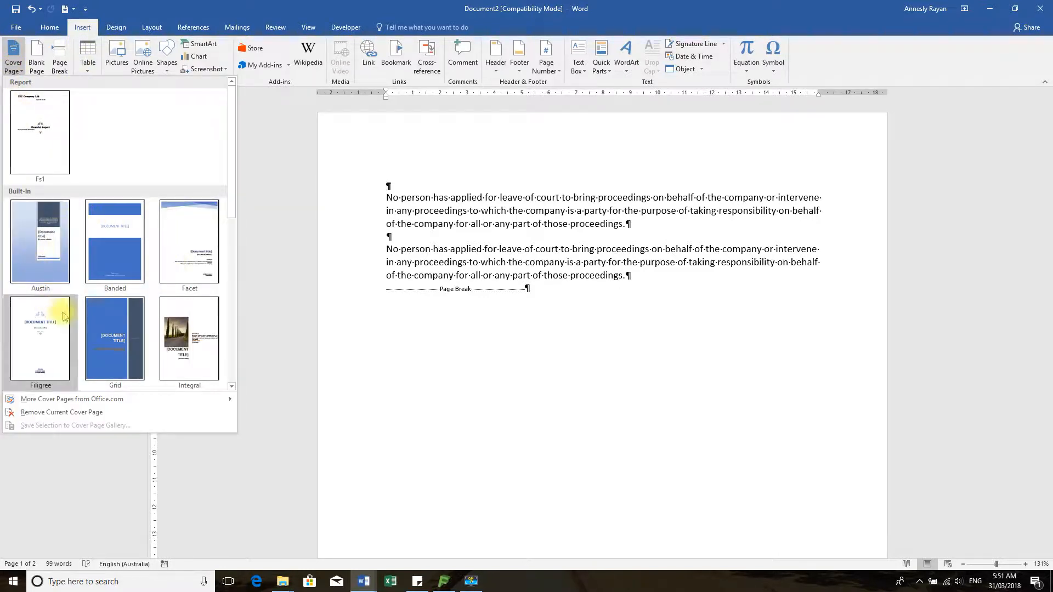
pyautogui.scroll(-6, 130, 336)
pyautogui.scroll(6, 130, 336)
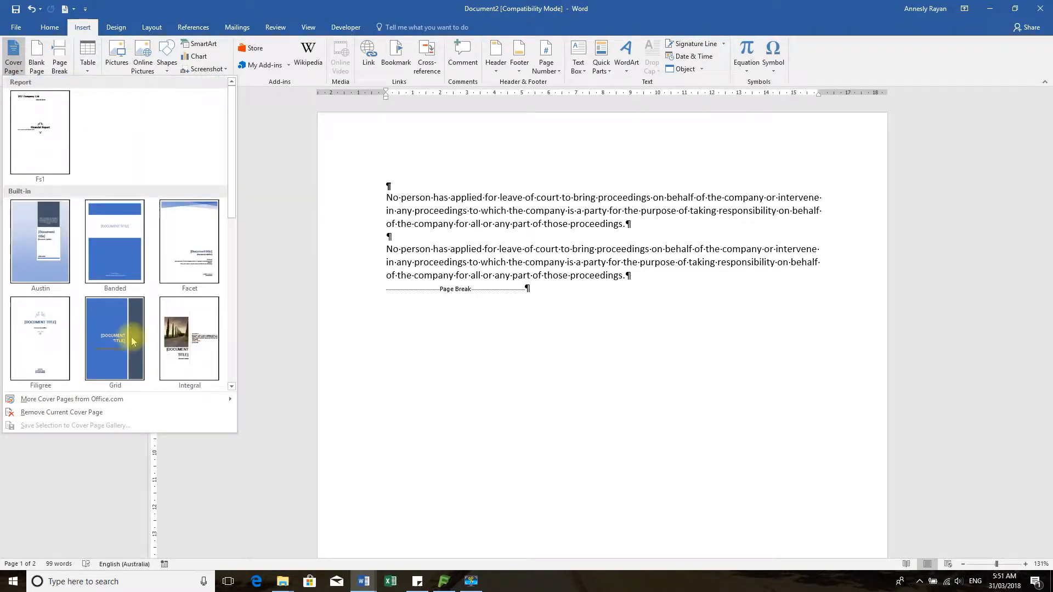
pyautogui.click(37, 338)
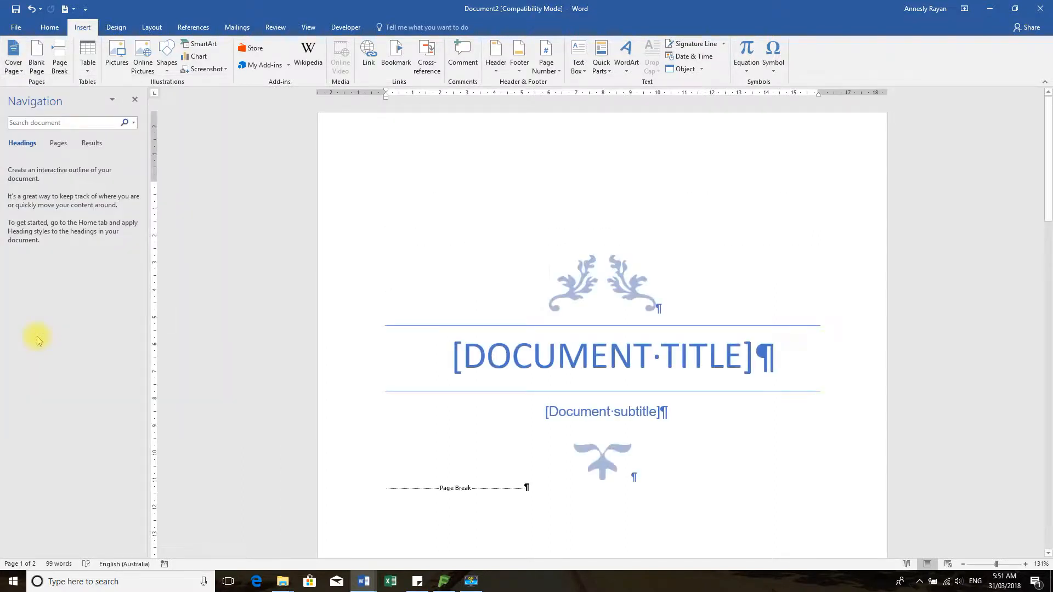
# Open the cover's first-page header for editing
pyautogui.scroll(-2, 625, 276)
pyautogui.scroll(-7, 625, 276)
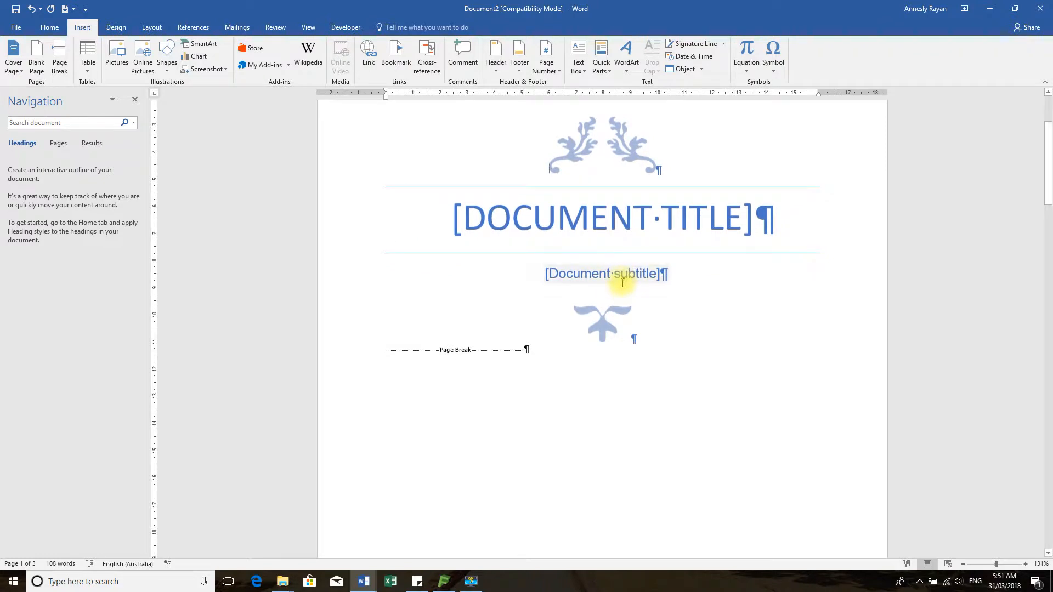
pyautogui.scroll(8, 621, 285)
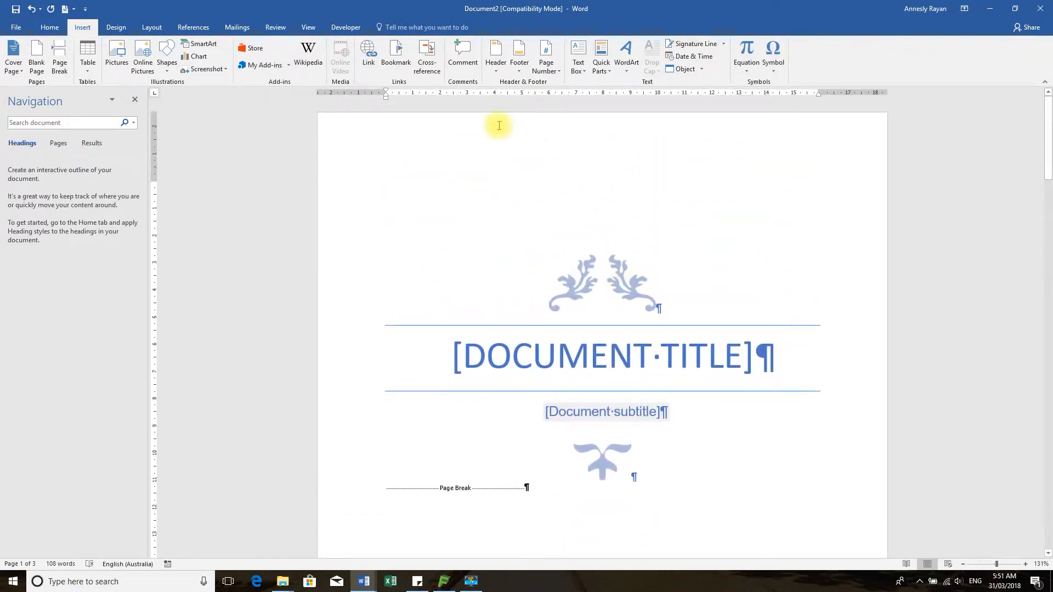
pyautogui.doubleClick(444, 143)
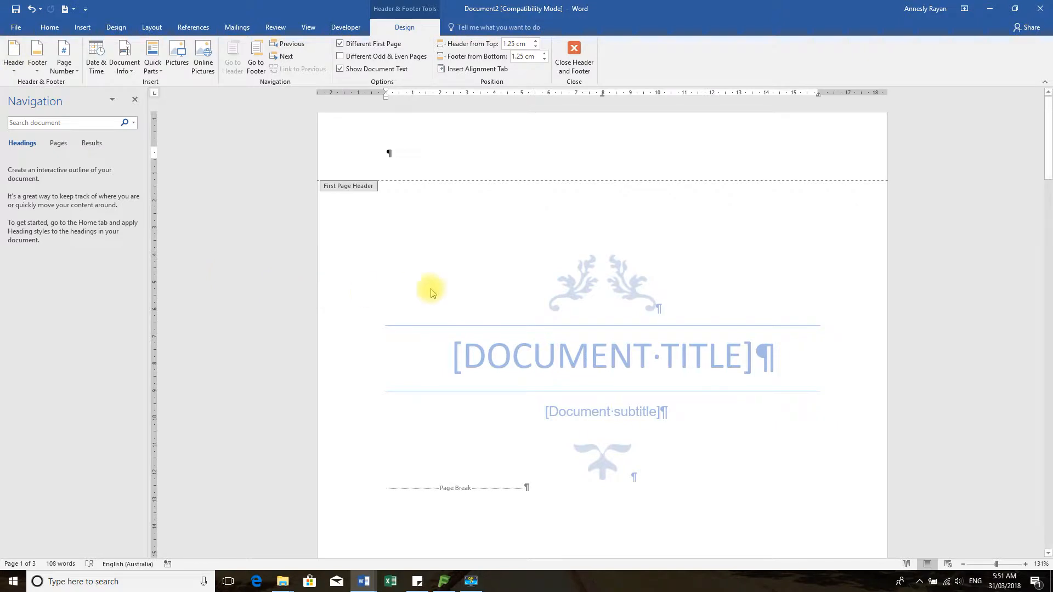
# Close the header and select the cover's title and subtitle placeholders
pyautogui.doubleClick(488, 284)
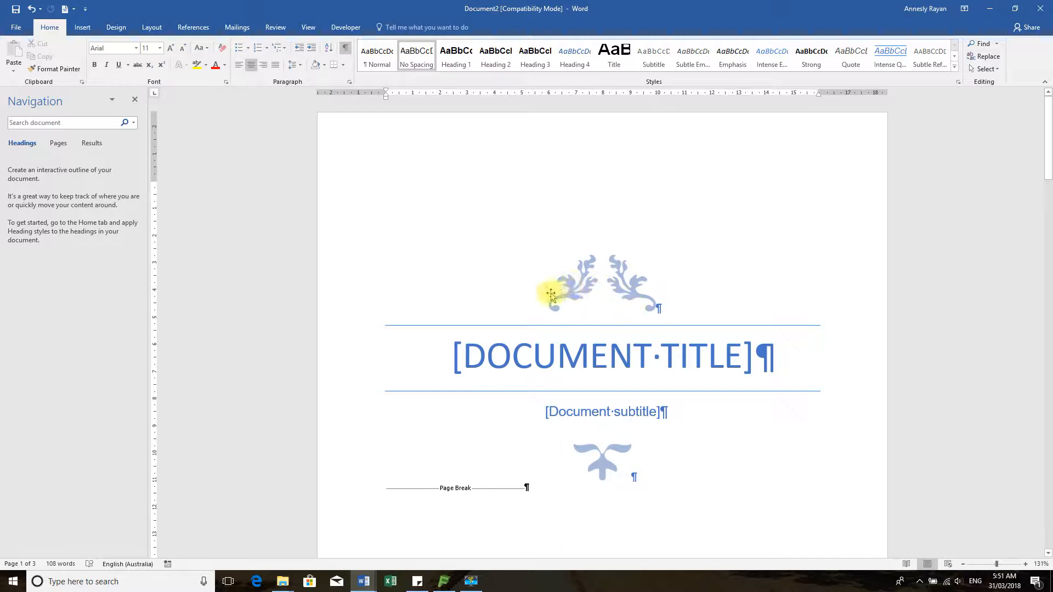
pyautogui.scroll(-3, 638, 289)
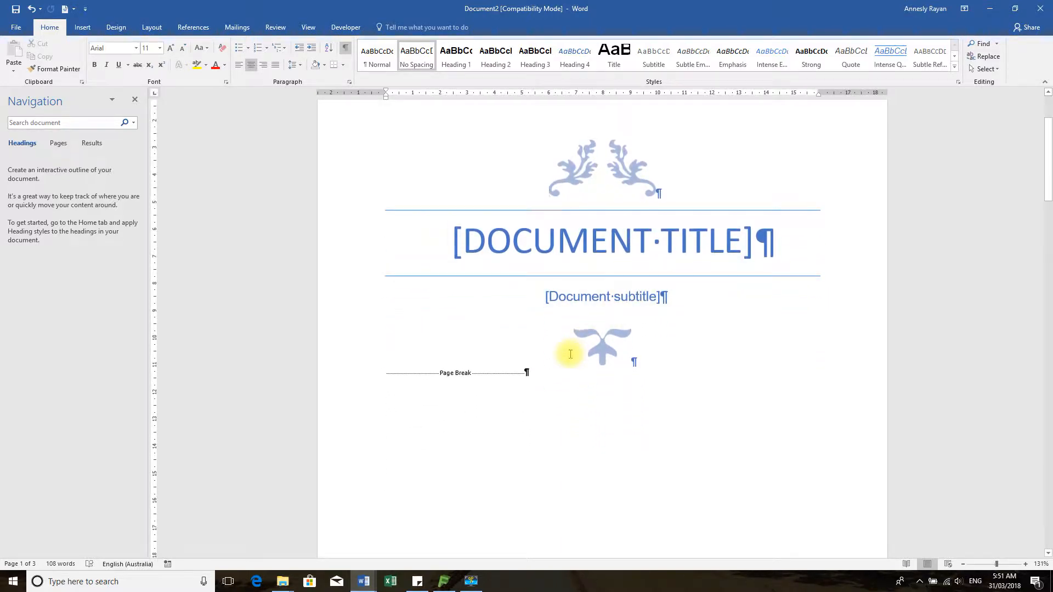
pyautogui.click(581, 244)
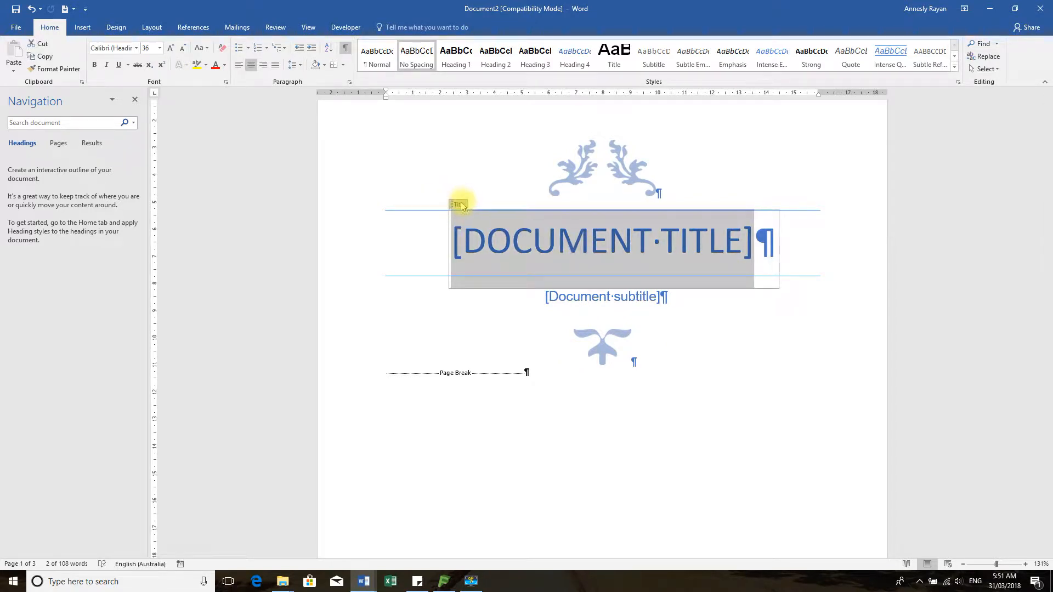
pyautogui.click(583, 298)
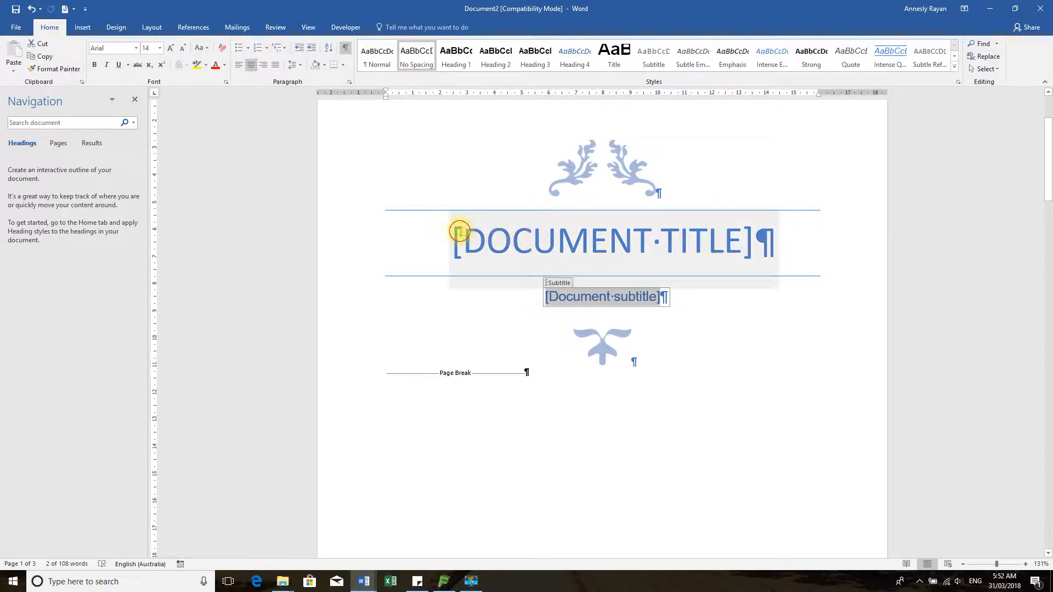
pyautogui.click(458, 205)
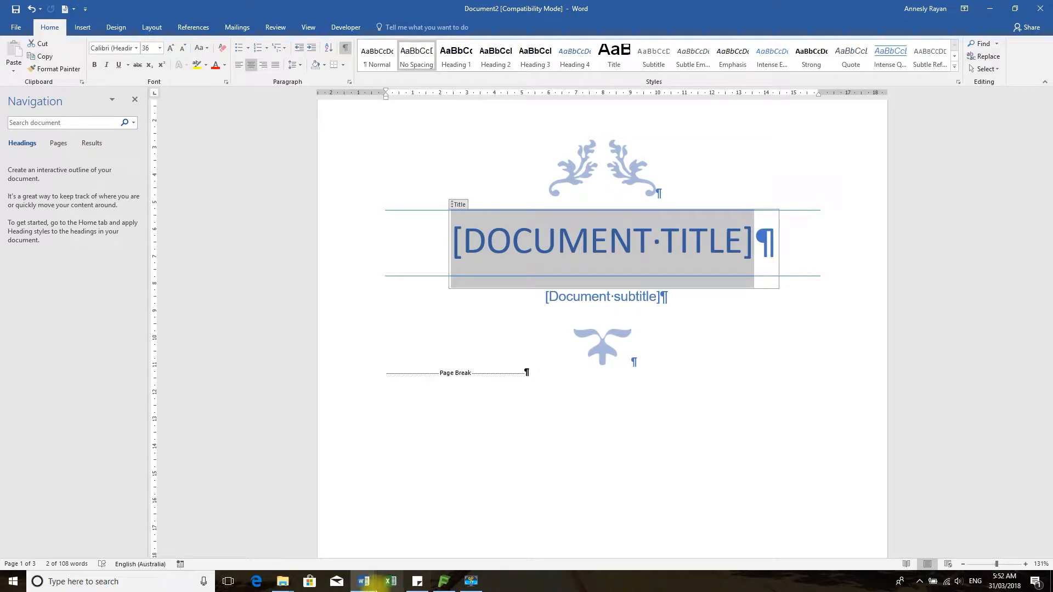
pyautogui.click(363, 581)
# Copy 'XYZ Company Ltd' from _Word Data Exported.docx and switch back to Document2
pyautogui.click(260, 546)
pyautogui.scroll(10, 565, 366)
pyautogui.scroll(-8, 564, 366)
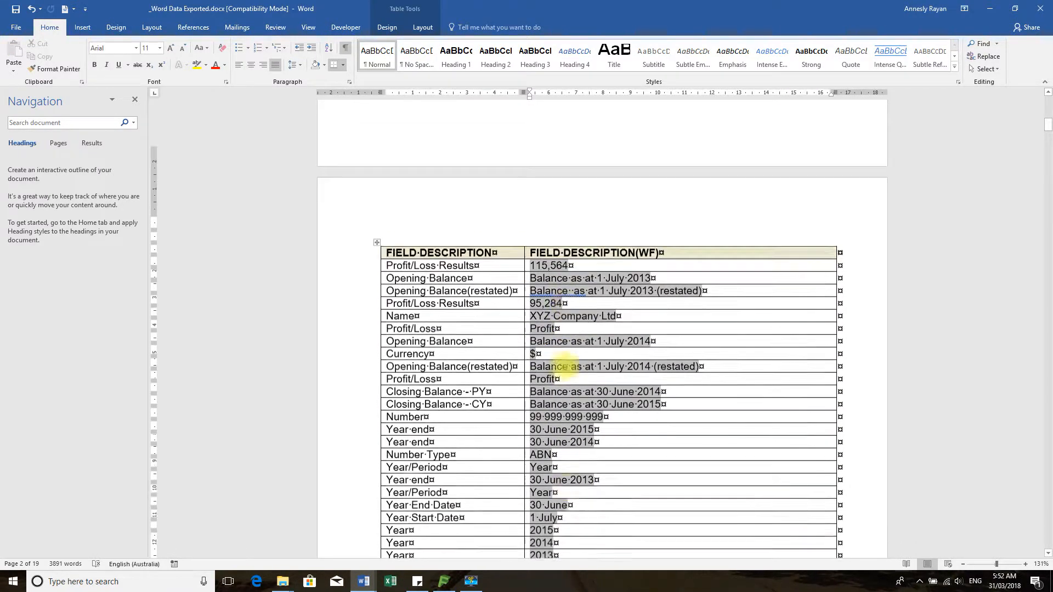
pyautogui.scroll(10, 565, 364)
pyautogui.scroll(-9, 564, 364)
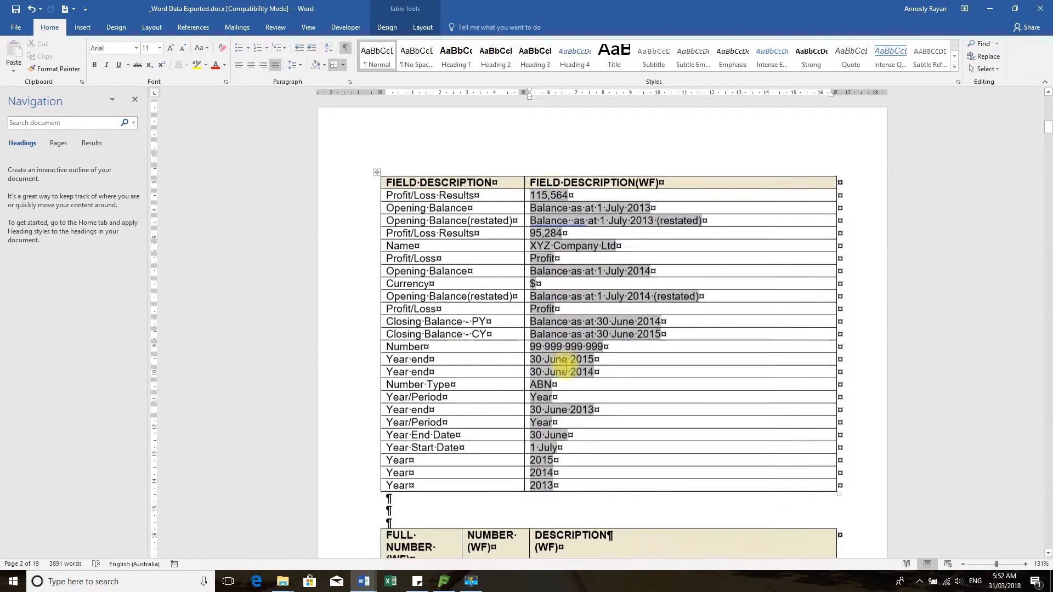
pyautogui.scroll(2, 565, 366)
pyautogui.scroll(1, 565, 366)
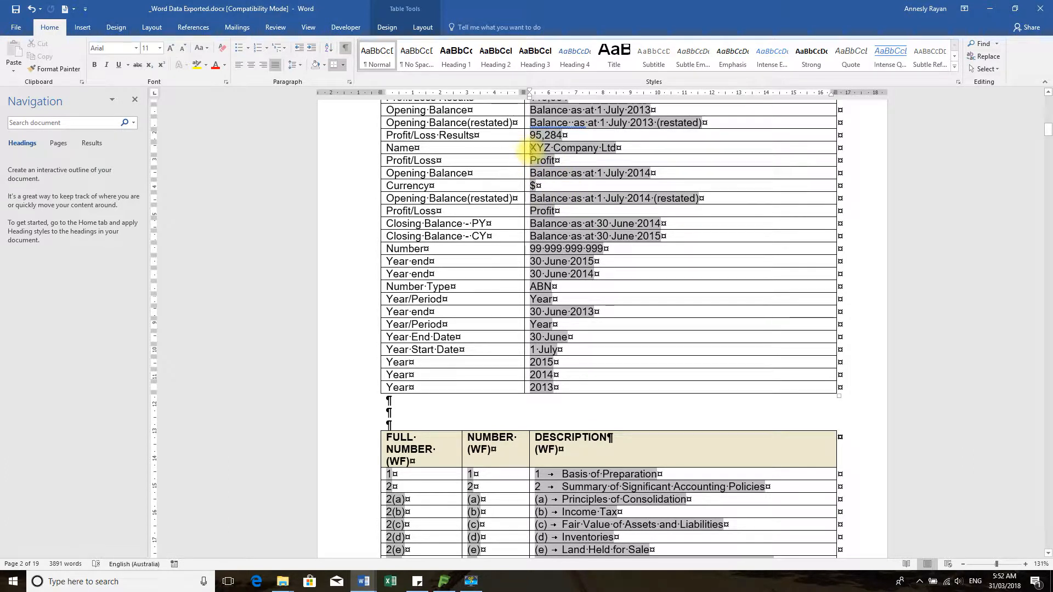
pyautogui.moveTo(530, 148); pyautogui.dragTo(617, 148)
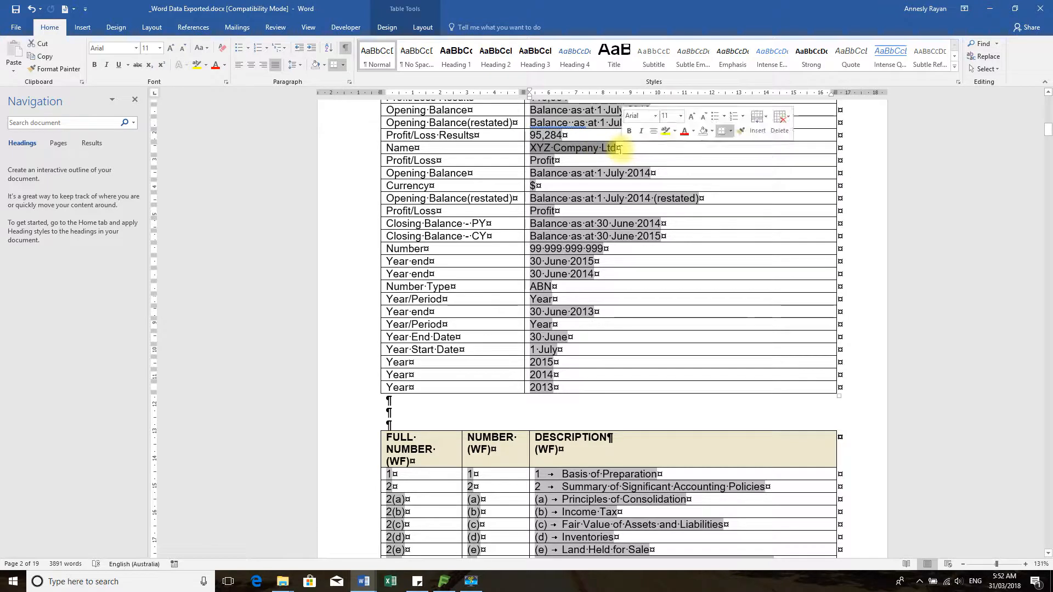
pyautogui.click(537, 148)
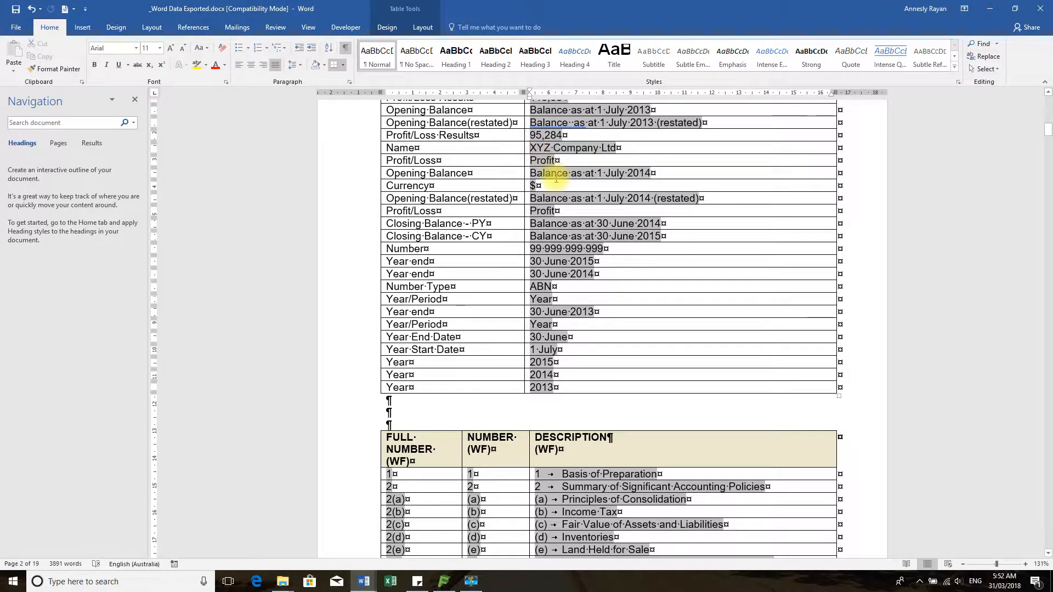
pyautogui.hotkey('shift', 'Right')
pyautogui.hotkey('ctrl', 'c')
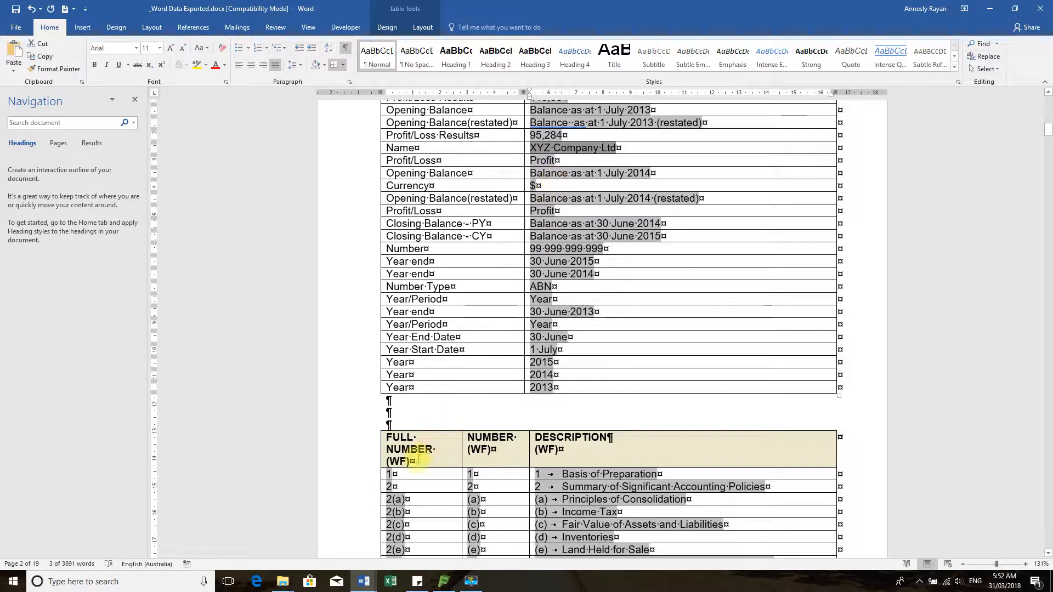
pyautogui.click(369, 583)
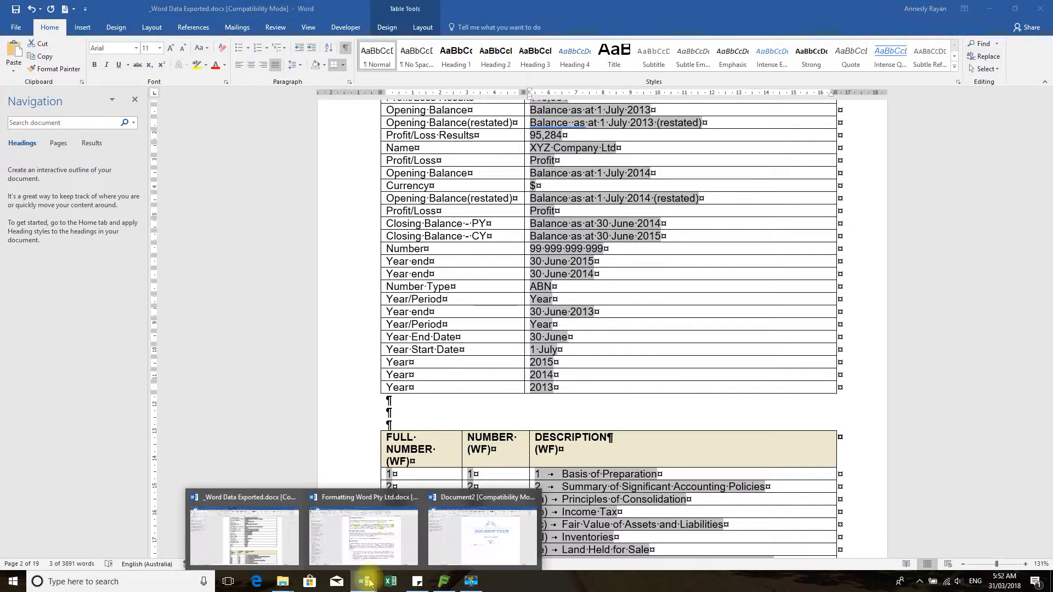
pyautogui.click(493, 521)
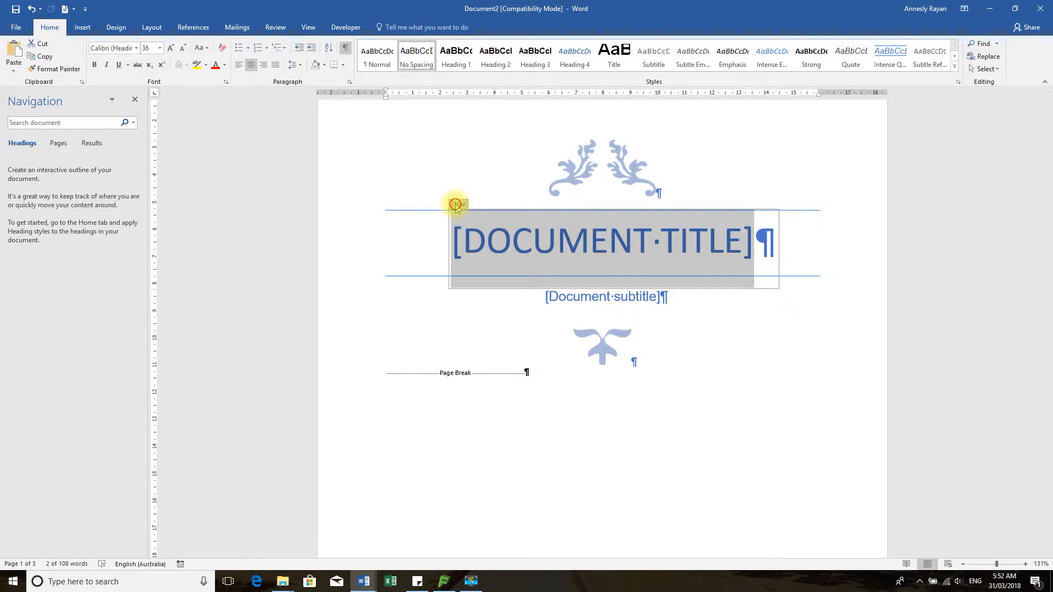
# Replace the title placeholder with 'XYZ Company Ltd' in Title style, widened to centre across the page
pyautogui.press('Delete')
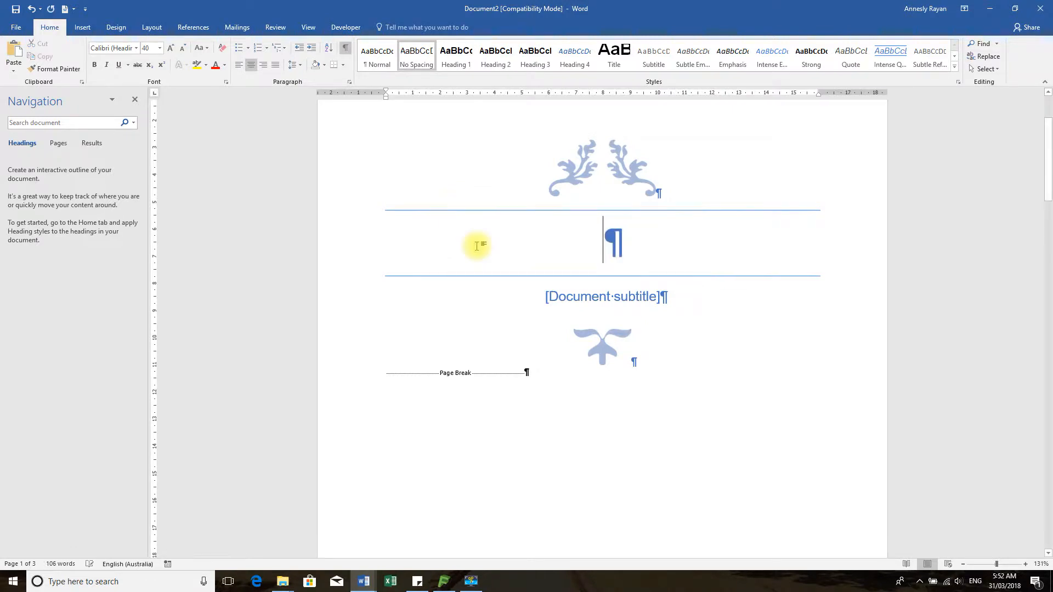
pyautogui.hotkey('ctrl', 'v')
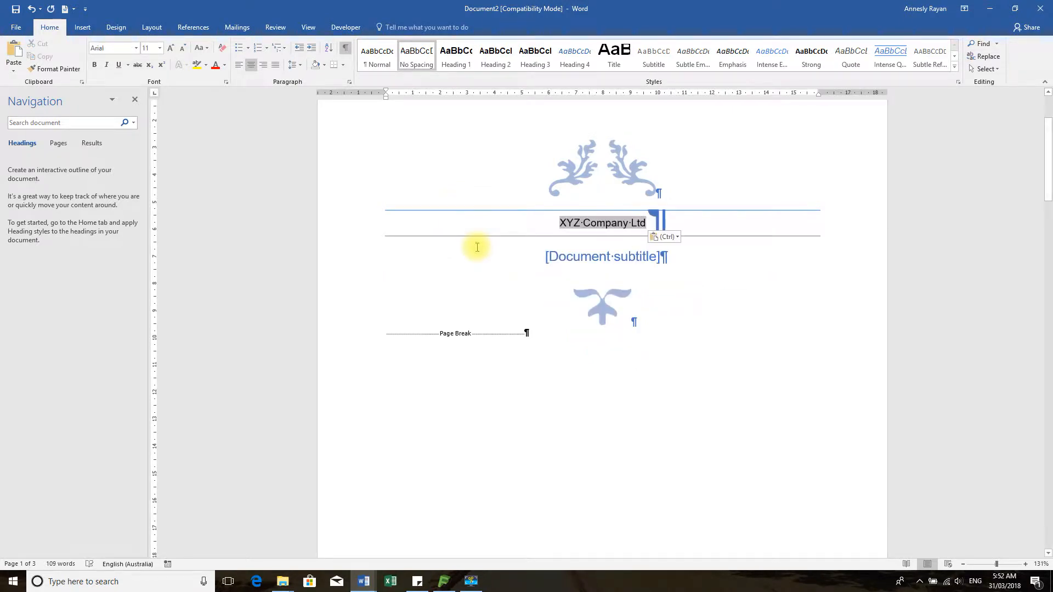
pyautogui.click(357, 227)
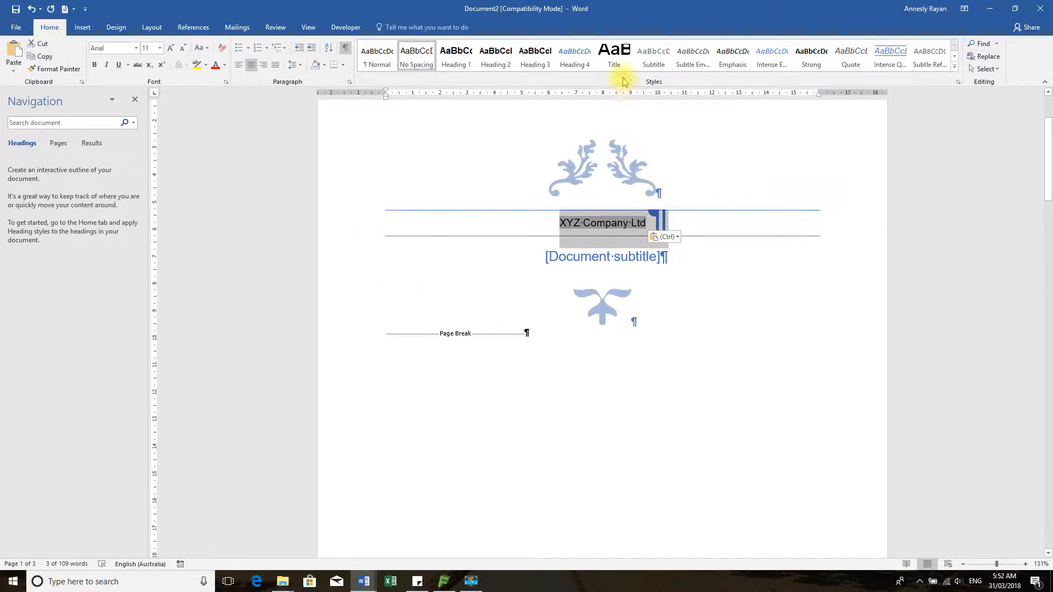
pyautogui.click(614, 61)
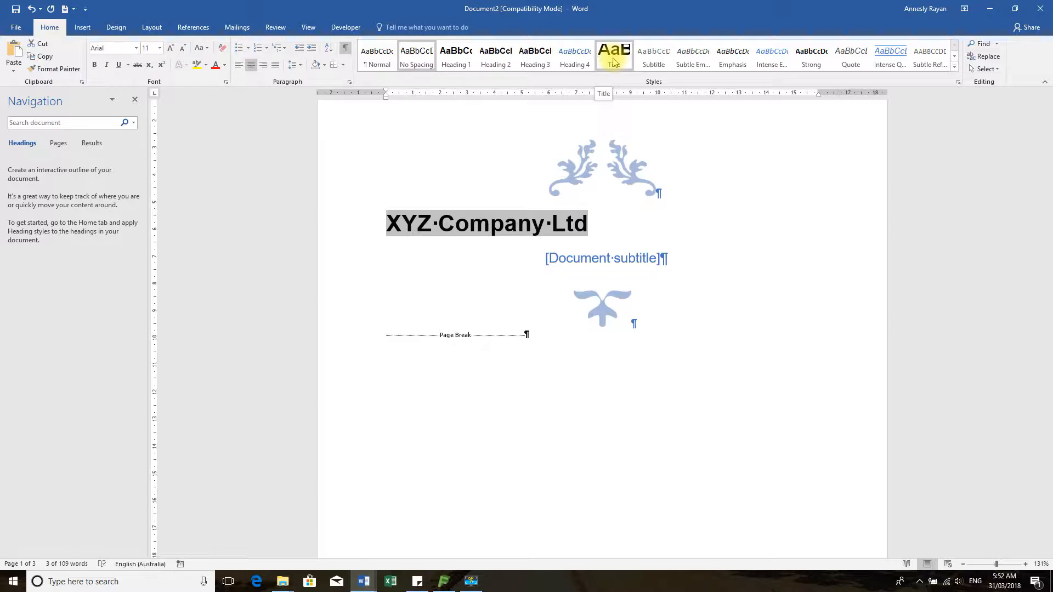
pyautogui.click(614, 61)
pyautogui.click(548, 235)
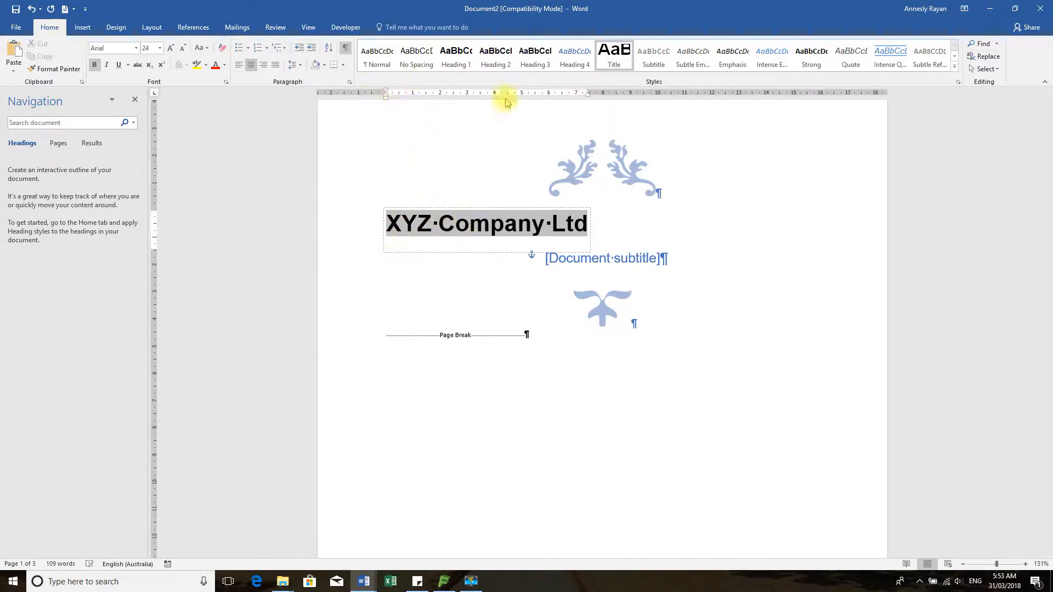
pyautogui.moveTo(587, 90); pyautogui.dragTo(824, 90)
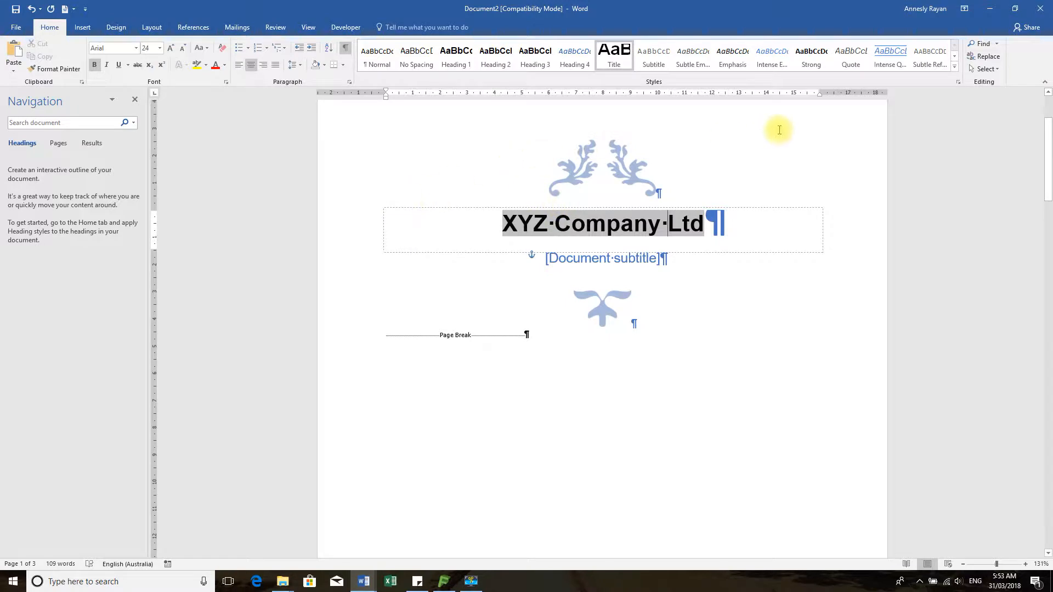
# Replace the subtitle placeholder with the text 'For the year ended'
pyautogui.click(644, 278)
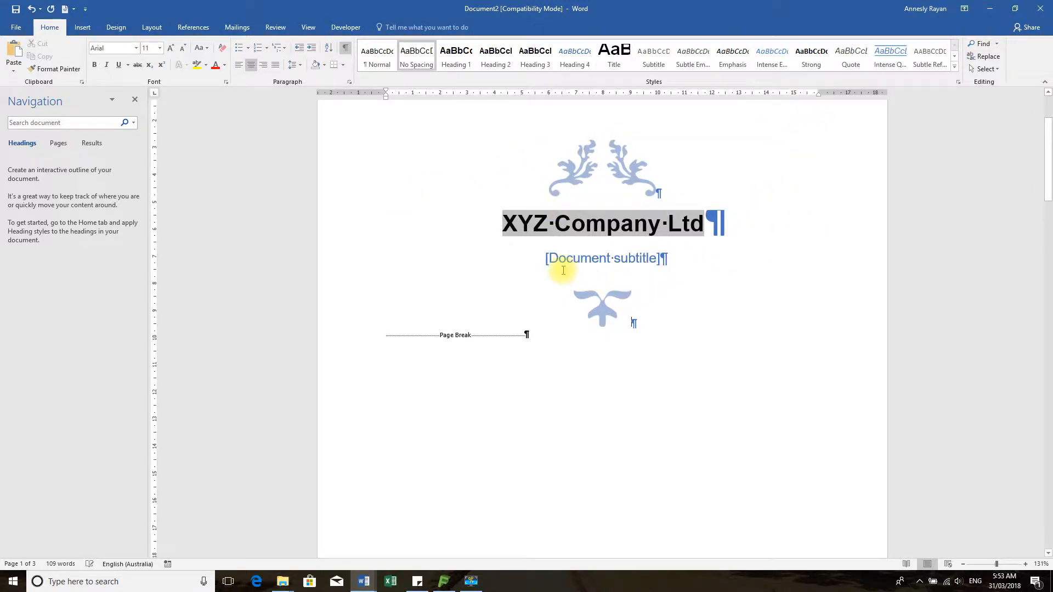
pyautogui.click(501, 264)
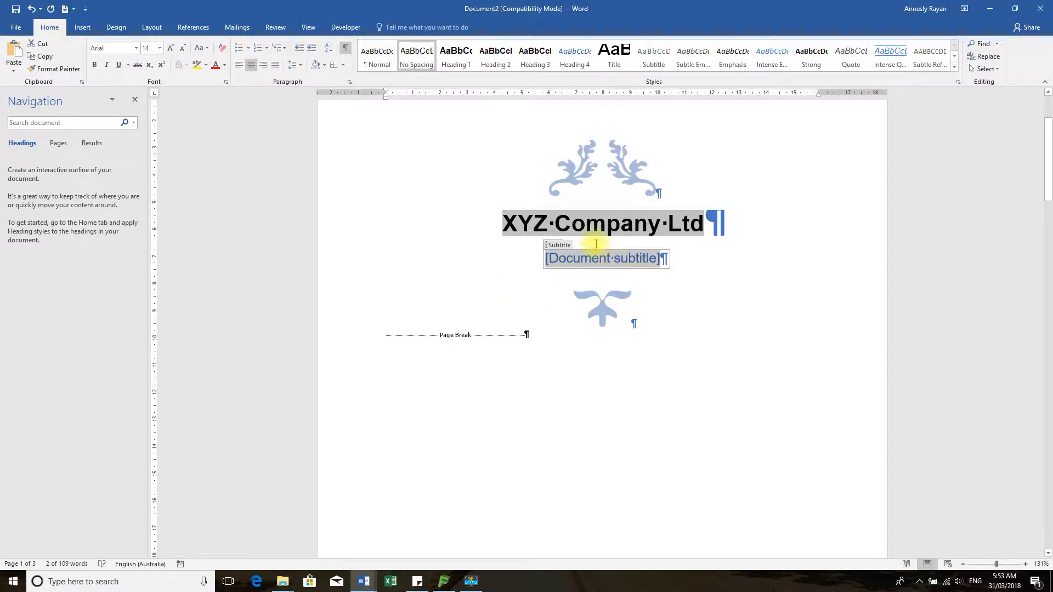
pyautogui.click(552, 247)
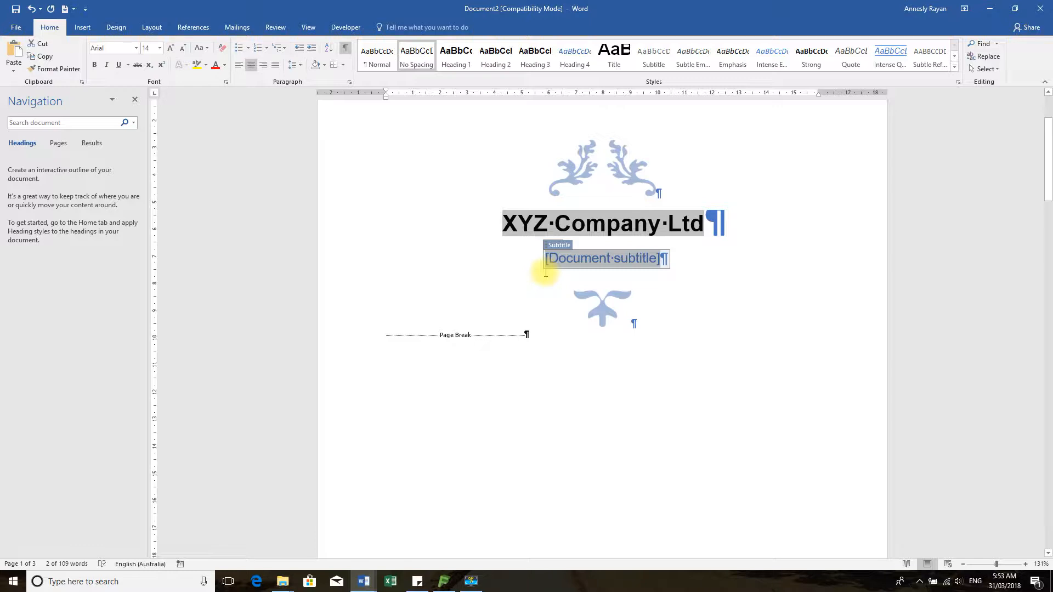
pyautogui.press('Delete')
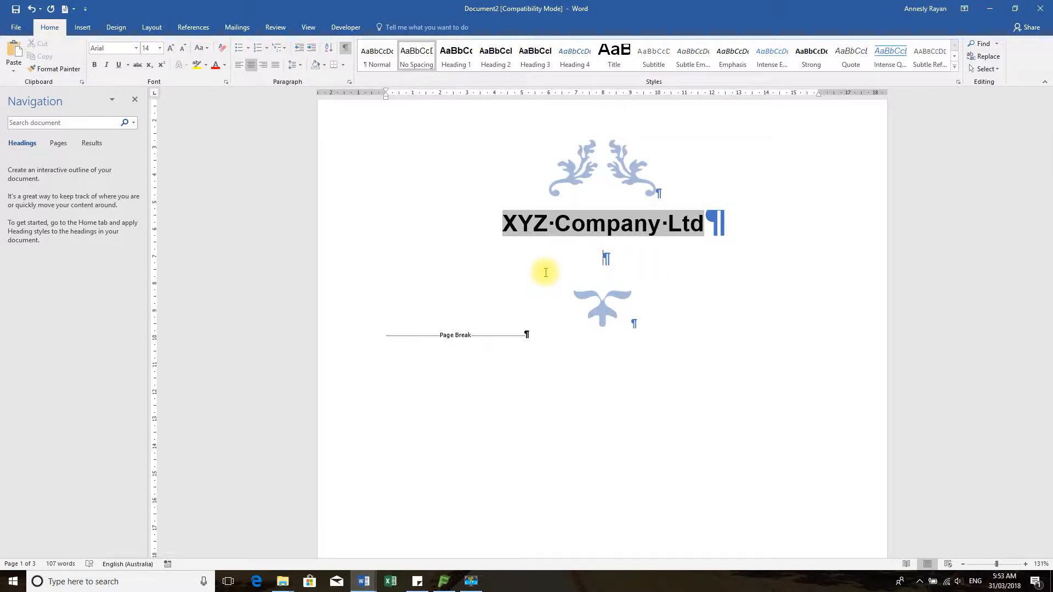
pyautogui.write('For the ')
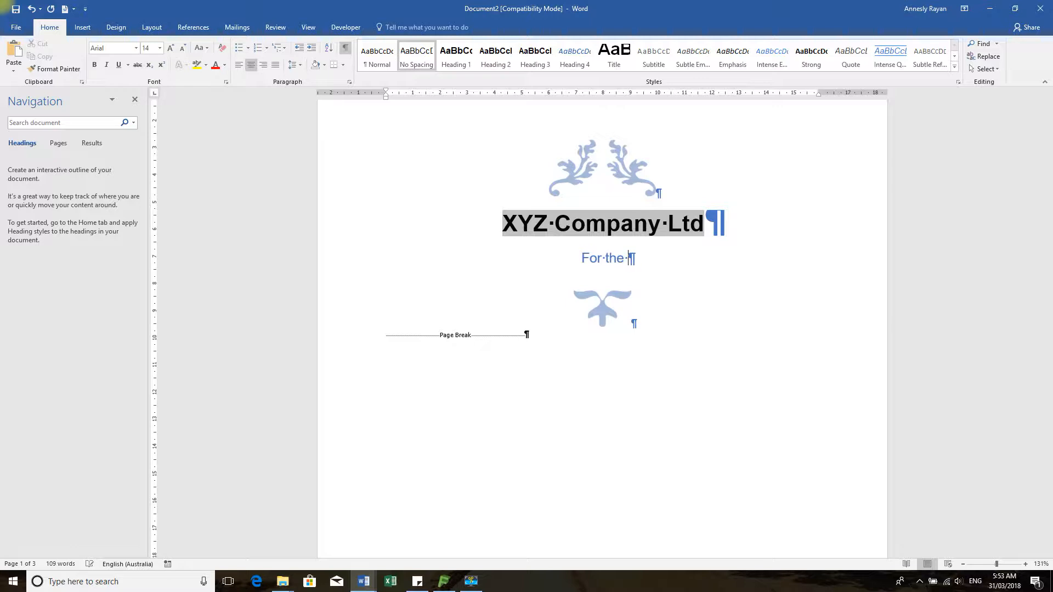
pyautogui.write('year ended')
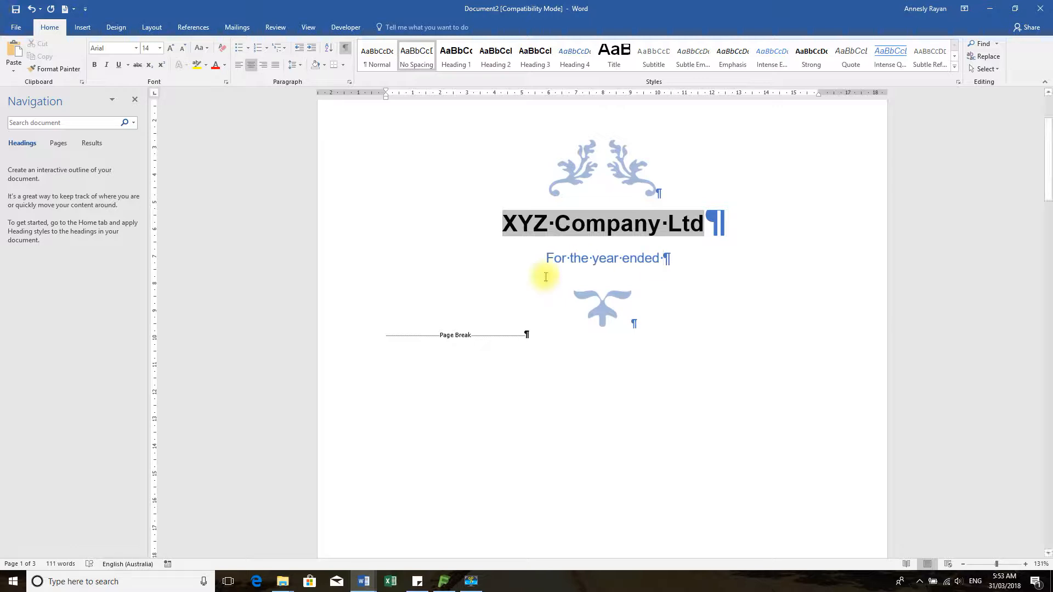
# Copy '30 June 2015' from the exported data document and paste it after the subtitle text
pyautogui.click(366, 582)
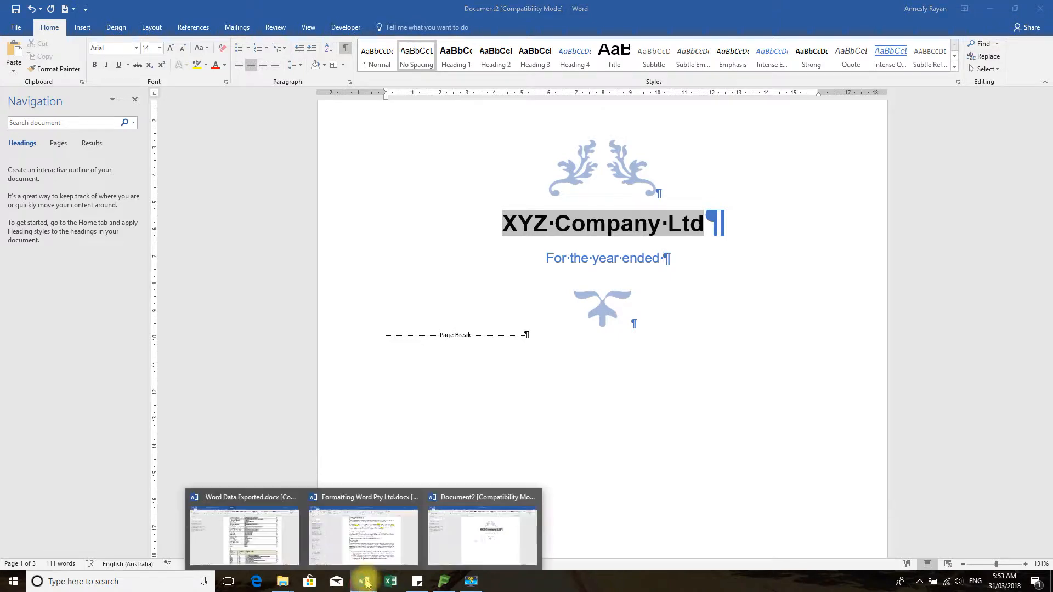
pyautogui.click(244, 532)
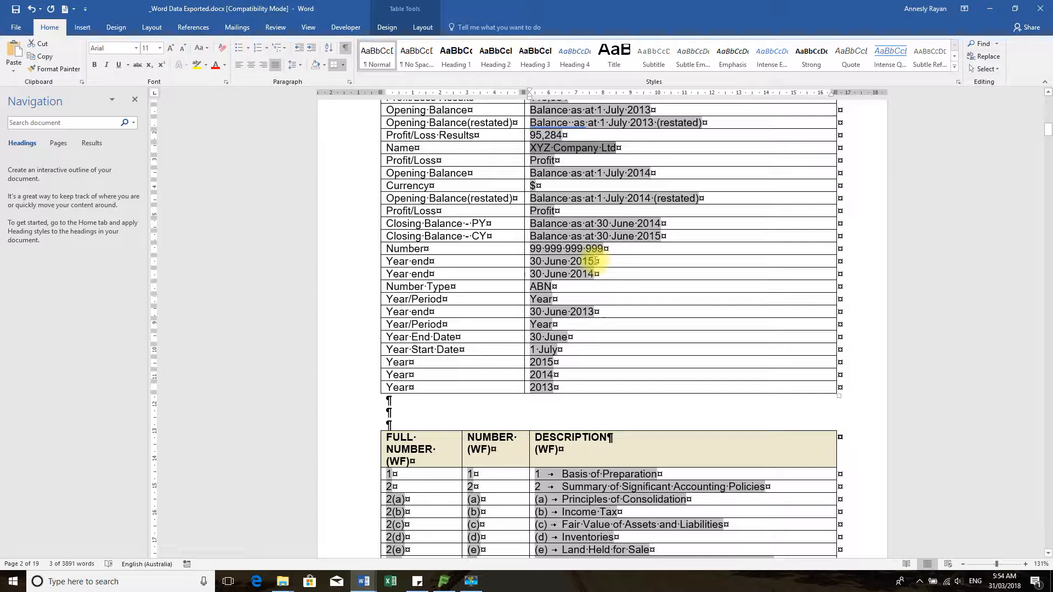
pyautogui.click(528, 261)
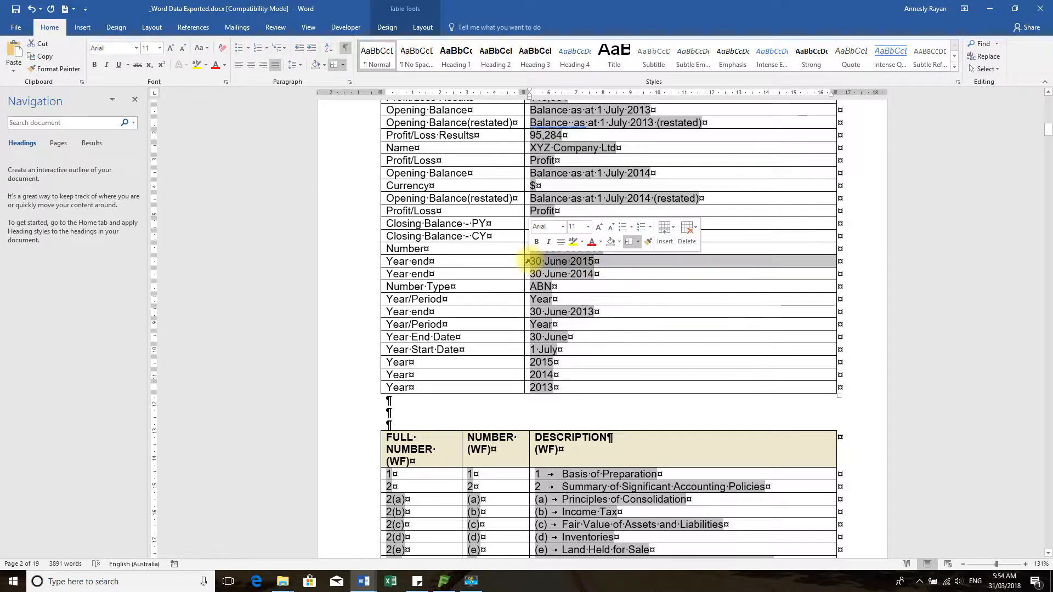
pyautogui.click(535, 261)
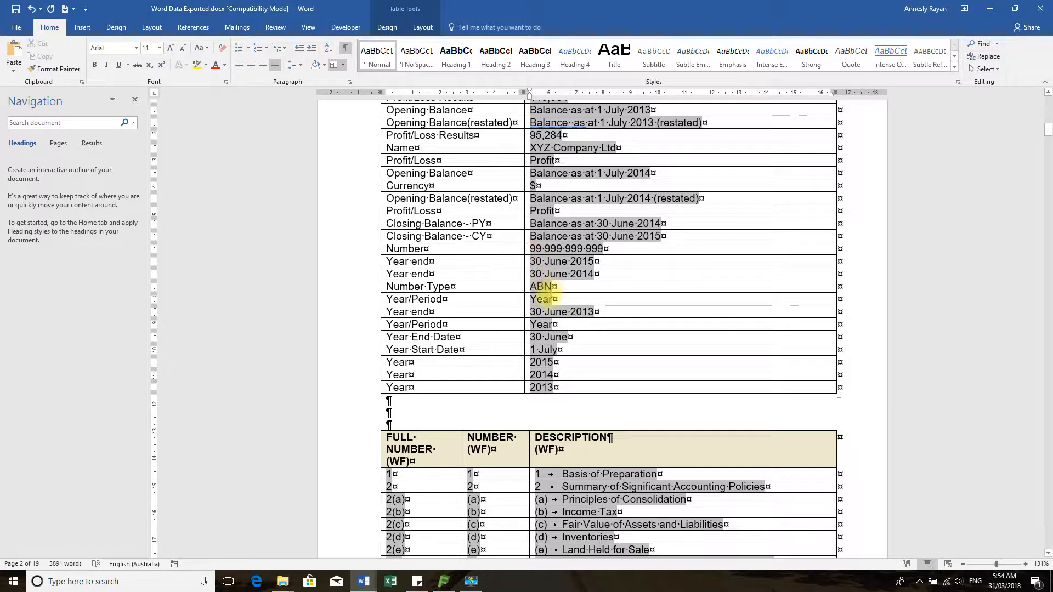
pyautogui.press('Home')
pyautogui.hotkey('shift', 'End')
pyautogui.hotkey('ctrl', 'c')
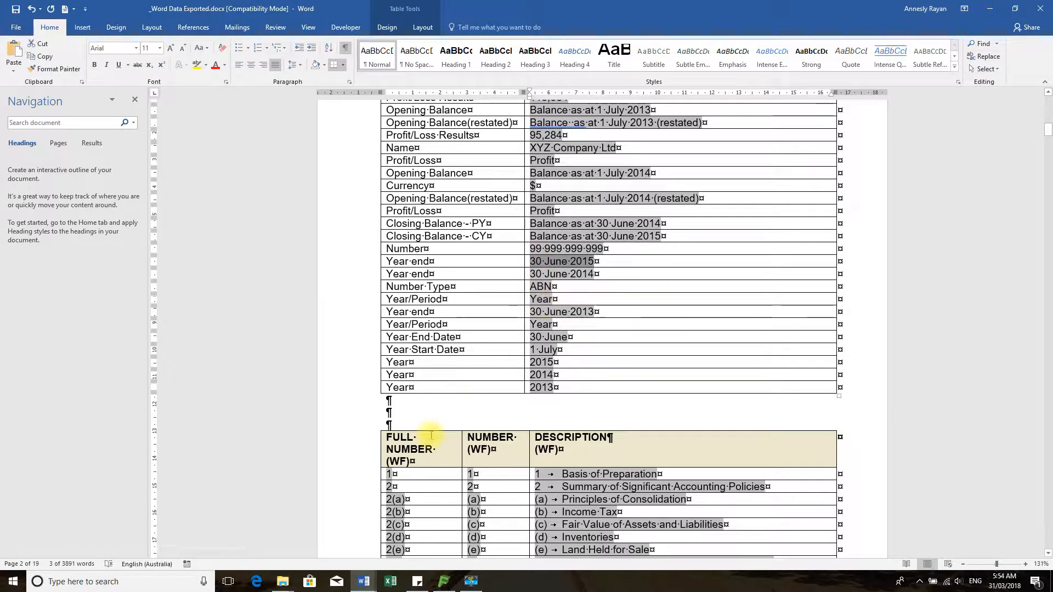
pyautogui.moveTo(363, 581)
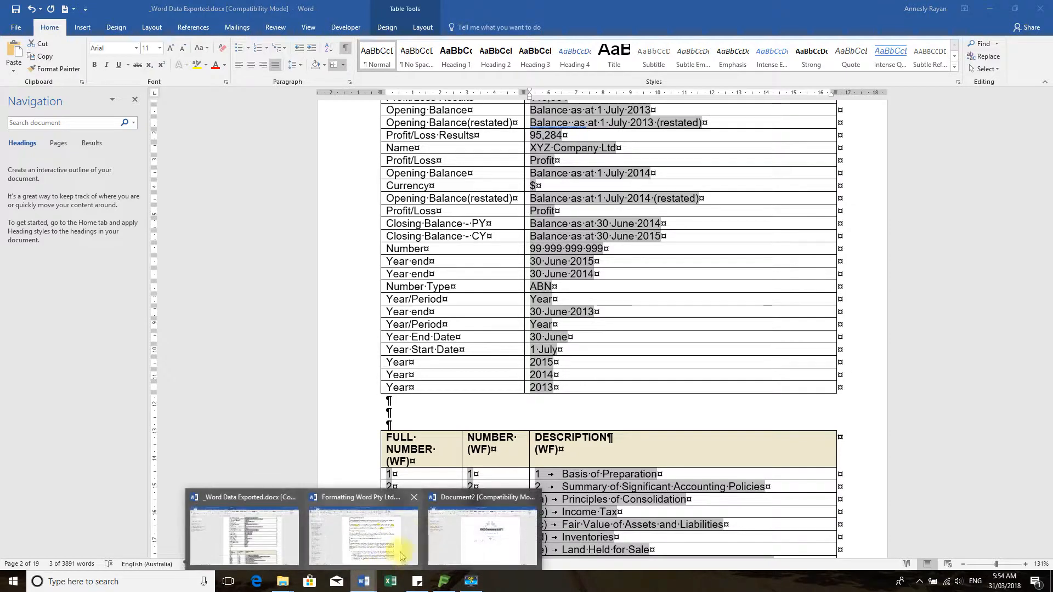
pyautogui.click(482, 530)
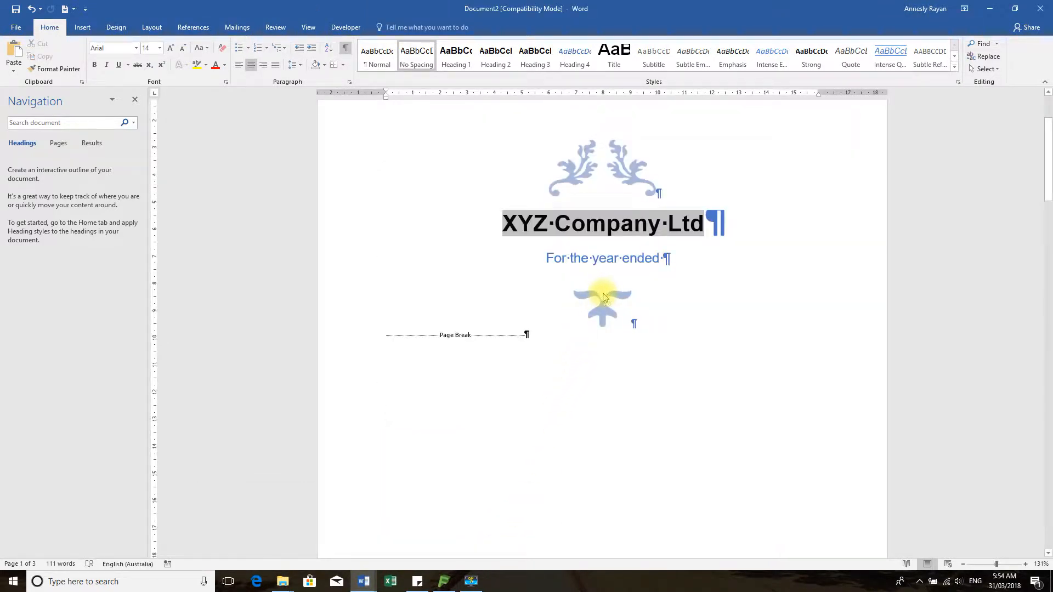
pyautogui.hotkey('ctrl', 'v')
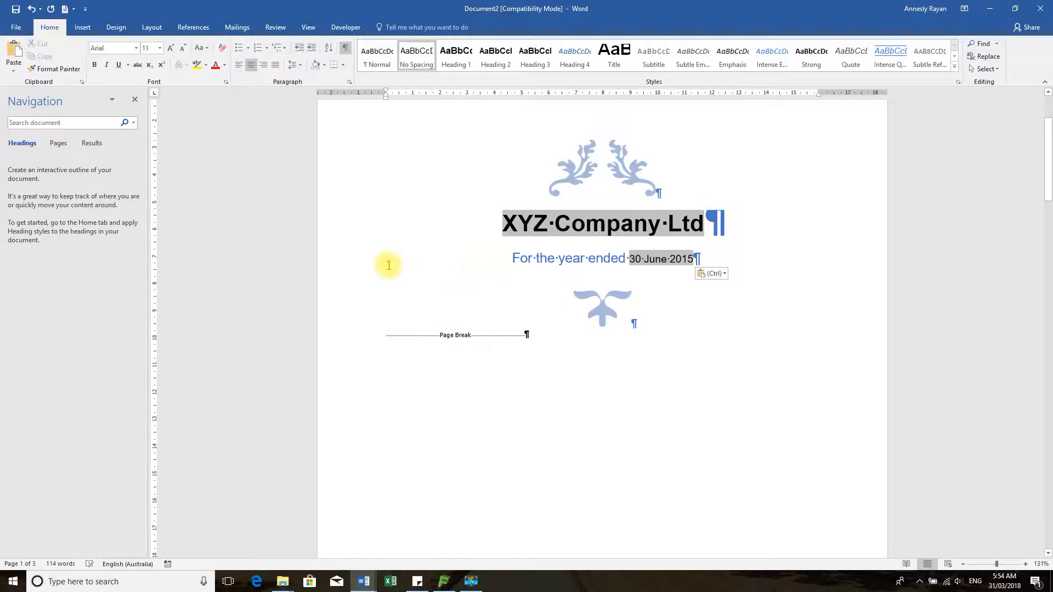
# Set the cover subtitle line's font colour to Automatic black
pyautogui.click(336, 265)
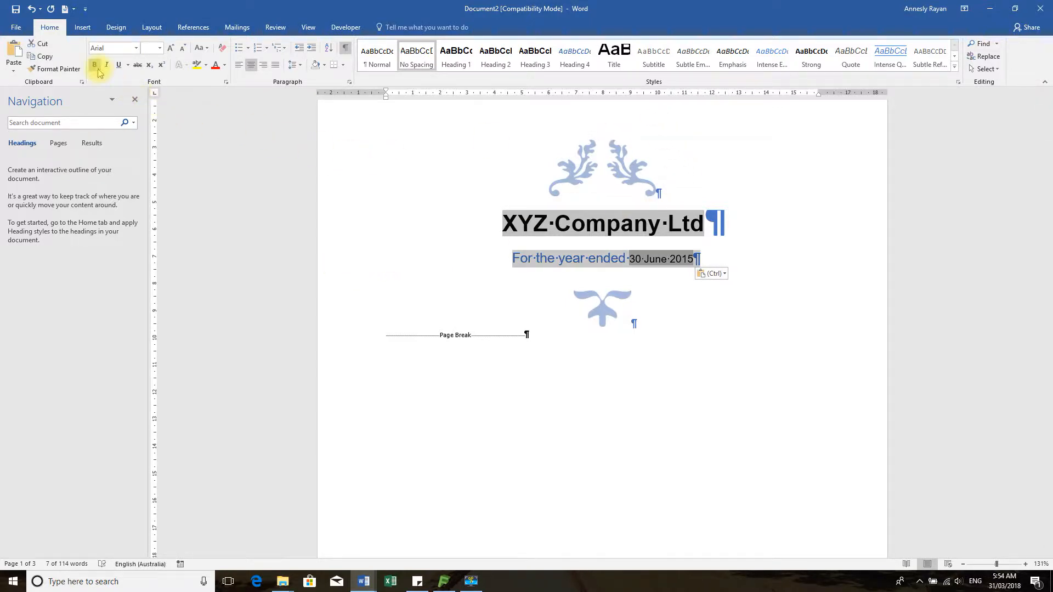
pyautogui.click(224, 67)
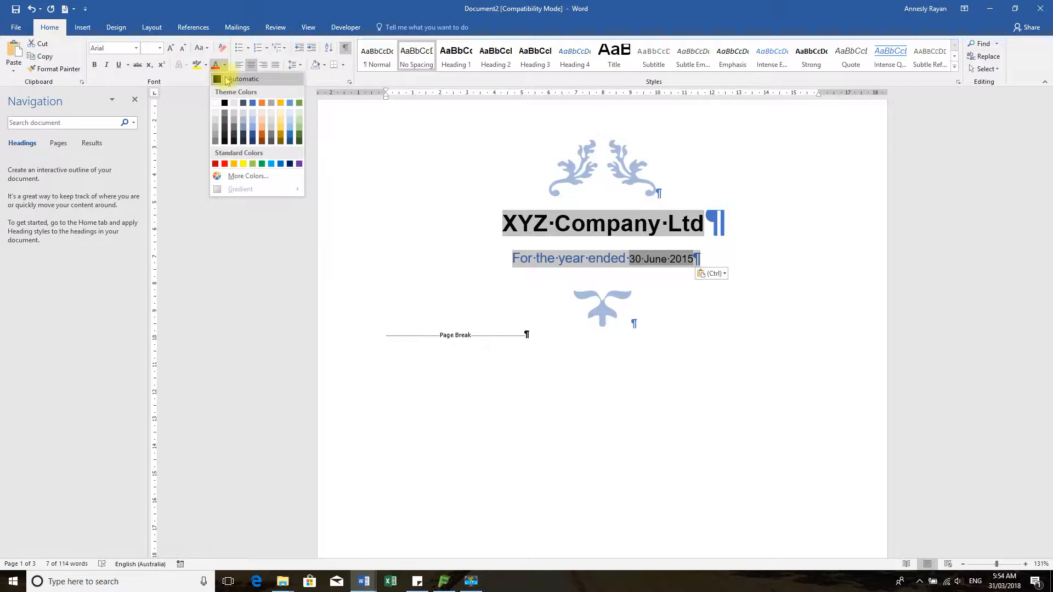
pyautogui.click(226, 80)
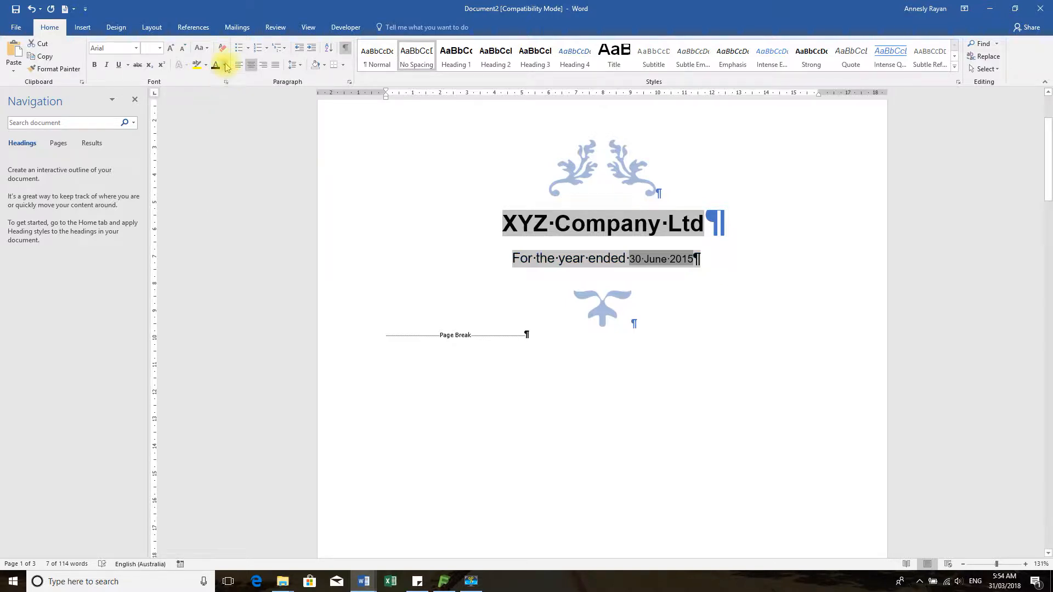
pyautogui.click(226, 66)
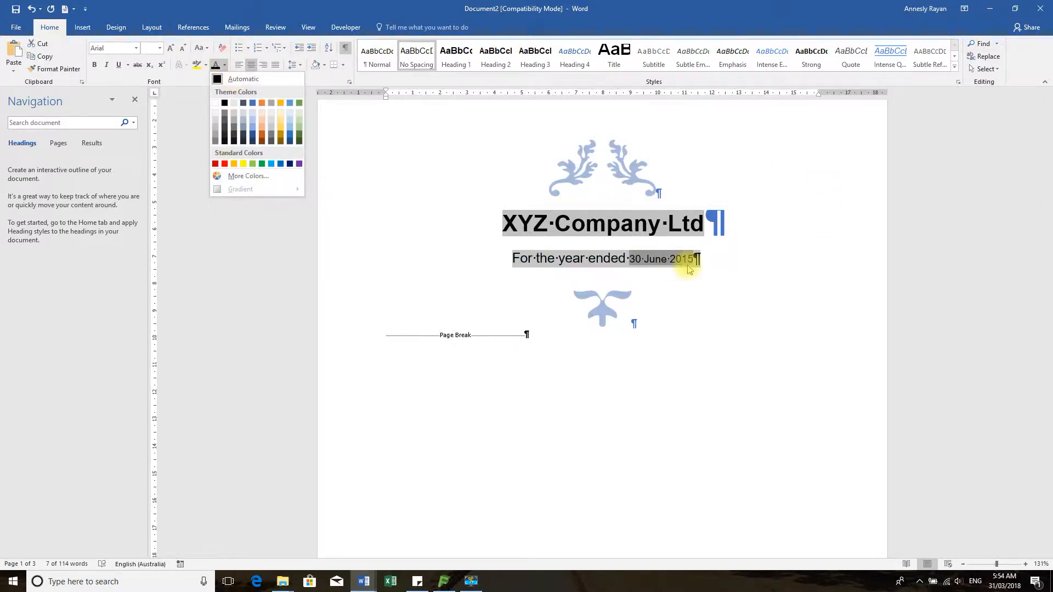
pyautogui.click(589, 162)
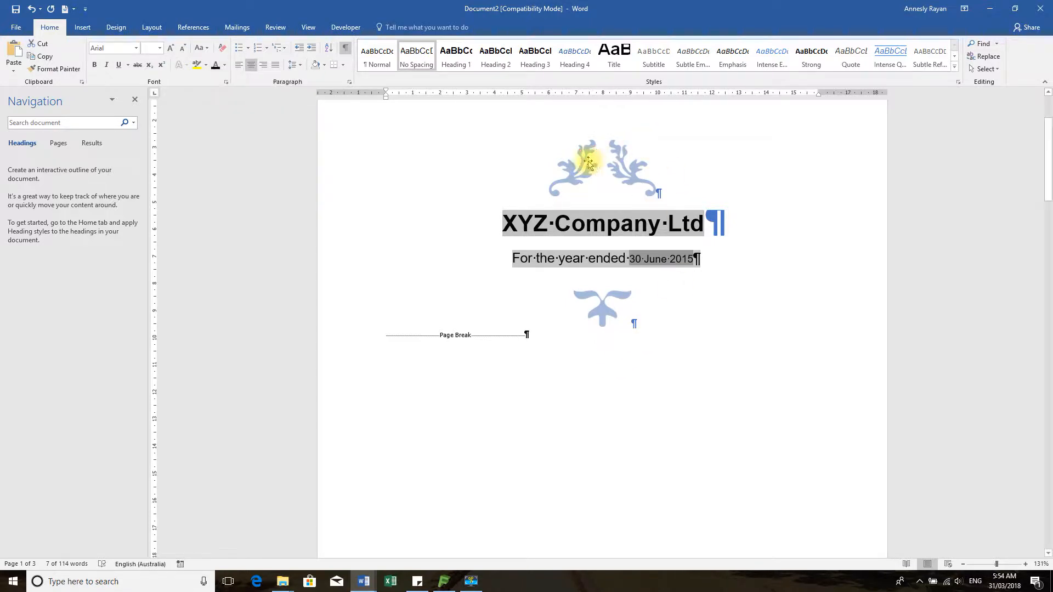
# Recolour the top cover ornament picture to black and white
pyautogui.click(610, 164)
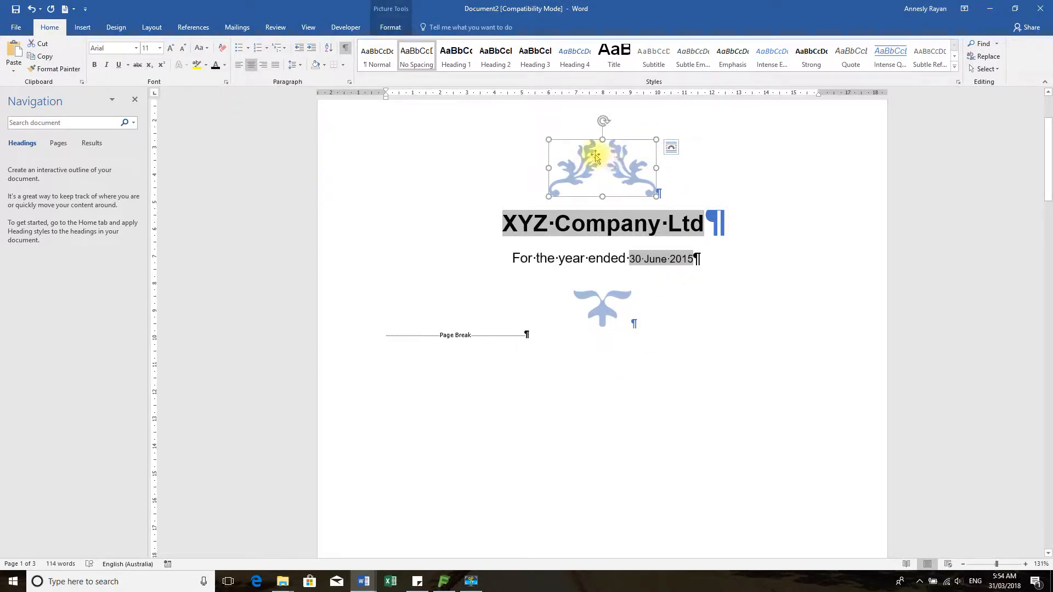
pyautogui.scroll(3, 752, 226)
pyautogui.scroll(-1, 751, 227)
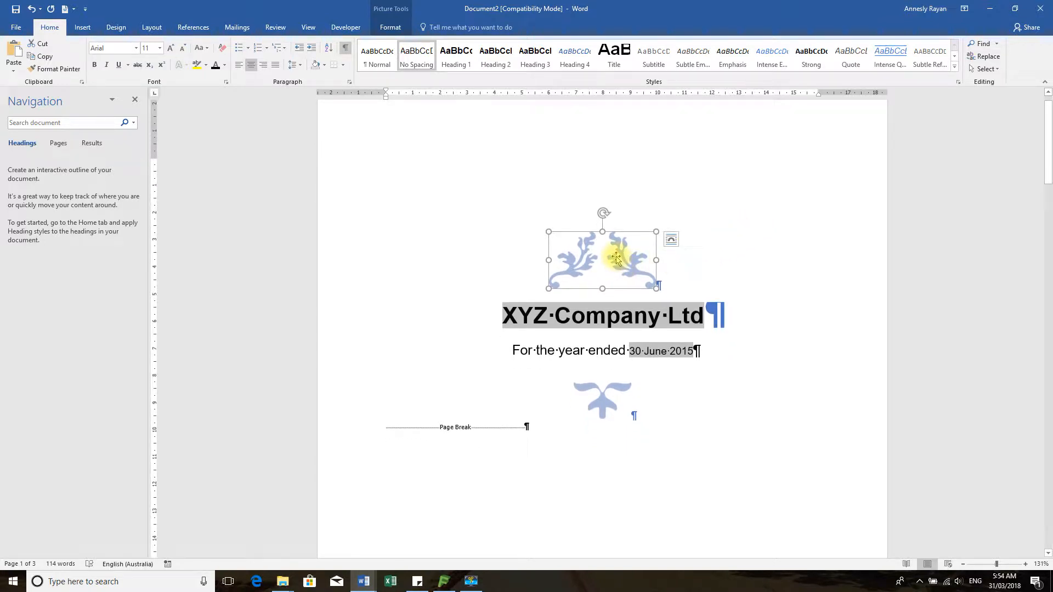
pyautogui.click(614, 257)
pyautogui.click(613, 256)
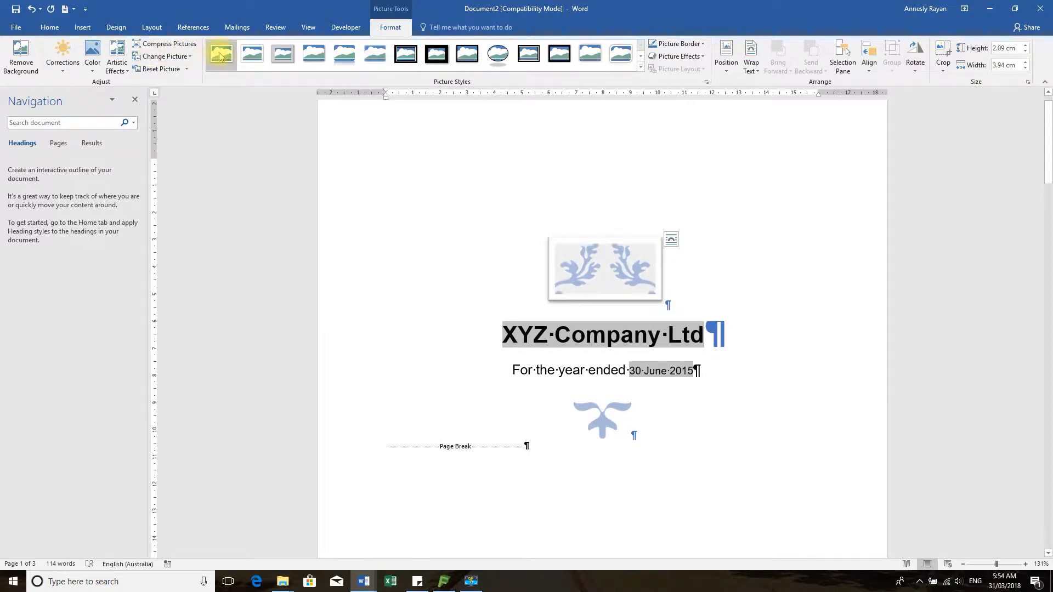
pyautogui.click(94, 72)
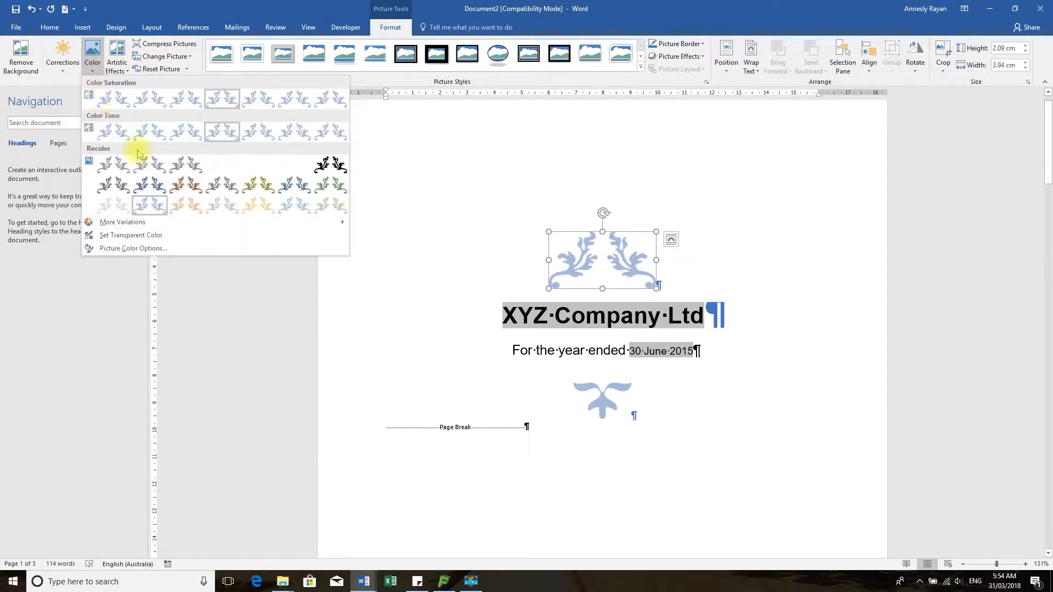
pyautogui.click(322, 166)
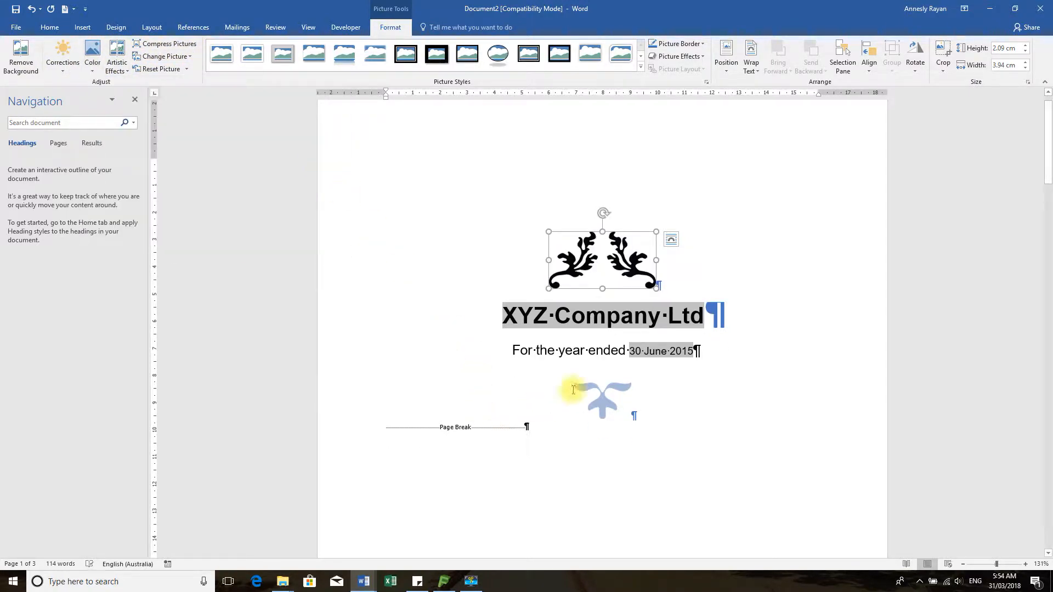
# Recolour the lower cover ornament picture black
pyautogui.click(605, 394)
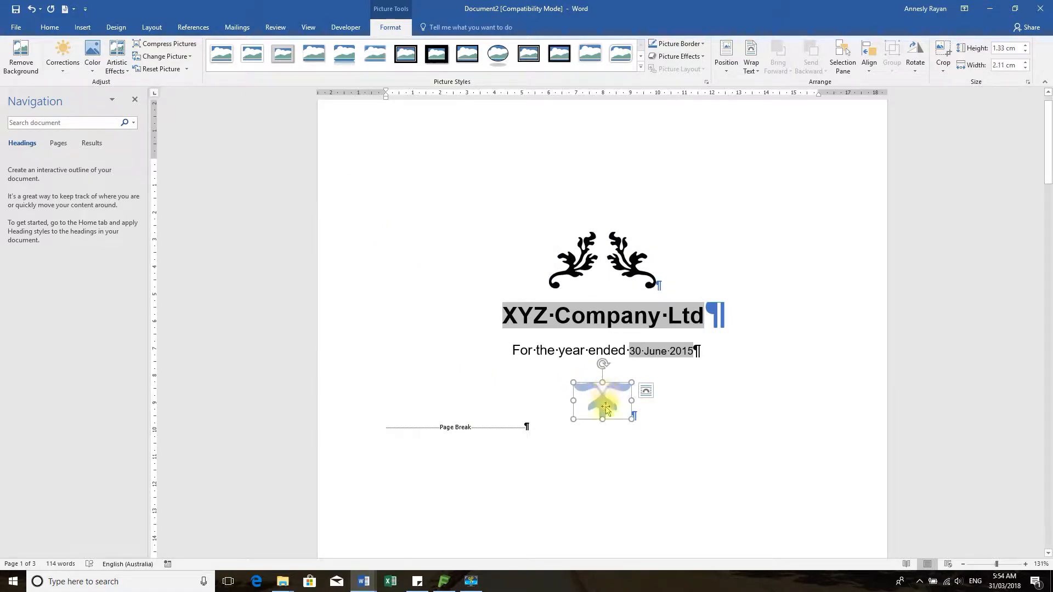
pyautogui.click(92, 56)
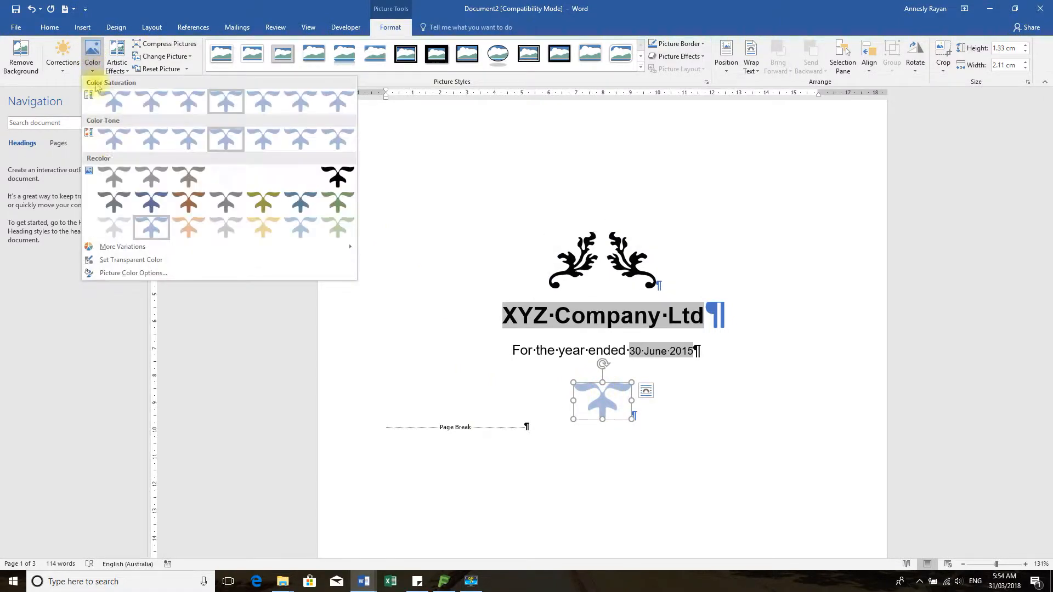
pyautogui.click(338, 176)
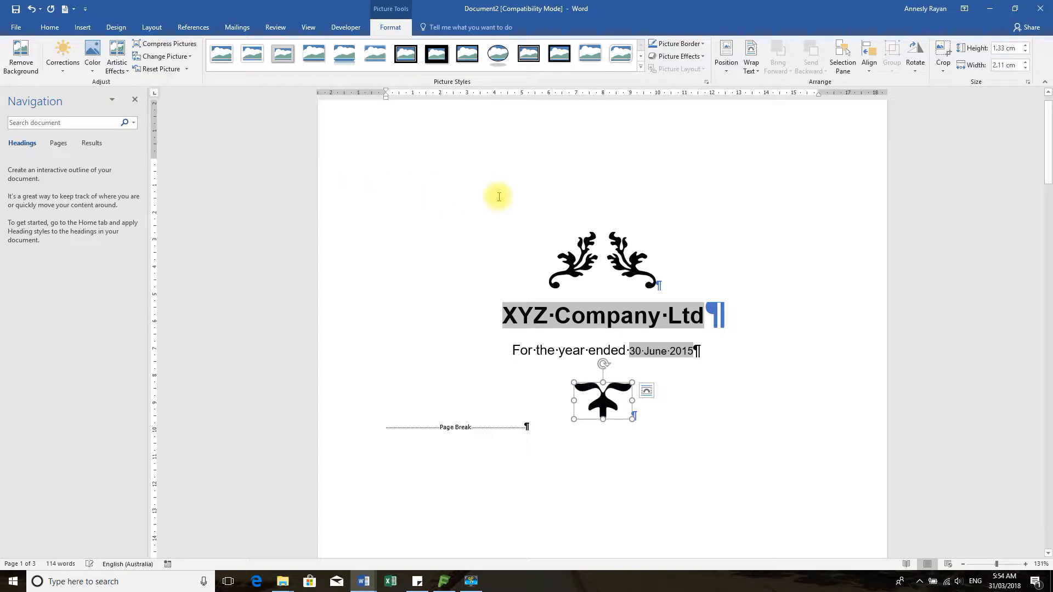
pyautogui.click(623, 173)
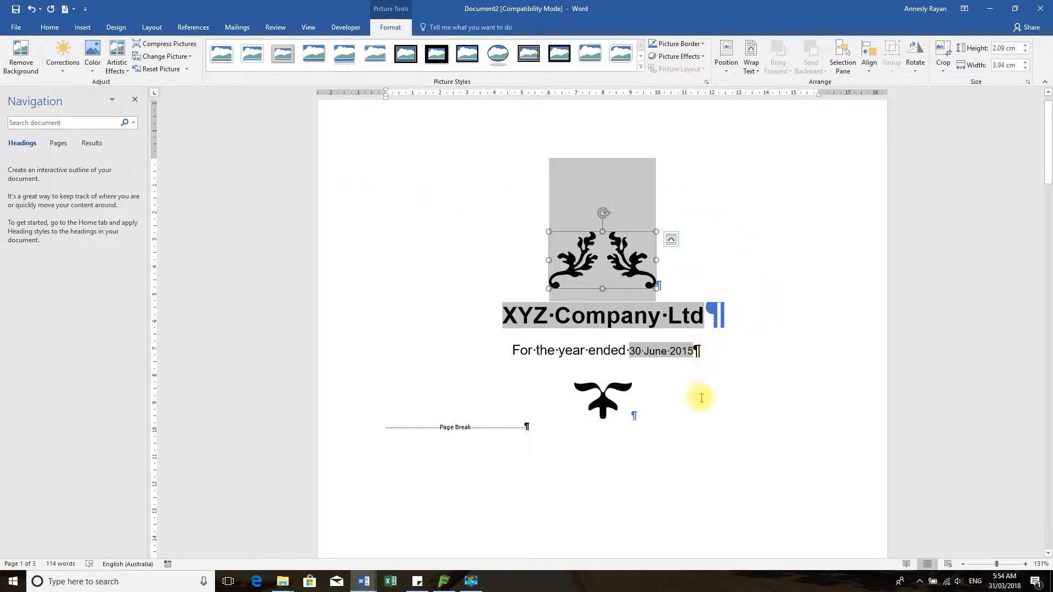
pyautogui.click(713, 428)
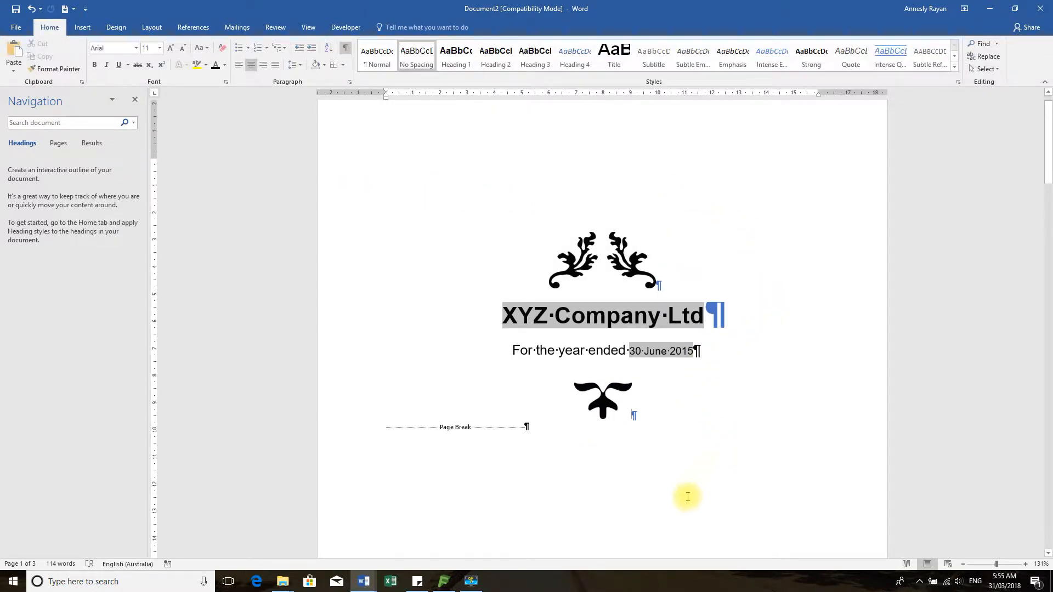
# Delete the [DATE] content control from the bottom of the cover page
pyautogui.scroll(-7, 650, 470)
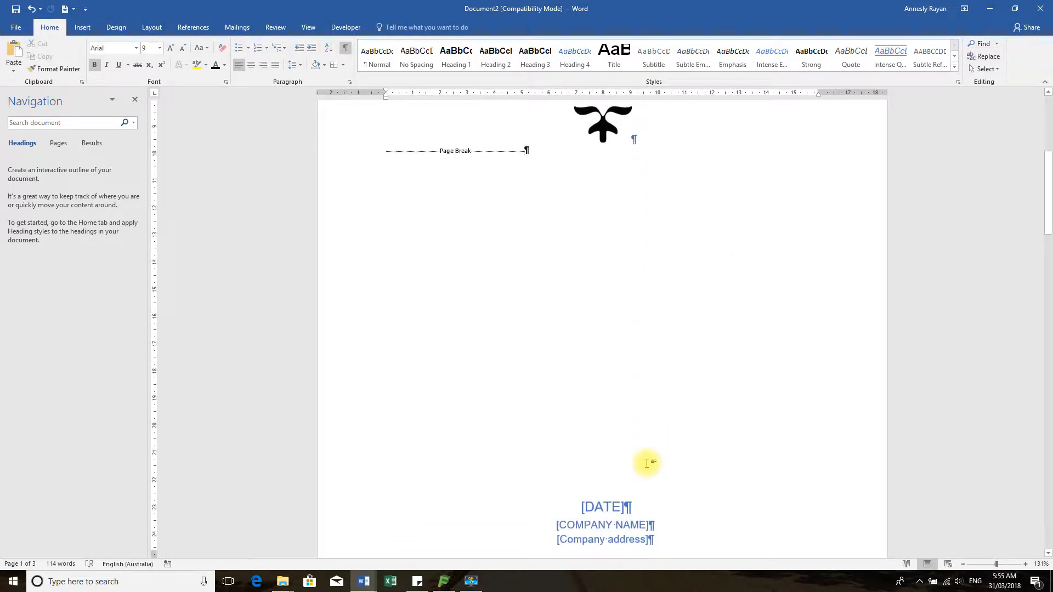
pyautogui.scroll(-3, 647, 461)
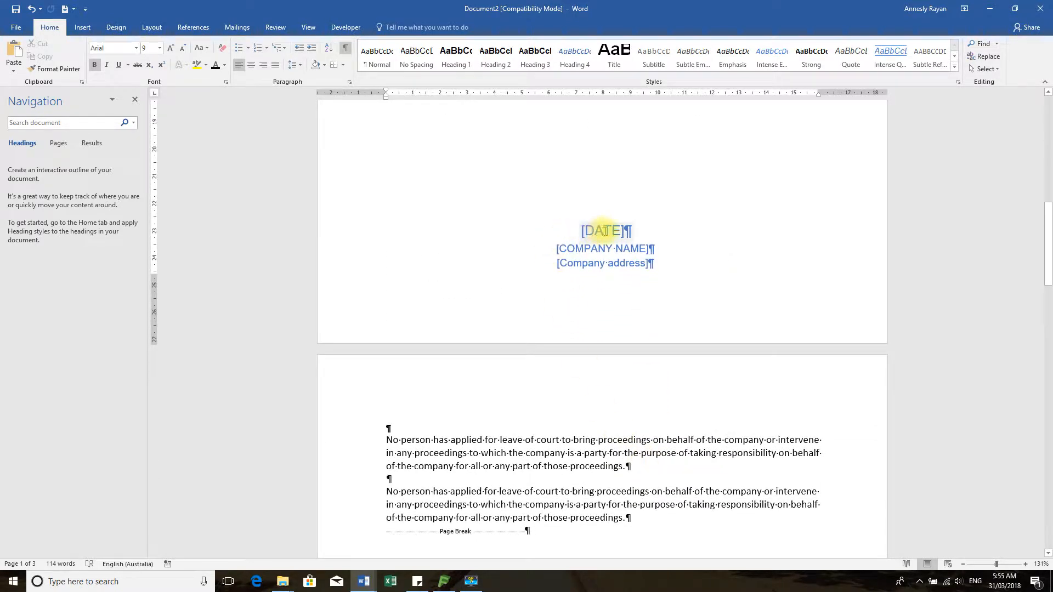
pyautogui.click(569, 230)
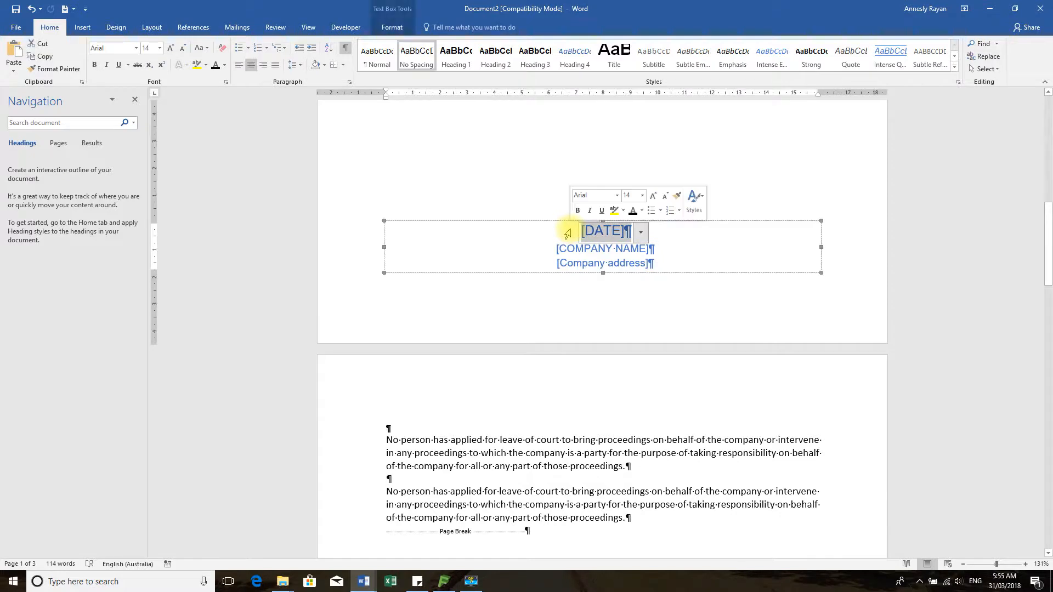
pyautogui.click(708, 132)
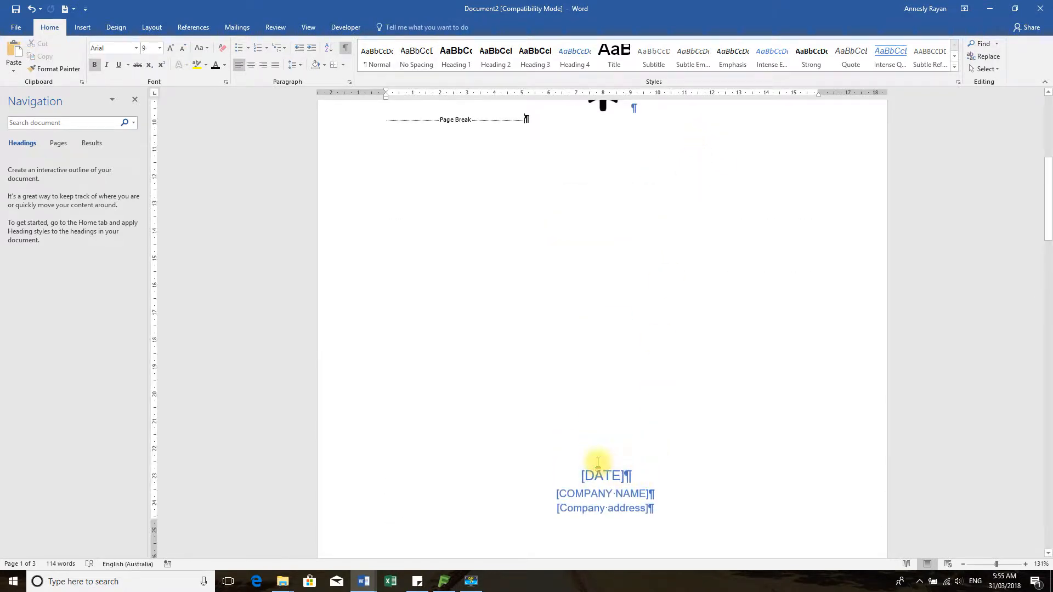
pyautogui.click(618, 476)
pyautogui.scroll(-2, 638, 400)
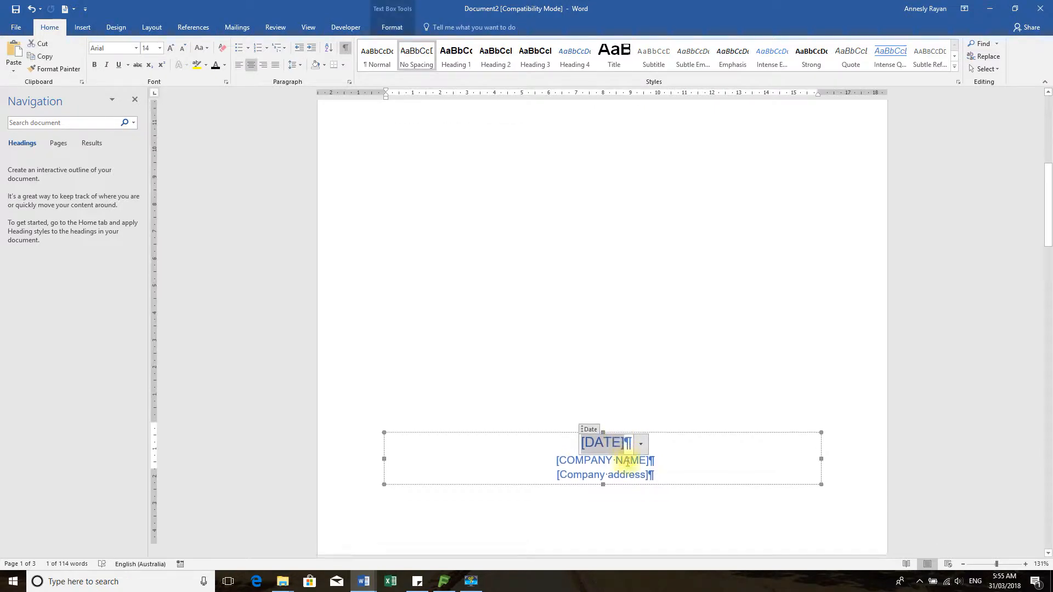
pyautogui.click(641, 386)
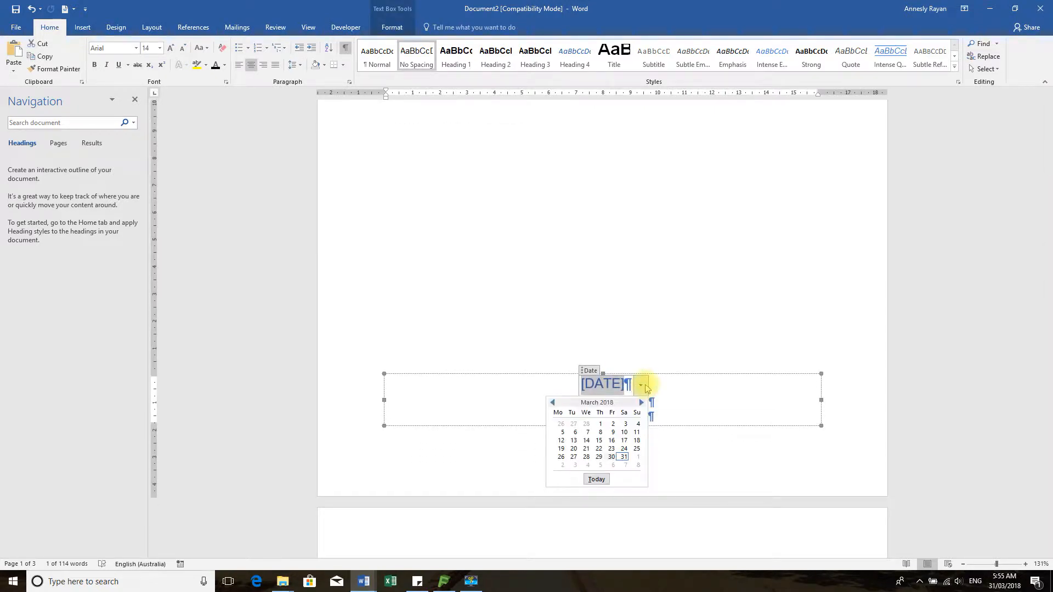
pyautogui.click(665, 302)
pyautogui.click(585, 371)
pyautogui.press('Delete')
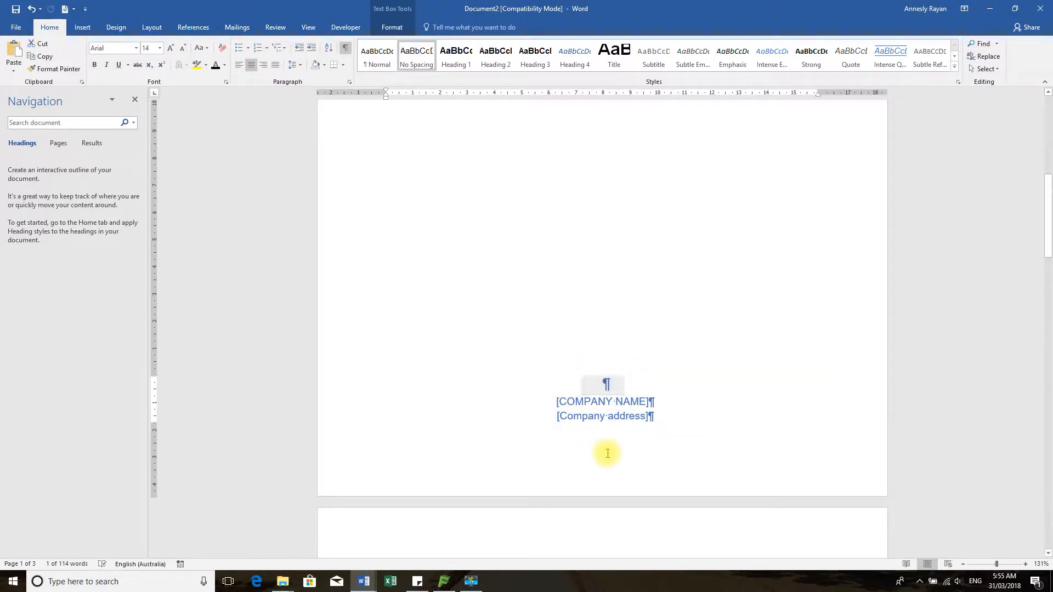
# Remove the empty line above the [COMPANY NAME] placeholder
pyautogui.click(592, 405)
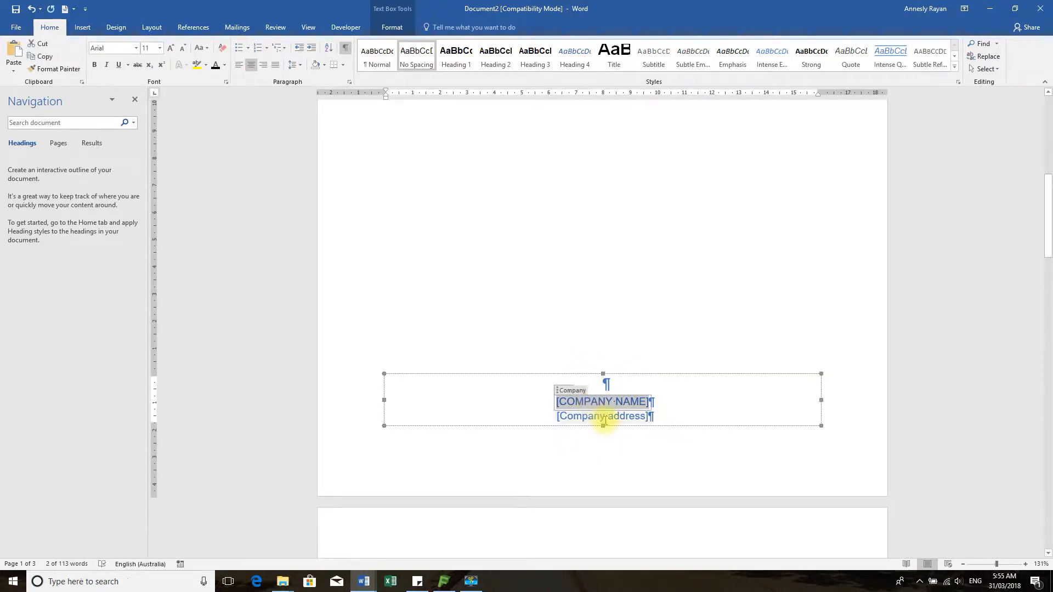
pyautogui.click(604, 419)
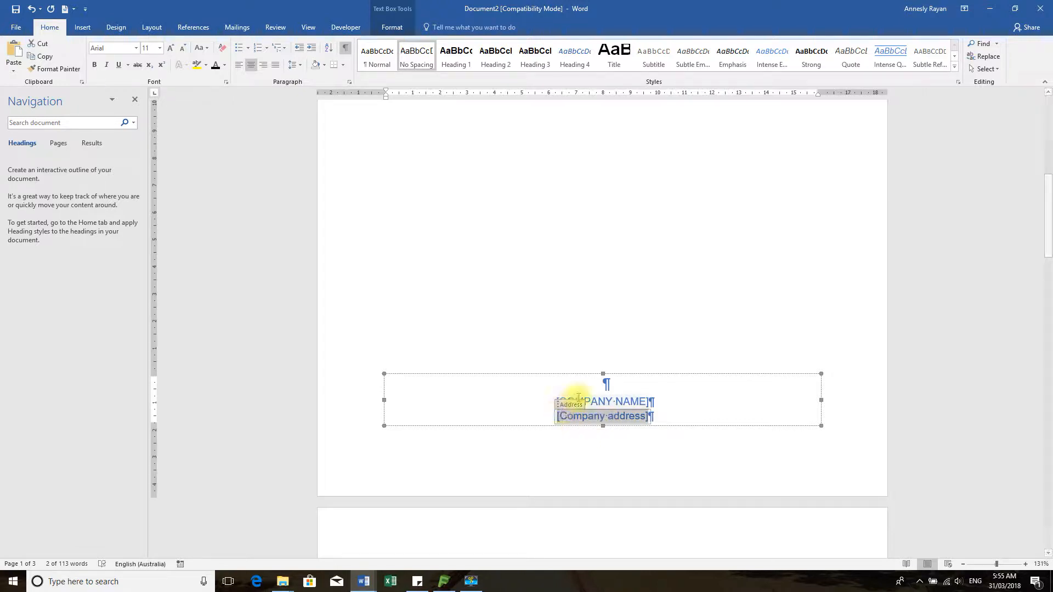
pyautogui.click(627, 404)
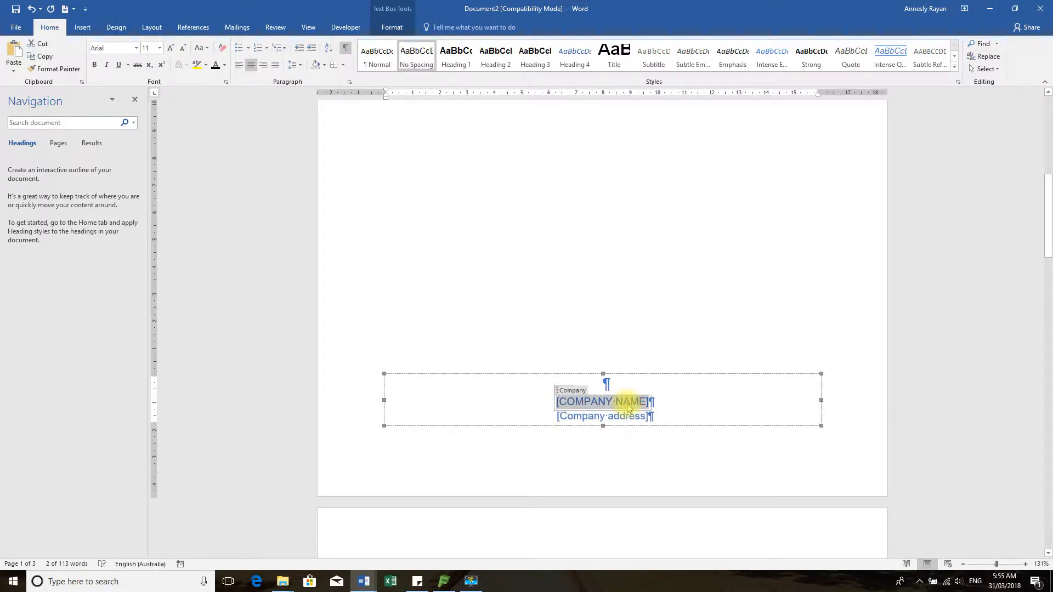
pyautogui.click(569, 416)
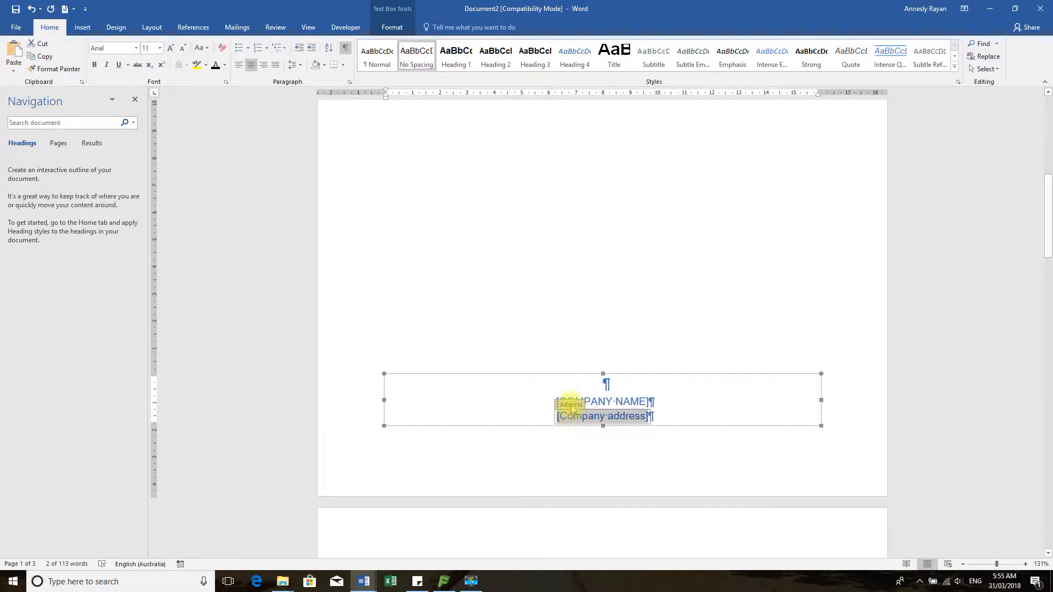
pyautogui.click(621, 396)
pyautogui.click(603, 383)
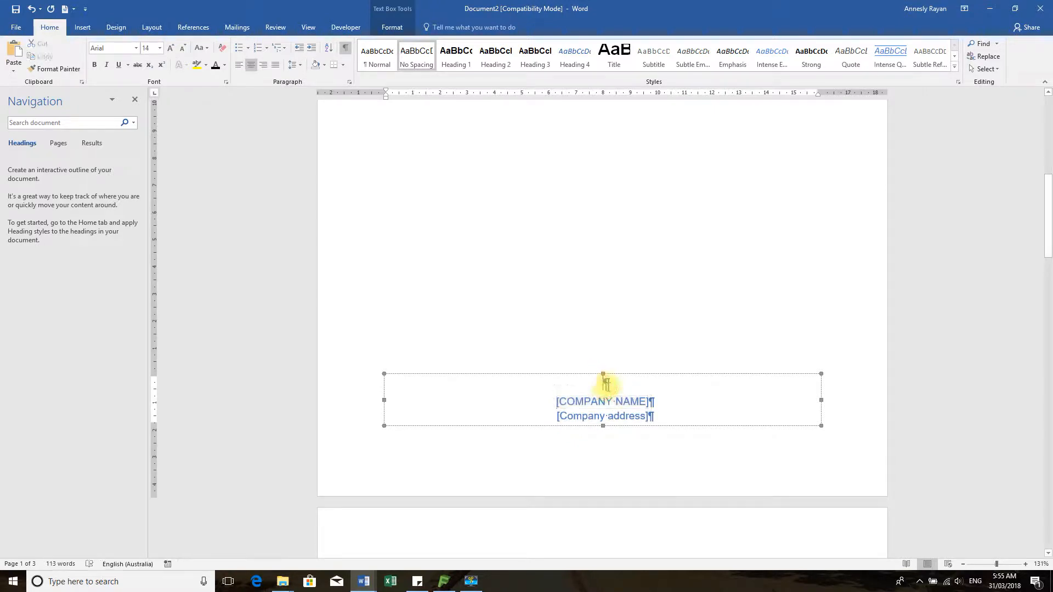
pyautogui.press('Delete')
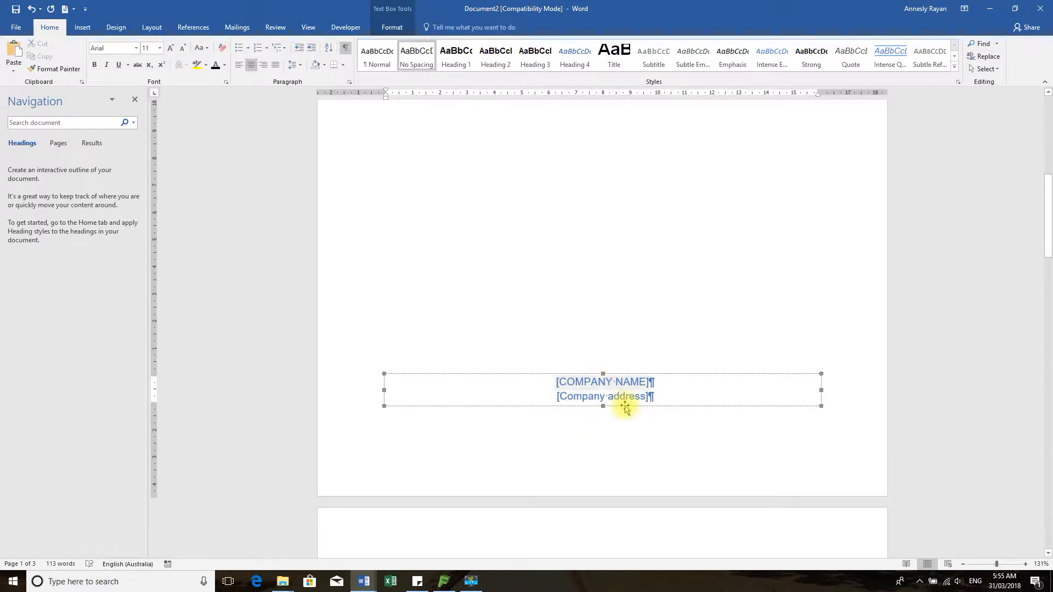
pyautogui.click(599, 373)
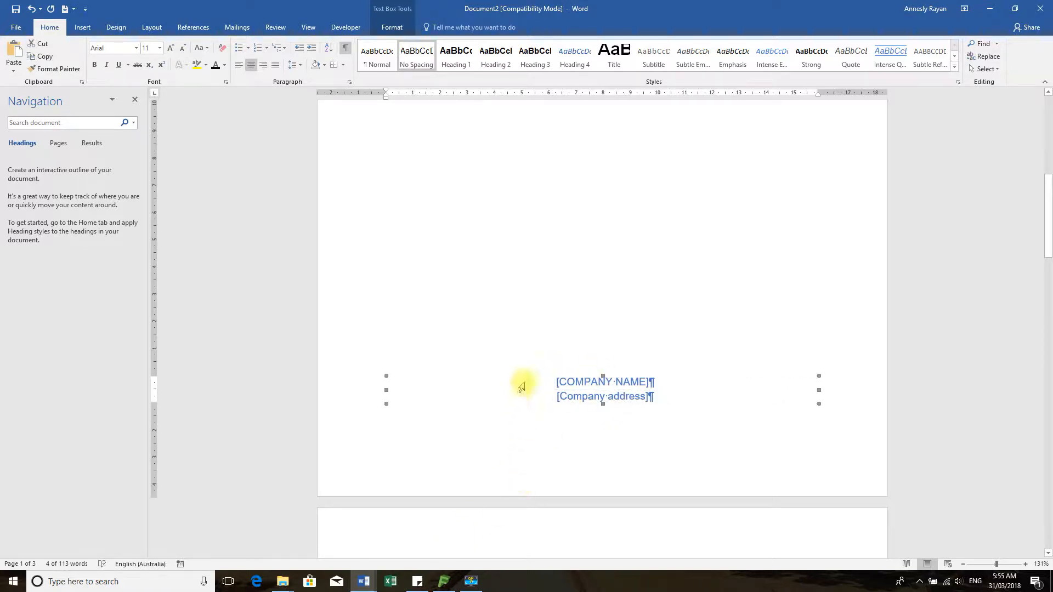
pyautogui.click(538, 348)
pyautogui.scroll(-3, 566, 420)
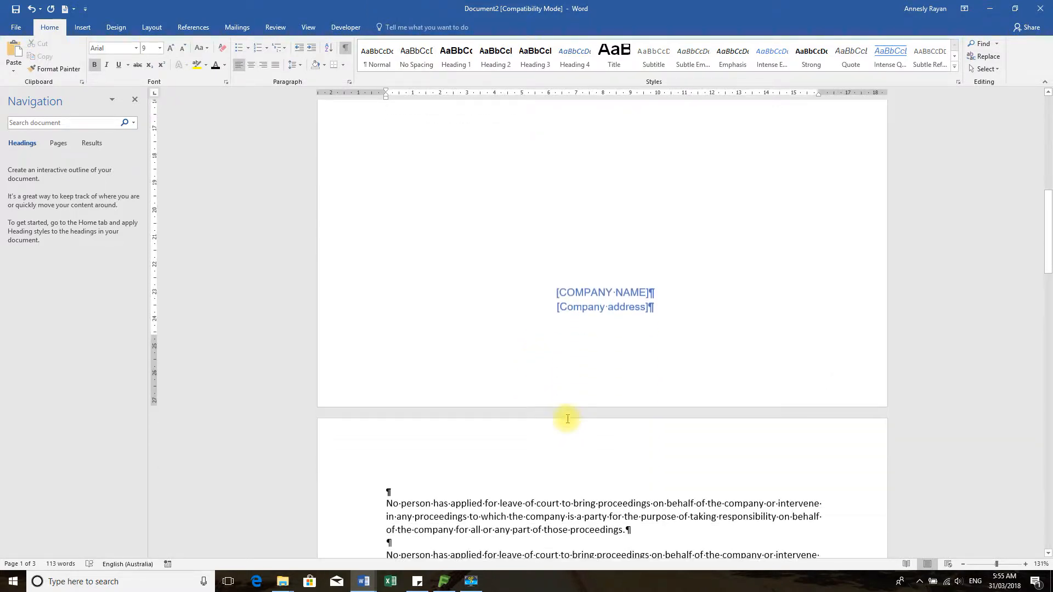
# Drag the [COMPANY NAME]/[Company address] text box further down page 1
pyautogui.moveTo(578, 319); pyautogui.dragTo(554, 300)
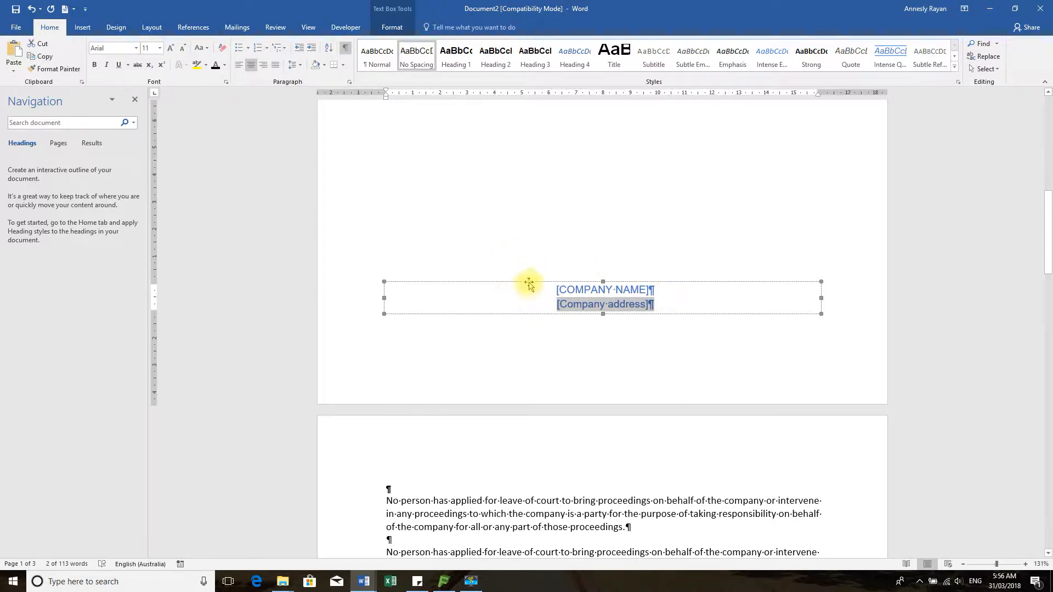
pyautogui.moveTo(529, 283); pyautogui.dragTo(532, 324)
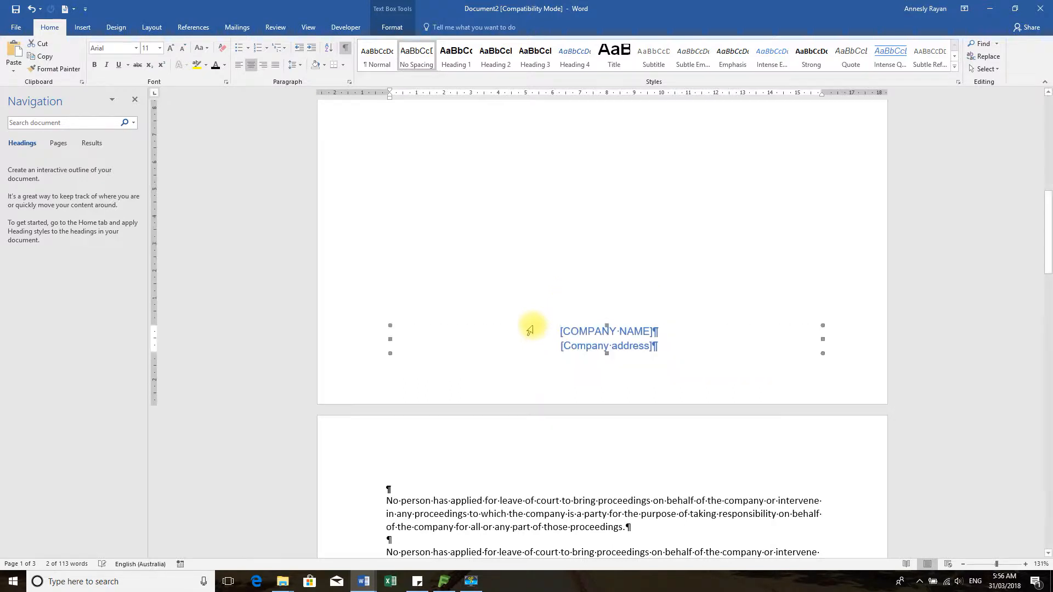
pyautogui.click(621, 289)
pyautogui.scroll(10, 646, 282)
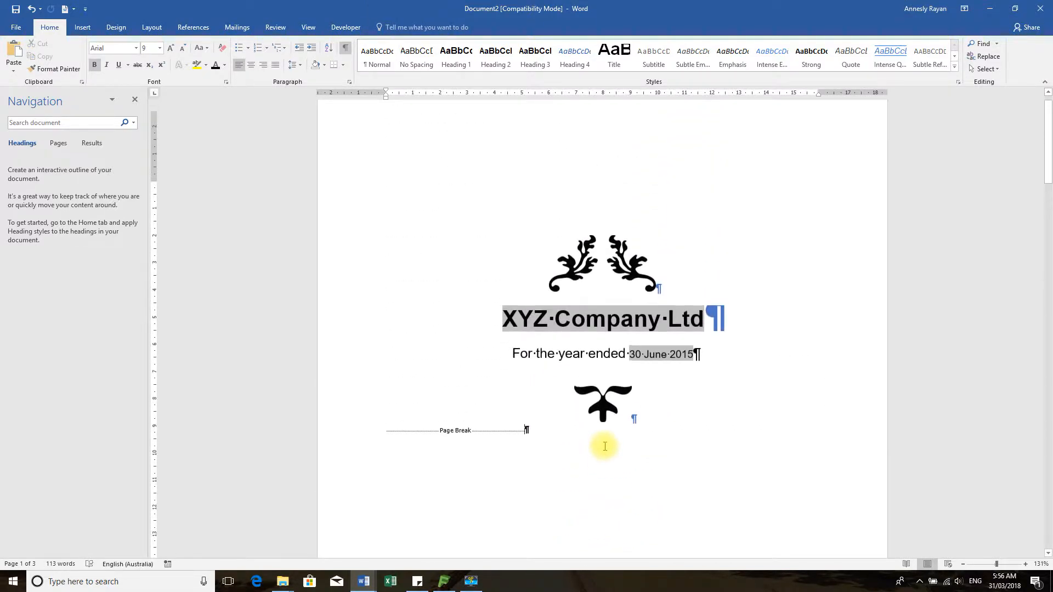
pyautogui.scroll(1, 604, 446)
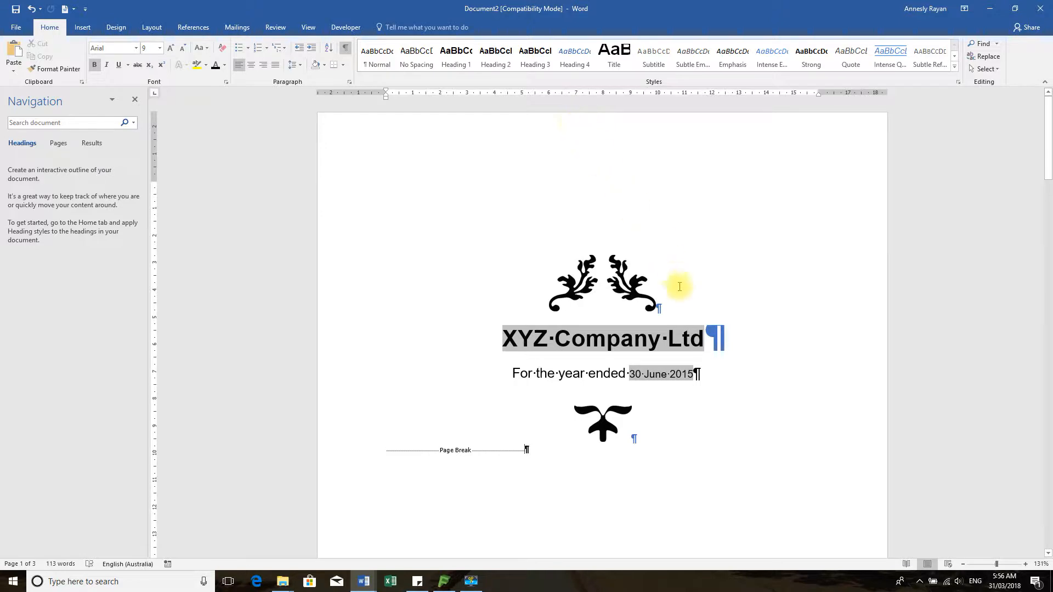
pyautogui.scroll(-8, 679, 307)
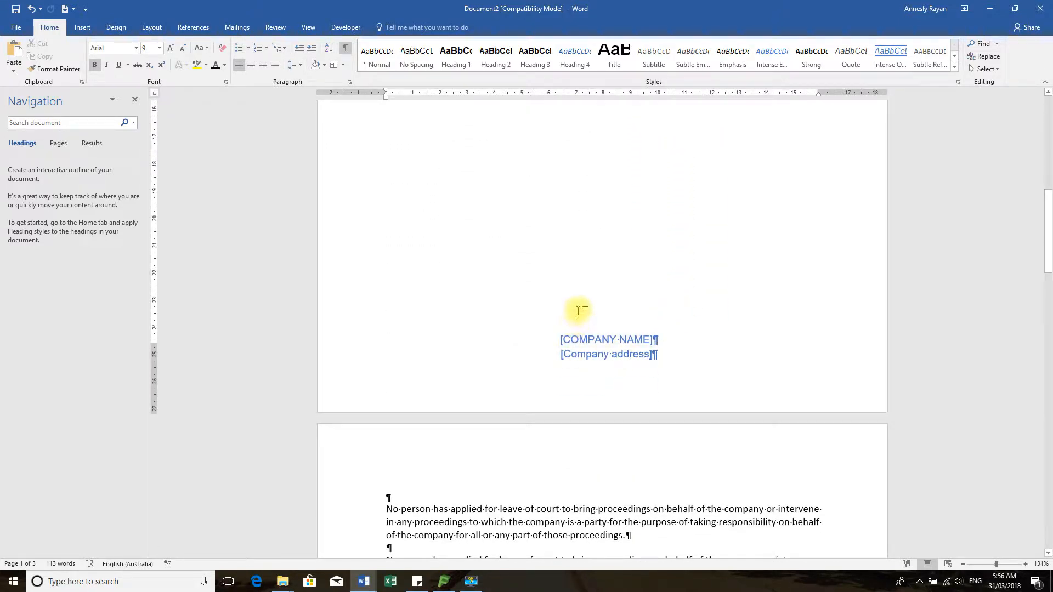
# Select the 'XYZ Company Ltd' cover title text for copying
pyautogui.click(576, 339)
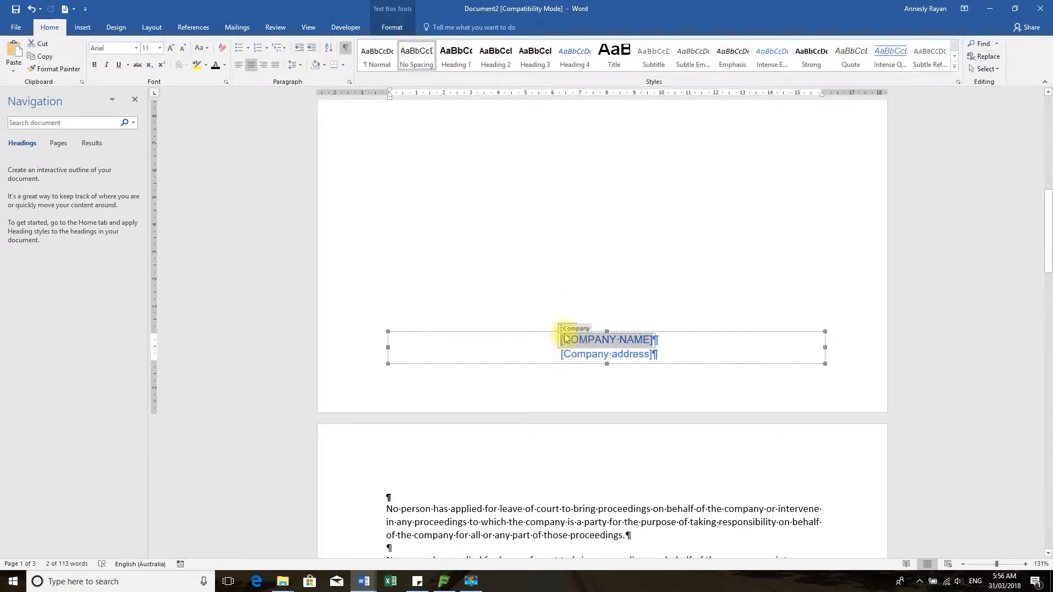
pyautogui.scroll(8, 667, 334)
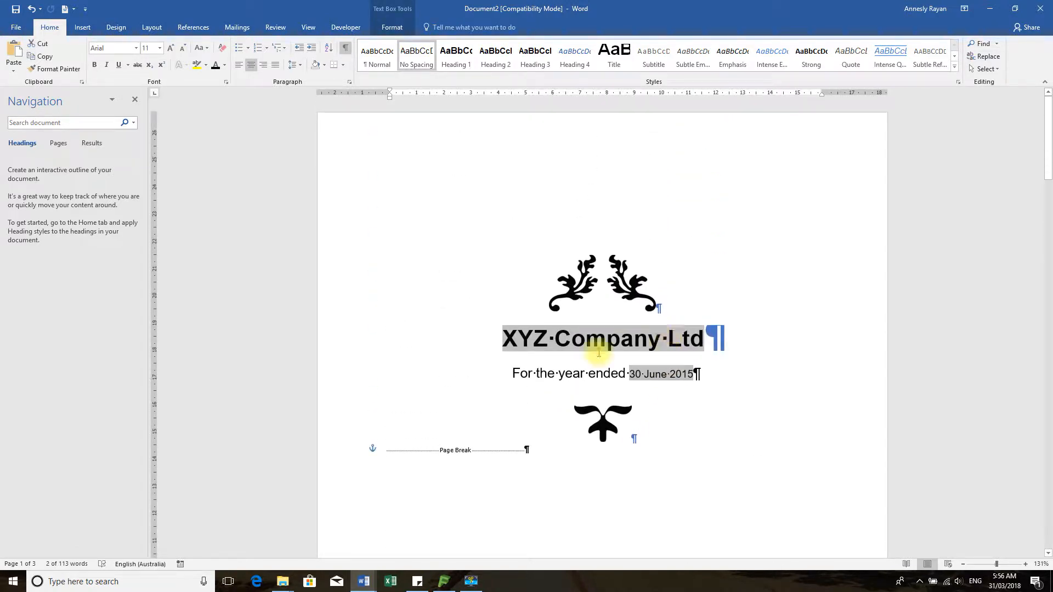
pyautogui.click(507, 338)
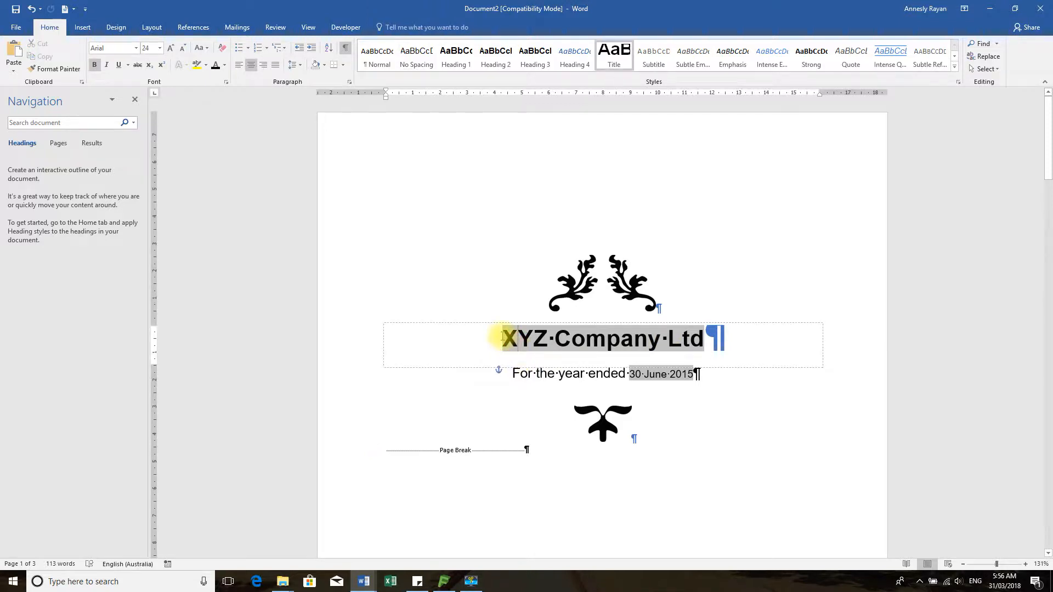
pyautogui.moveTo(505, 334); pyautogui.dragTo(709, 325)
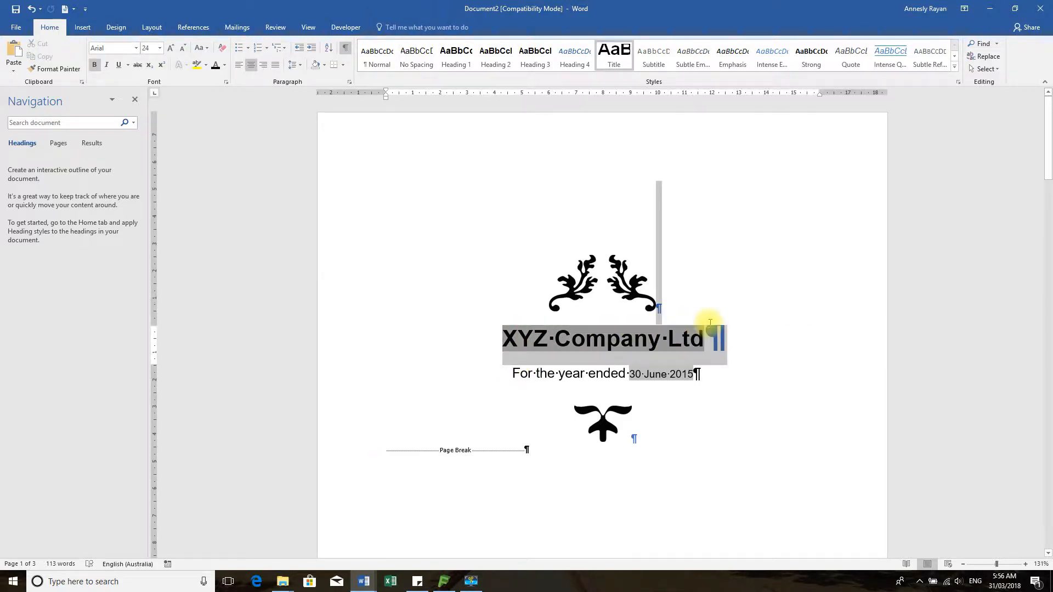
pyautogui.click(699, 331)
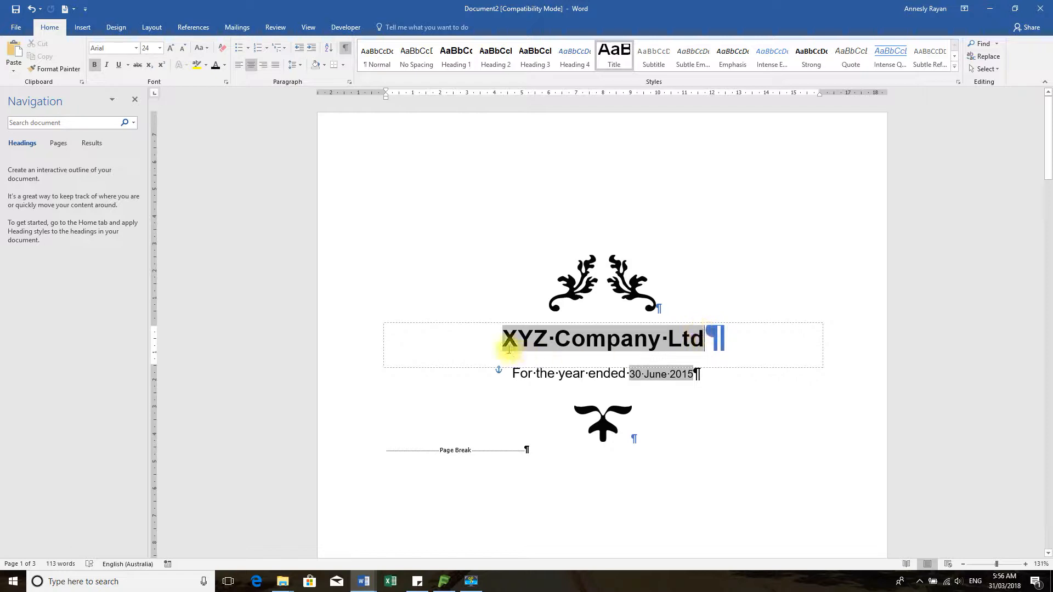
pyautogui.moveTo(507, 337); pyautogui.dragTo(710, 330)
pyautogui.hotkey('ctrl', 'c')
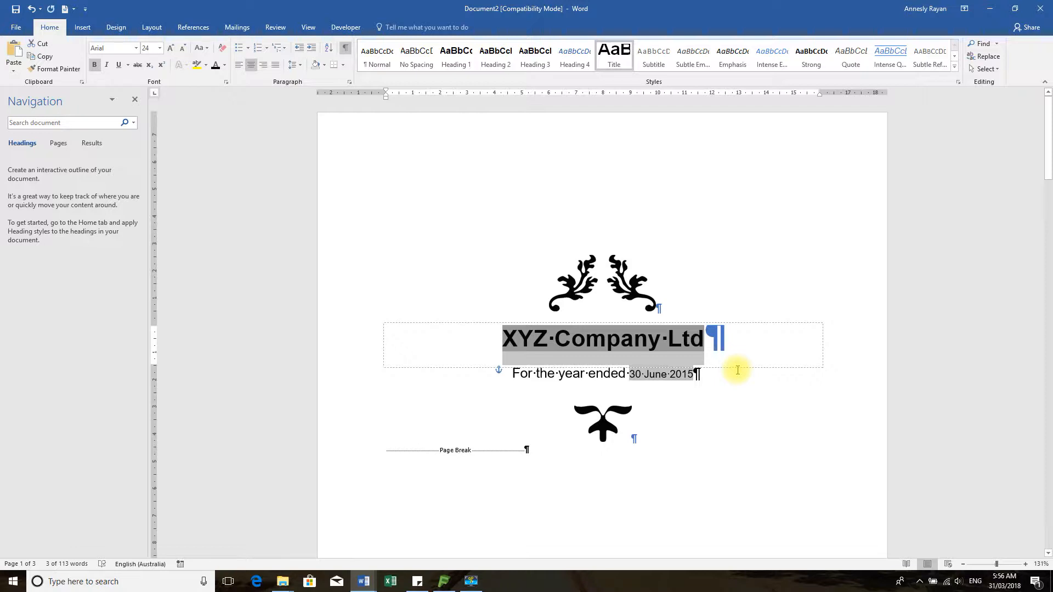
# Paste 'XYZ Company Ltd' over [COMPANY NAME] and delete the [Company address] placeholder
pyautogui.scroll(-8, 635, 435)
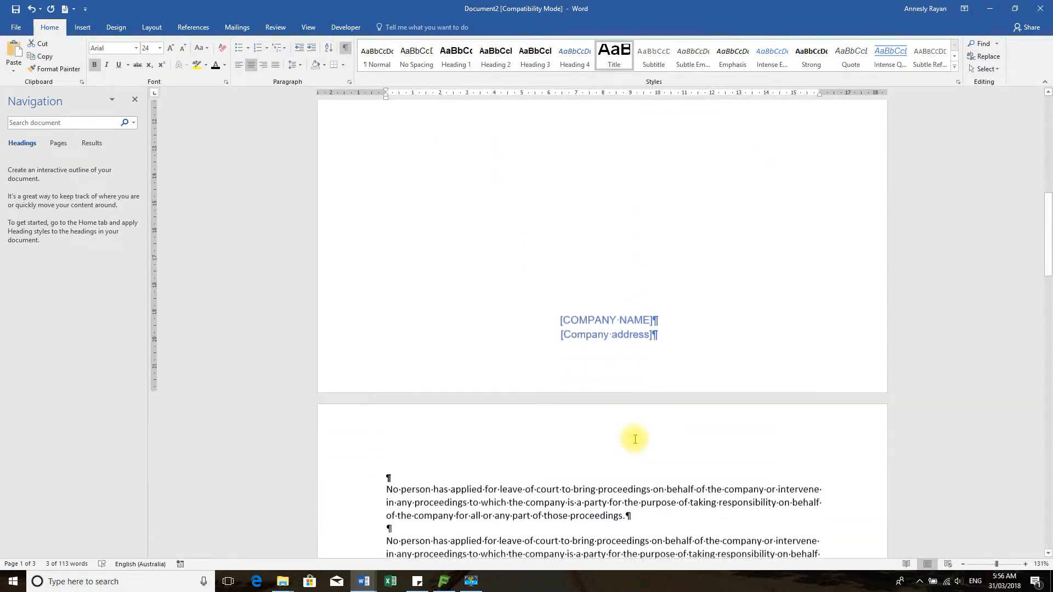
pyautogui.click(563, 319)
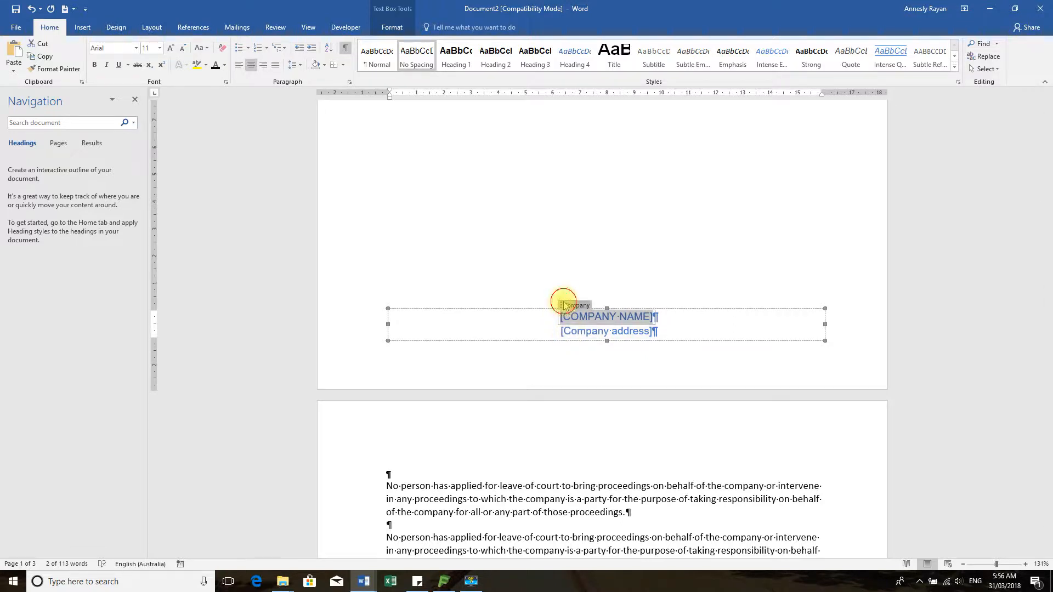
pyautogui.hotkey('ctrl', 'v')
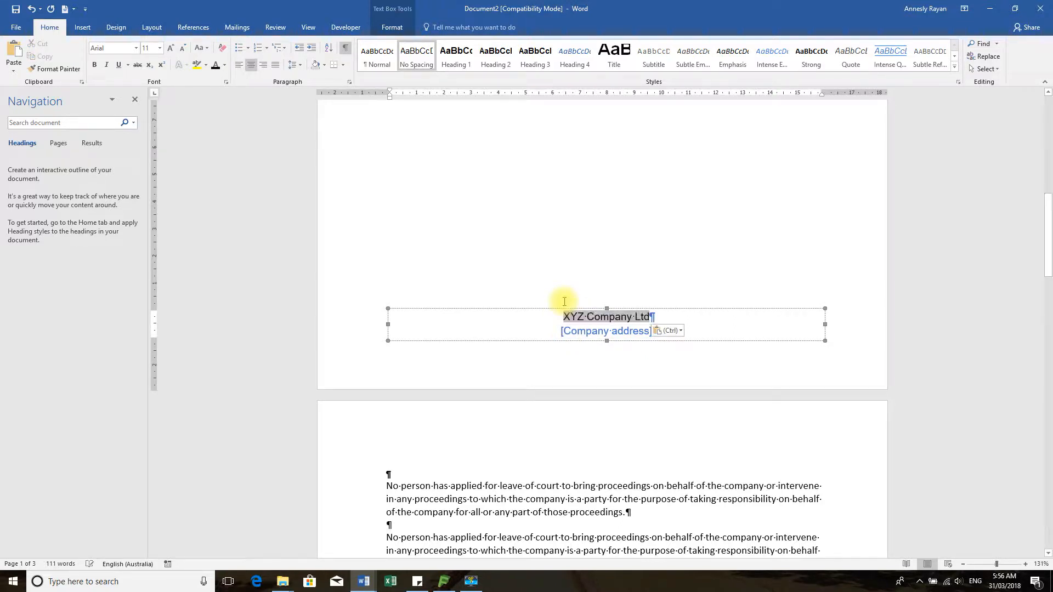
pyautogui.click(565, 331)
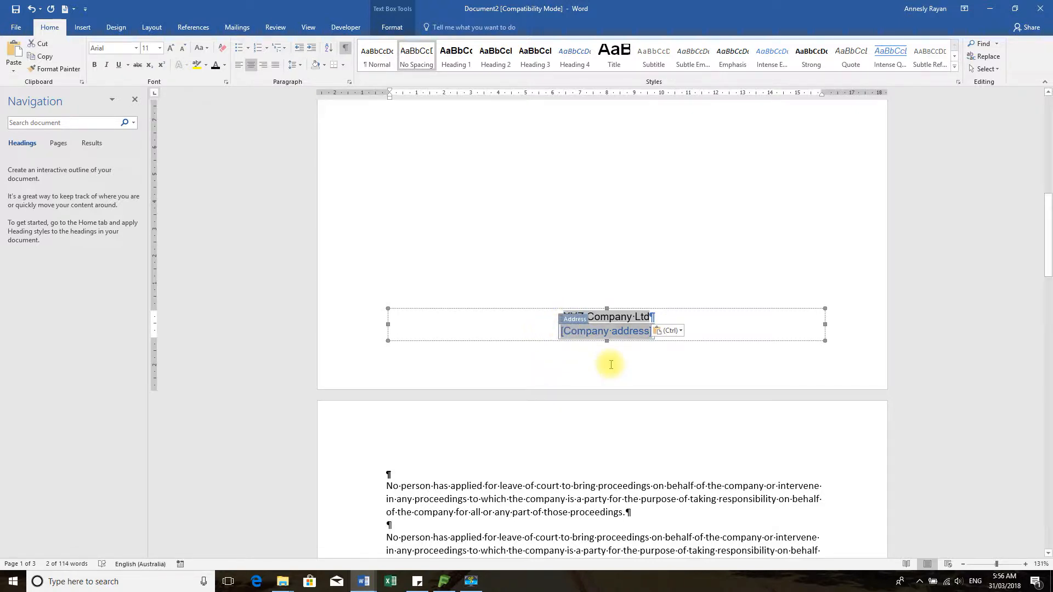
pyautogui.press('Delete')
pyautogui.press('BackSpace')
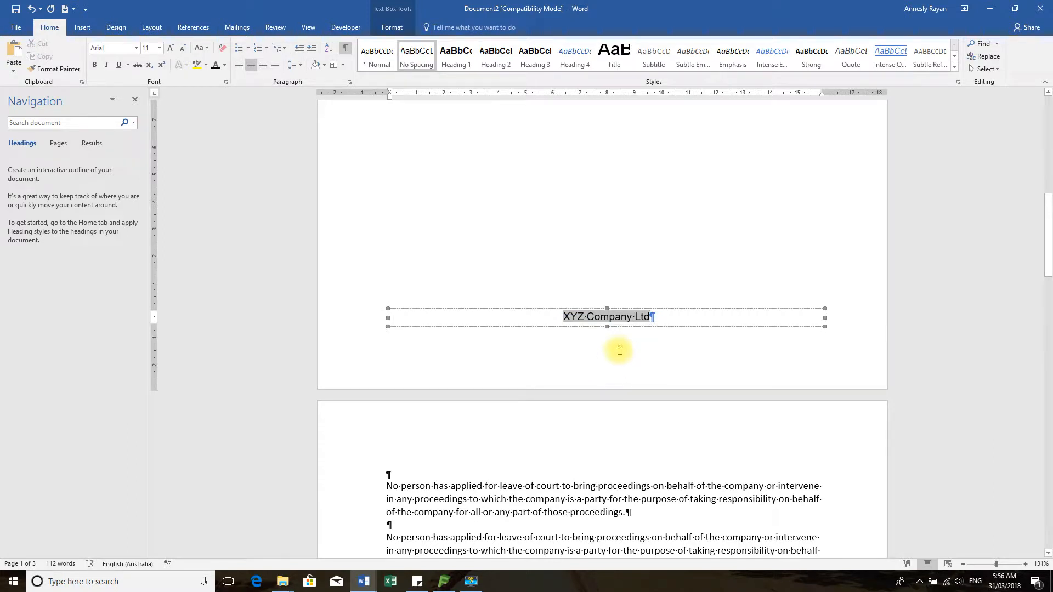
pyautogui.scroll(10, 615, 358)
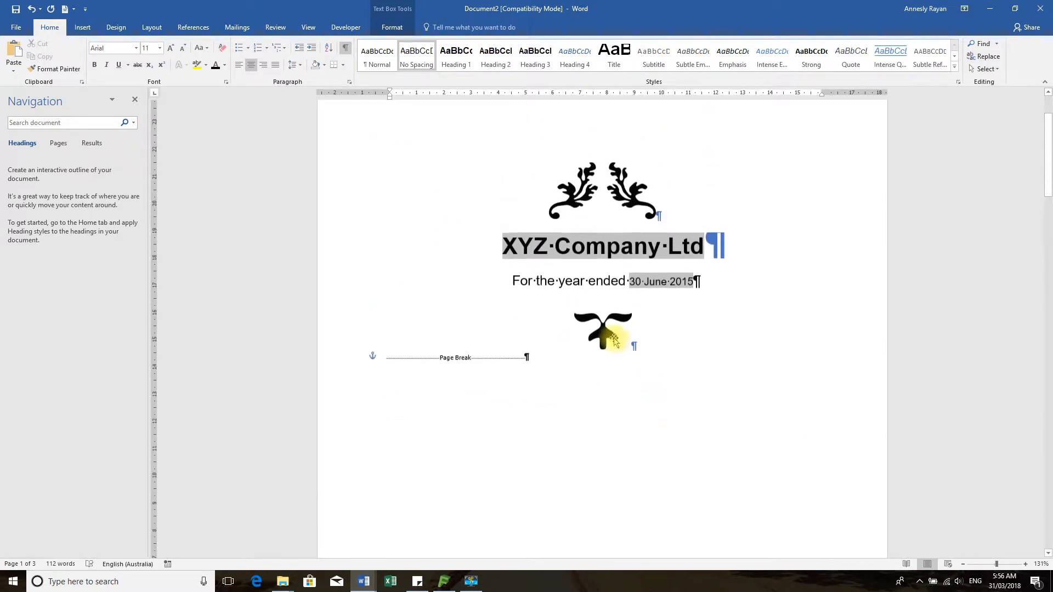
# Replace the 'XYZ Company Ltd' cover title with 'FINANCIAL REPORT'
pyautogui.click(571, 247)
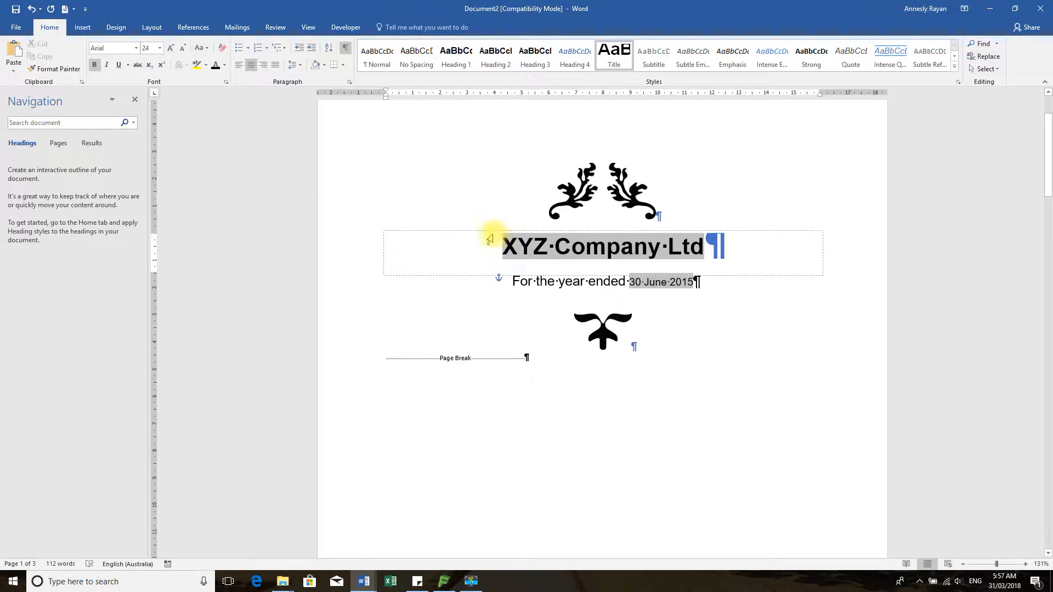
pyautogui.tripleClick(533, 254)
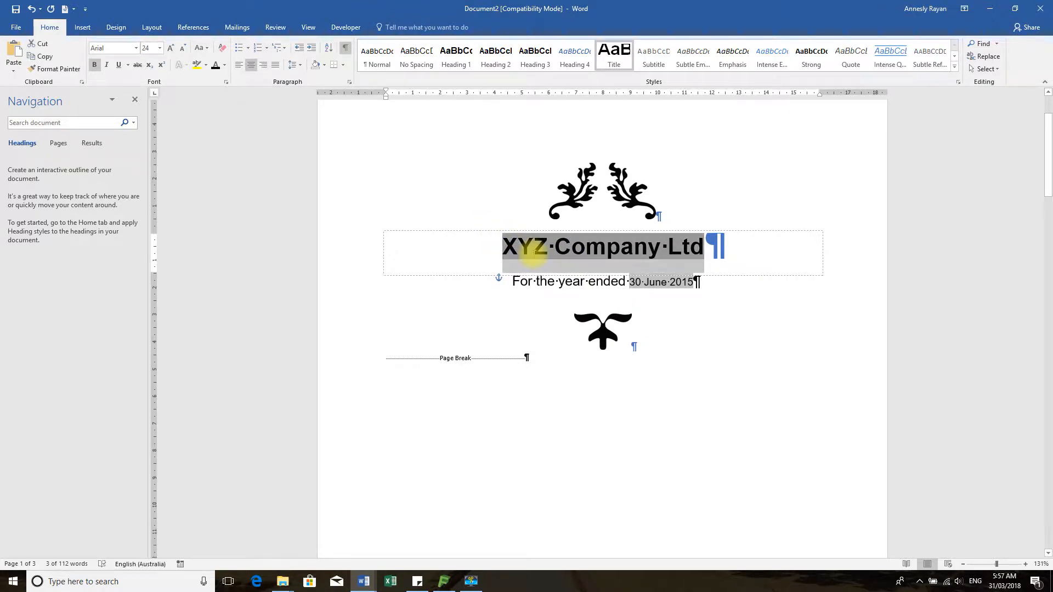
pyautogui.press('Delete')
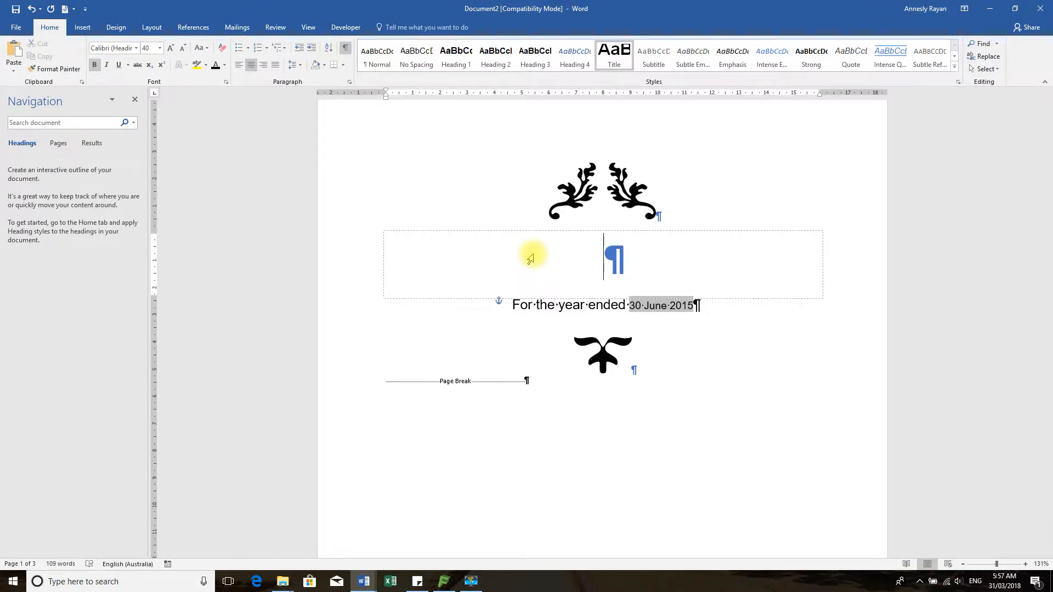
pyautogui.write('FINA')
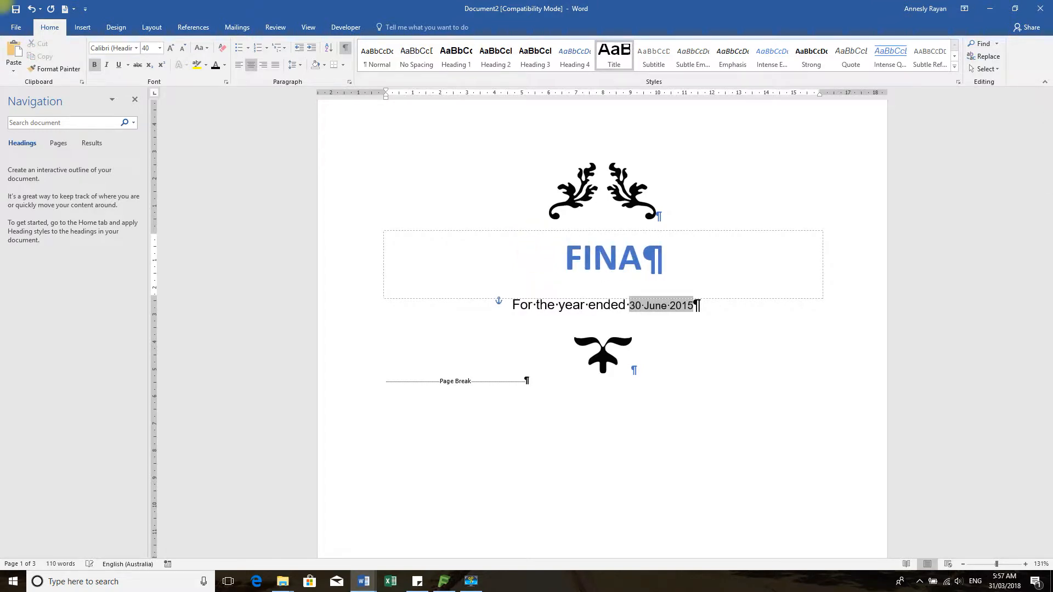
pyautogui.write('NC')
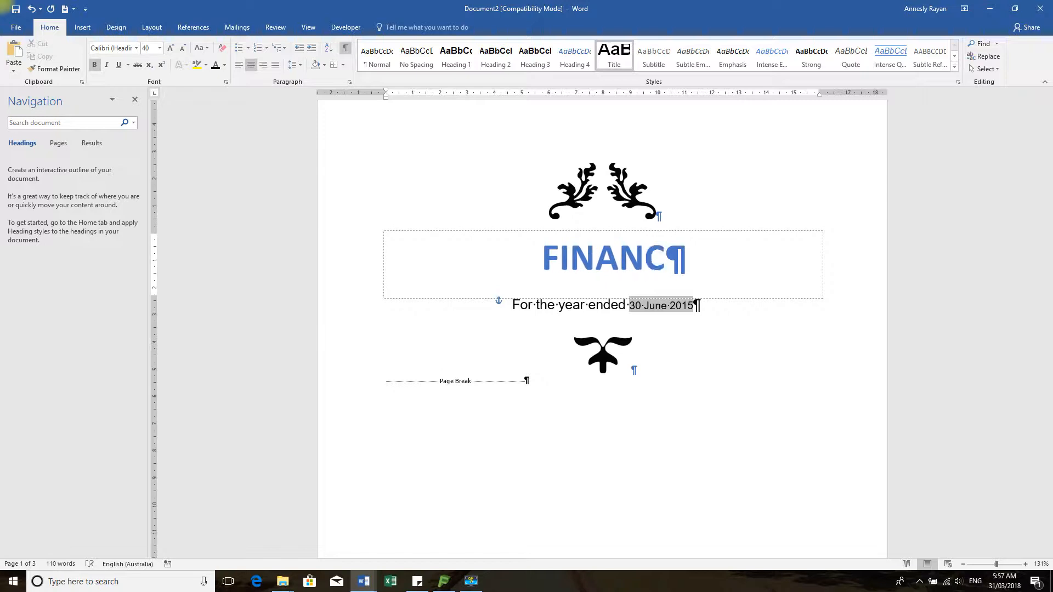
pyautogui.write('IAL REPORT')
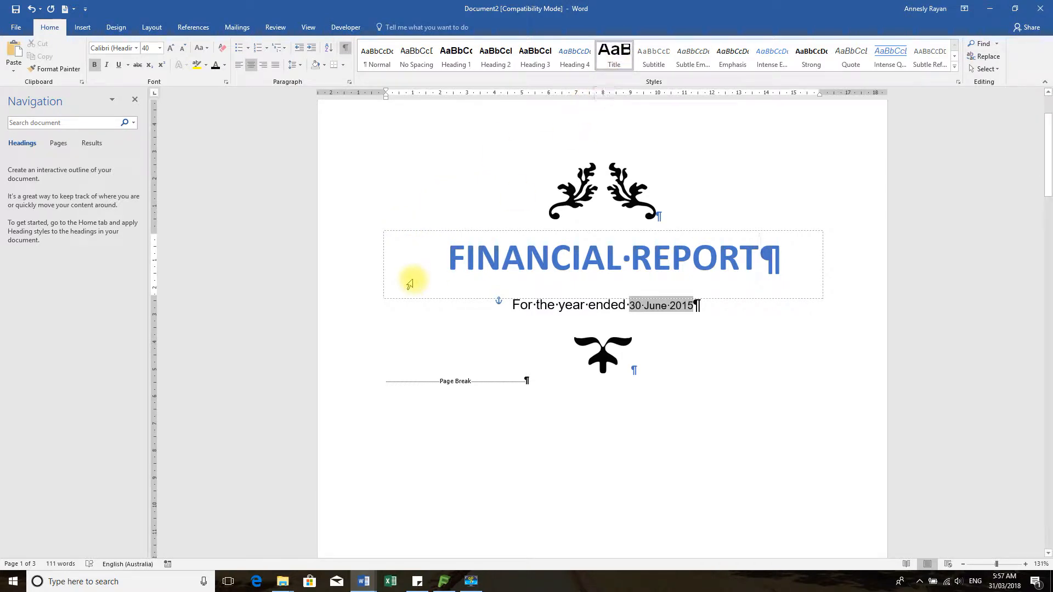
# Update the Title style to match the new title and colour it black
pyautogui.tripleClick(409, 269)
pyautogui.click(609, 51)
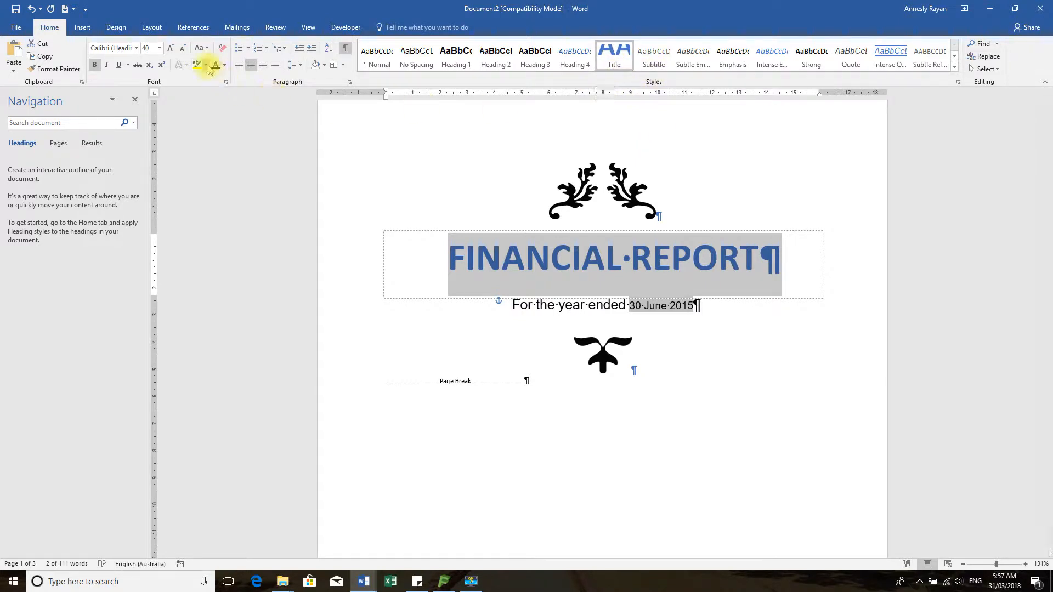
pyautogui.click(216, 67)
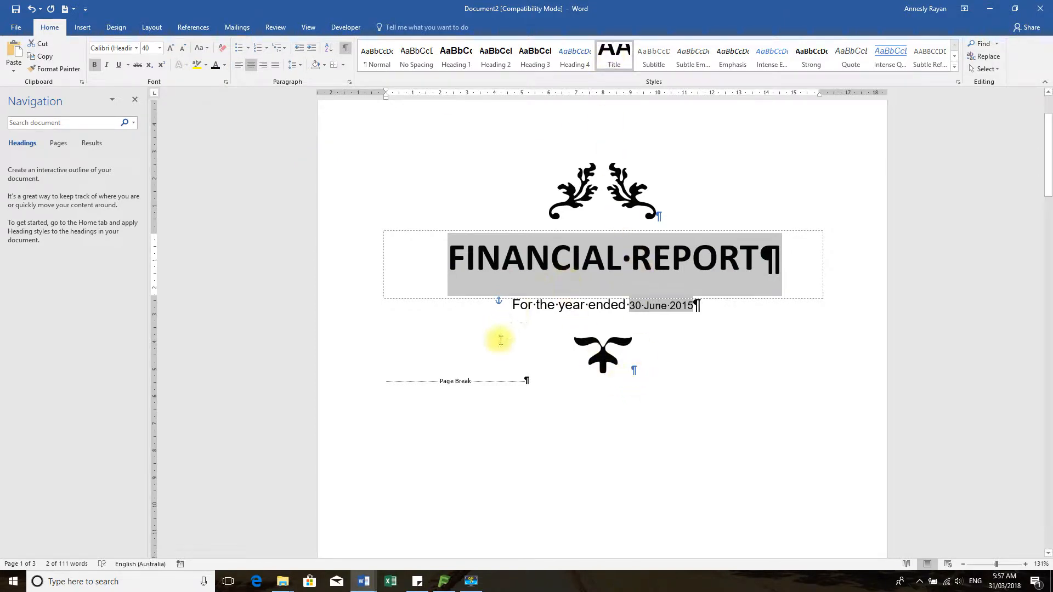
pyautogui.click(496, 362)
# Review the finished black cover page, then bring up the Insert ribbon
pyautogui.click(672, 403)
pyautogui.scroll(3, 735, 351)
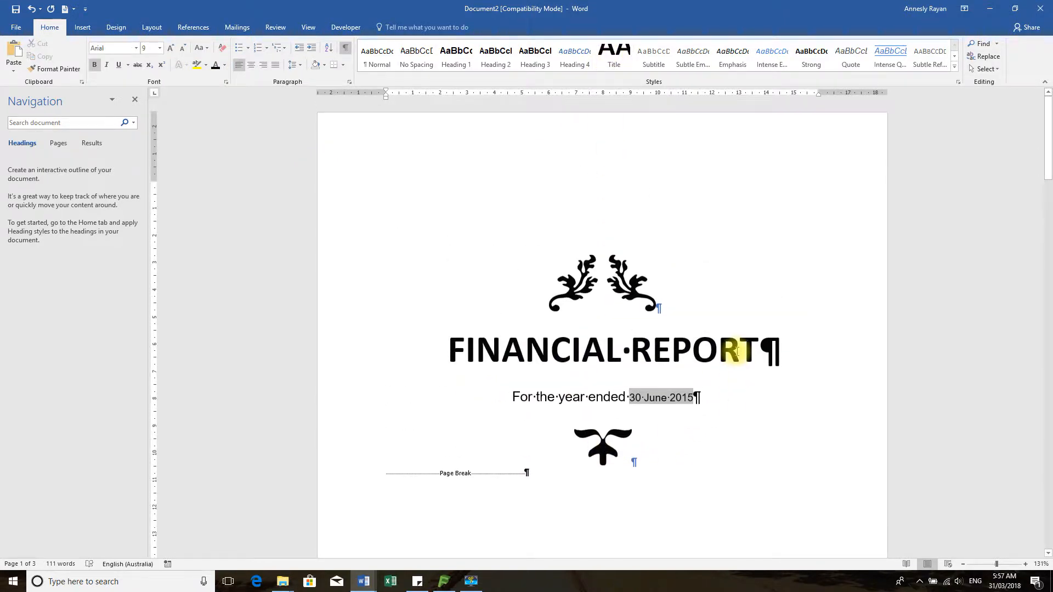
pyautogui.scroll(-11, 738, 351)
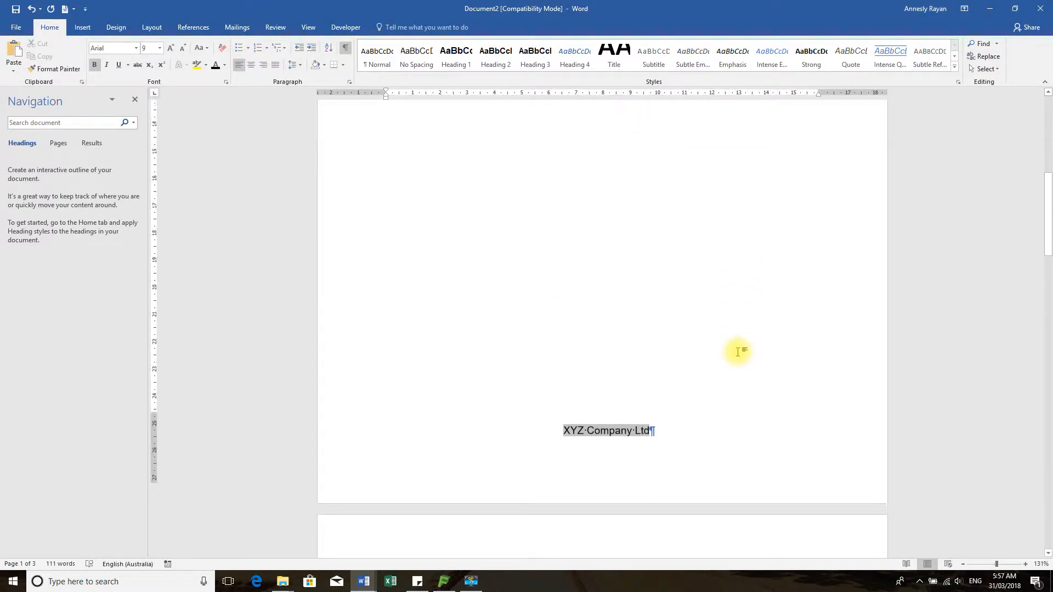
pyautogui.scroll(10, 738, 352)
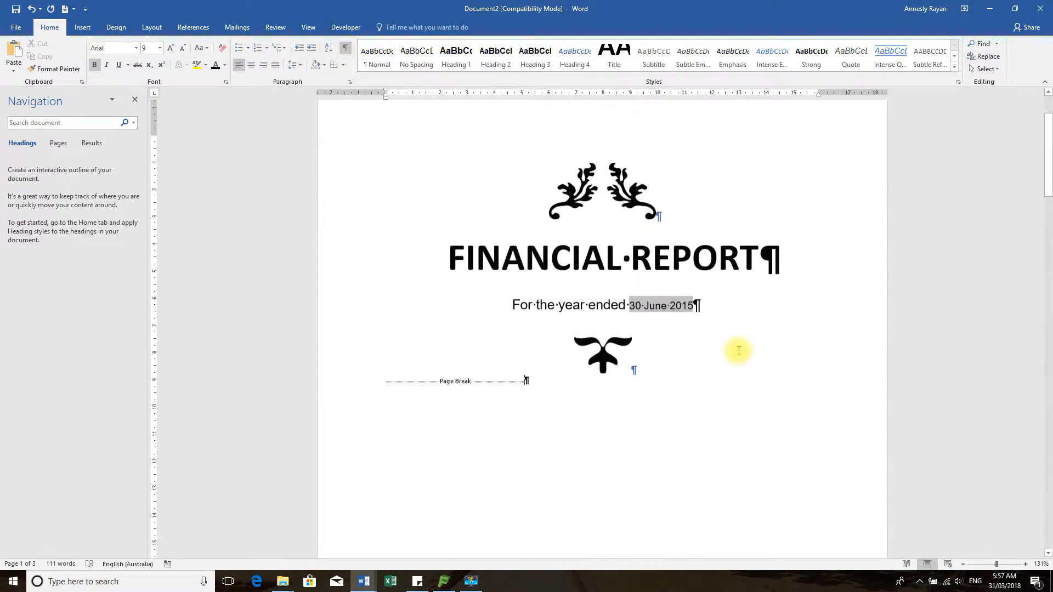
pyautogui.scroll(-3, 738, 349)
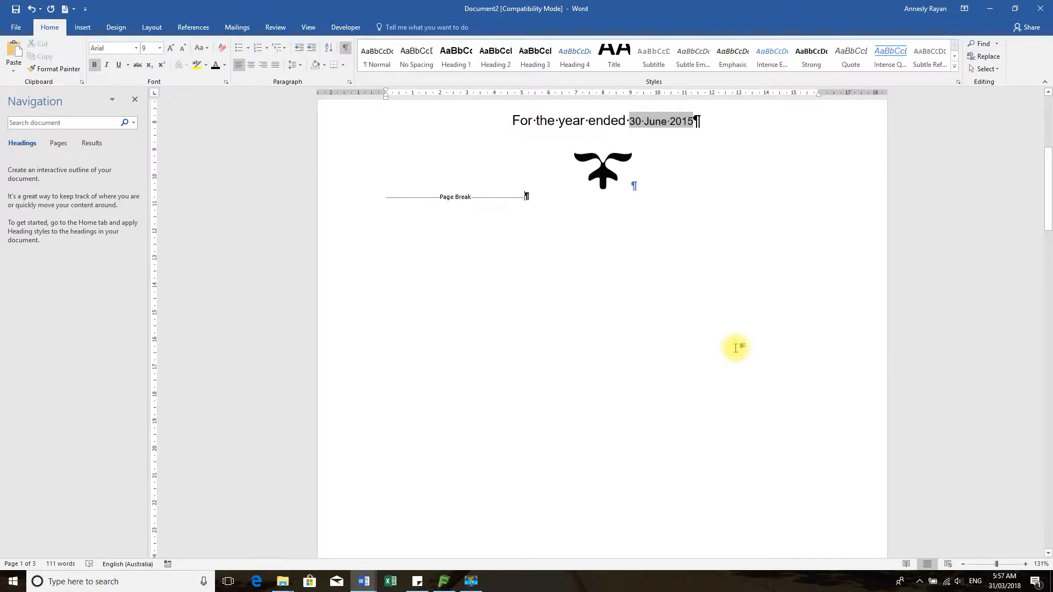
pyautogui.scroll(-4, 735, 344)
pyautogui.scroll(7, 735, 345)
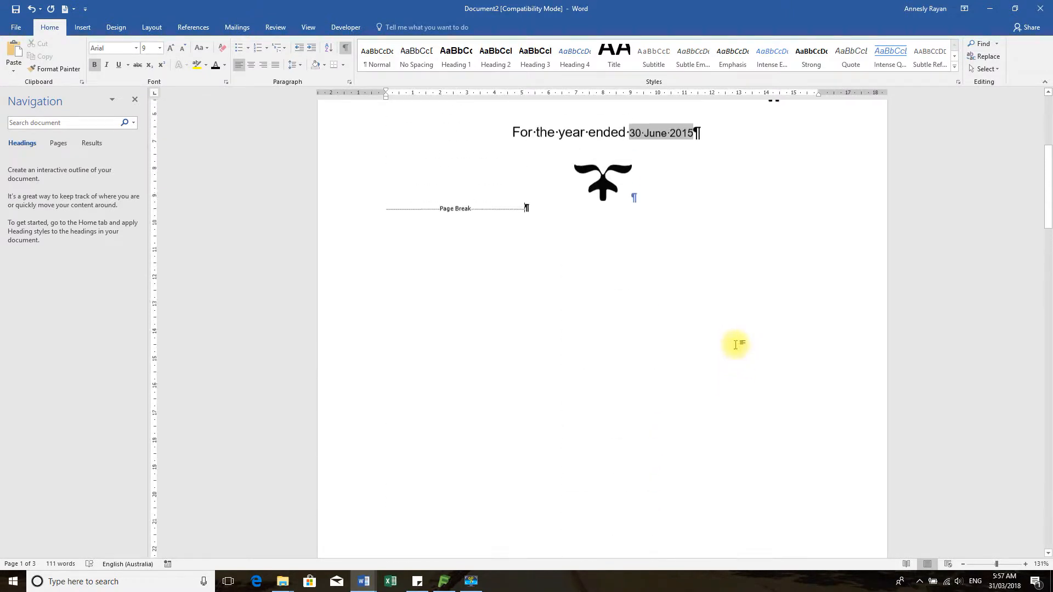
pyautogui.scroll(1, 736, 345)
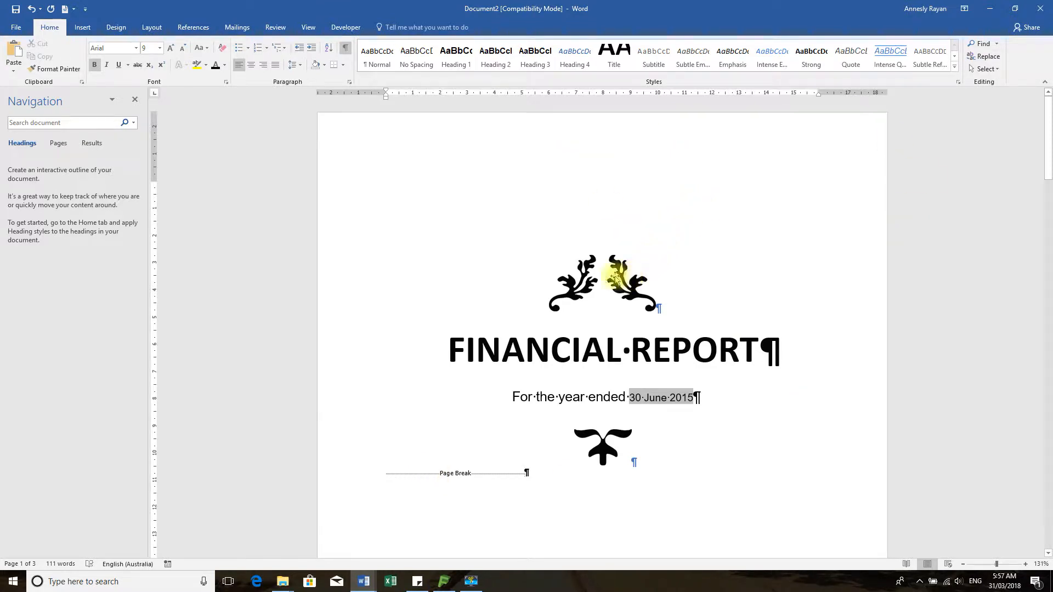
pyautogui.click(84, 28)
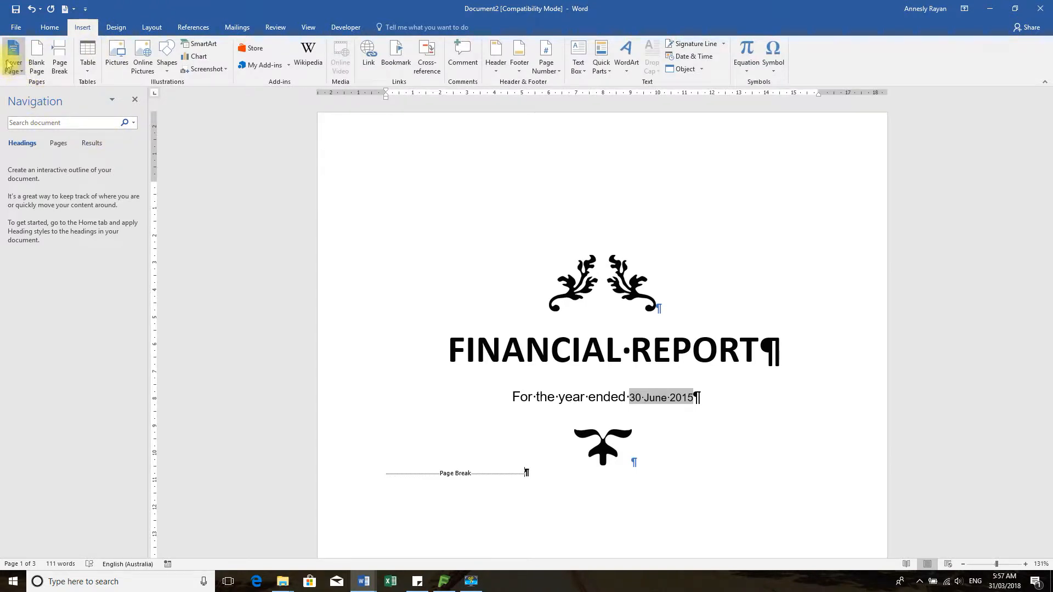
pyautogui.click(22, 73)
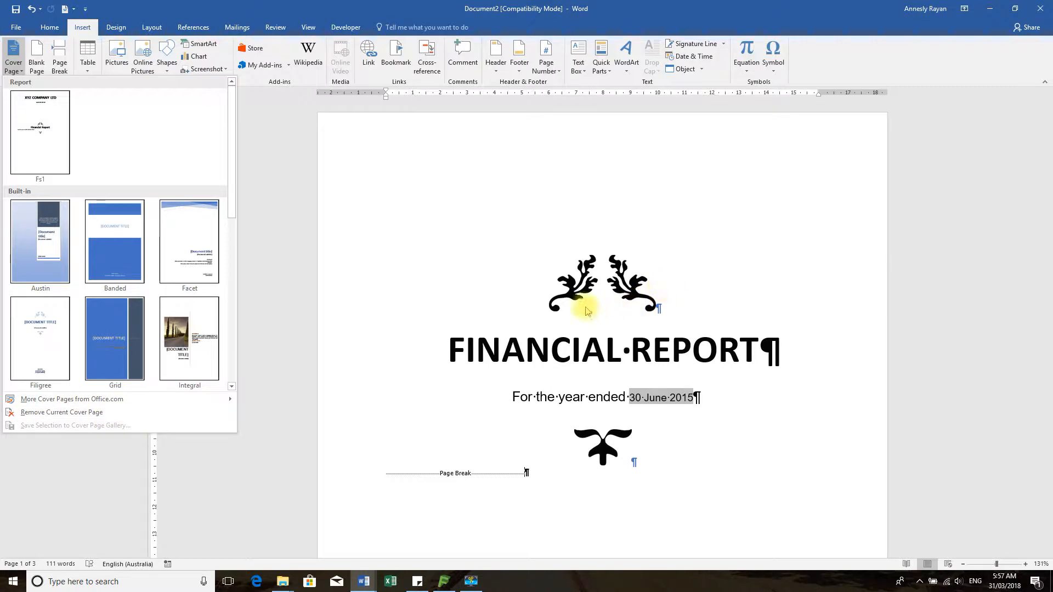
pyautogui.scroll(-1, 660, 337)
pyautogui.scroll(-8, 661, 337)
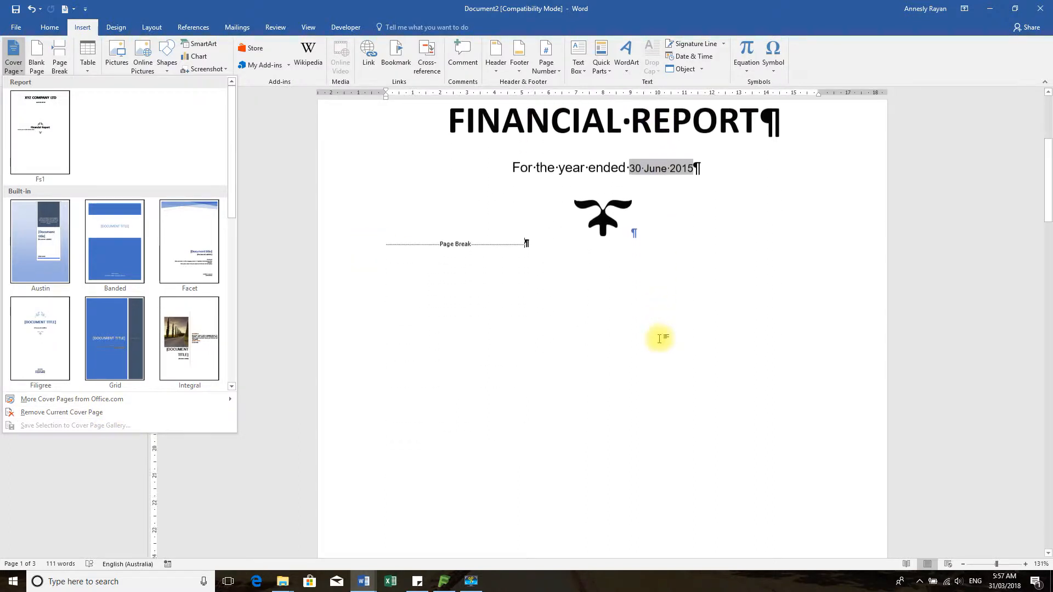
pyautogui.scroll(3, 661, 343)
pyautogui.scroll(6, 661, 342)
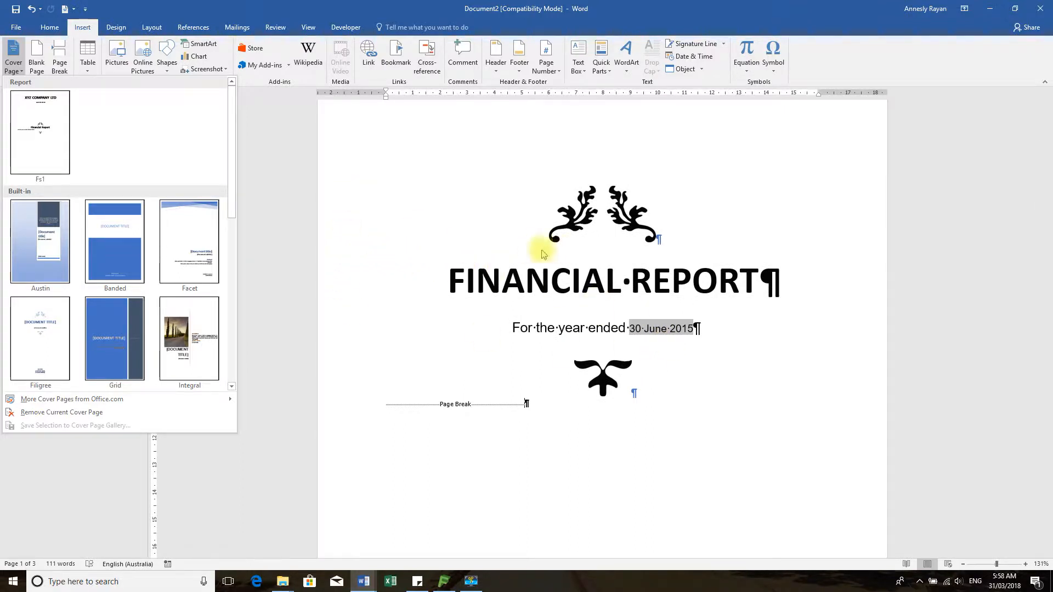
pyautogui.click(338, 259)
pyautogui.click(339, 256)
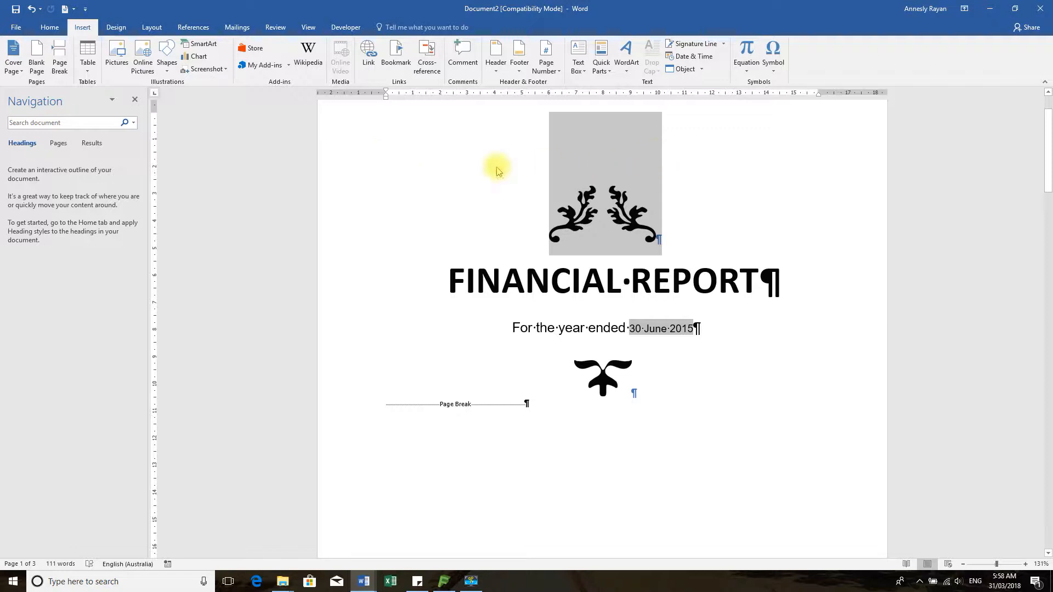
# Select the entire cover page through its page break
pyautogui.moveTo(331, 298); pyautogui.dragTo(331, 323)
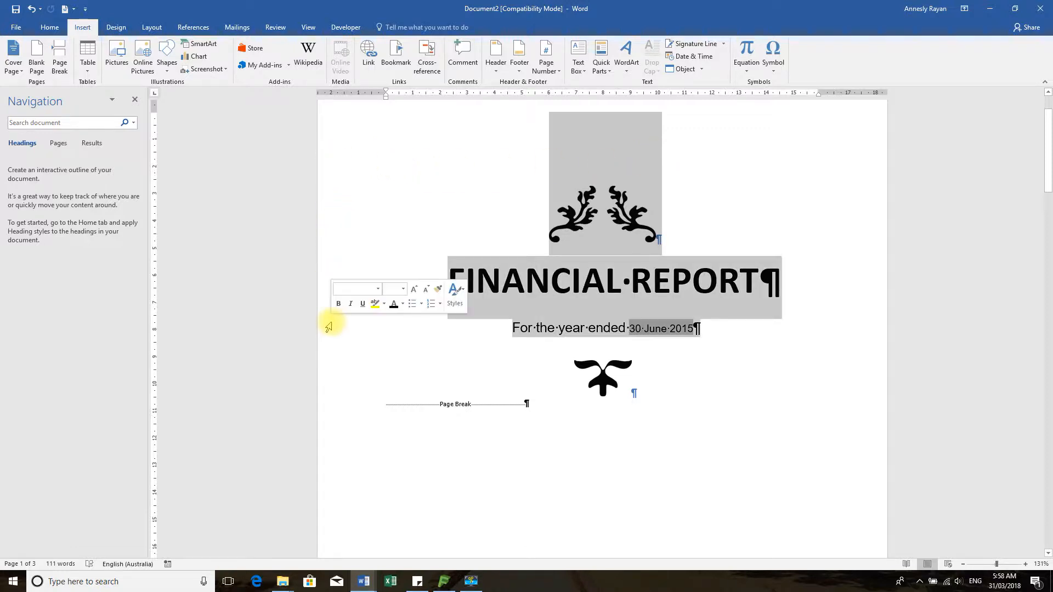
pyautogui.moveTo(341, 146); pyautogui.dragTo(360, 455)
pyautogui.scroll(8, 700, 337)
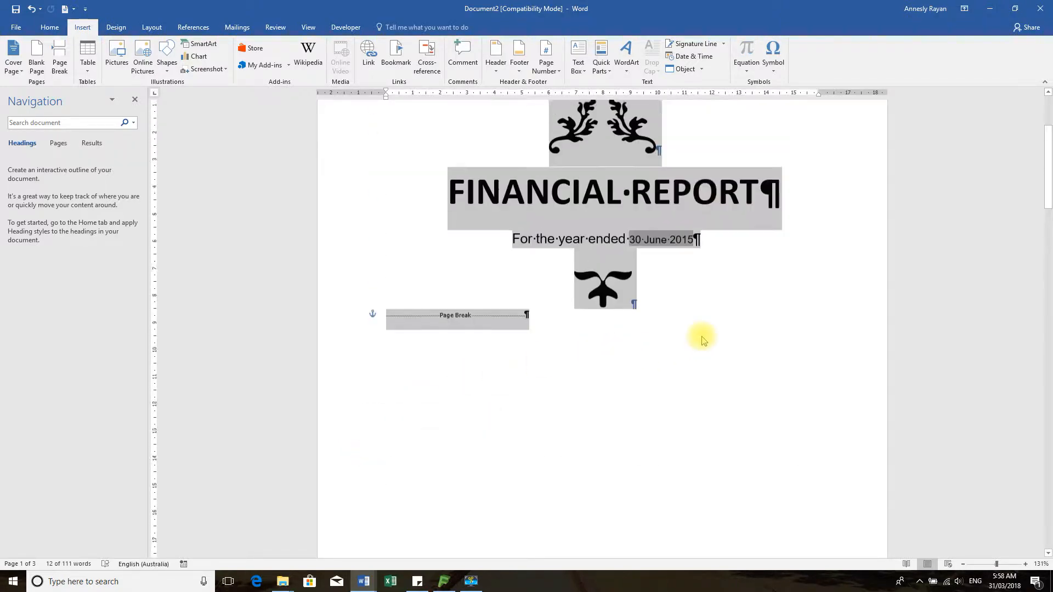
pyautogui.scroll(-8, 702, 339)
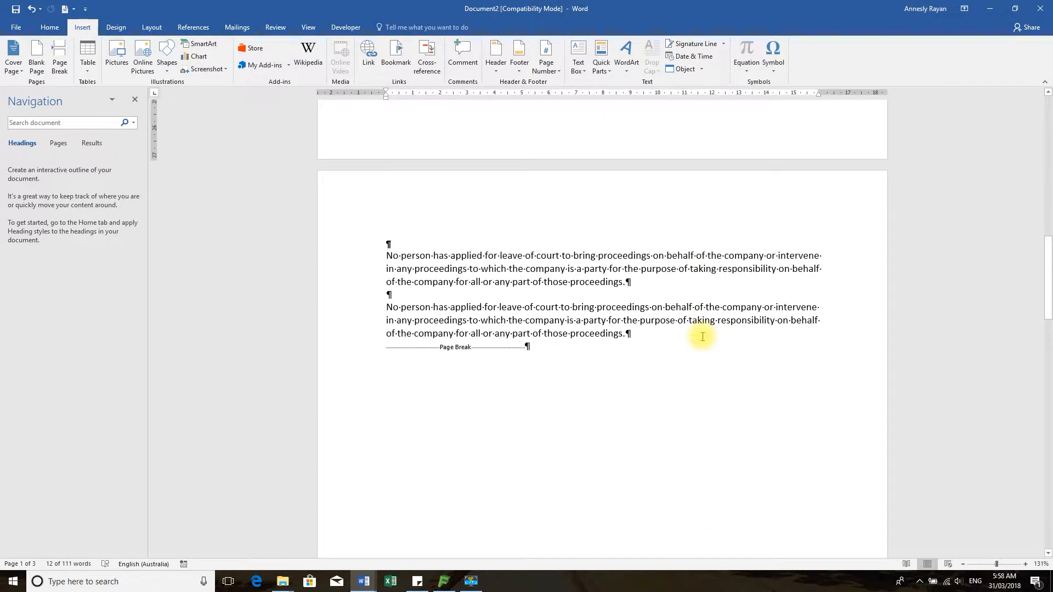
pyautogui.scroll(10, 702, 337)
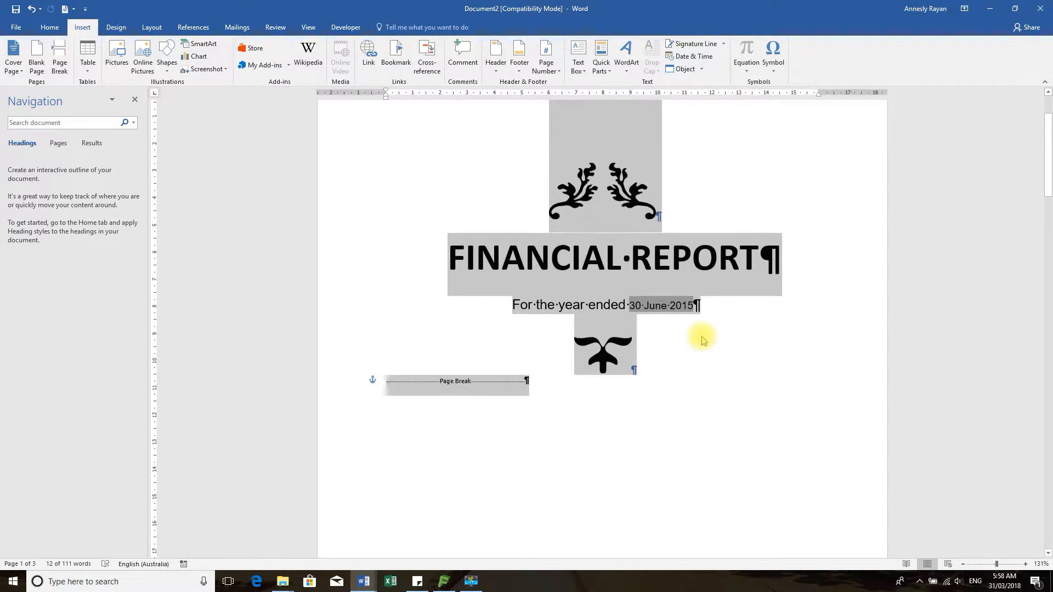
# Save the selection to the Cover Page gallery as Fs2 with a description, category Report
pyautogui.click(14, 59)
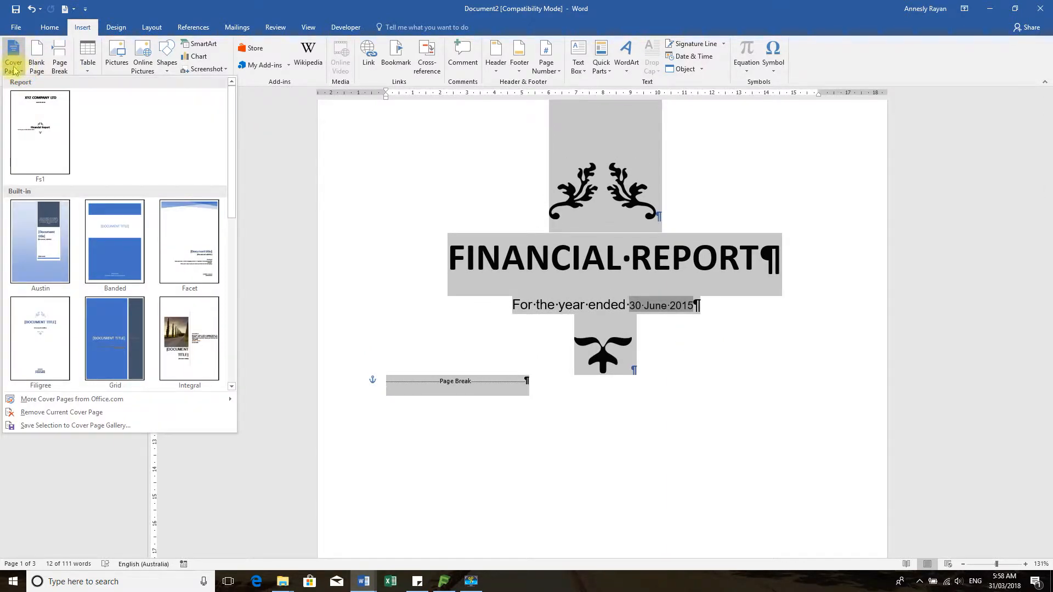
pyautogui.click(53, 426)
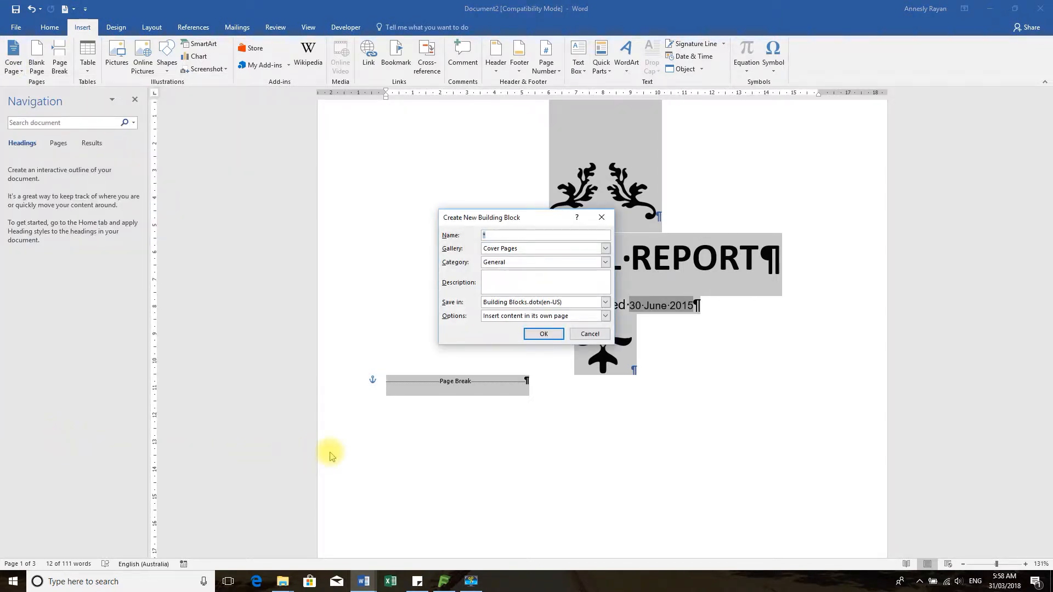
pyautogui.write('Fs2')
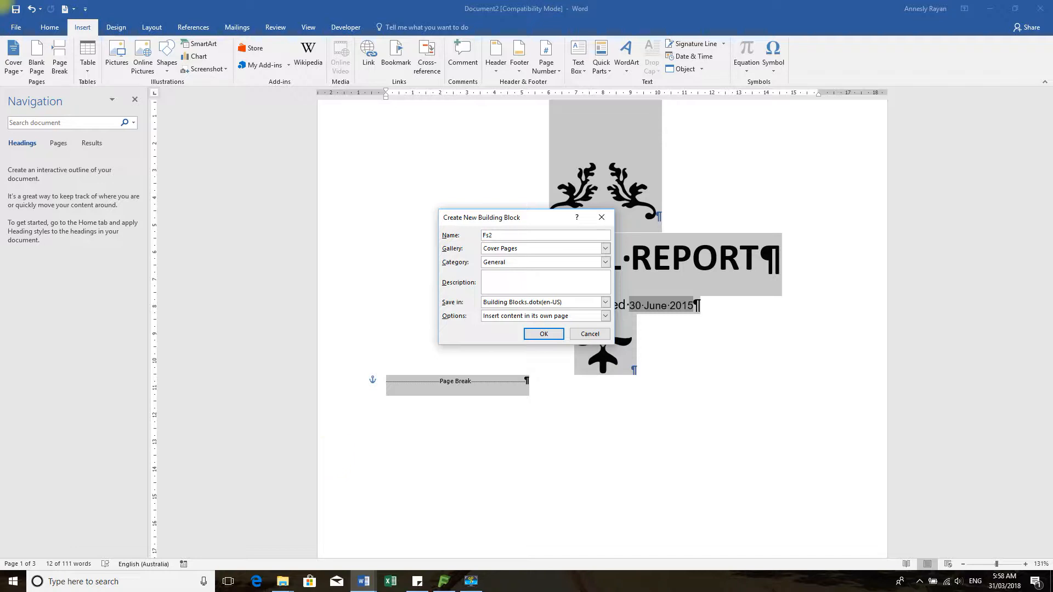
pyautogui.click(520, 282)
pyautogui.write('Cover page for EashFs Financials')
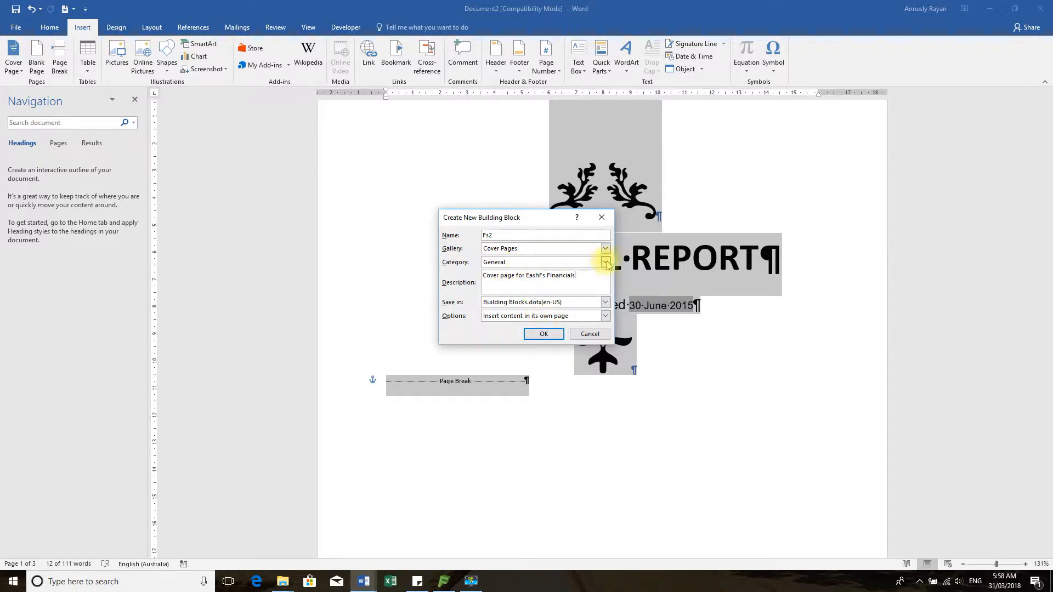
pyautogui.click(606, 262)
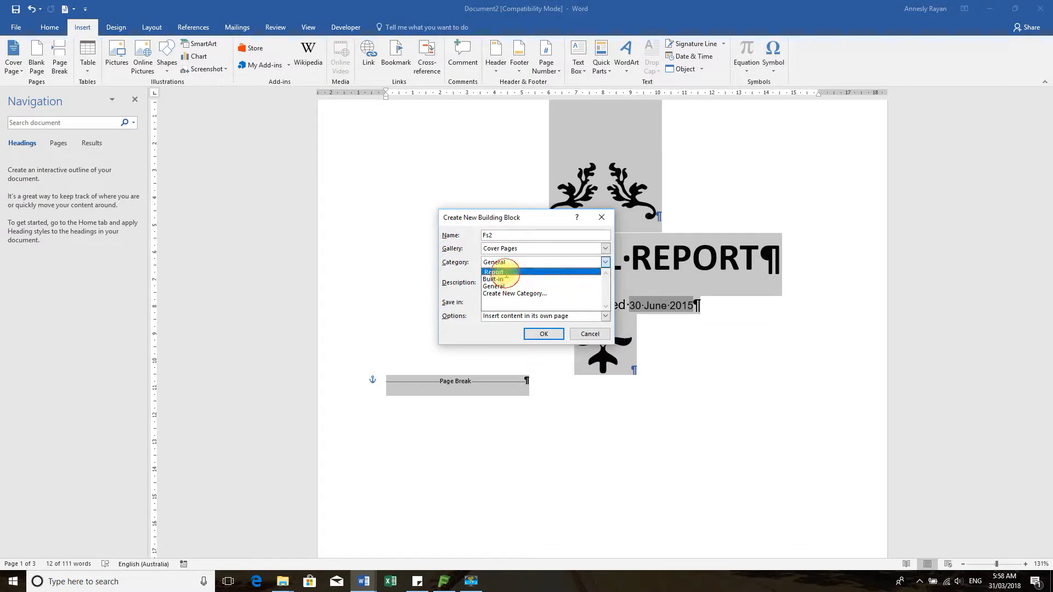
pyautogui.click(505, 273)
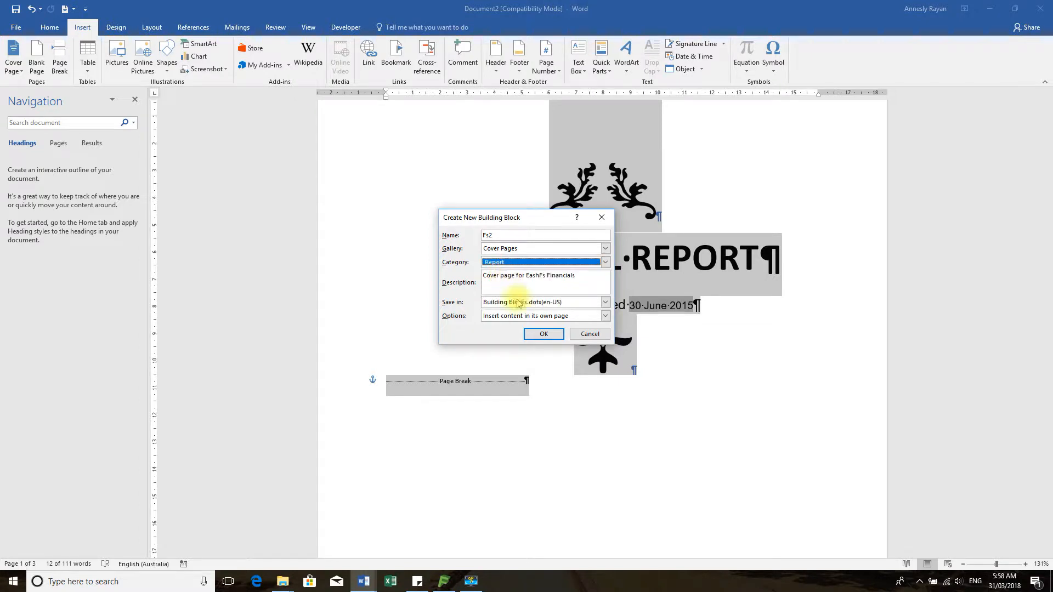
pyautogui.click(544, 336)
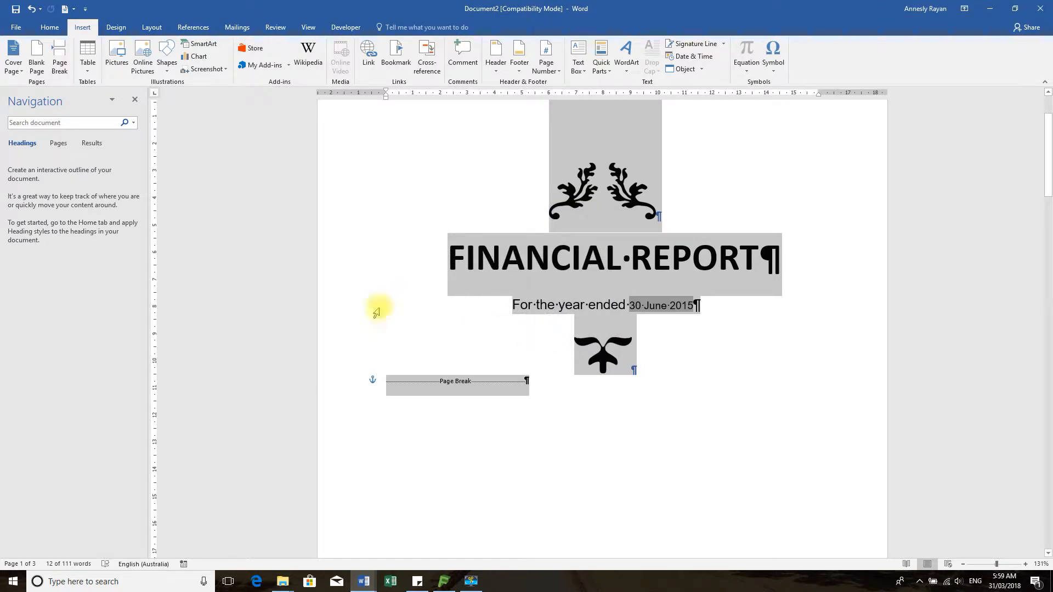
pyautogui.click(13, 55)
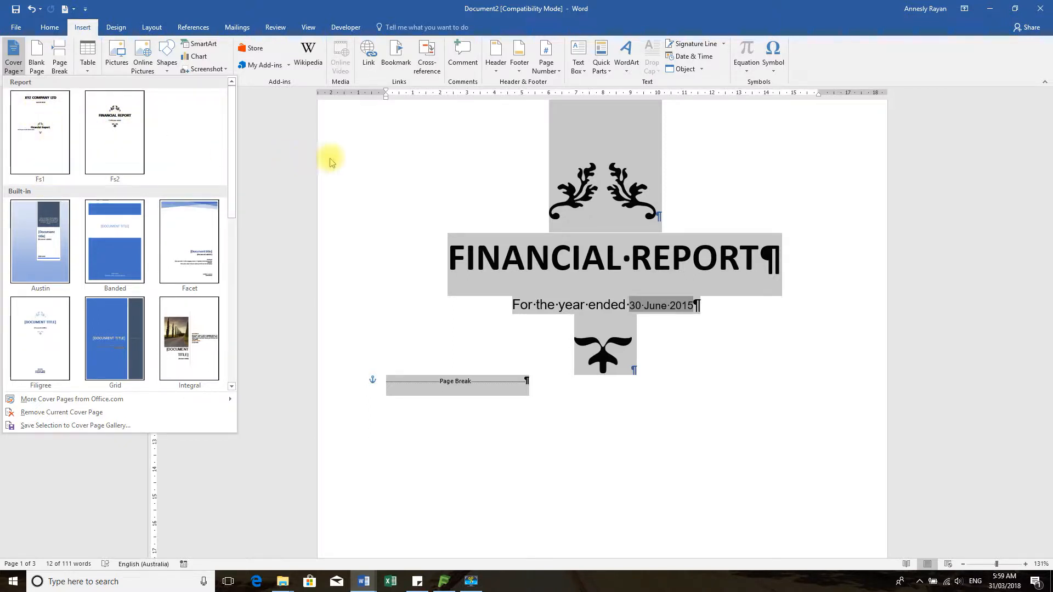
# Close the cover page gallery and delete the cover page from the document
pyautogui.click(418, 157)
pyautogui.click(478, 183)
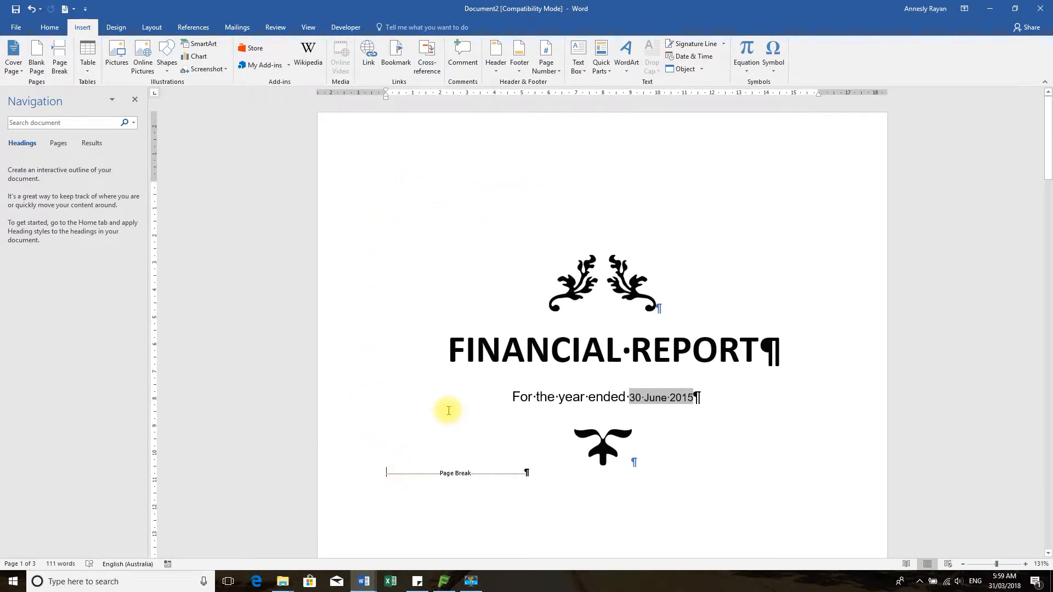
pyautogui.click(602, 236)
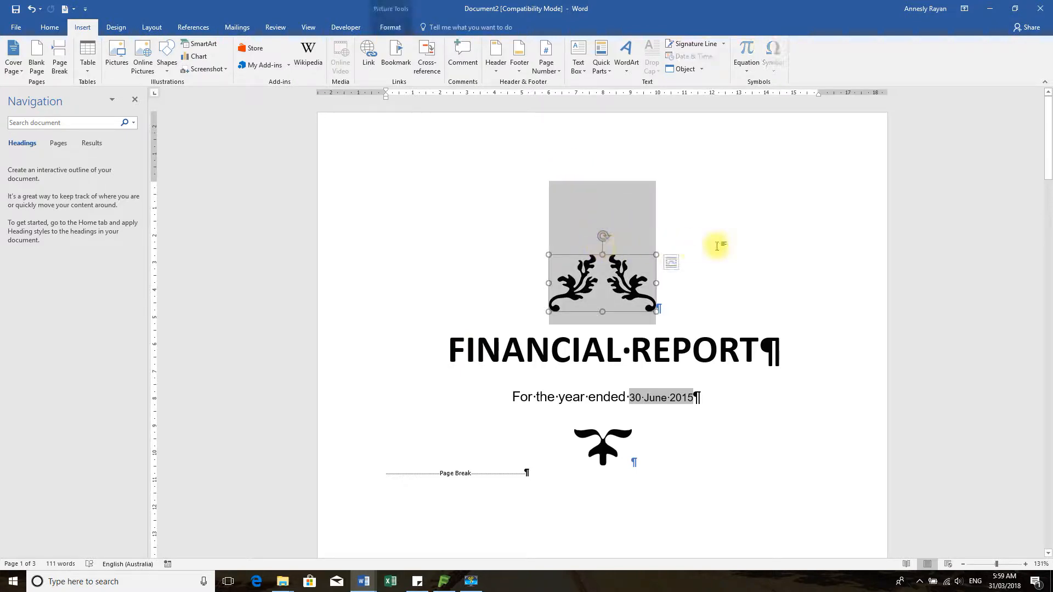
pyautogui.scroll(-12, 689, 244)
pyautogui.scroll(-1, 670, 219)
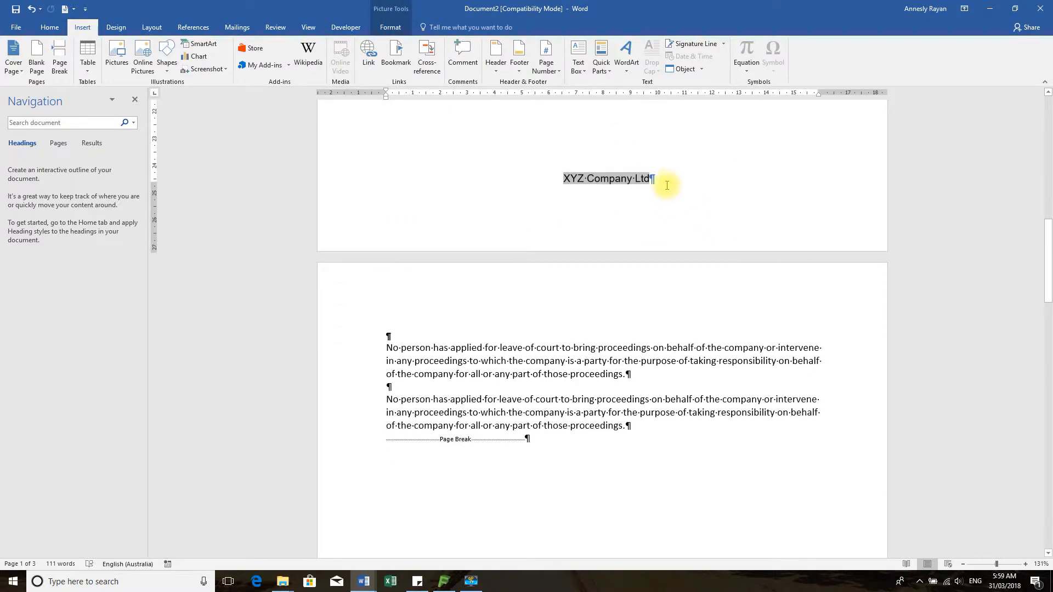
pyautogui.press('Delete')
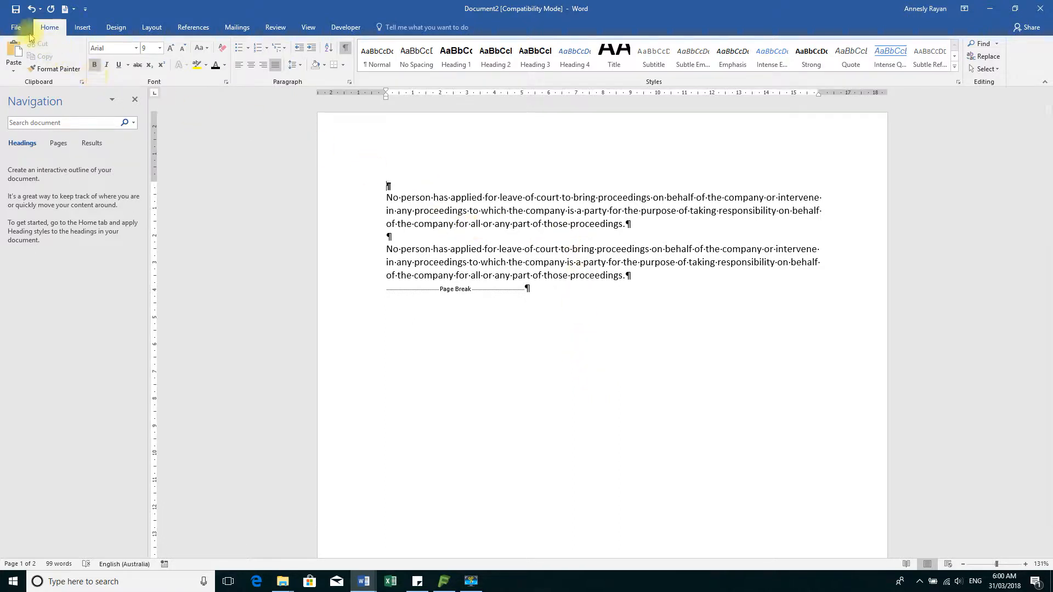
# Insert the custom Fs2 FINANCIAL REPORT cover page from the Cover Page gallery
pyautogui.click(83, 29)
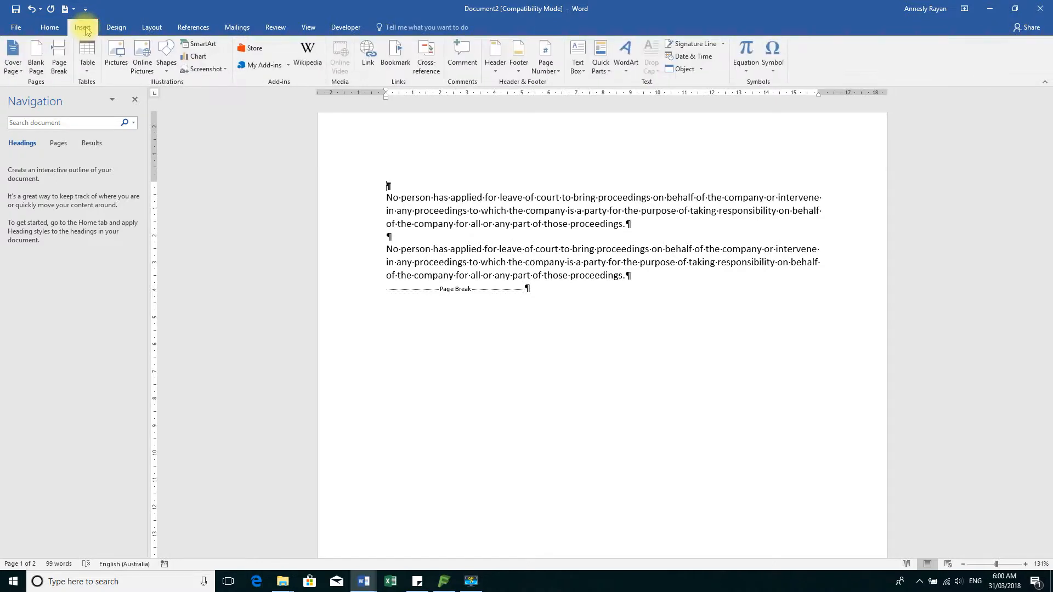
pyautogui.click(15, 66)
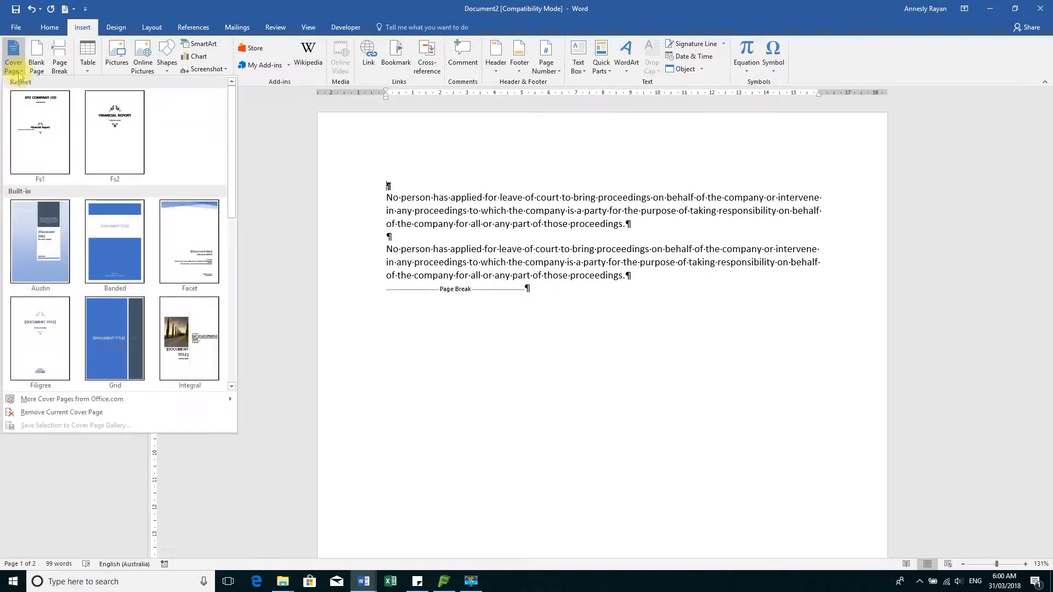
pyautogui.click(126, 109)
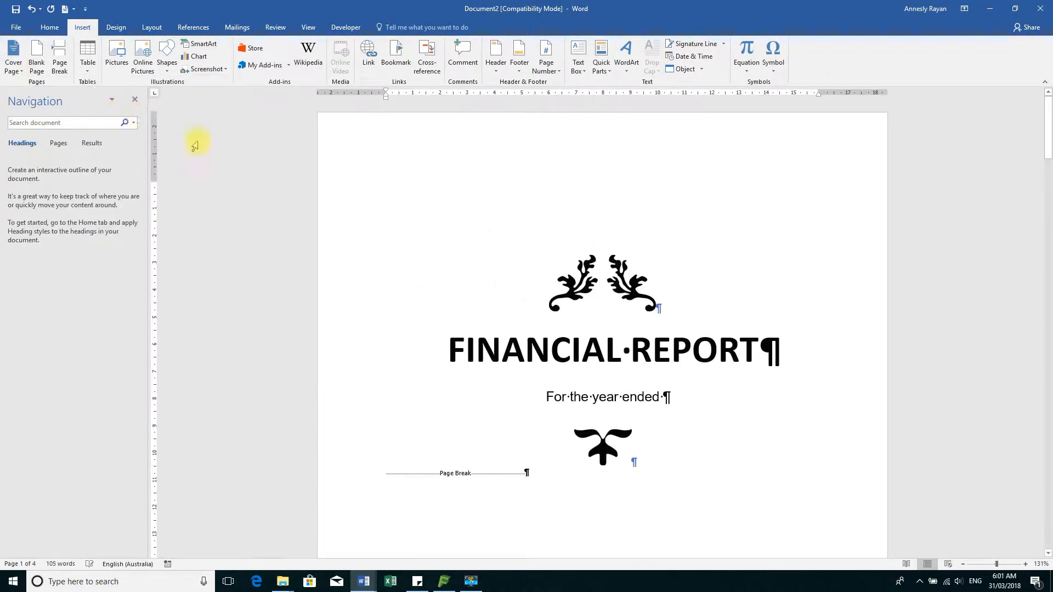
pyautogui.scroll(-5, 701, 284)
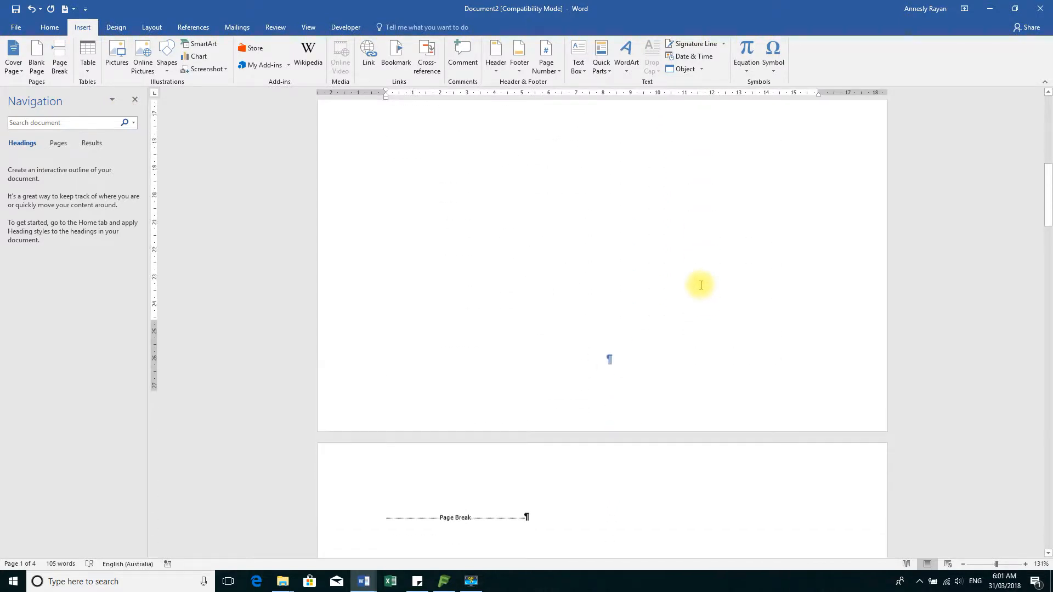
pyautogui.scroll(5, 699, 285)
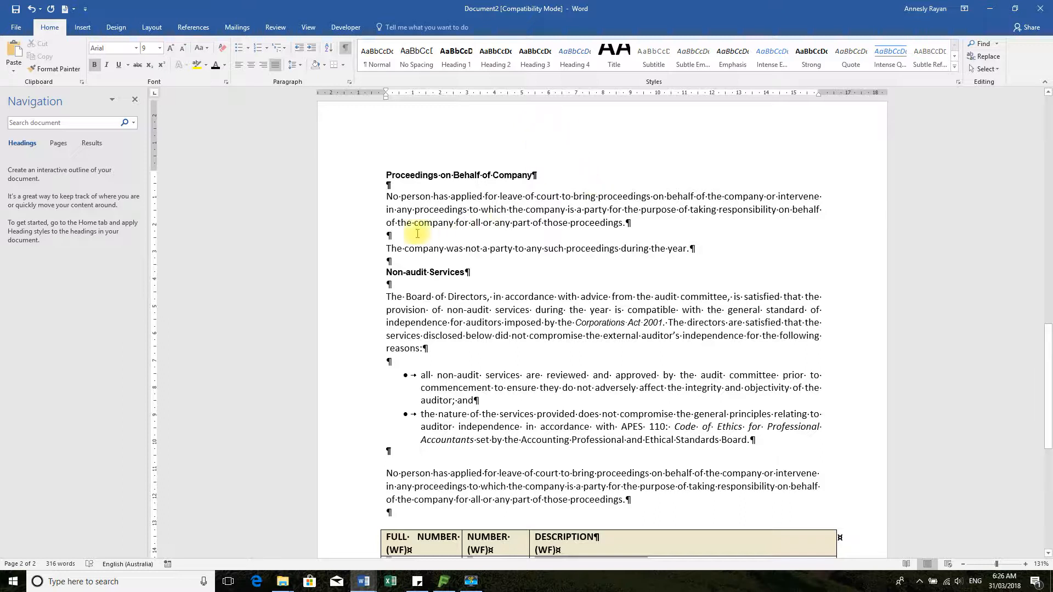
# Try Heading 1 and No Spacing on the first 'No person' paragraph, keep it Normal, then open Design
pyautogui.moveTo(340, 211)
pyautogui.mouseDown()
pyautogui.moveTo(340, 226)
pyautogui.moveTo(328, 225)
pyautogui.mouseUp()
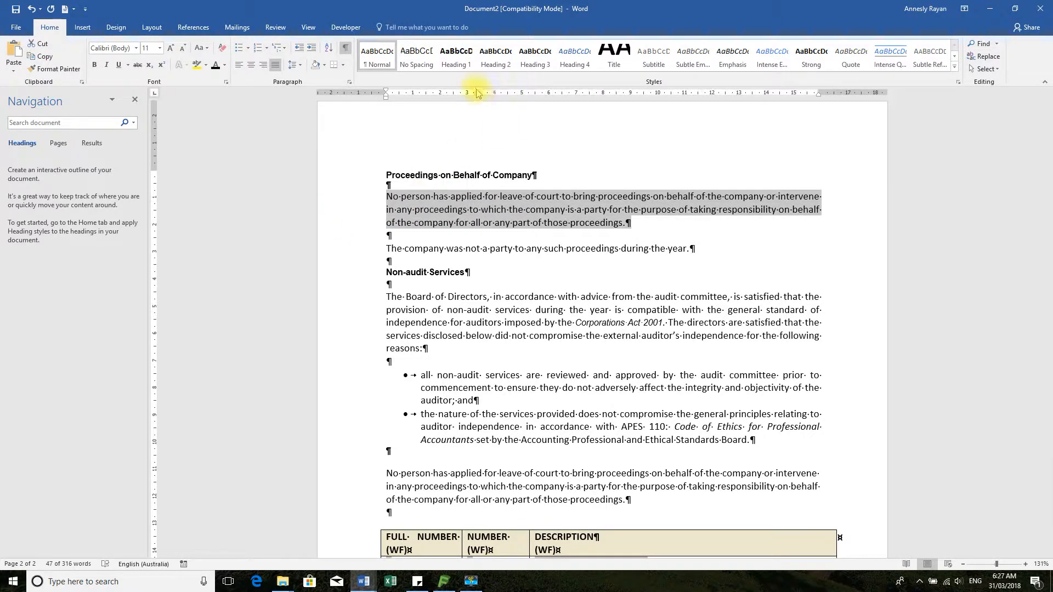
pyautogui.click(453, 53)
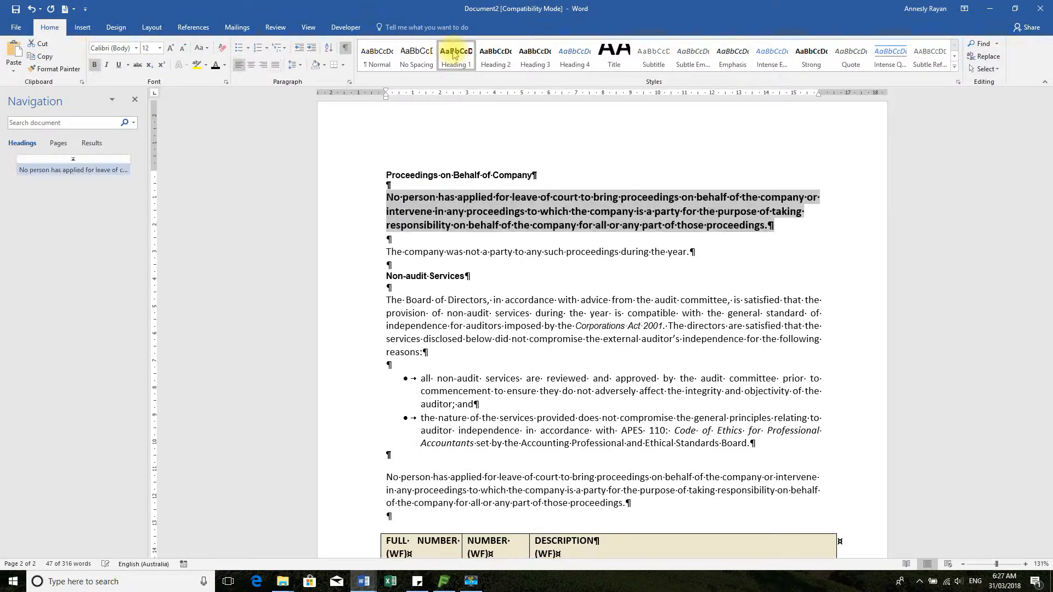
pyautogui.click(417, 55)
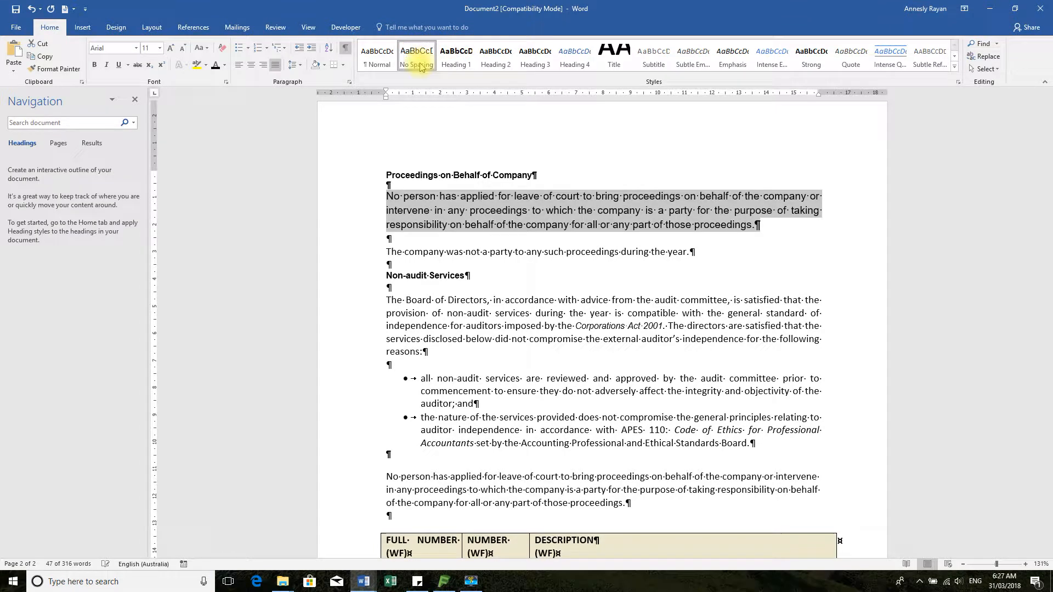
pyautogui.click(377, 55)
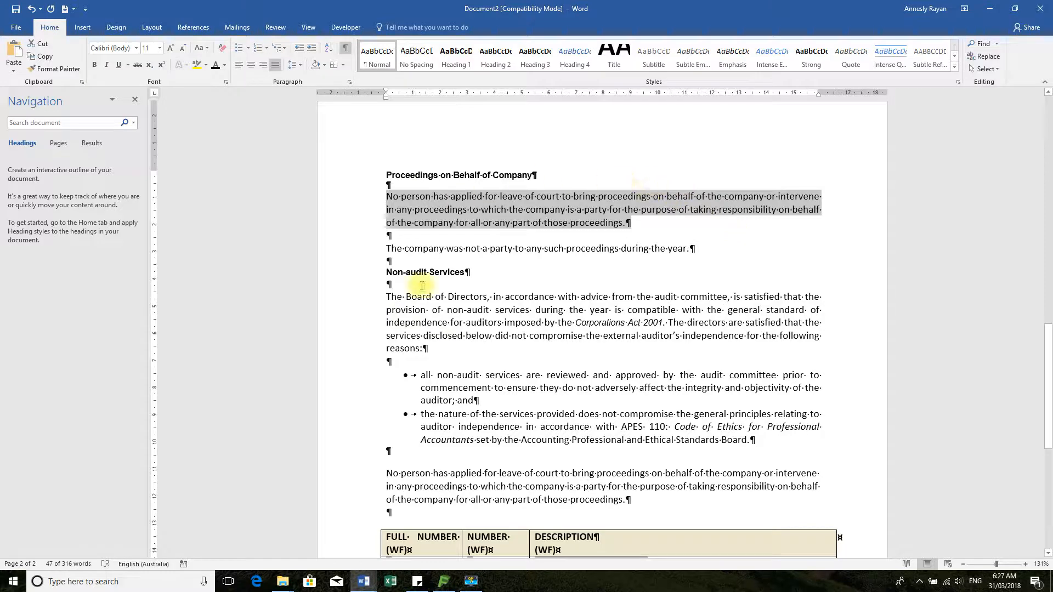
pyautogui.scroll(1, 422, 274)
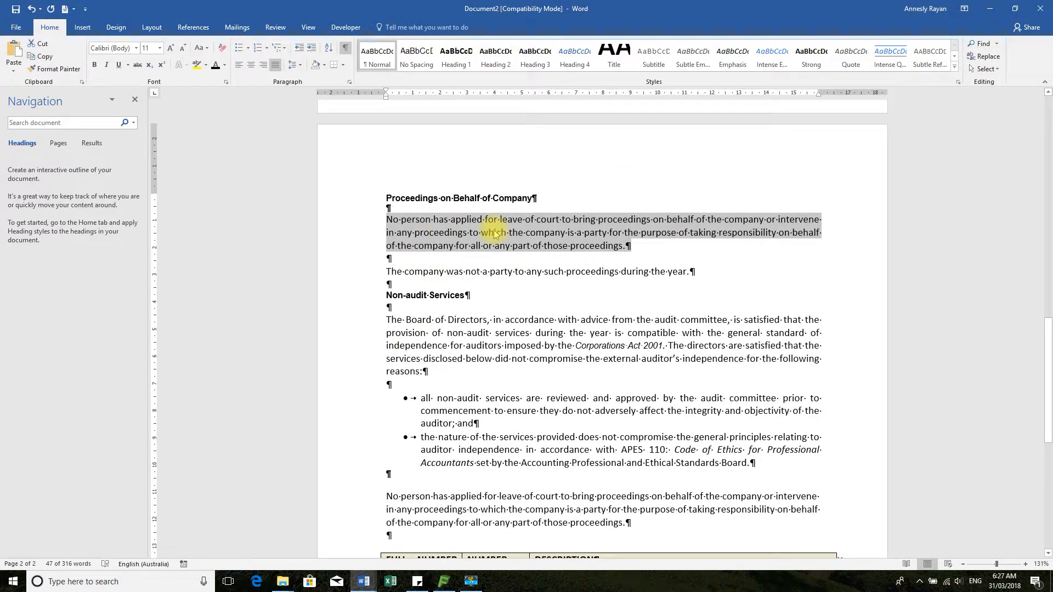
pyautogui.click(414, 58)
pyautogui.click(378, 61)
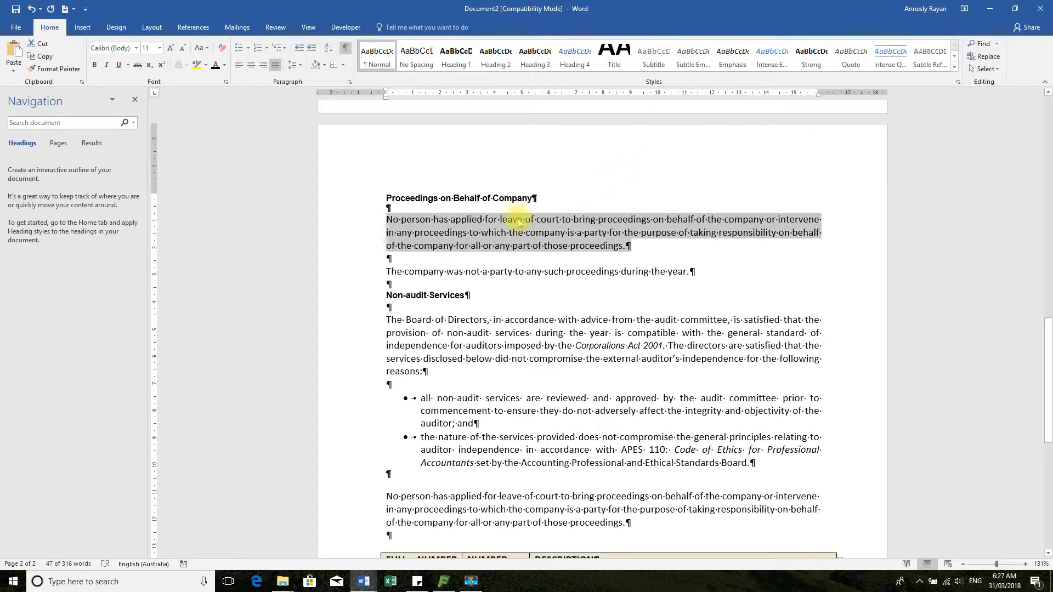
pyautogui.click(114, 28)
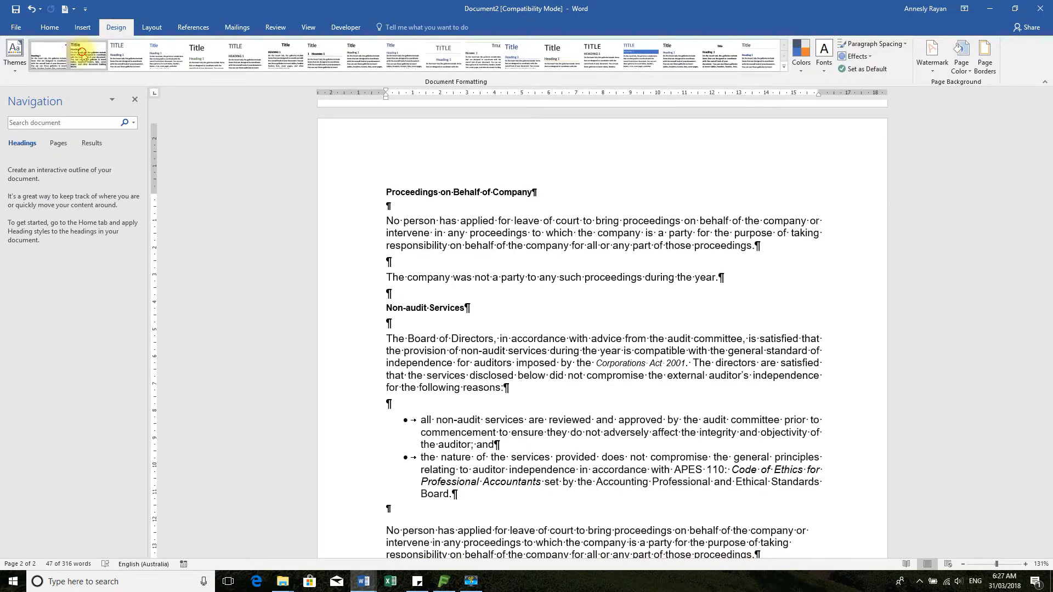
# Apply the Shaded style set and check that the cover's FINANCIAL REPORT title is blue
pyautogui.click(133, 49)
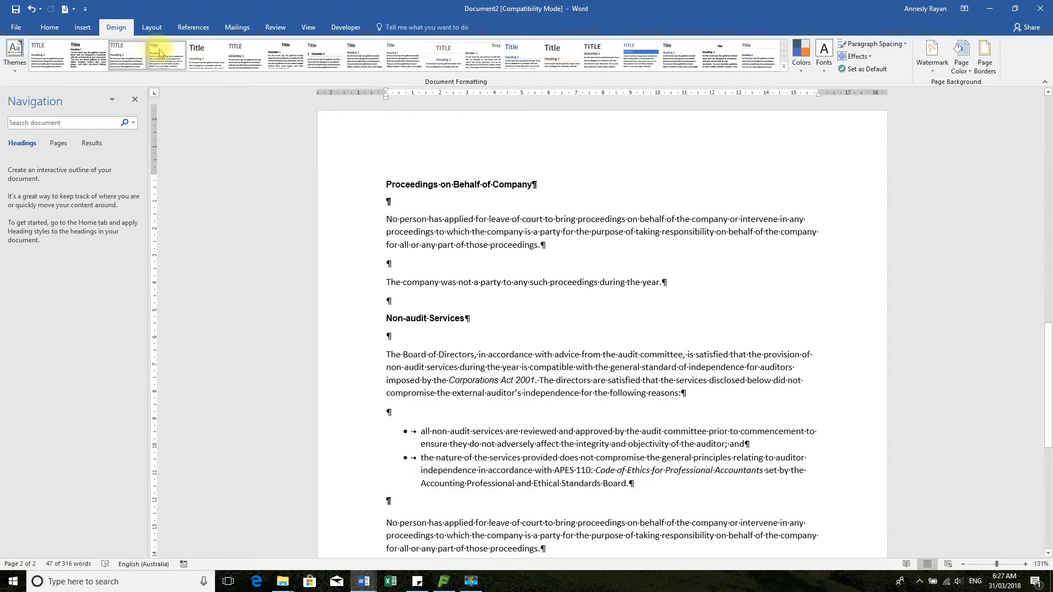
pyautogui.click(642, 52)
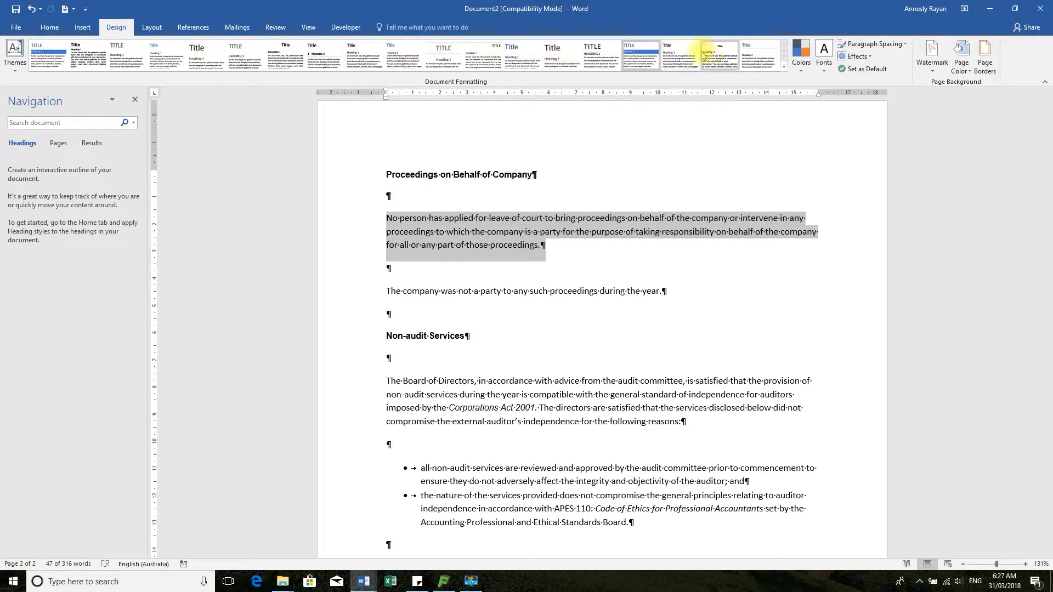
pyautogui.scroll(8, 630, 110)
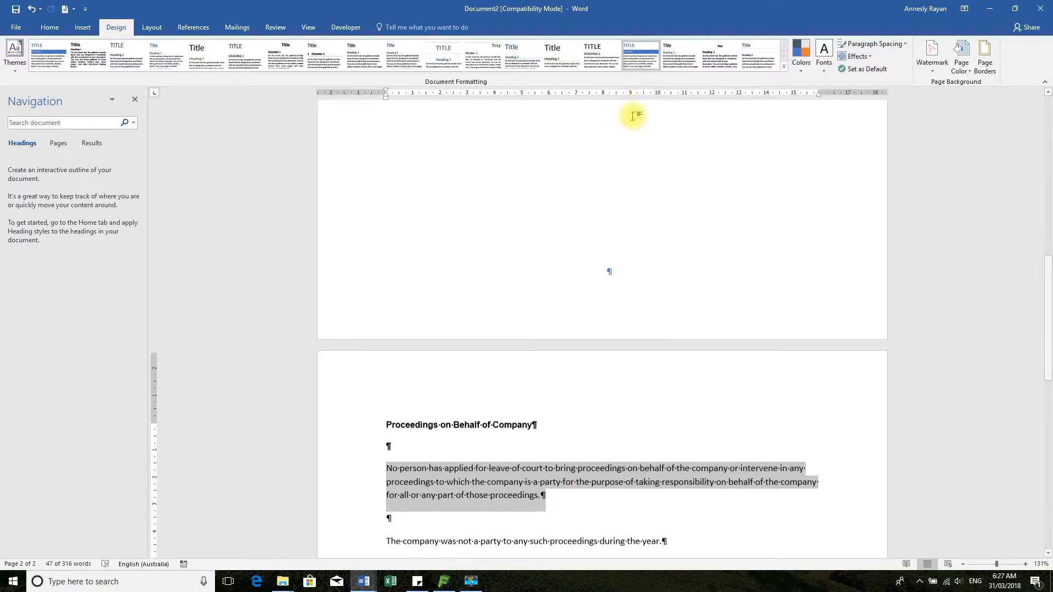
pyautogui.scroll(6, 634, 129)
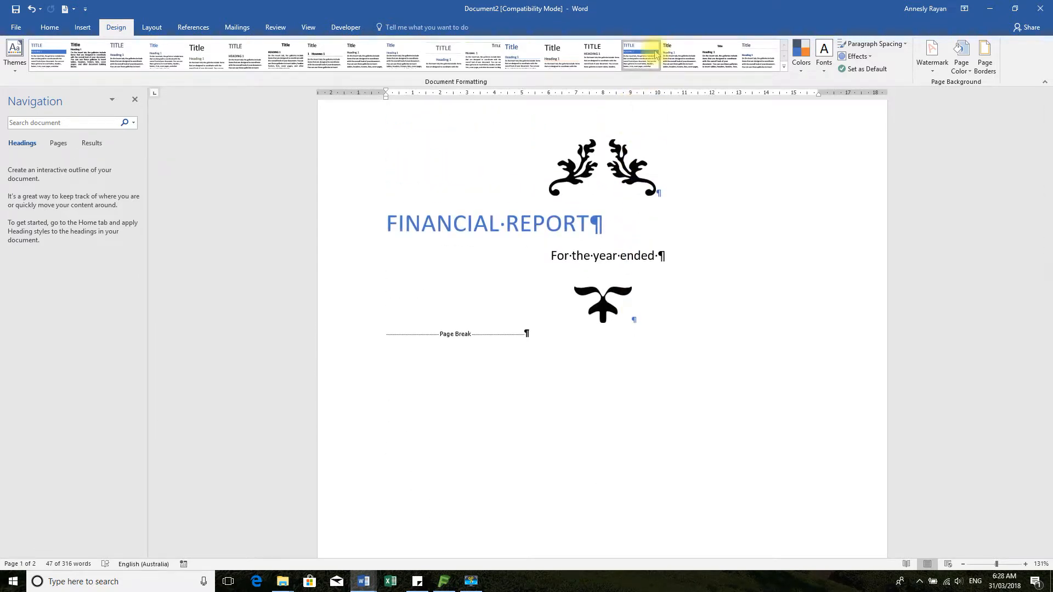
pyautogui.click(575, 145)
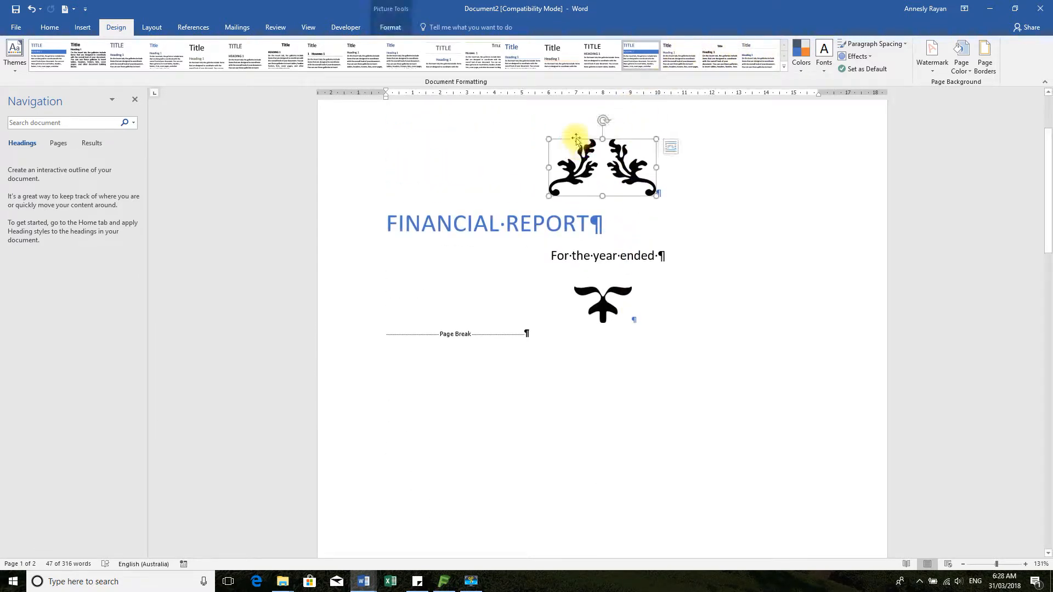
pyautogui.click(503, 126)
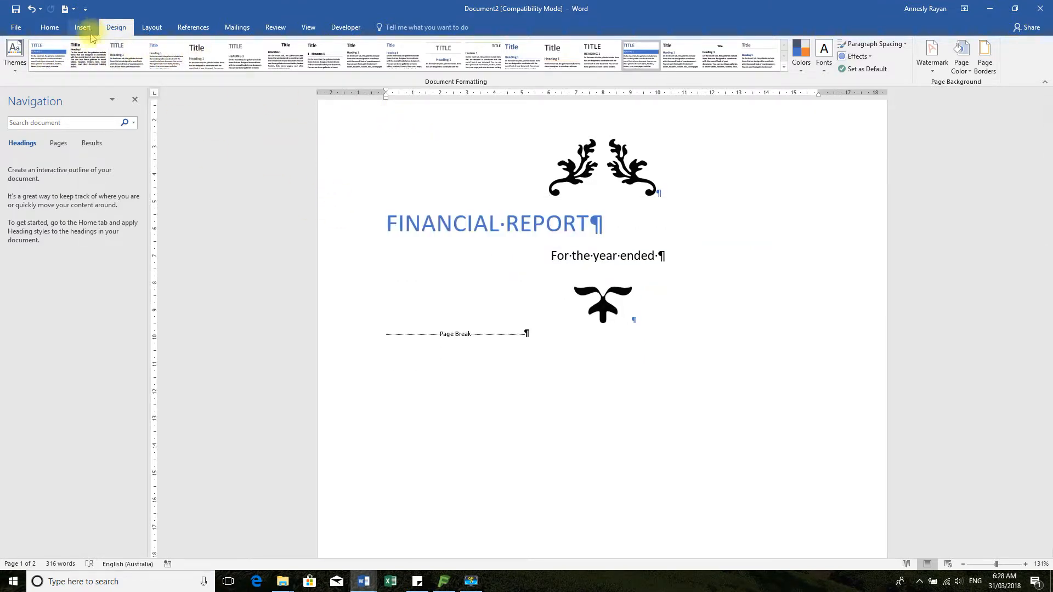
pyautogui.scroll(-15, 553, 298)
# Apply Heading 1 to the Proceedings on Behalf of Company and Non-audit Services headings
pyautogui.scroll(5, 556, 296)
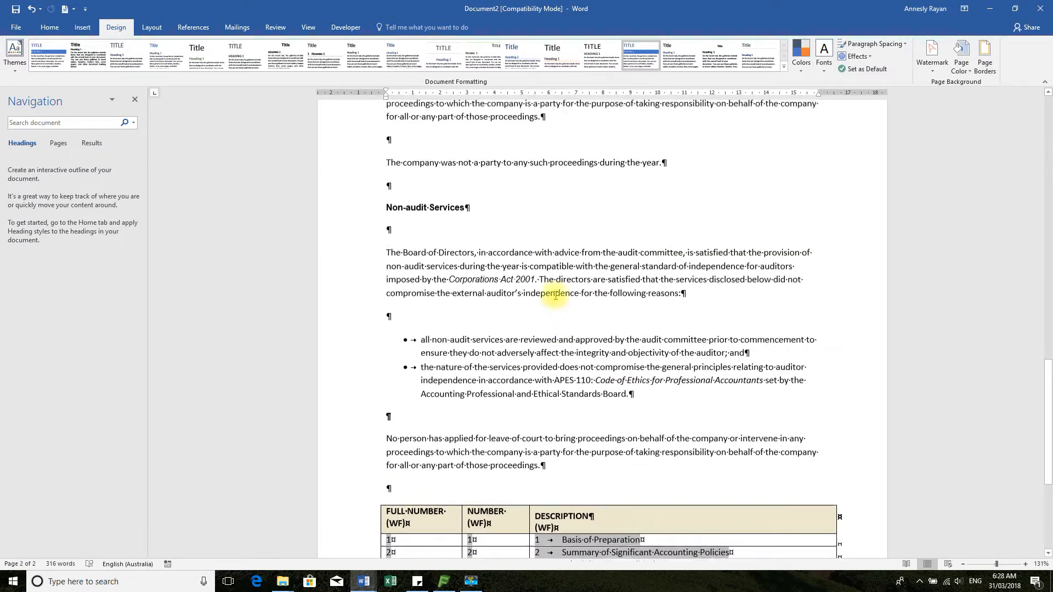
pyautogui.scroll(-5, 556, 296)
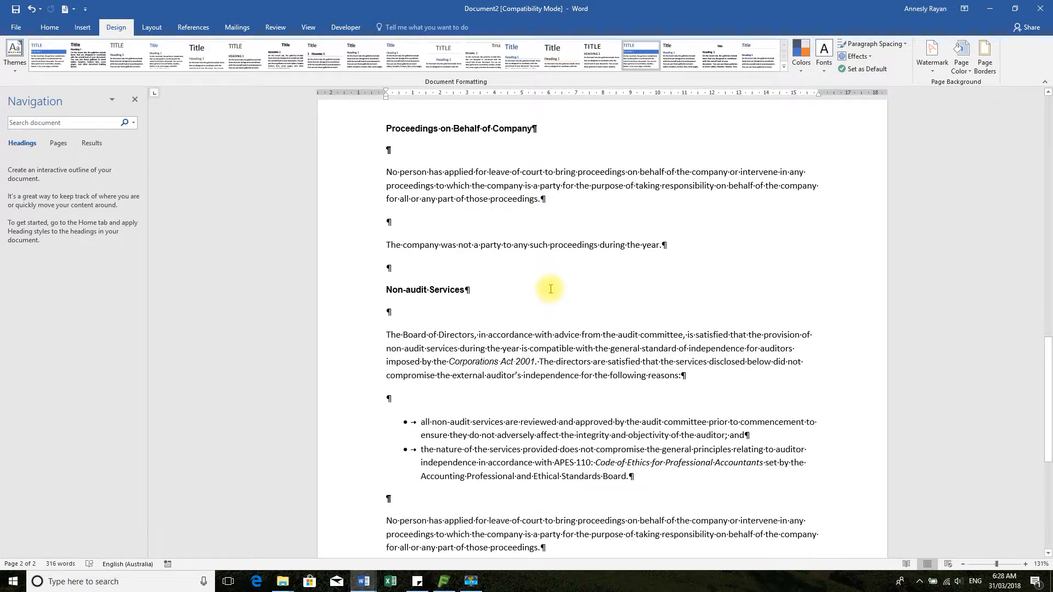
pyautogui.click(49, 29)
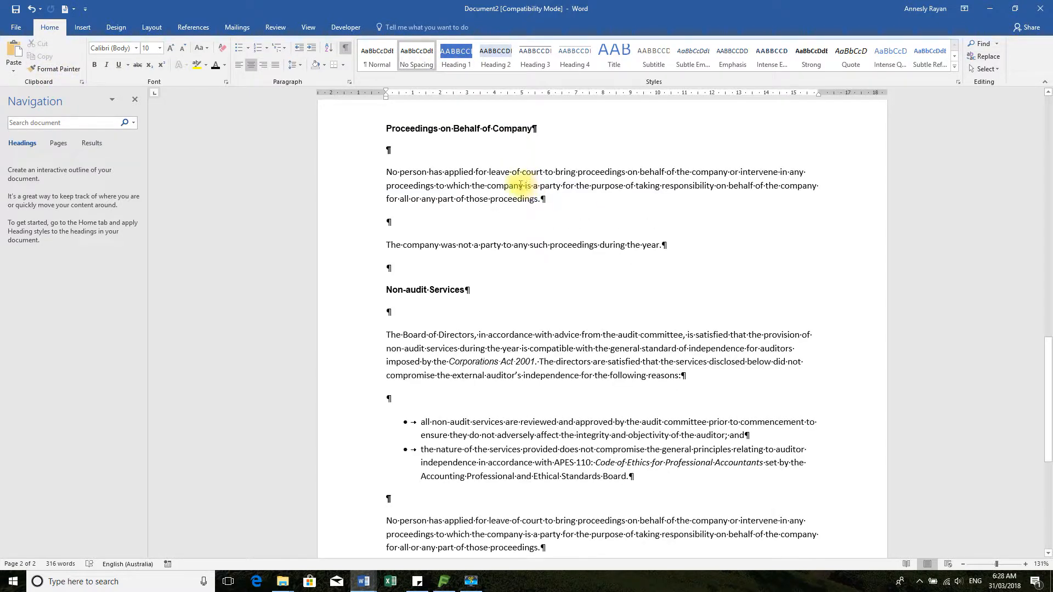
pyautogui.scroll(3, 612, 294)
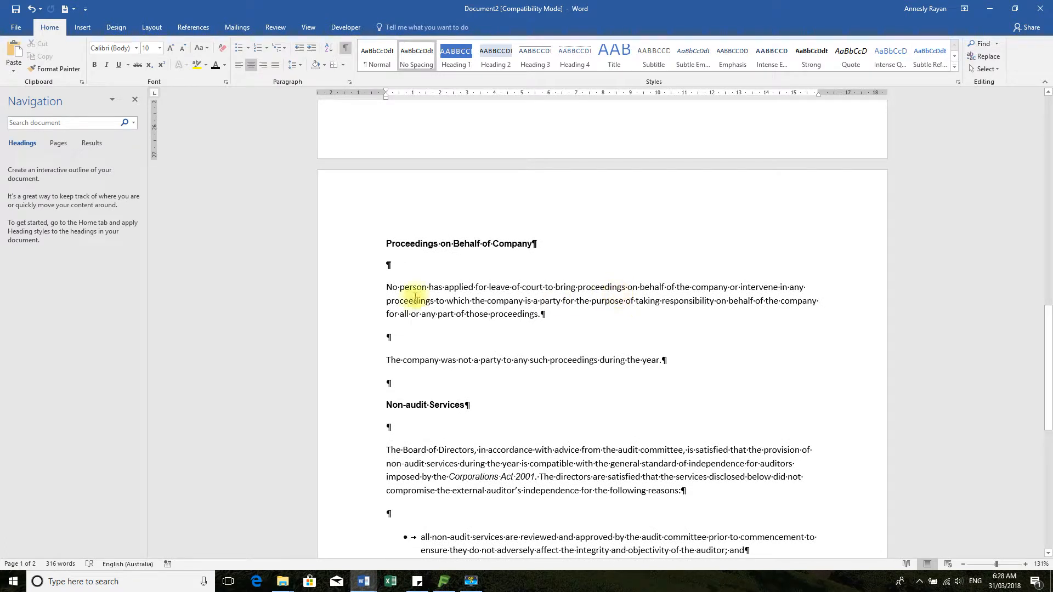
pyautogui.click(340, 244)
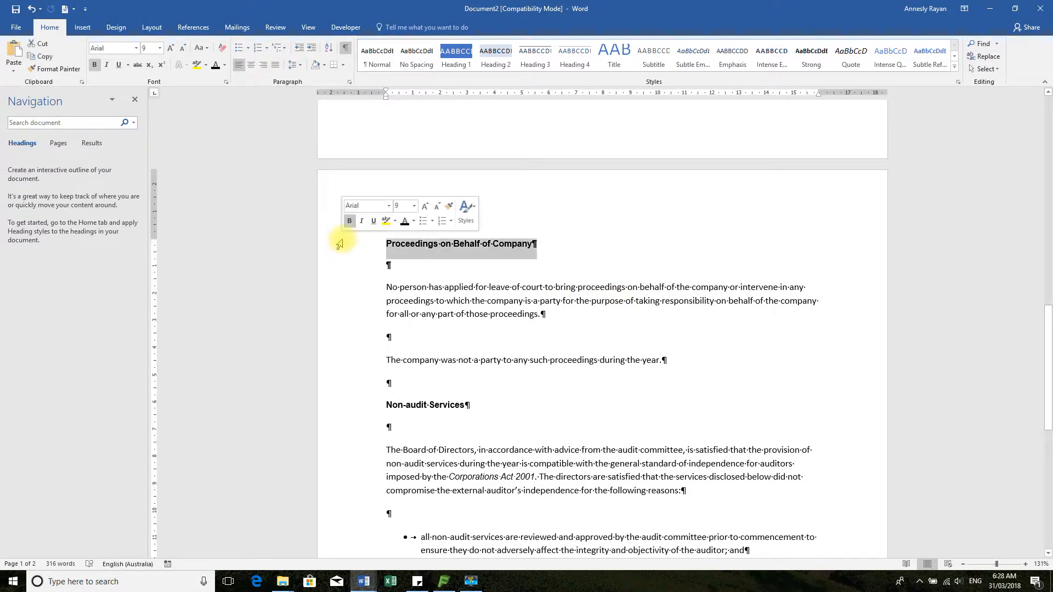
pyautogui.click(456, 53)
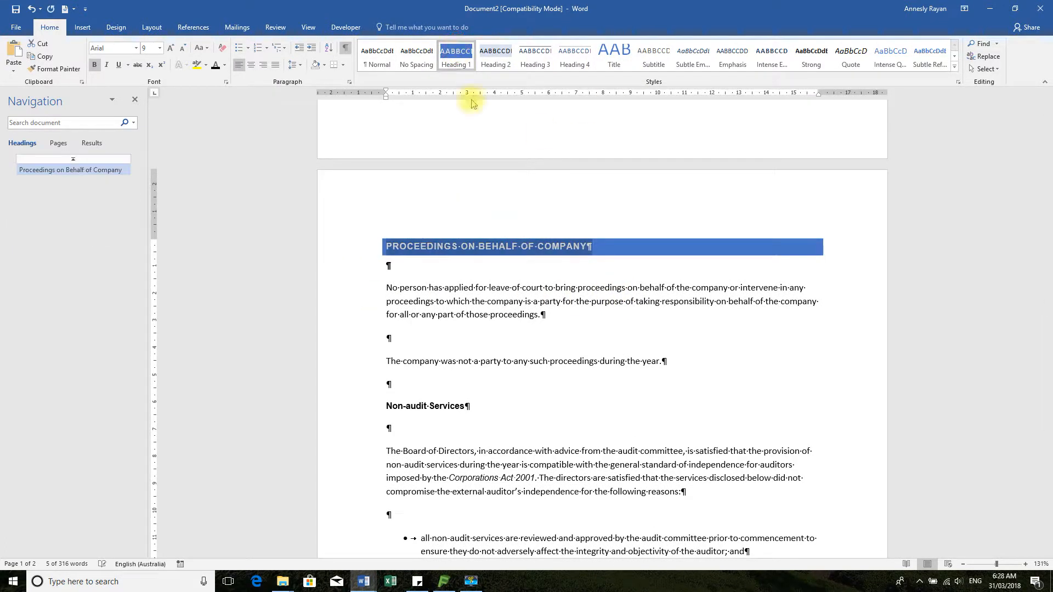
pyautogui.click(352, 409)
pyautogui.click(455, 53)
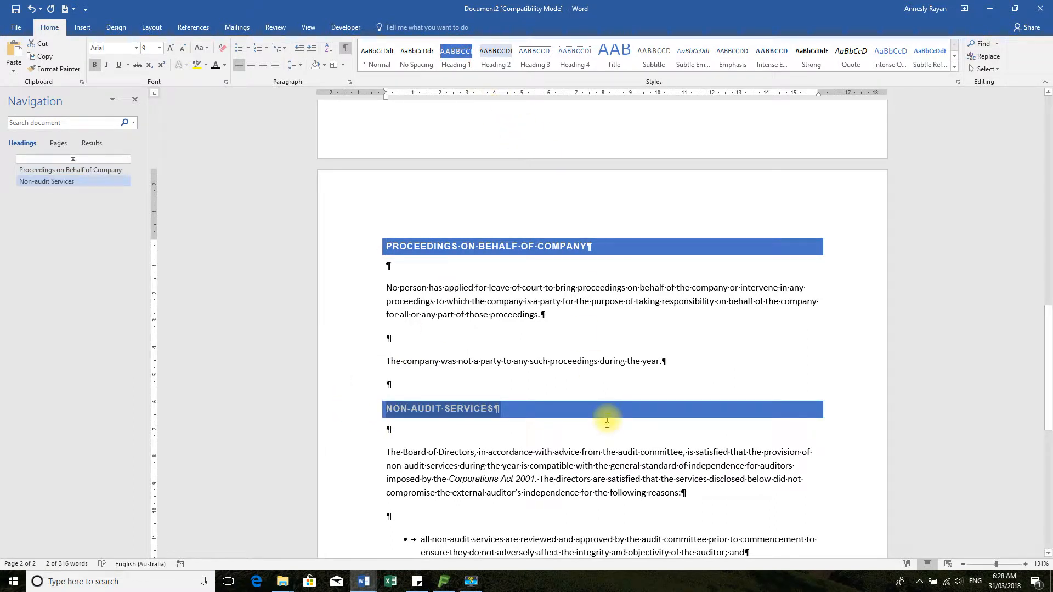
# Undo both Heading 1 changes so the two headings return to plain bold
pyautogui.hotkey('ctrl', 'z')
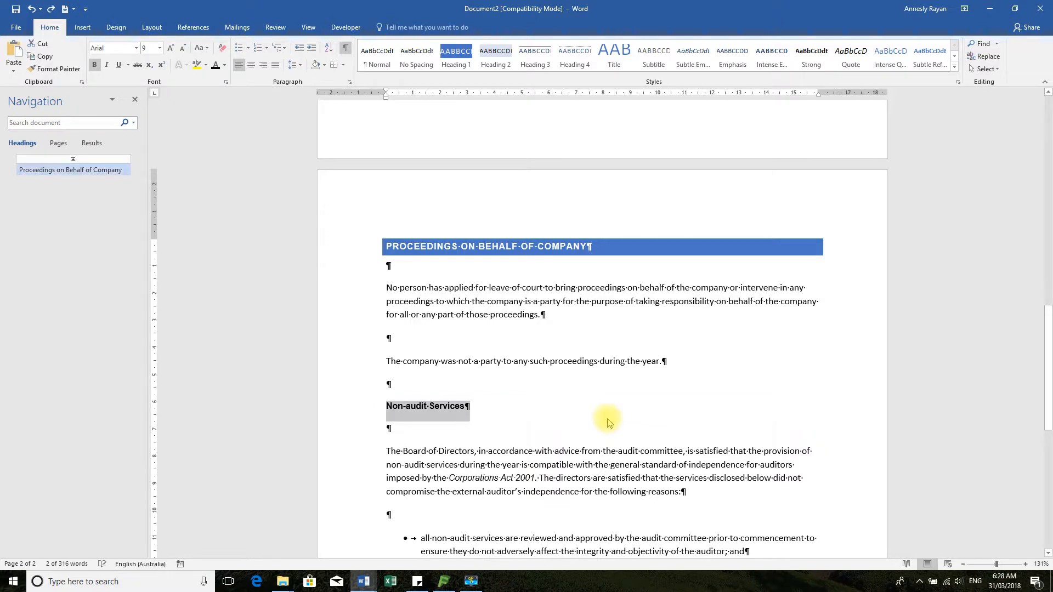
pyautogui.hotkey('ctrl', 'z')
pyautogui.scroll(-8, 608, 419)
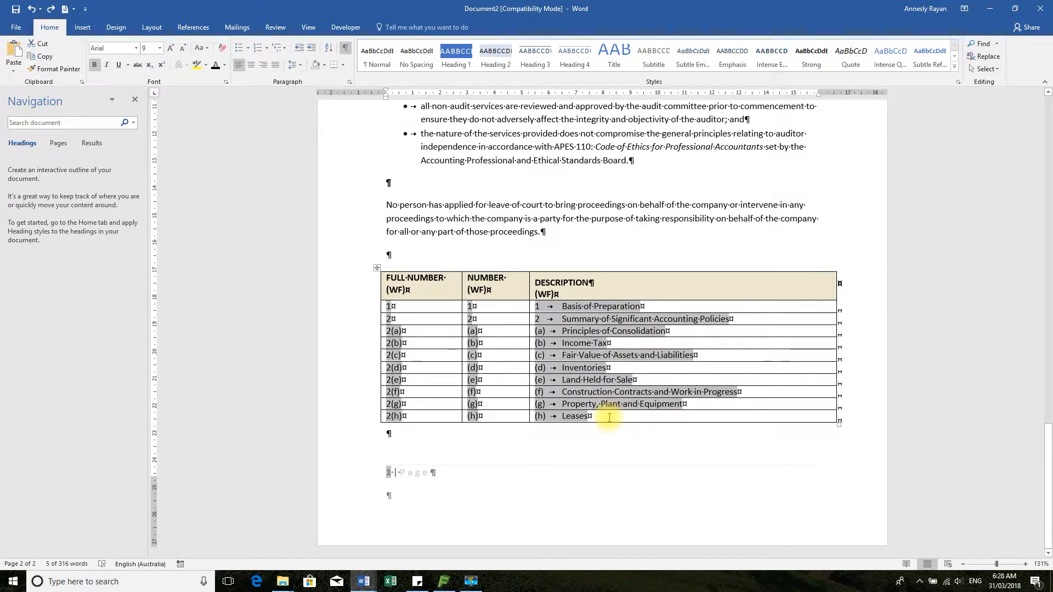
pyautogui.scroll(1, 539, 404)
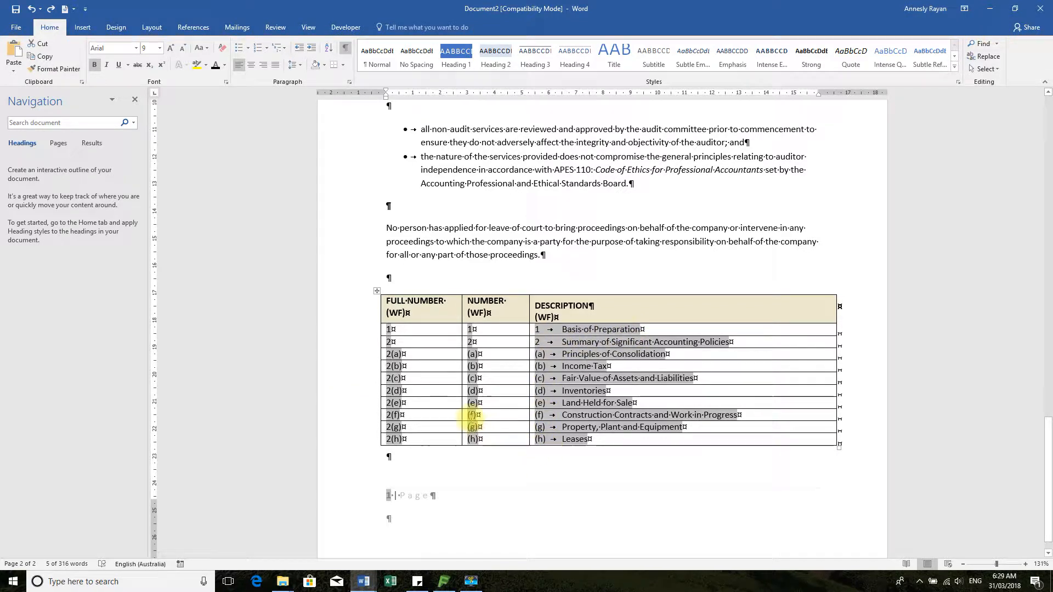
# Remove the FULL NUMBER and NUMBER columns, keeping only the DESCRIPTION column
pyautogui.click(417, 293)
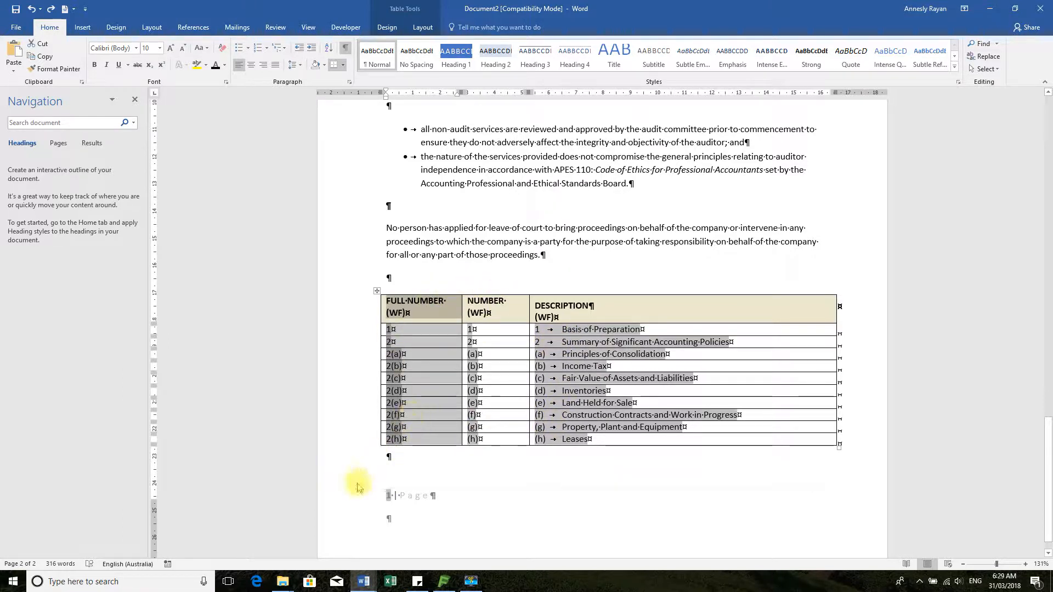
pyautogui.press('Delete')
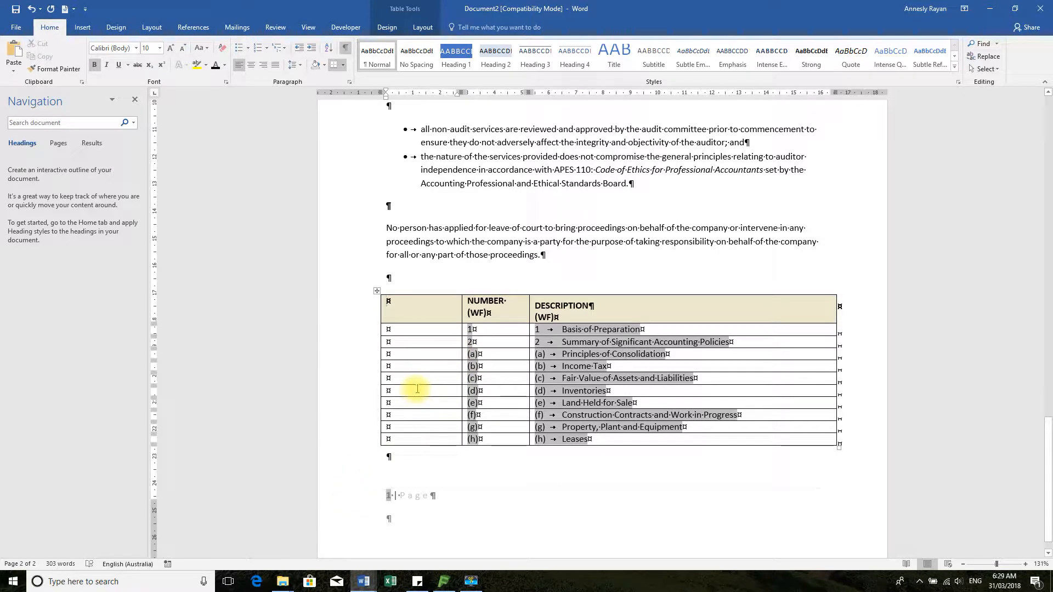
pyautogui.hotkey('ctrl', 'z')
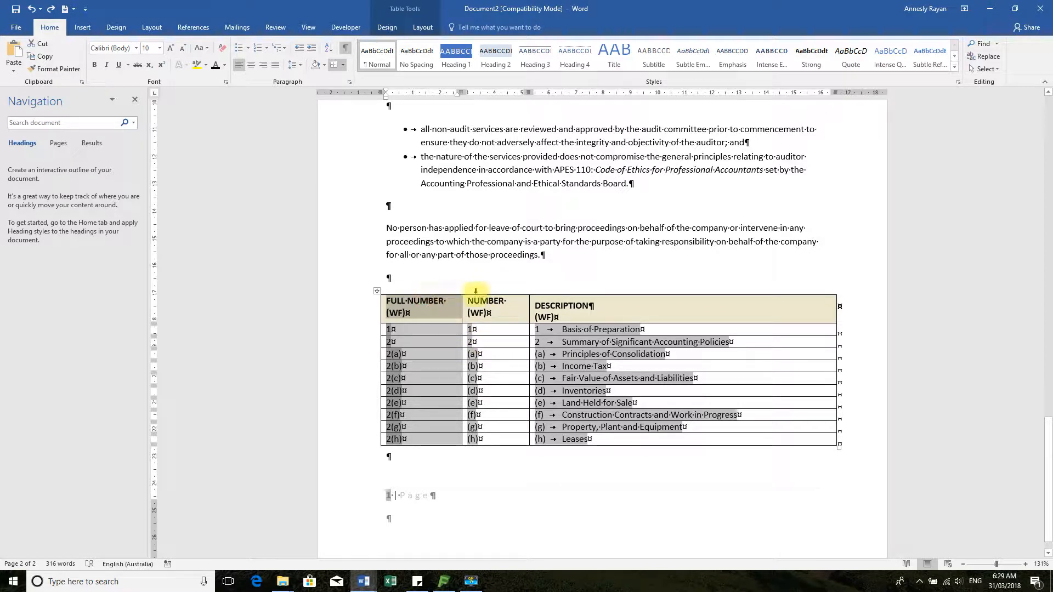
pyautogui.keyDown('shift'); pyautogui.click(506, 293); pyautogui.keyUp('shift')
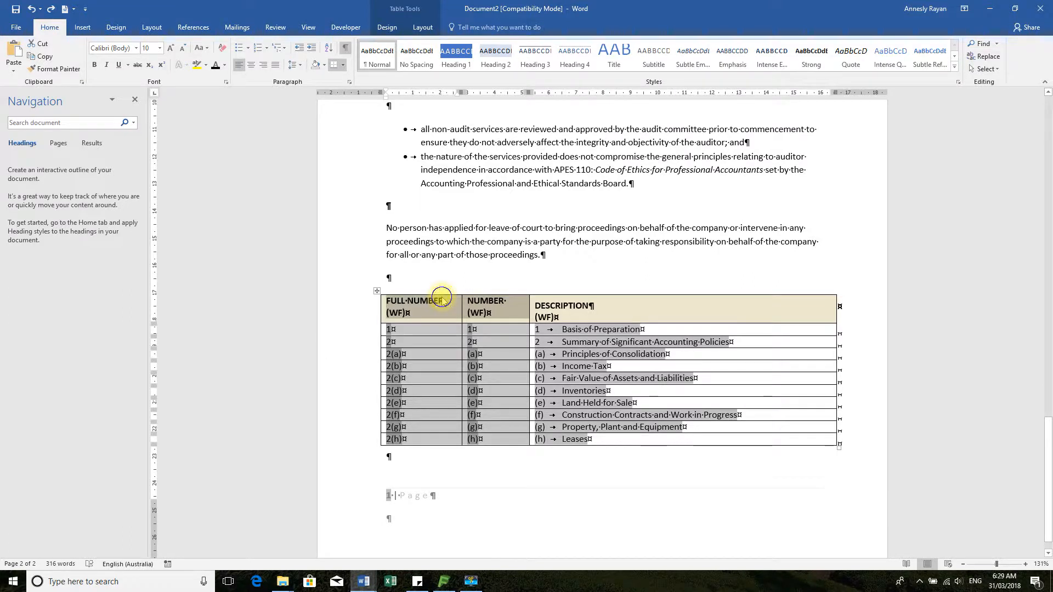
pyautogui.rightClick(442, 297)
pyautogui.press('Escape')
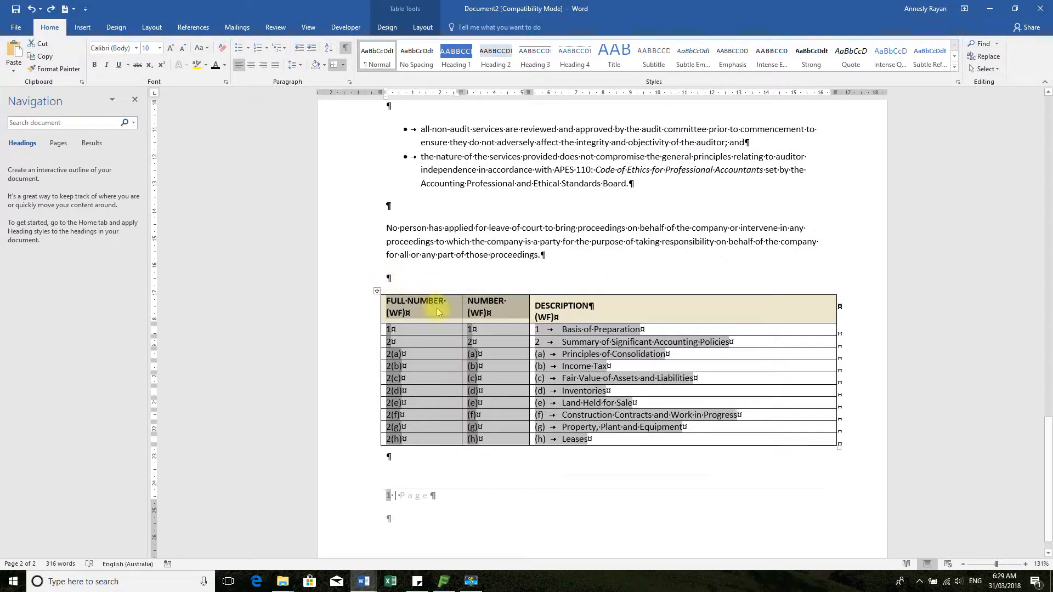
pyautogui.press('BackSpace')
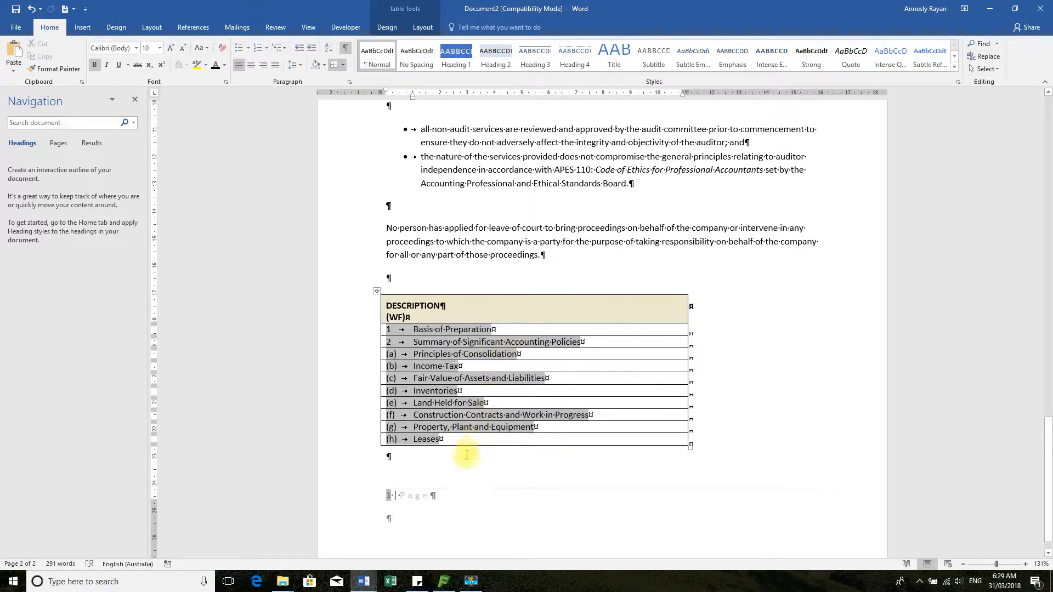
pyautogui.click(349, 311)
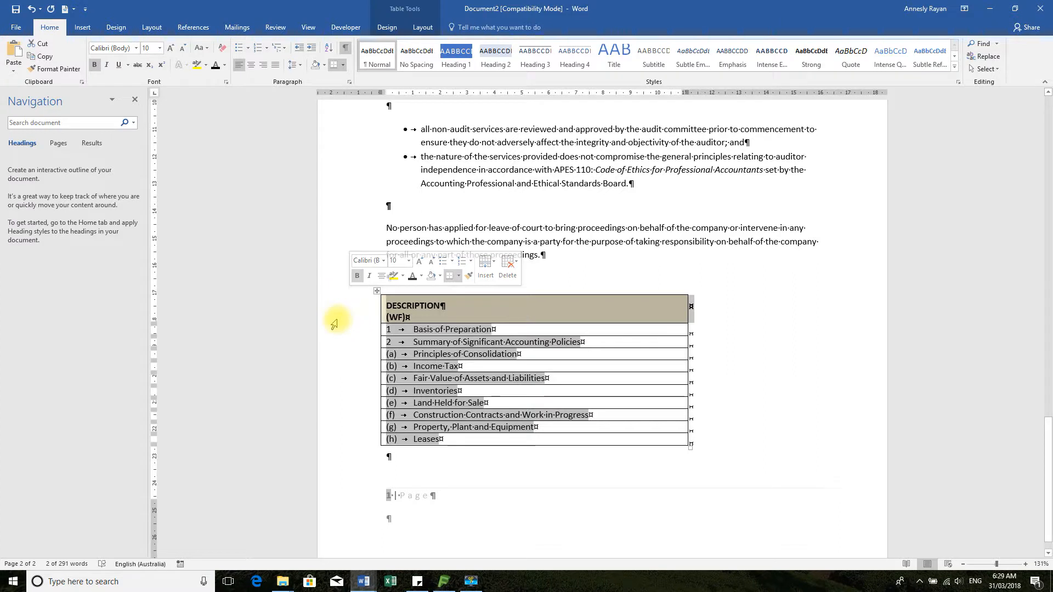
# Delete the DESCRIPTION header row and convert the table to text separated by paragraph marks
pyautogui.press('BackSpace')
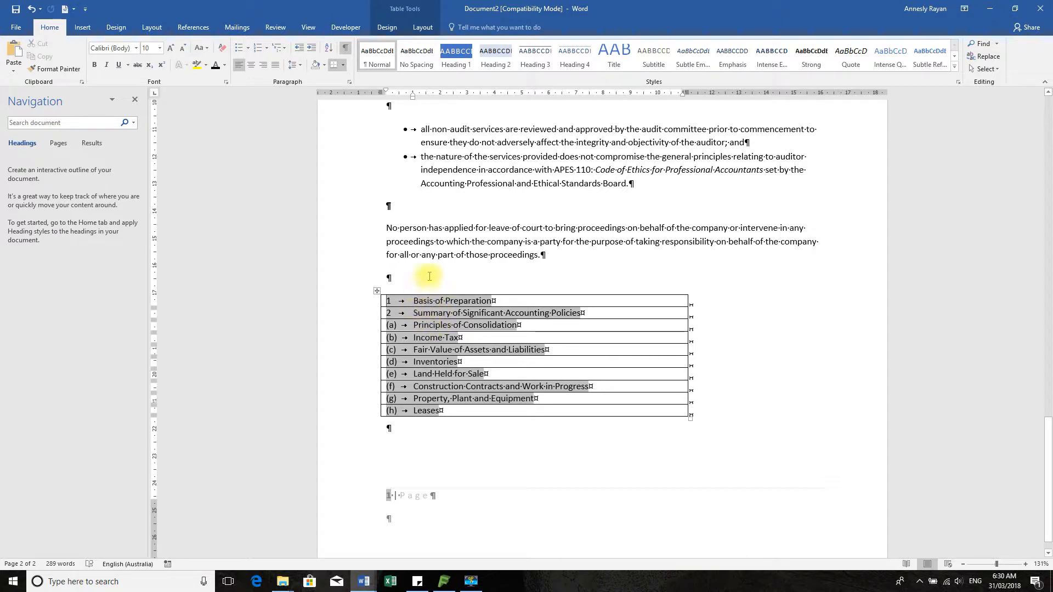
pyautogui.click(481, 293)
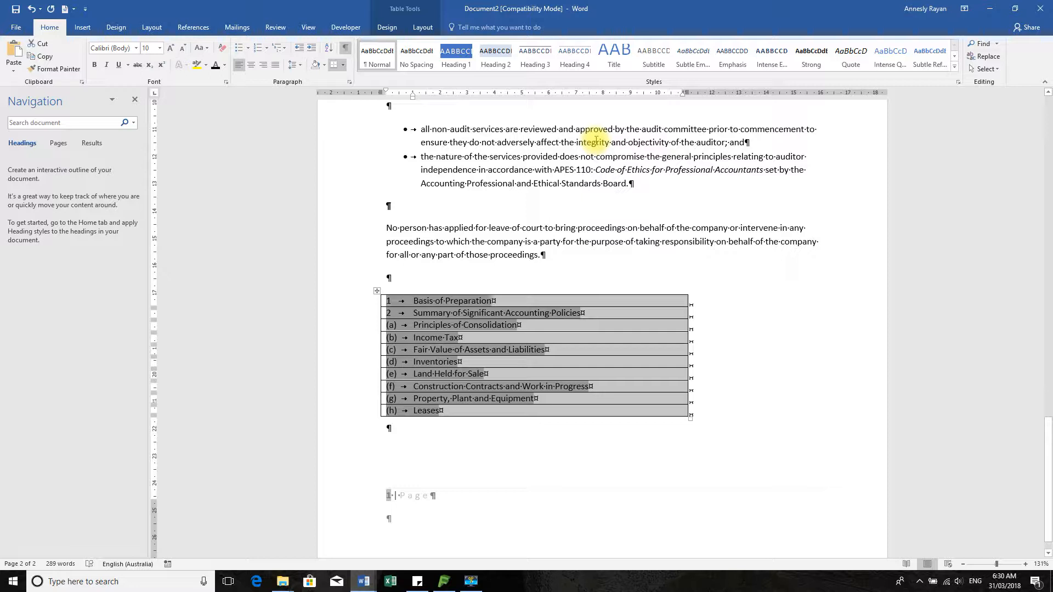
pyautogui.click(423, 28)
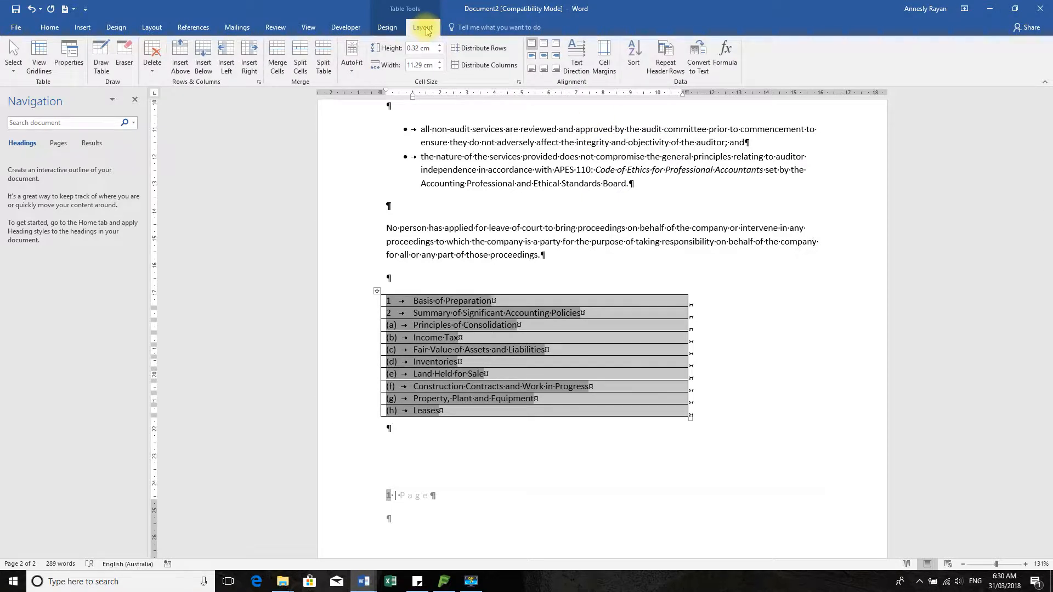
pyautogui.click(695, 55)
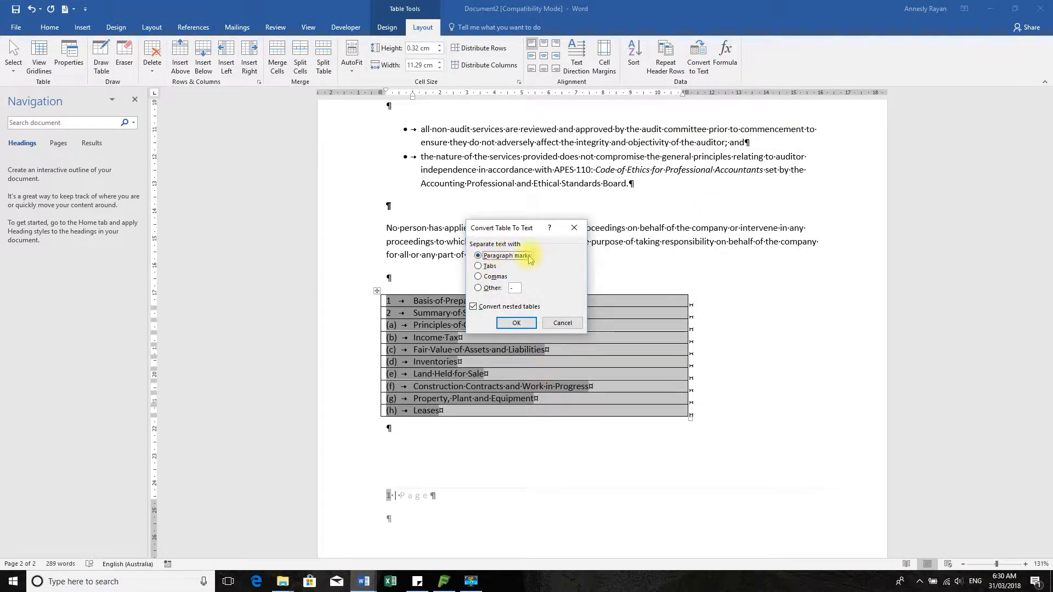
pyautogui.click(516, 323)
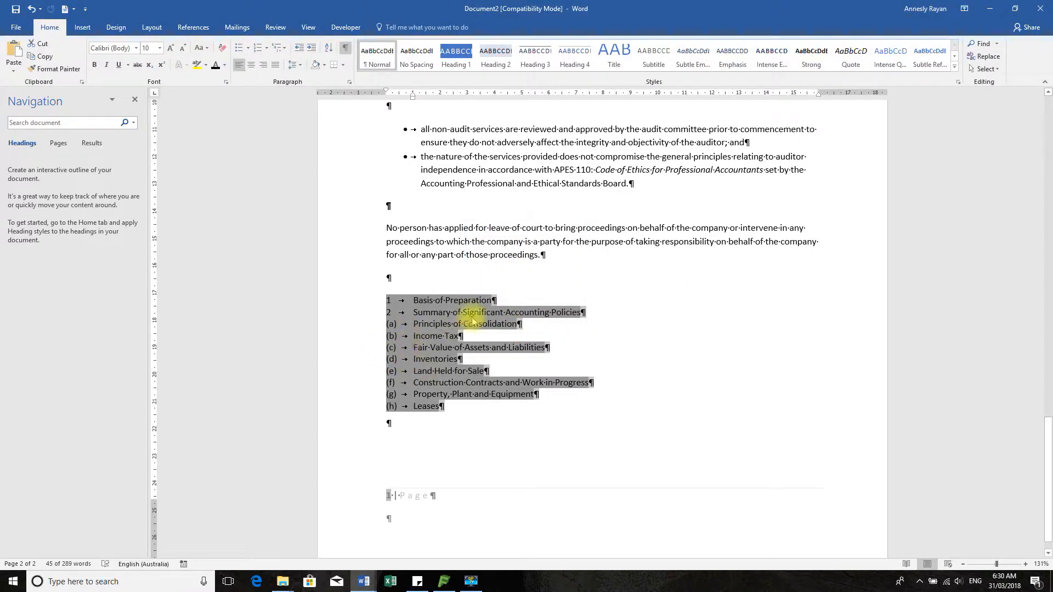
# Style lines 1 and 2 as Heading 1 and items (a) to (h) as Heading 2
pyautogui.click(422, 336)
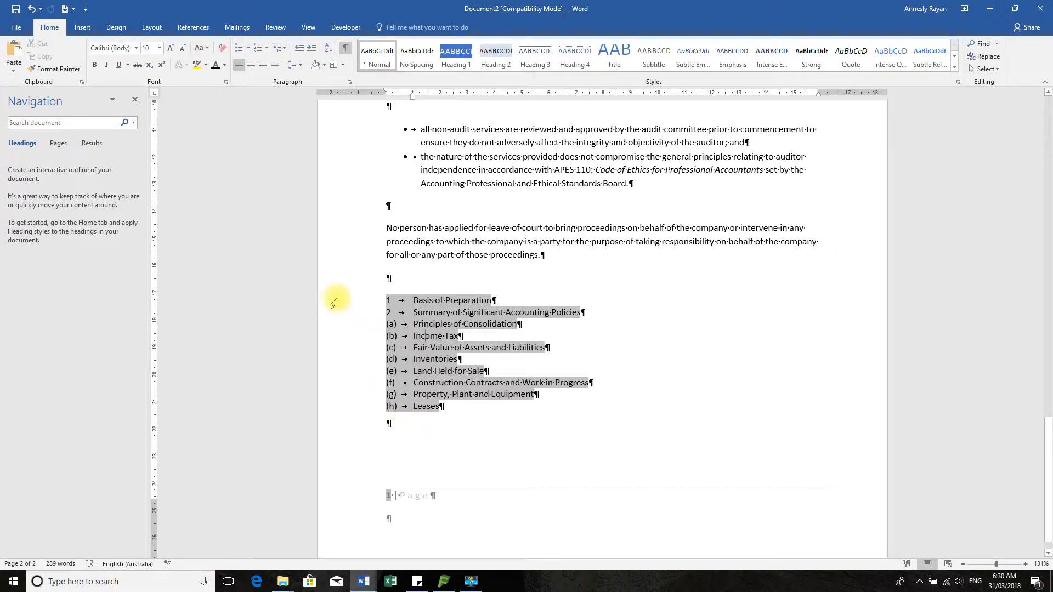
pyautogui.moveTo(338, 300); pyautogui.dragTo(344, 324)
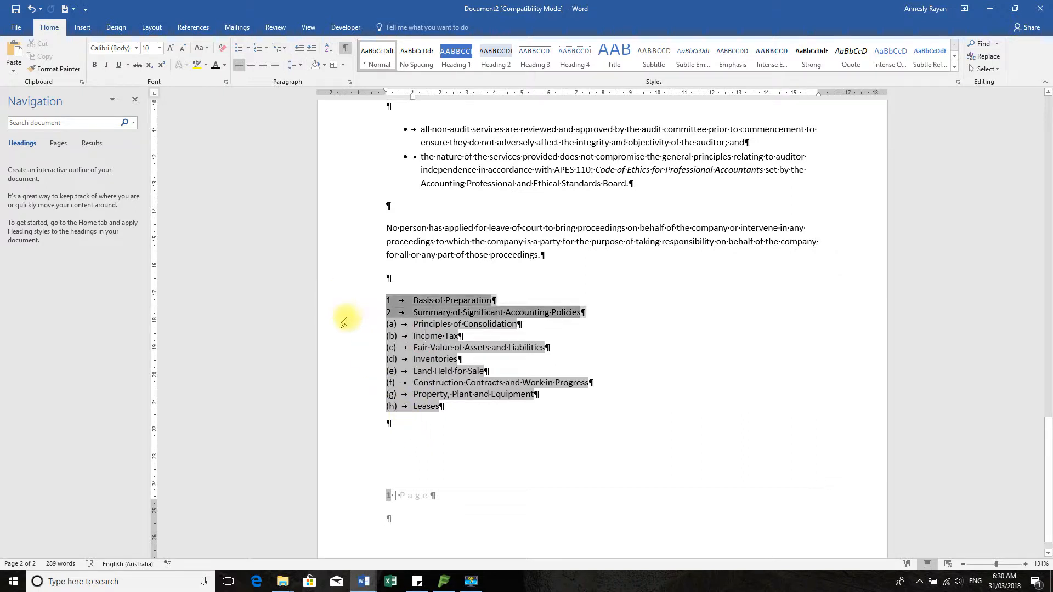
pyautogui.click(455, 55)
pyautogui.moveTo(351, 341); pyautogui.dragTo(349, 434)
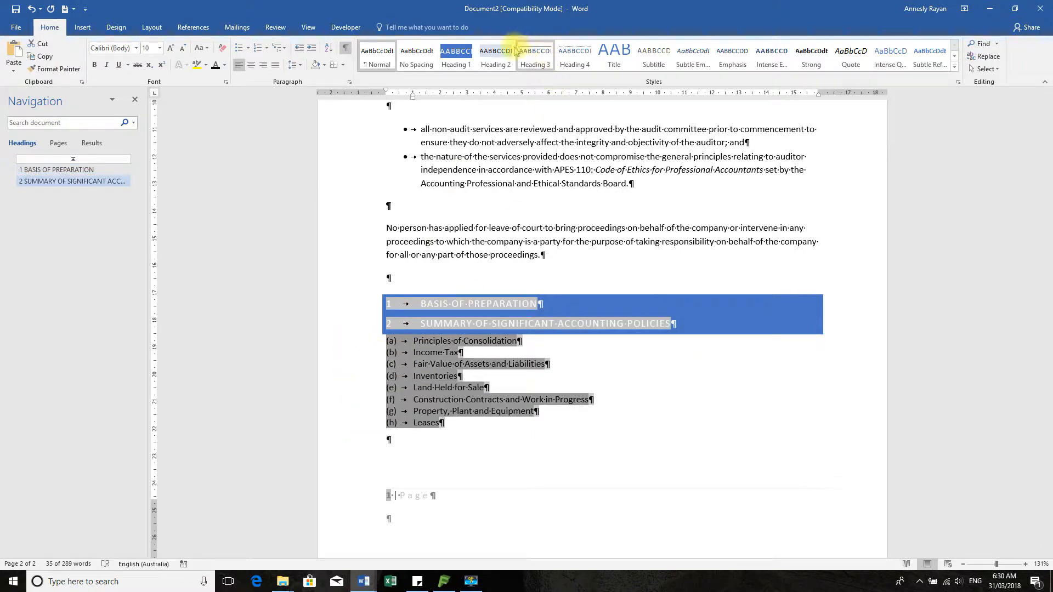
pyautogui.click(496, 53)
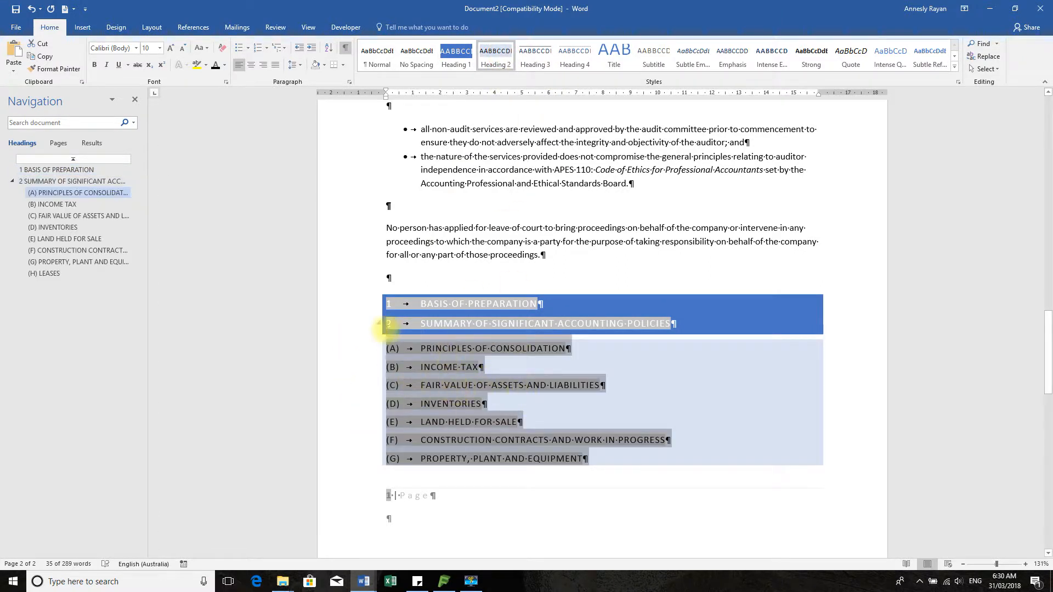
pyautogui.click(307, 25)
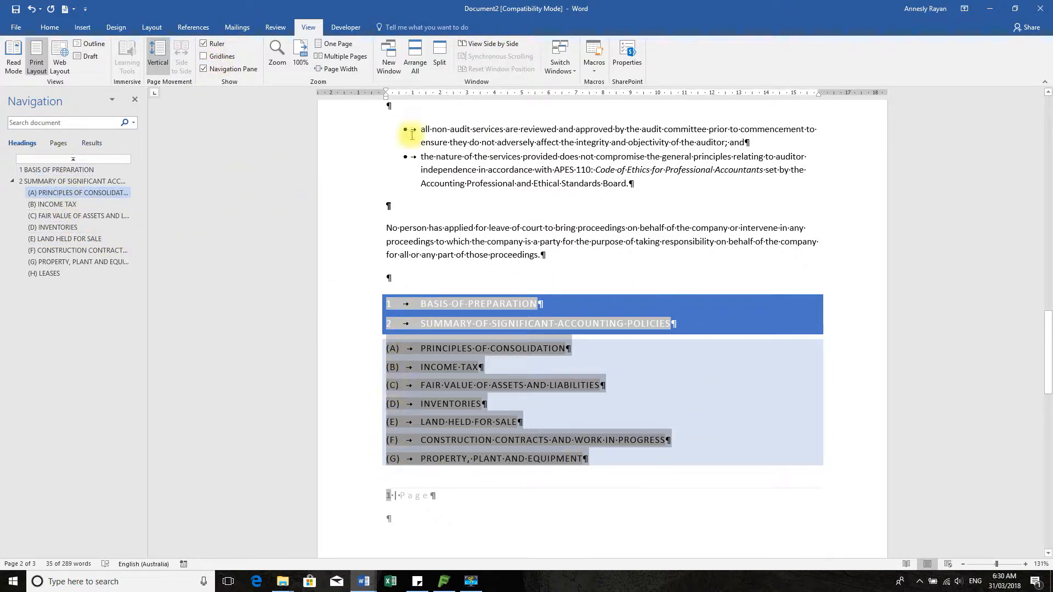
pyautogui.click(50, 30)
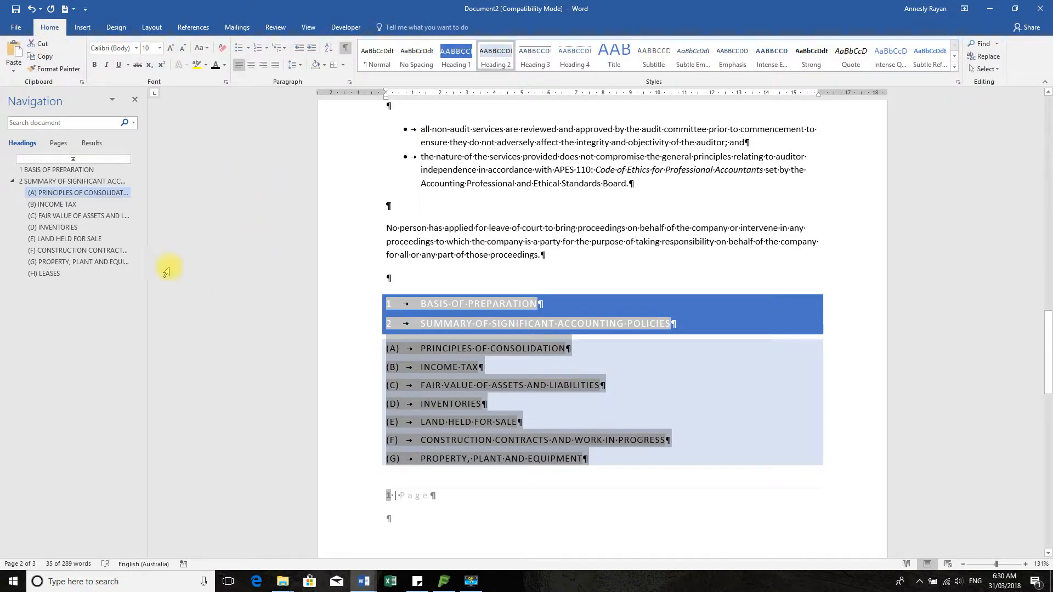
# Jump through the lettered headings (A)–(H) and Basis of Preparation in the Navigation pane
pyautogui.click(59, 207)
pyautogui.click(57, 229)
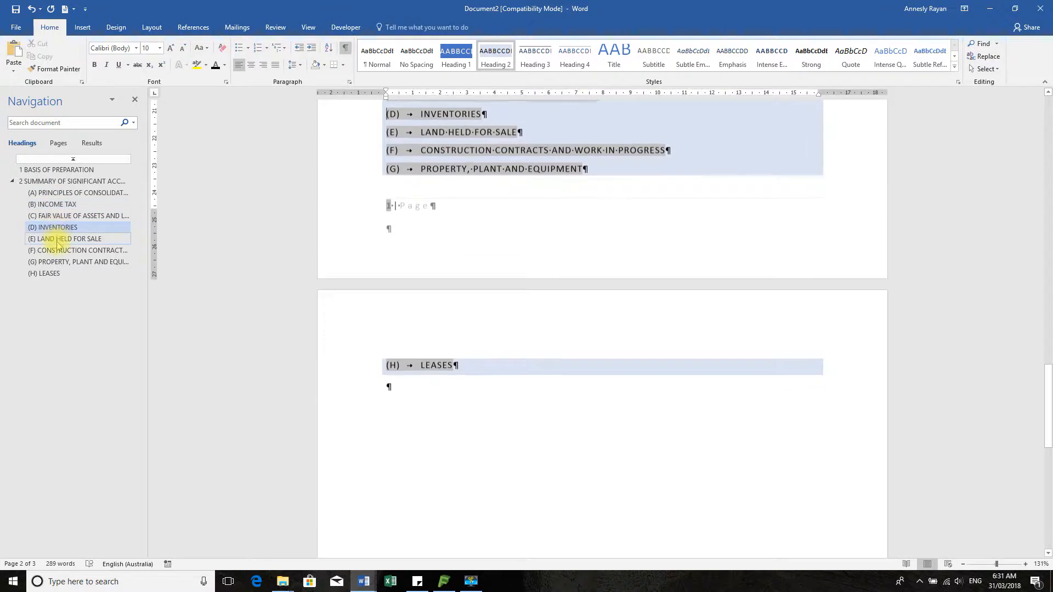
pyautogui.click(59, 252)
pyautogui.click(49, 261)
pyautogui.click(42, 272)
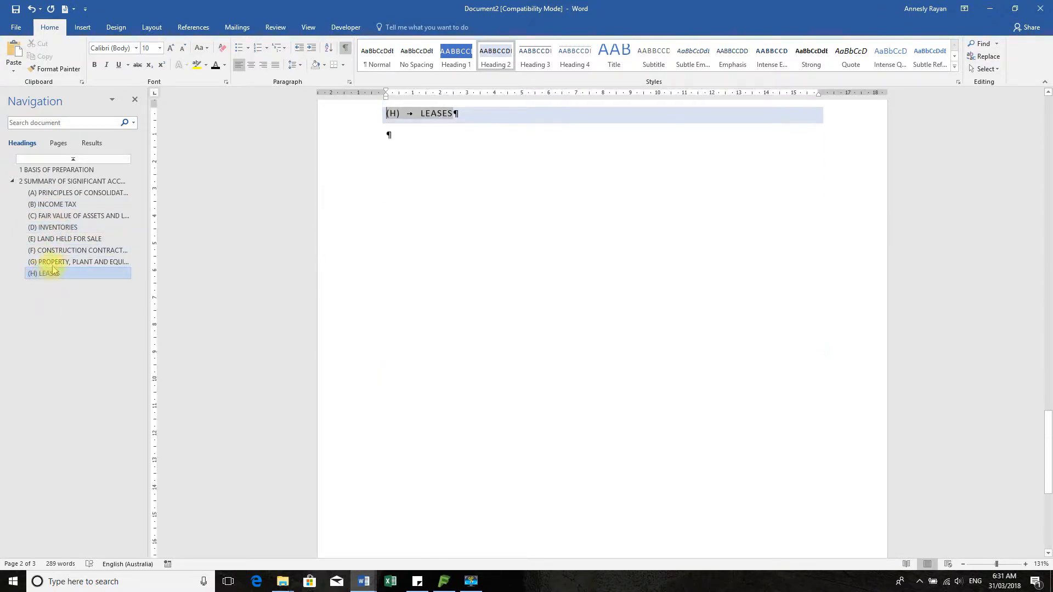
pyautogui.click(57, 262)
pyautogui.click(65, 171)
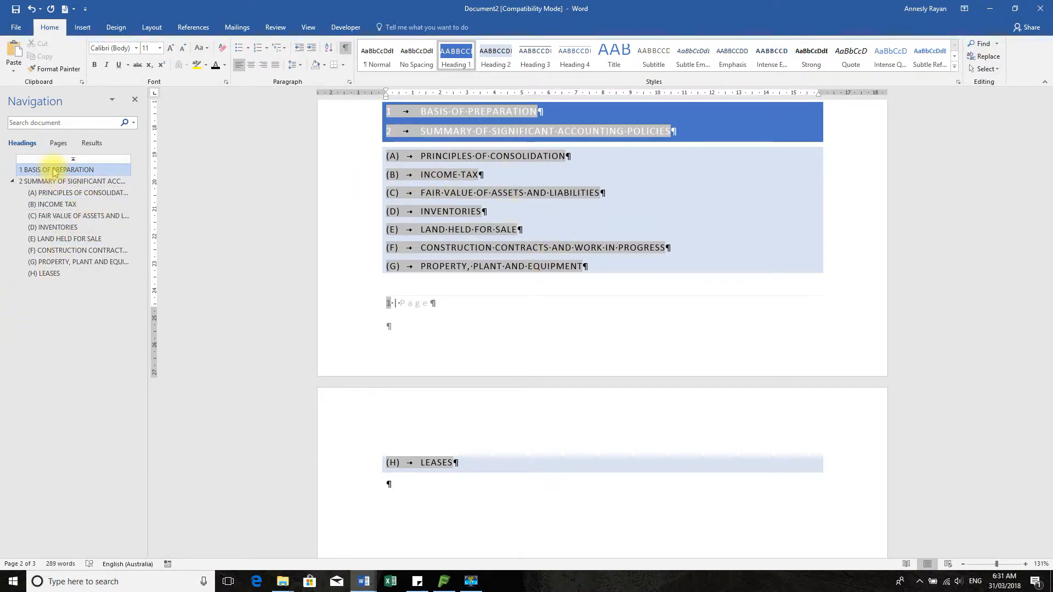
# Drag the Basis of Preparation section below LEASES, then back to the top
pyautogui.moveTo(61, 171); pyautogui.dragTo(59, 283)
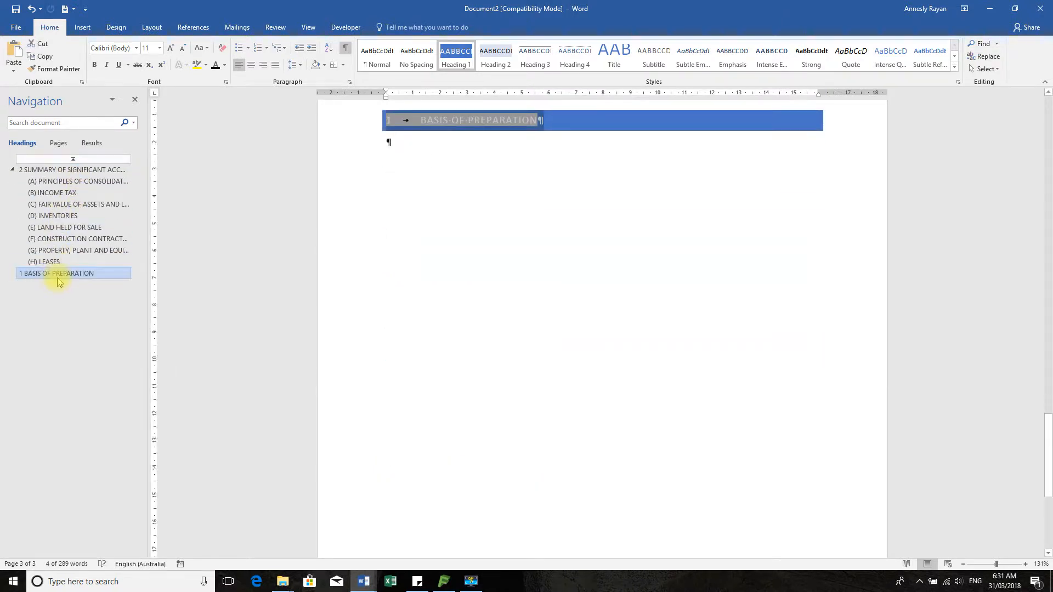
pyautogui.scroll(8, 668, 199)
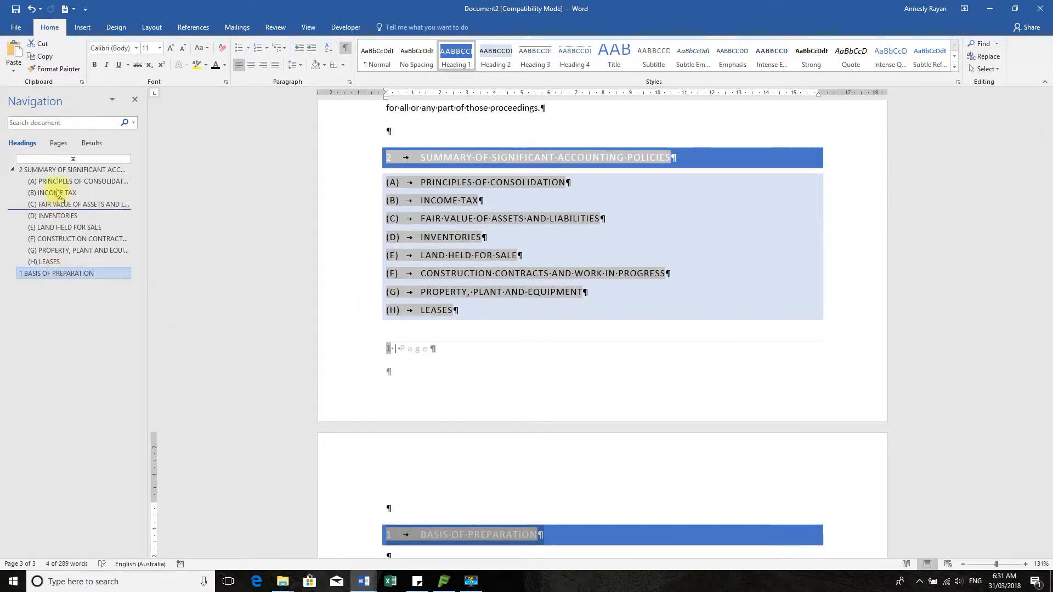
pyautogui.moveTo(52, 167); pyautogui.dragTo(53, 164)
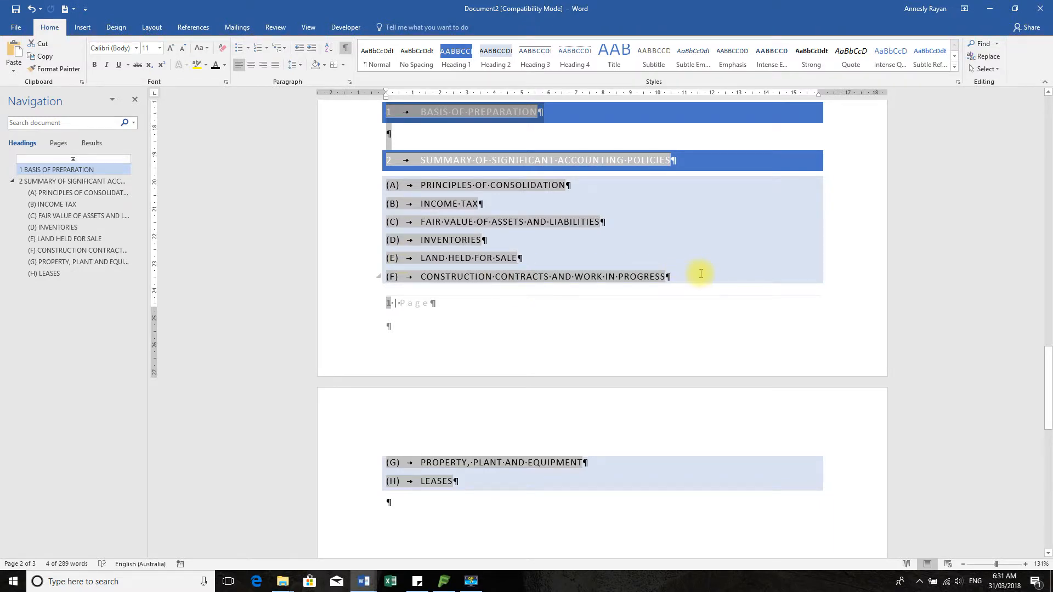
pyautogui.scroll(3, 700, 274)
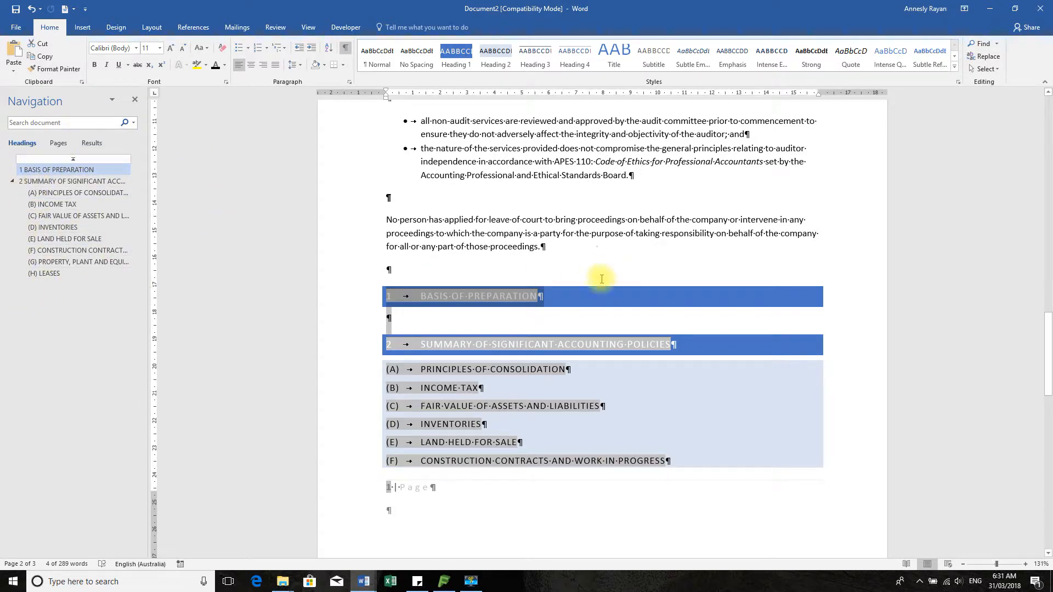
pyautogui.scroll(3, 464, 307)
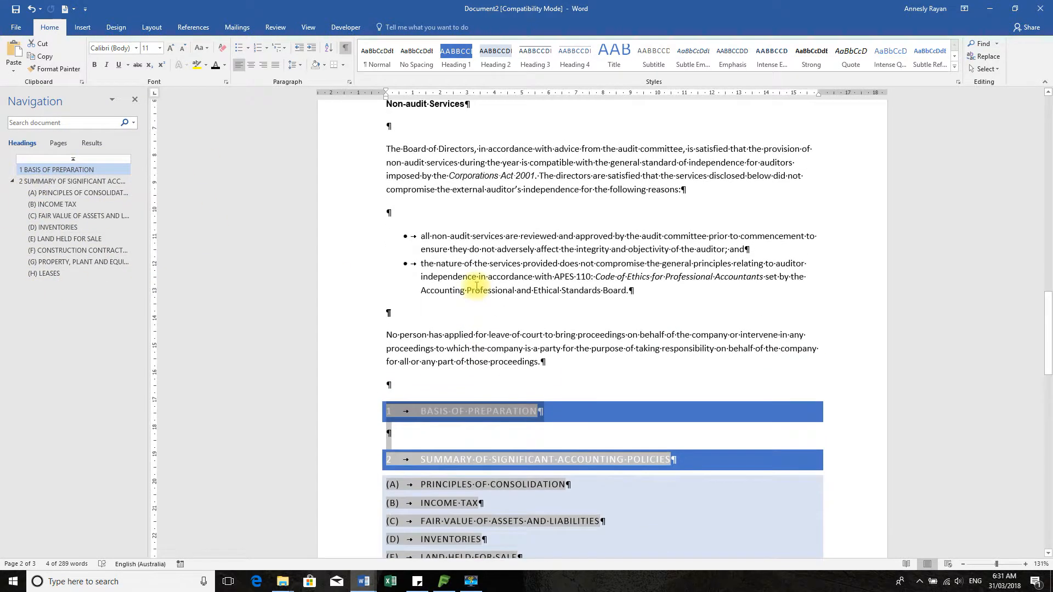
pyautogui.click(412, 380)
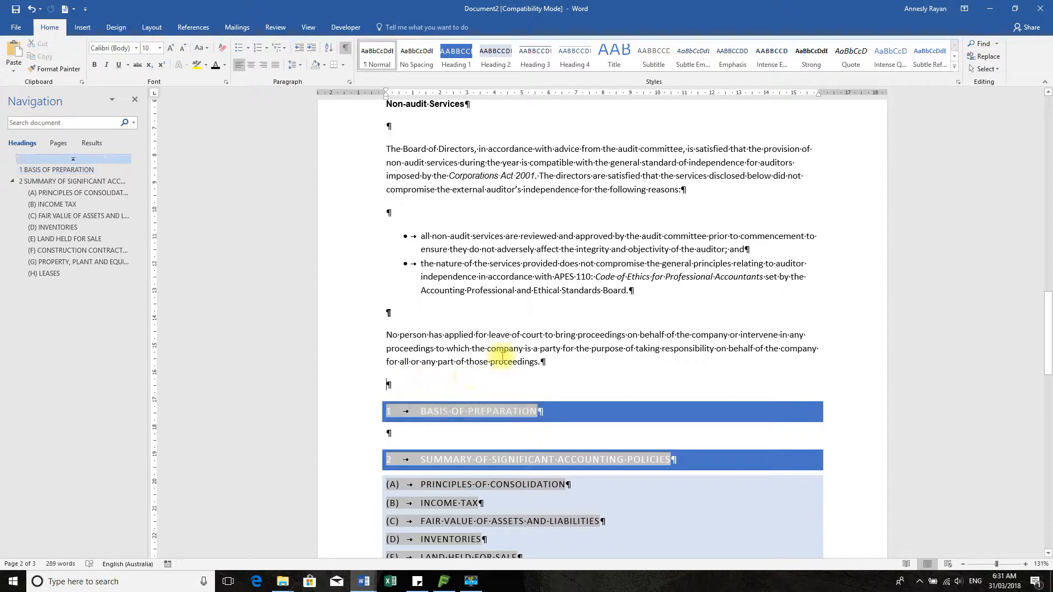
# Insert the first automatic table of contents from the References tab
pyautogui.click(83, 27)
pyautogui.click(193, 27)
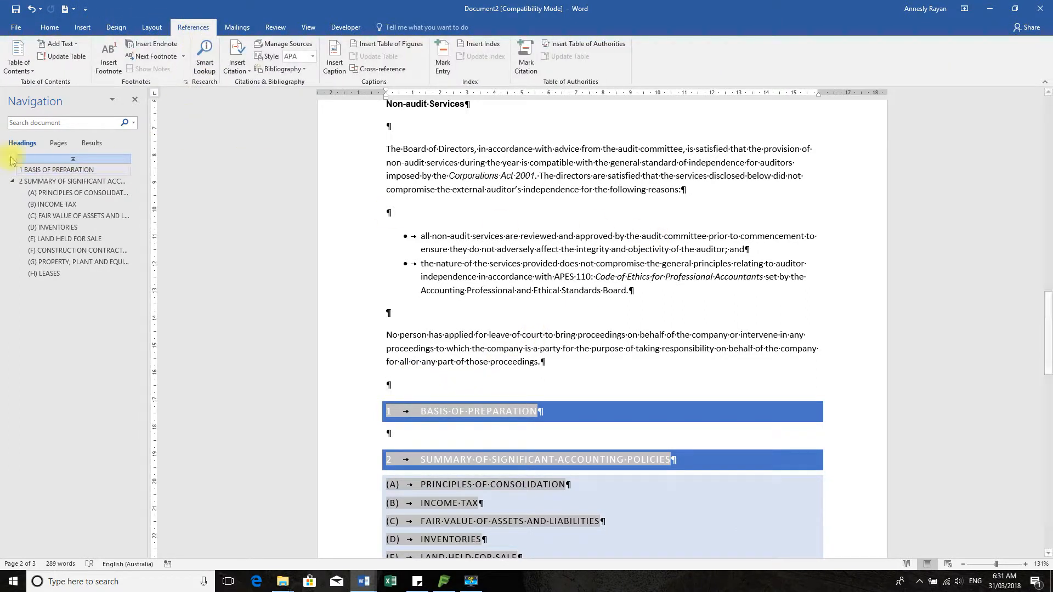
pyautogui.click(18, 60)
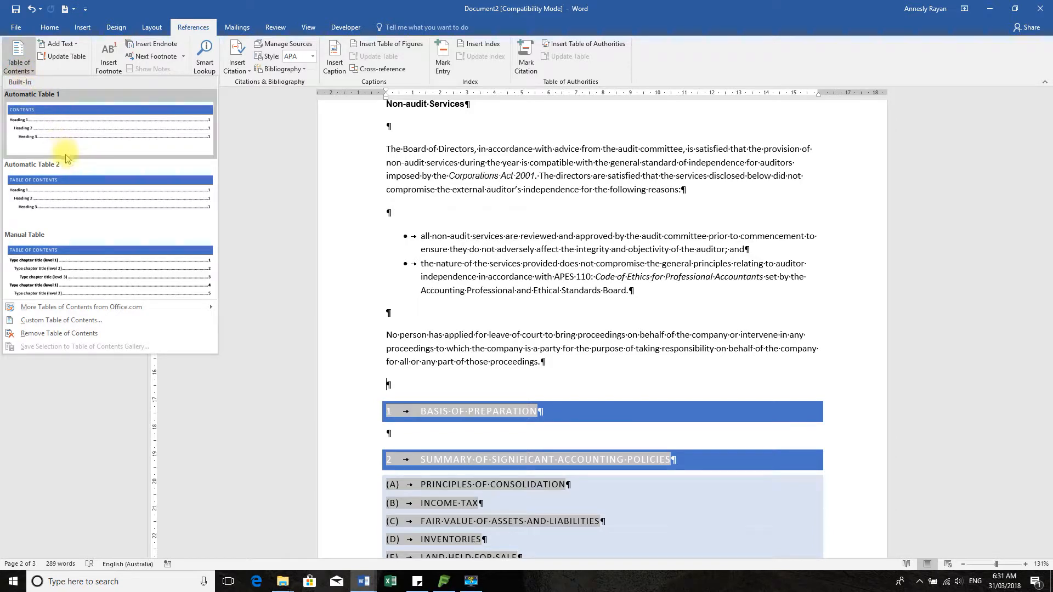
pyautogui.click(76, 129)
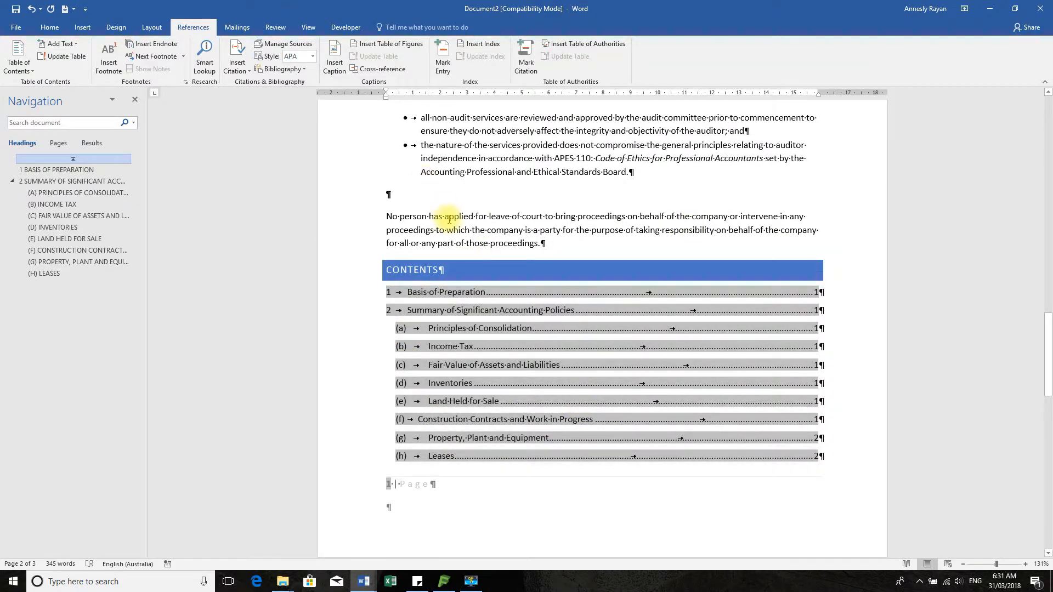
# Paste the copied proceedings paragraph under the Basis of Preparation heading
pyautogui.scroll(2, 444, 211)
pyautogui.moveTo(364, 285); pyautogui.dragTo(363, 312)
pyautogui.hotkey('ctrl', 'c')
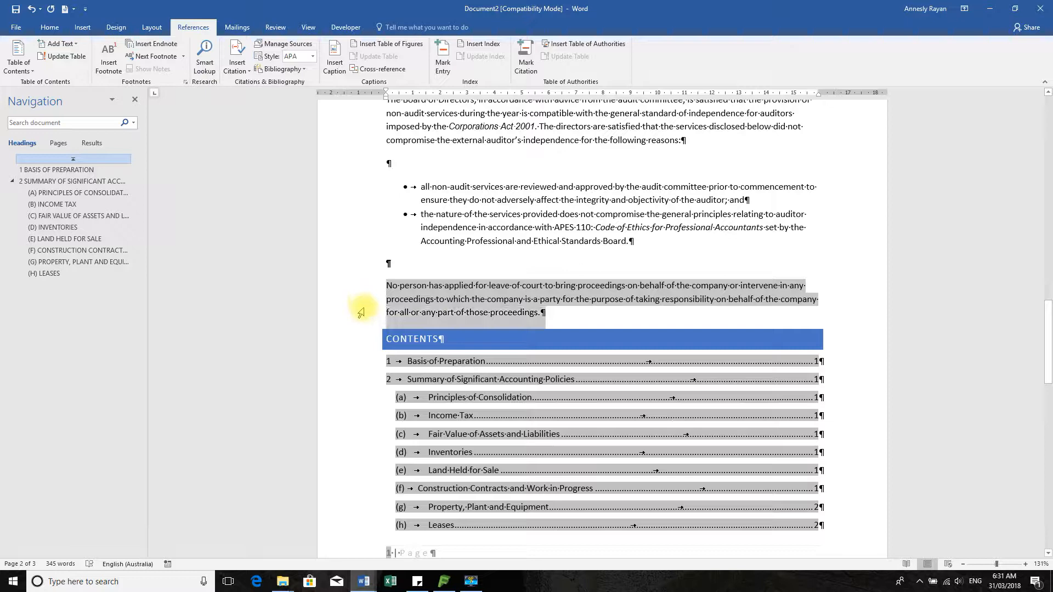
pyautogui.scroll(-8, 627, 265)
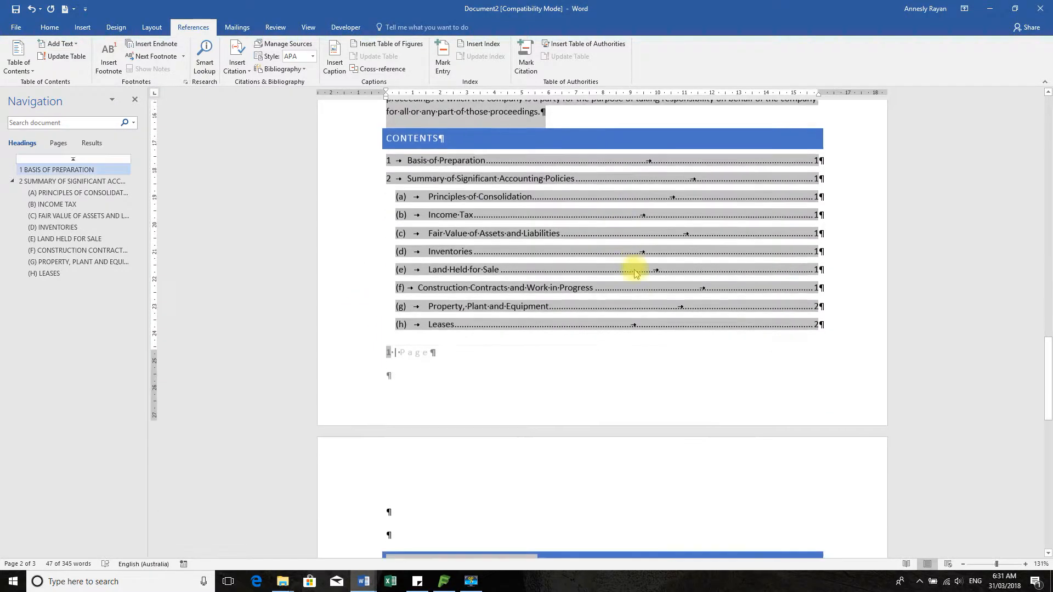
pyautogui.click(421, 413)
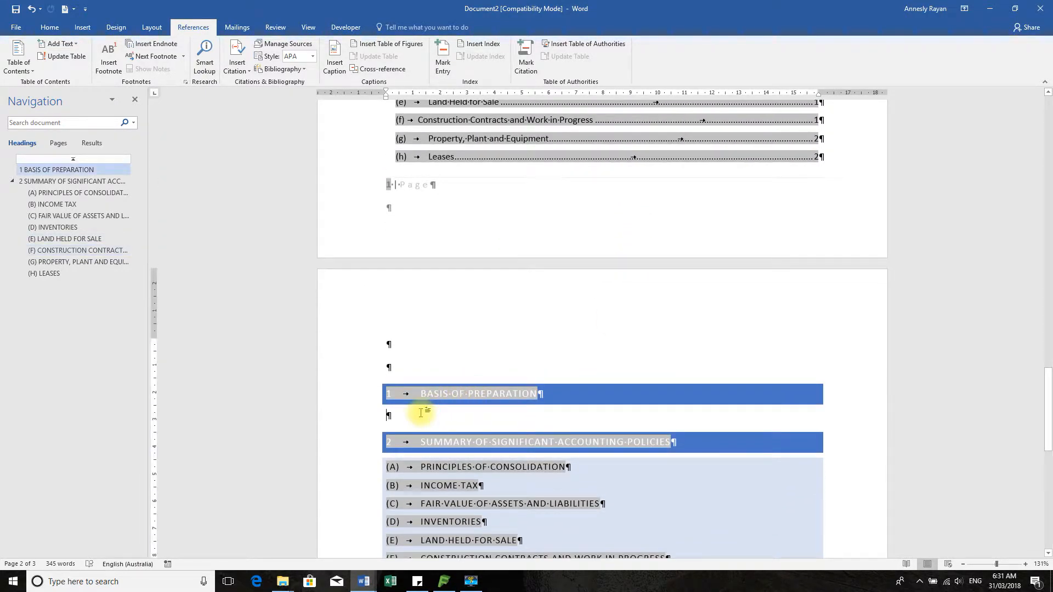
pyautogui.hotkey('ctrl', 'v')
pyautogui.hotkey('ctrl', 'v')
pyautogui.scroll(-6, 663, 344)
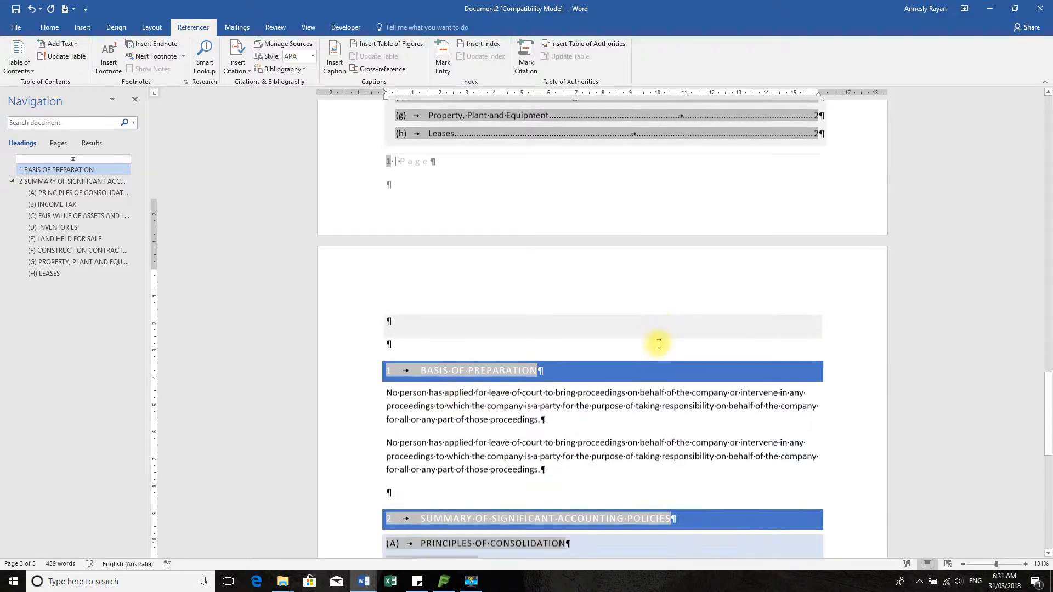
pyautogui.scroll(9, 665, 345)
pyautogui.scroll(5, 669, 347)
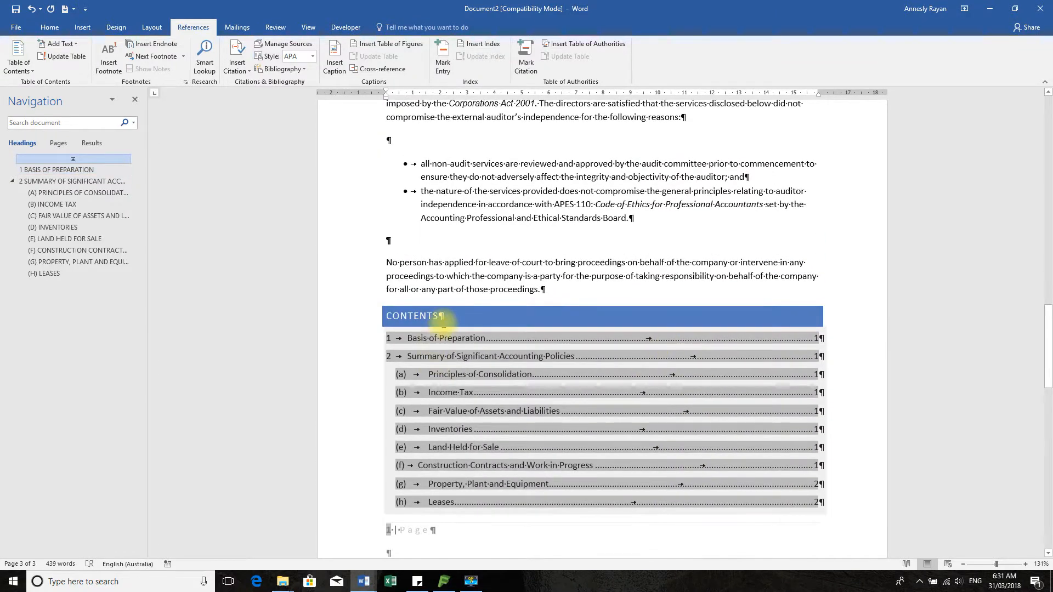
# Navigate between the main headings and paste the paragraph again on page 3
pyautogui.click(79, 169)
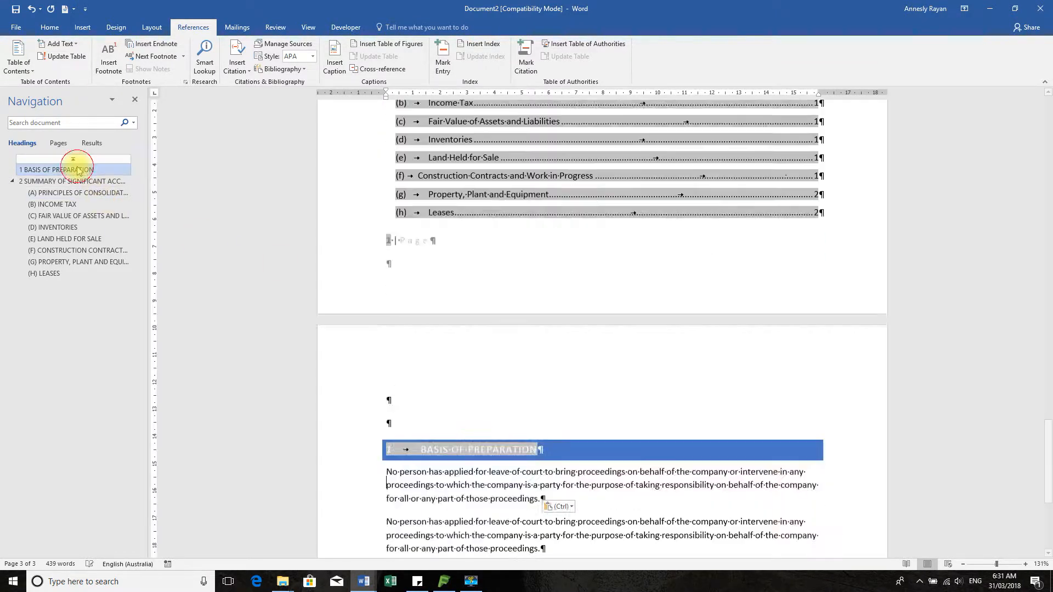
pyautogui.click(70, 184)
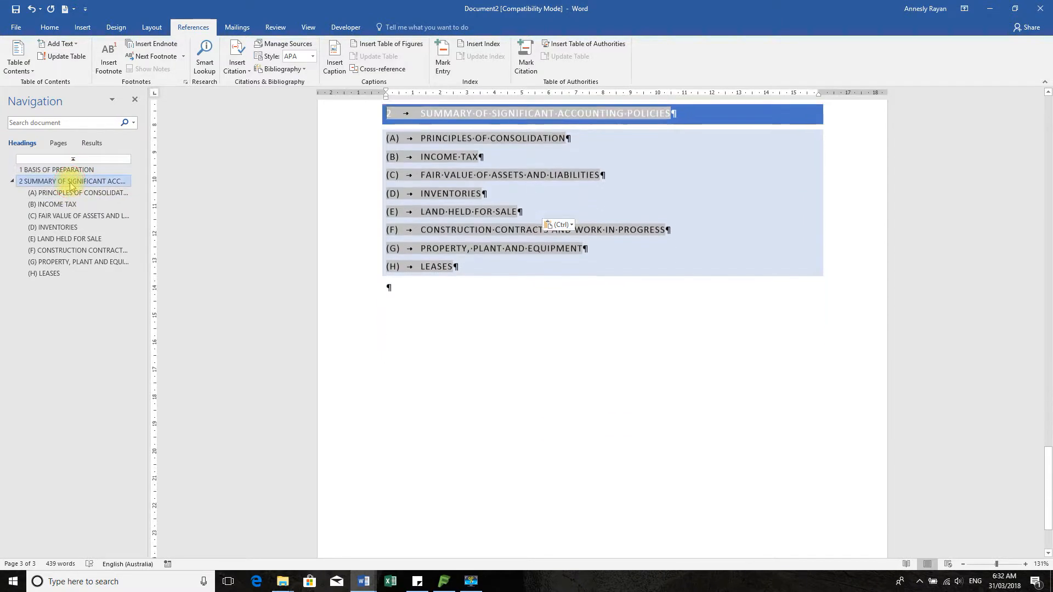
pyautogui.click(70, 170)
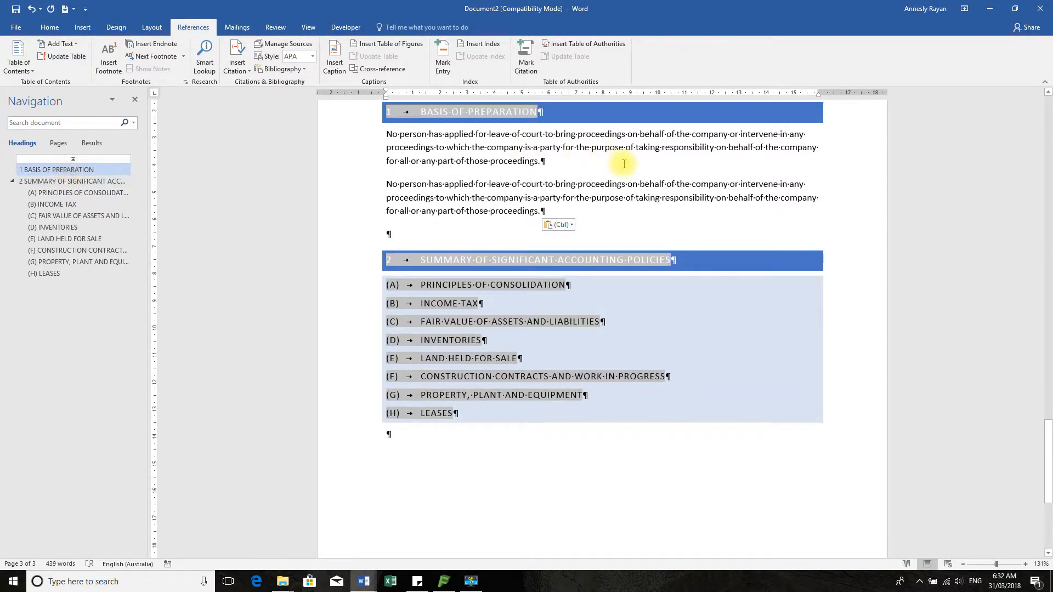
pyautogui.scroll(10, 625, 164)
pyautogui.scroll(1, 626, 165)
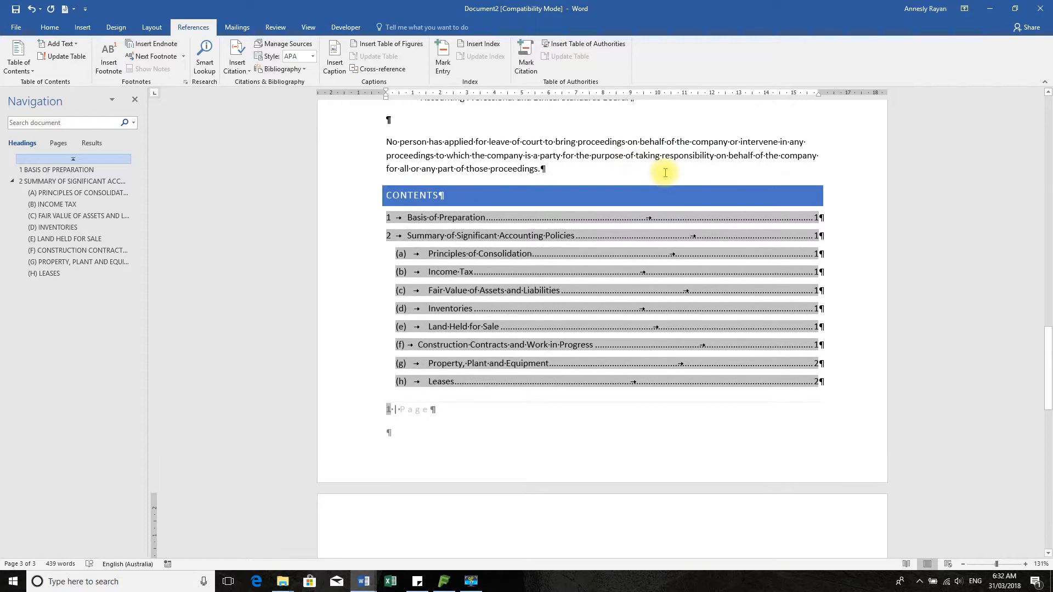
pyautogui.scroll(10, 664, 171)
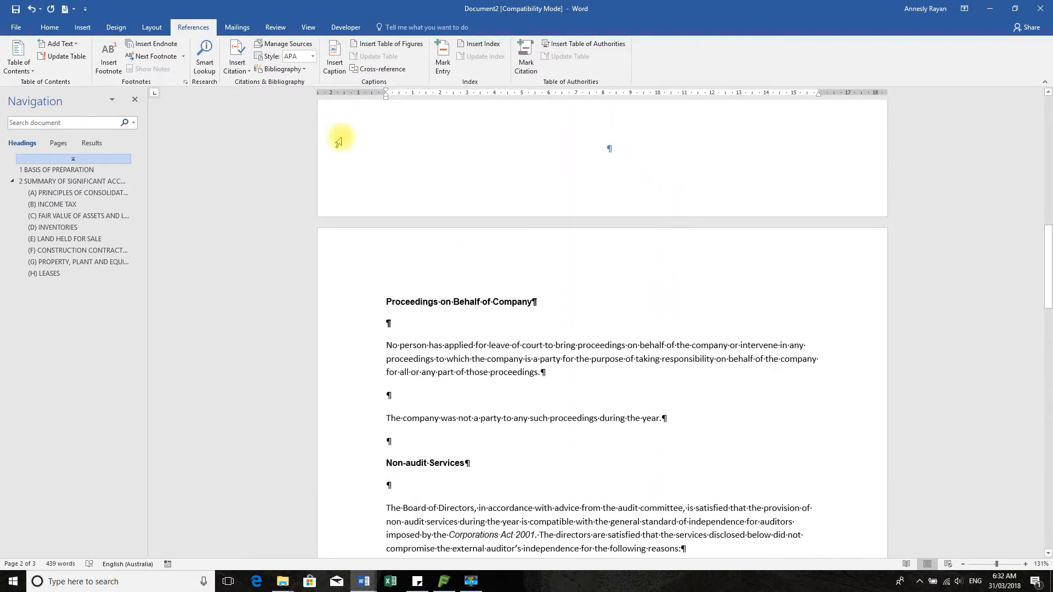
pyautogui.click(49, 26)
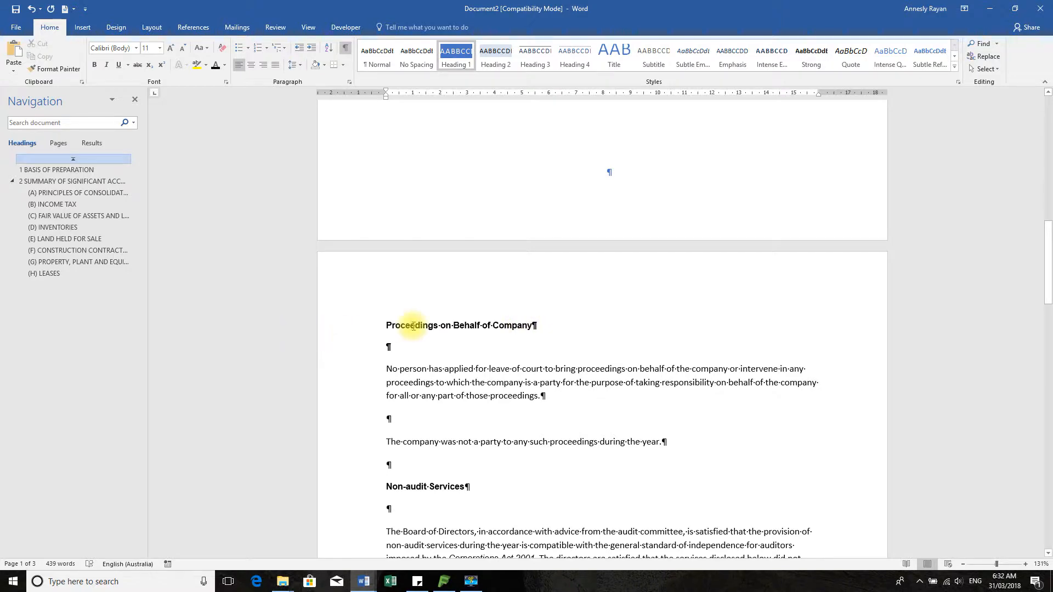
pyautogui.scroll(-10, 517, 336)
pyautogui.hotkey('ctrl', 'v')
pyautogui.click(470, 289)
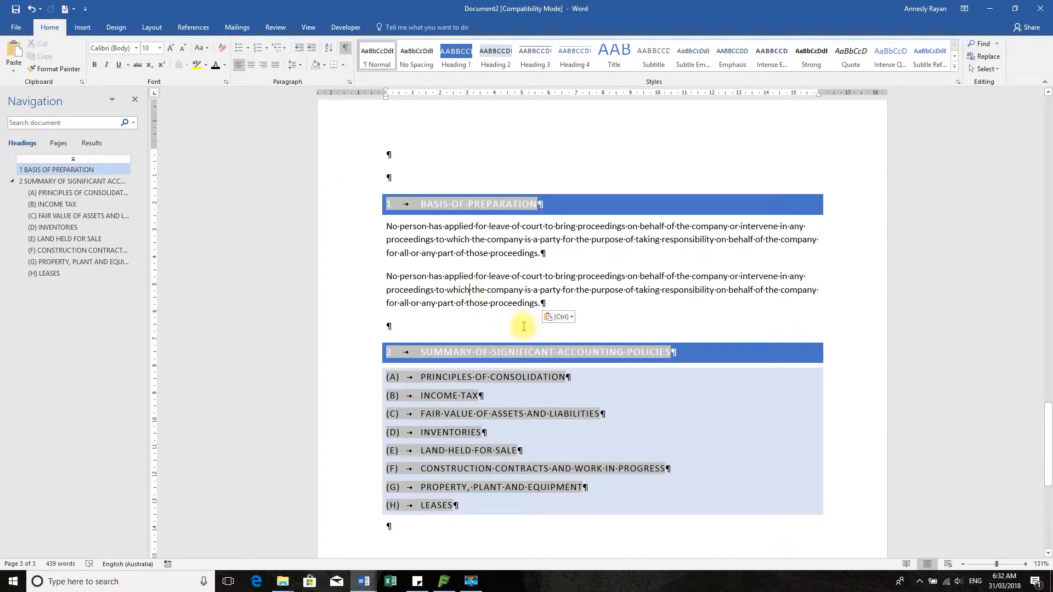
# Make the BASIS OF PREPARATION heading text dark after checking the list items
pyautogui.click(353, 413)
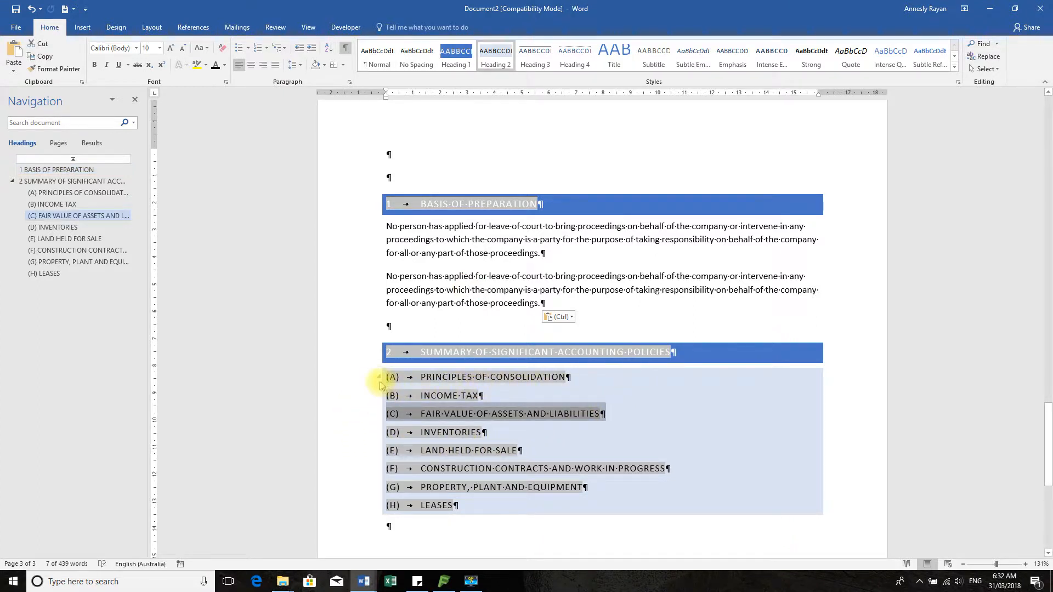
pyautogui.moveTo(370, 378); pyautogui.dragTo(376, 505)
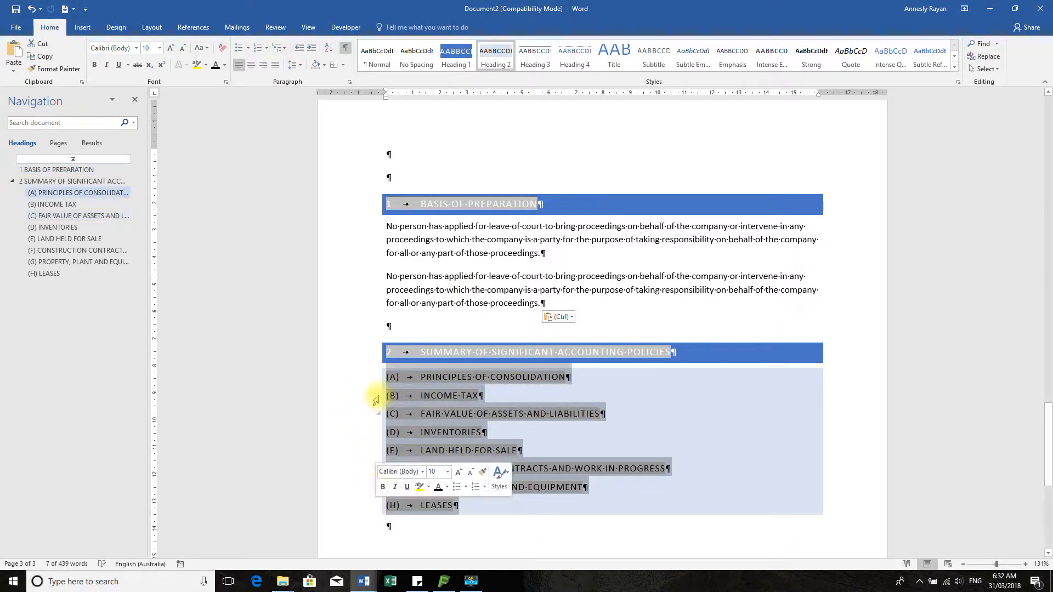
pyautogui.click(505, 204)
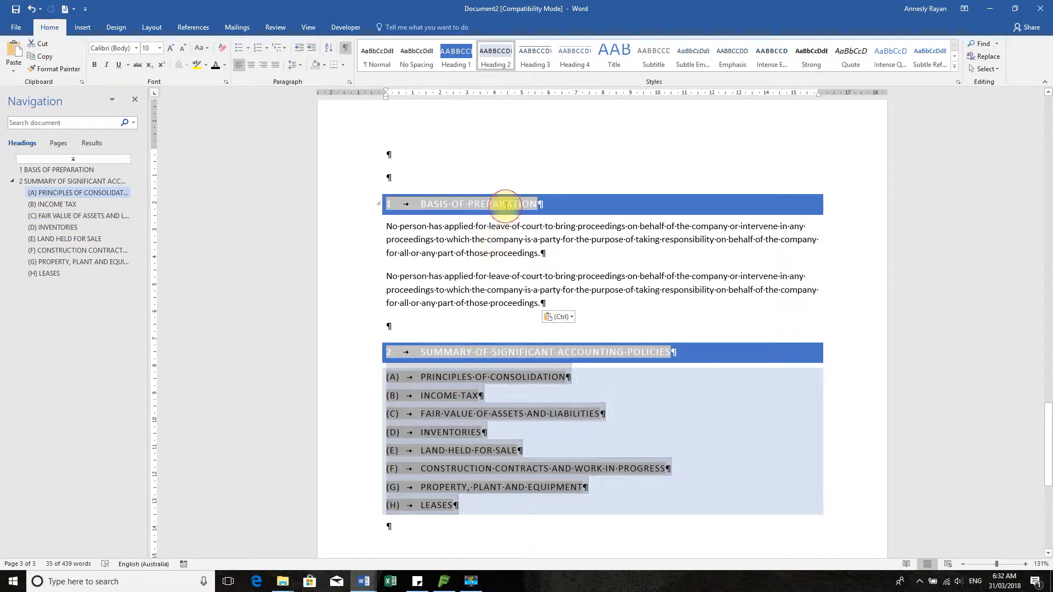
pyautogui.click(350, 352)
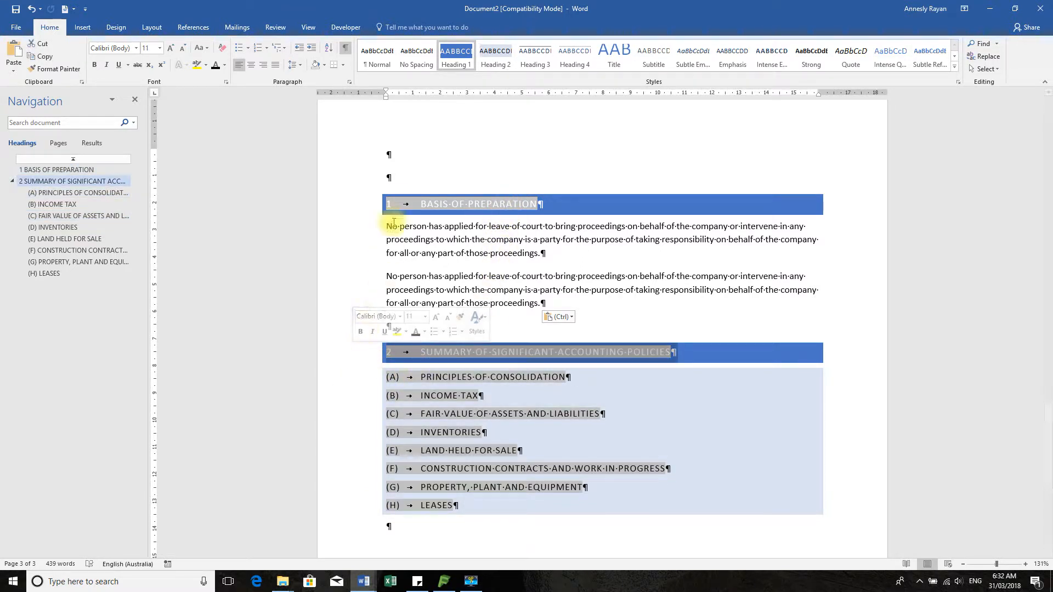
pyautogui.click(396, 202)
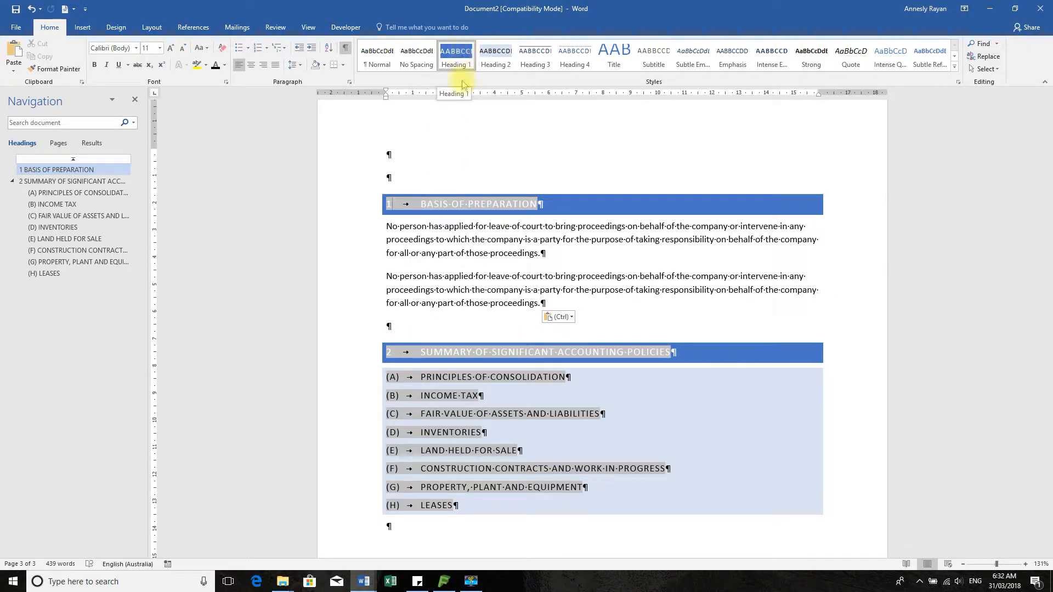
pyautogui.click(327, 215)
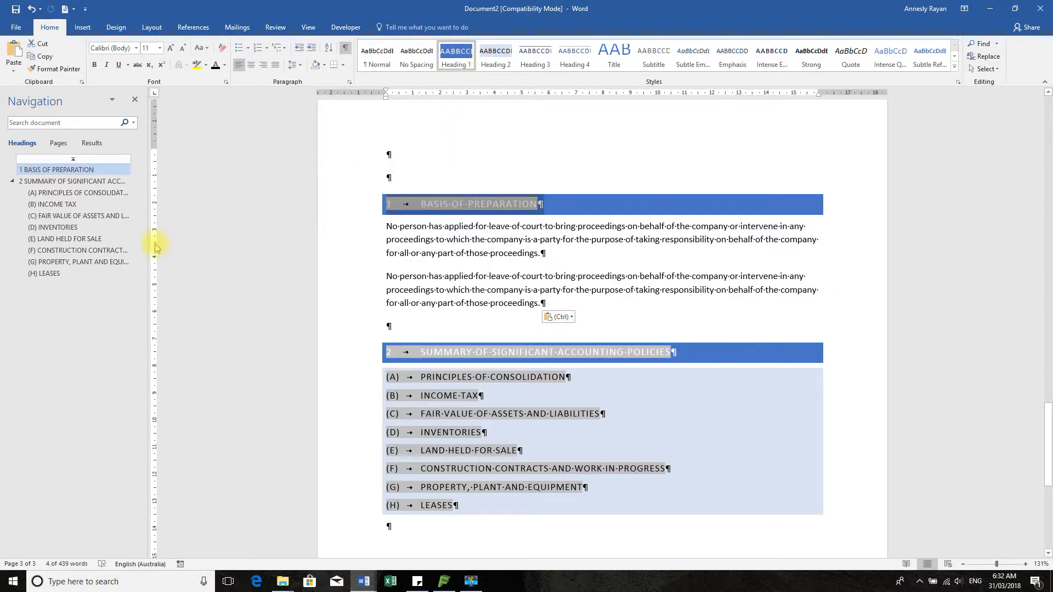
pyautogui.click(216, 66)
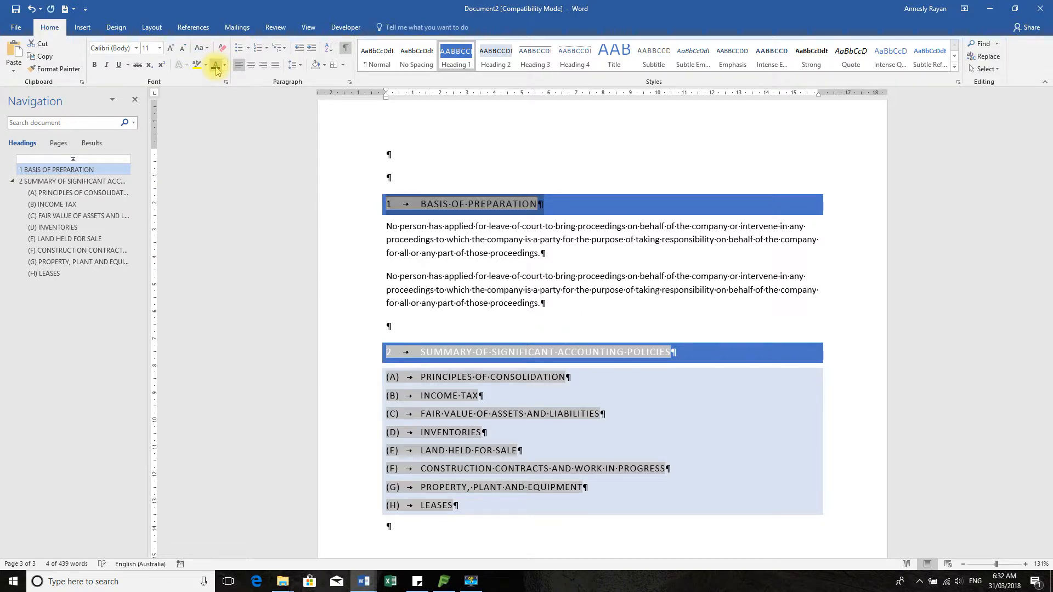
pyautogui.click(474, 256)
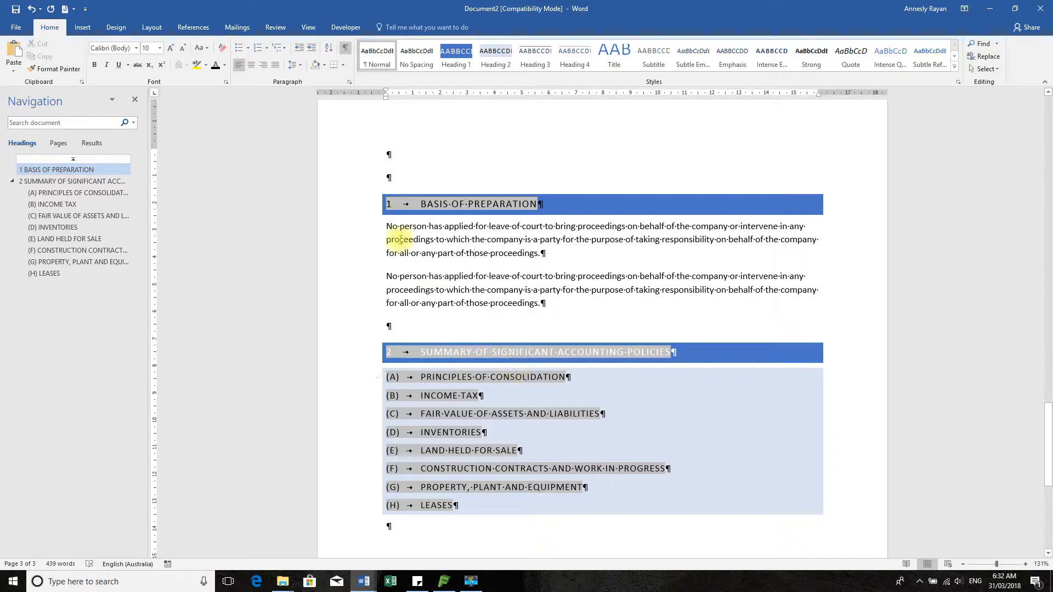
# Set the Heading 1 style's font colour to Automatic, then reopen its Modify Style dialog
pyautogui.click(348, 207)
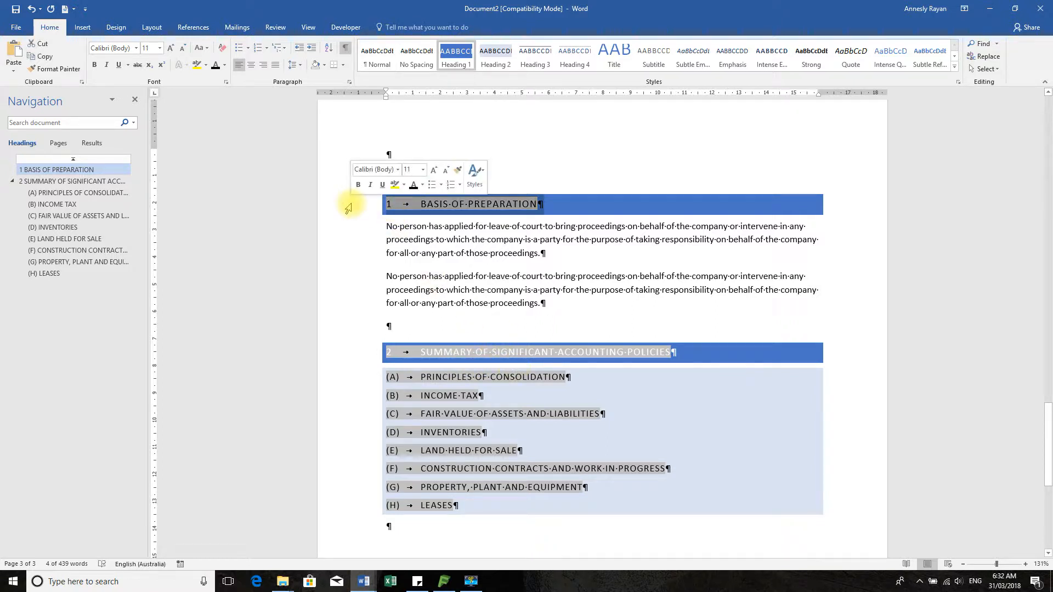
pyautogui.rightClick(459, 58)
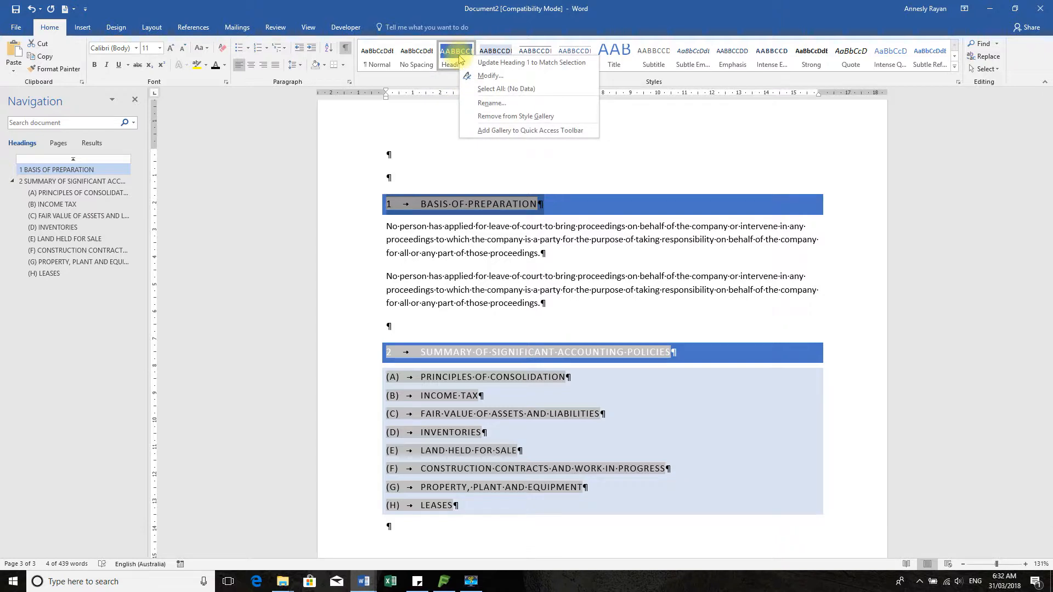
pyautogui.click(490, 75)
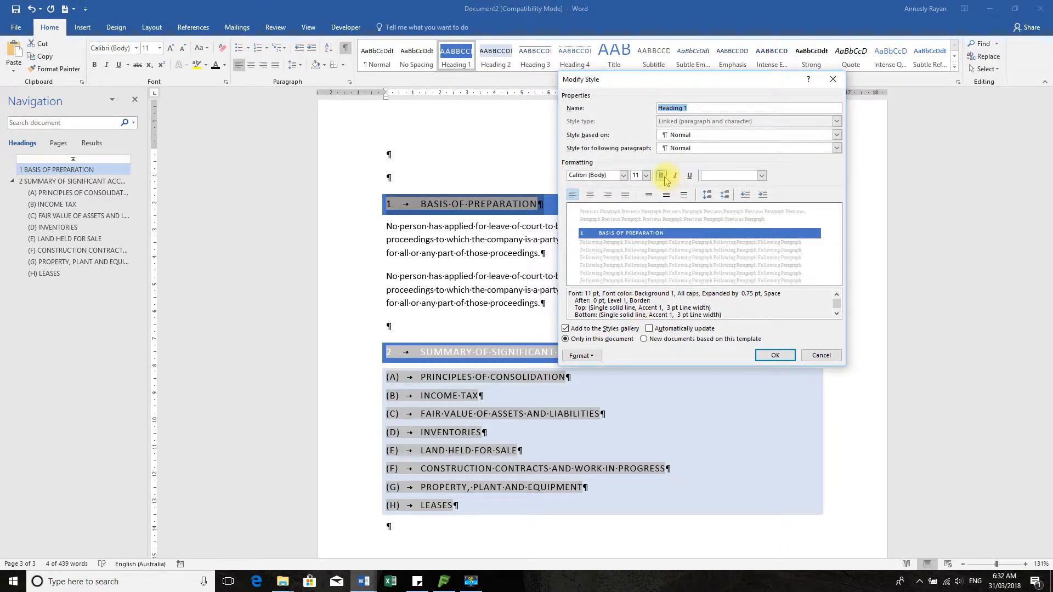
pyautogui.click(762, 175)
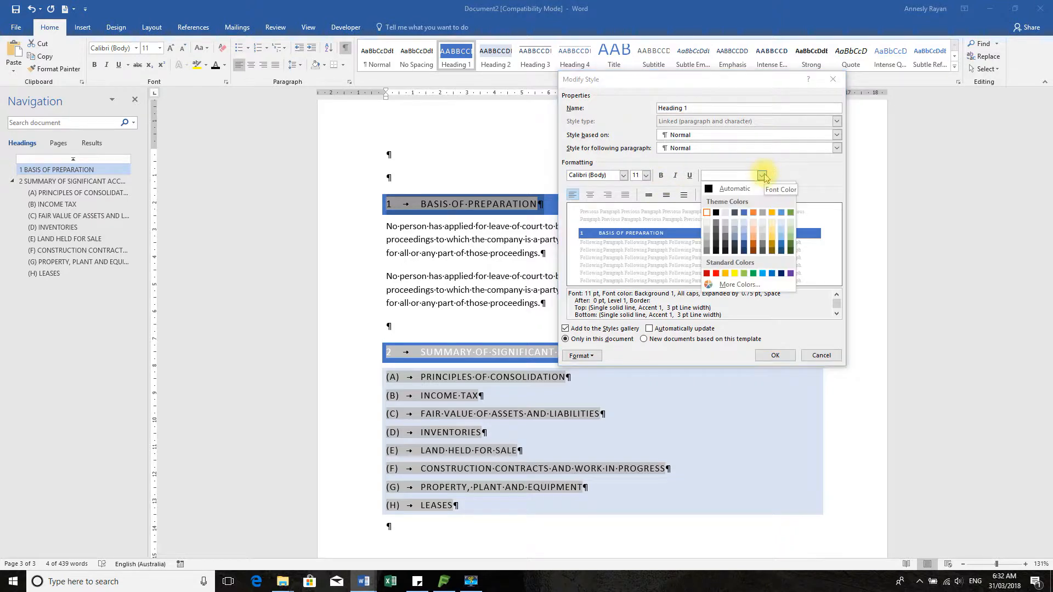
pyautogui.click(763, 189)
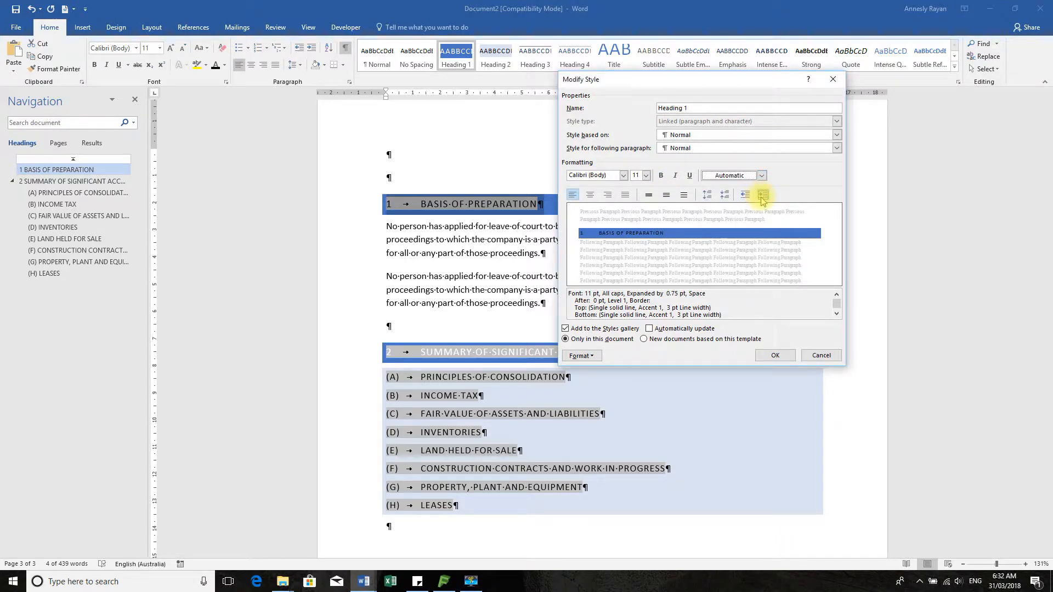
pyautogui.click(773, 354)
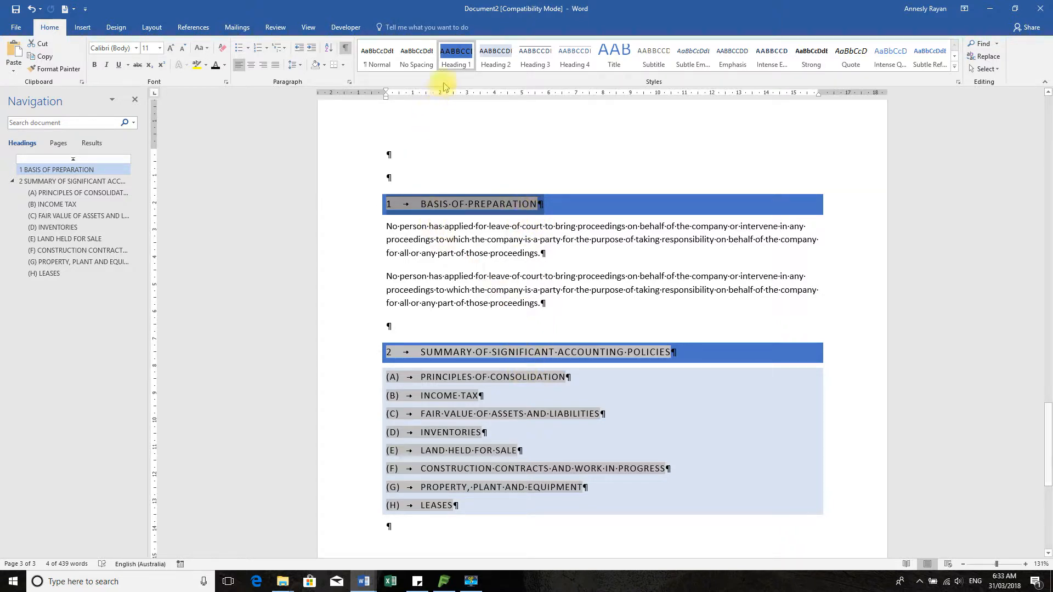
pyautogui.rightClick(453, 57)
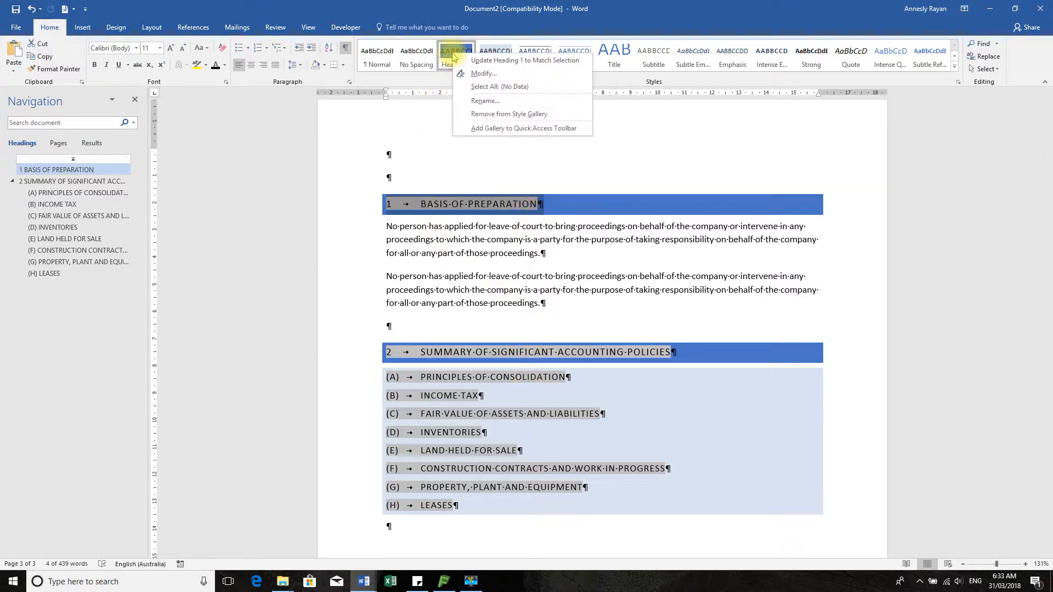
pyautogui.click(477, 73)
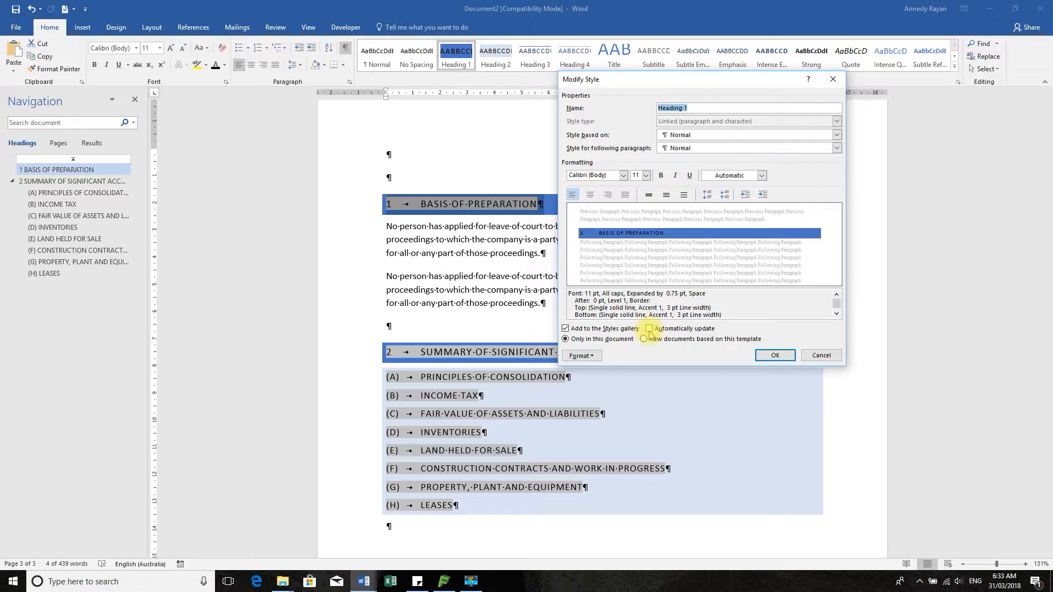
# Turn on Automatically update for the Heading 1 style, then reselect the Basis of Preparation heading
pyautogui.click(650, 329)
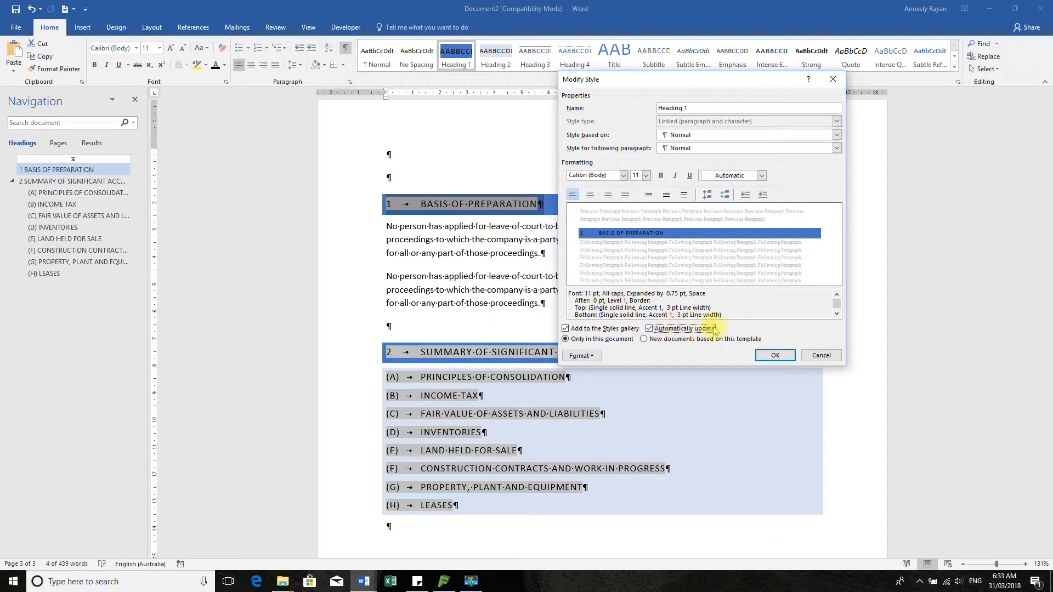
pyautogui.click(775, 355)
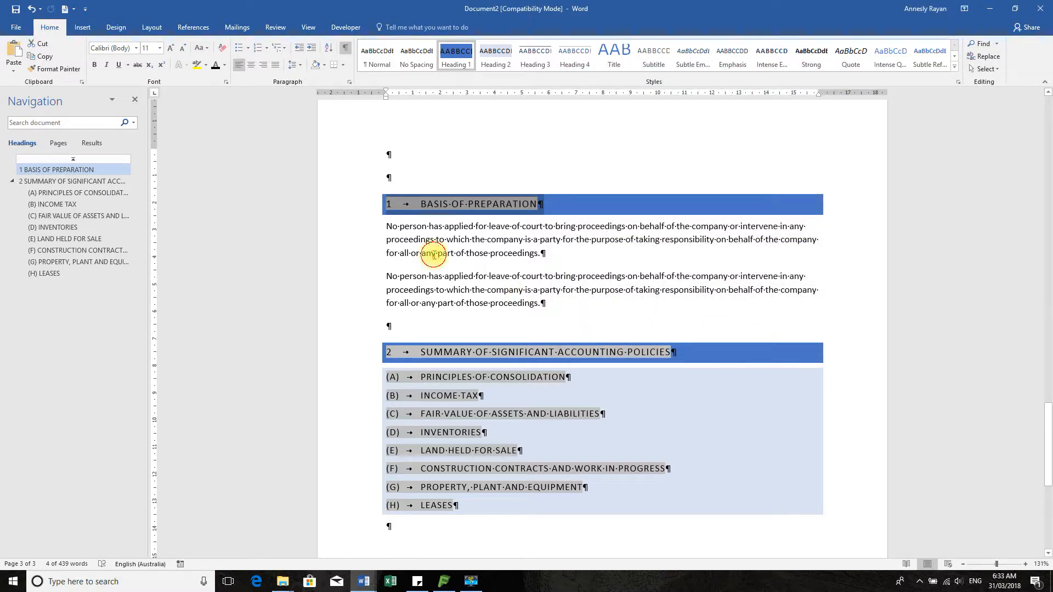
pyautogui.click(433, 255)
pyautogui.click(352, 206)
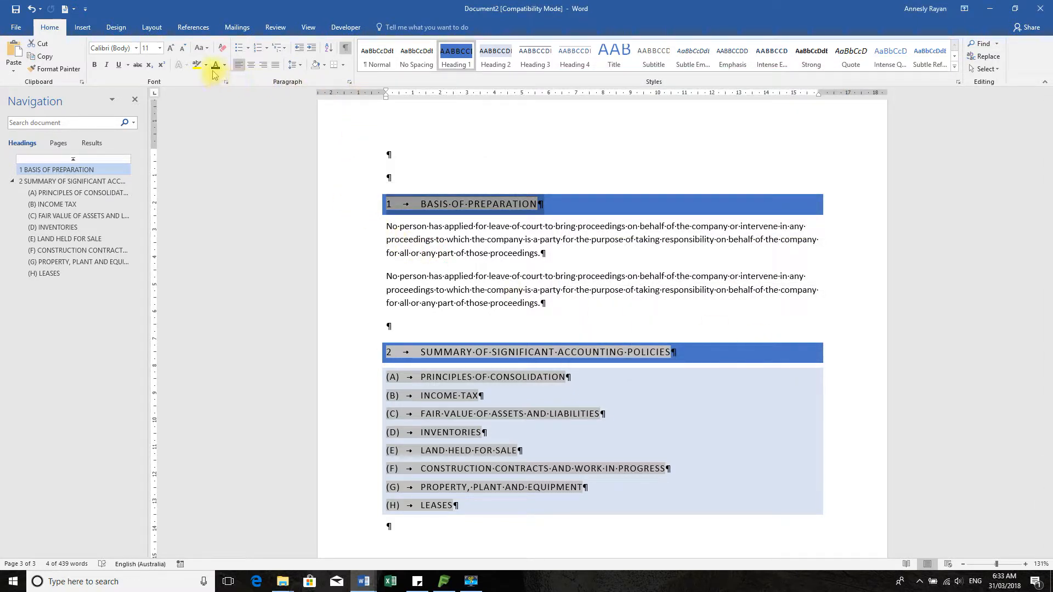
# Remove the blue shading from the Basis of Preparation heading and make it bold
pyautogui.click(312, 65)
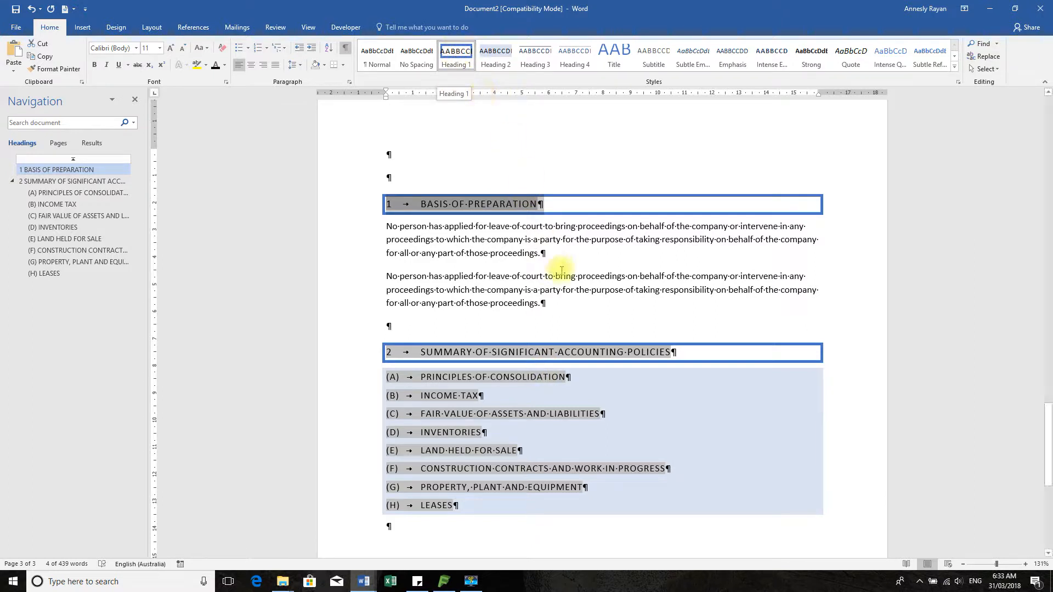
pyautogui.click(554, 289)
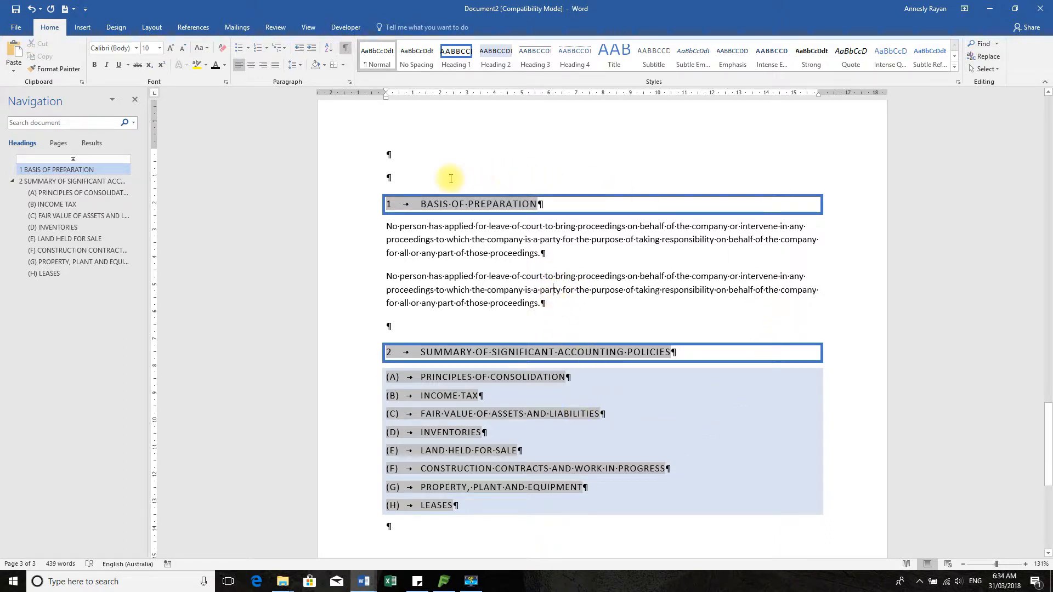
pyautogui.click(341, 205)
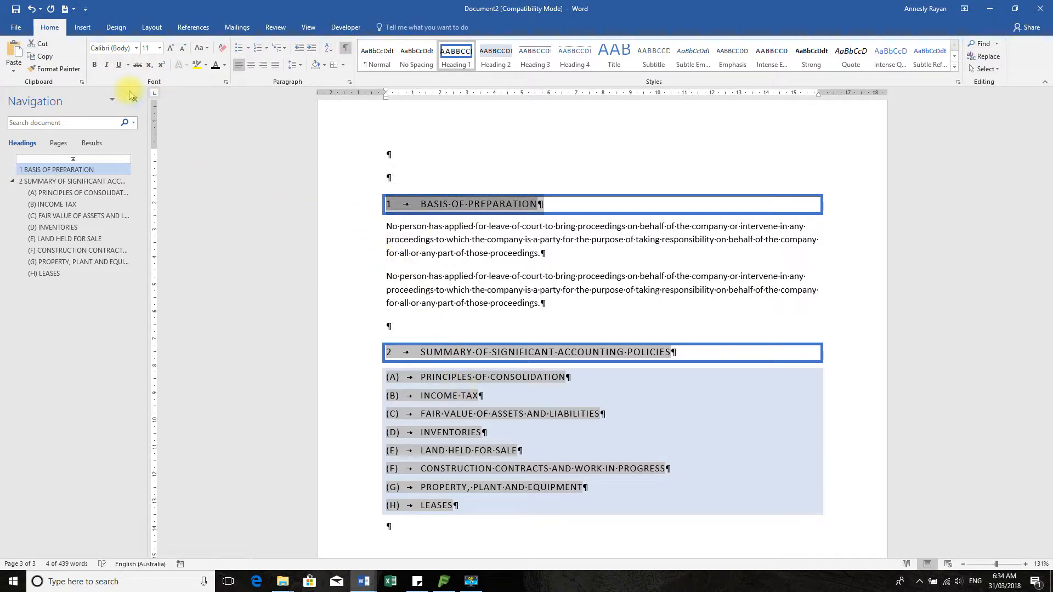
pyautogui.click(96, 64)
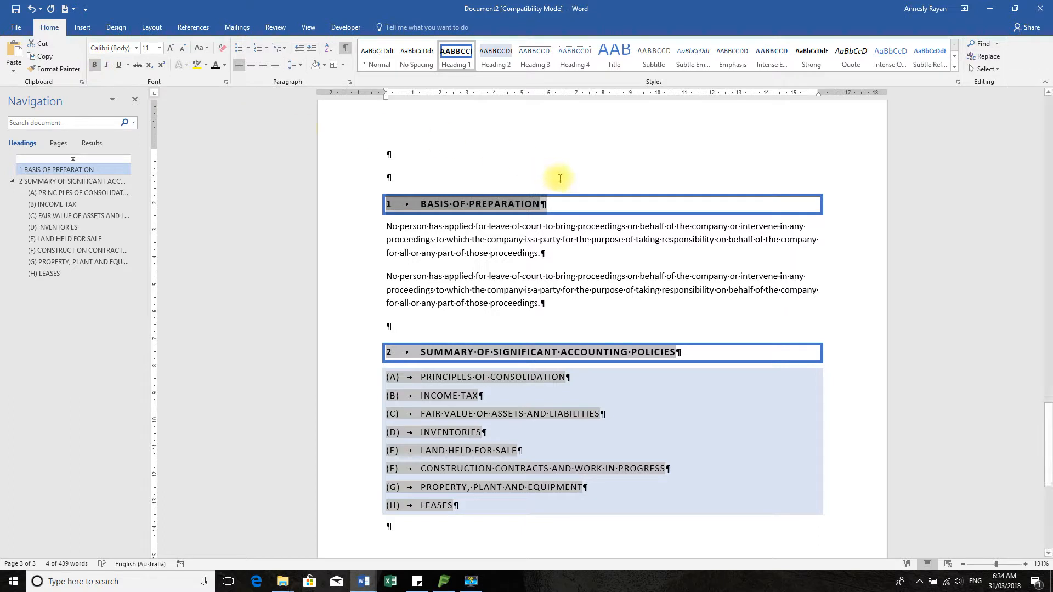
pyautogui.click(576, 254)
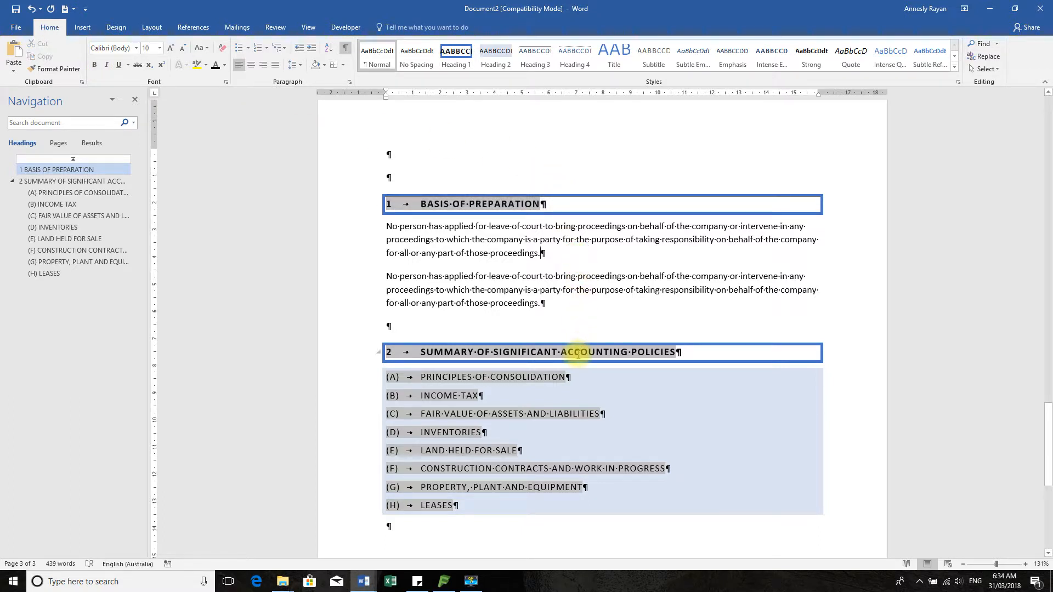
pyautogui.click(454, 64)
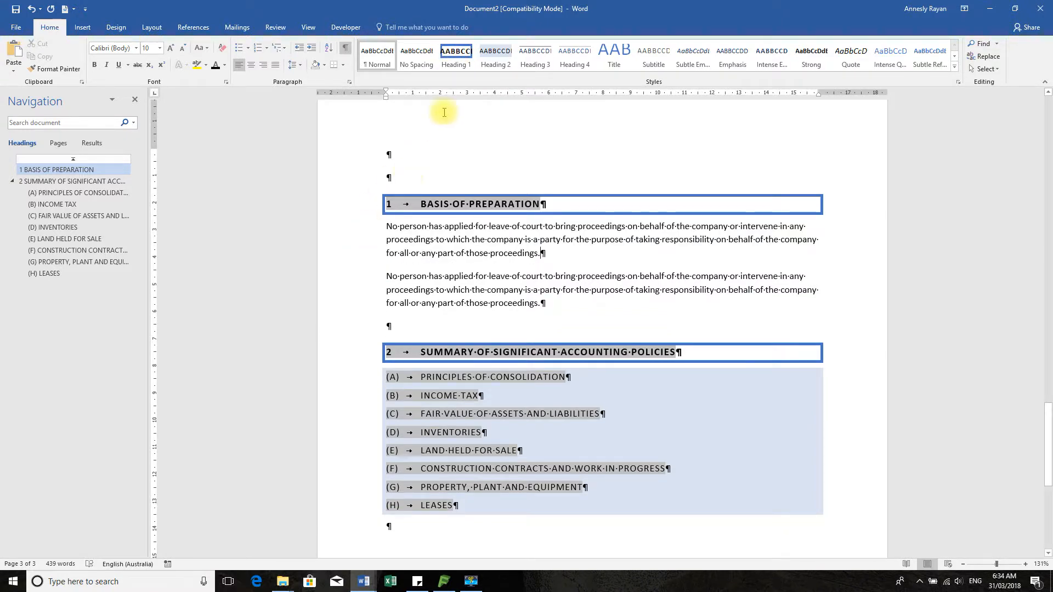
pyautogui.click(460, 56)
# Turn off Automatically update in the Heading 1 Modify Style dialog
pyautogui.rightClick(462, 58)
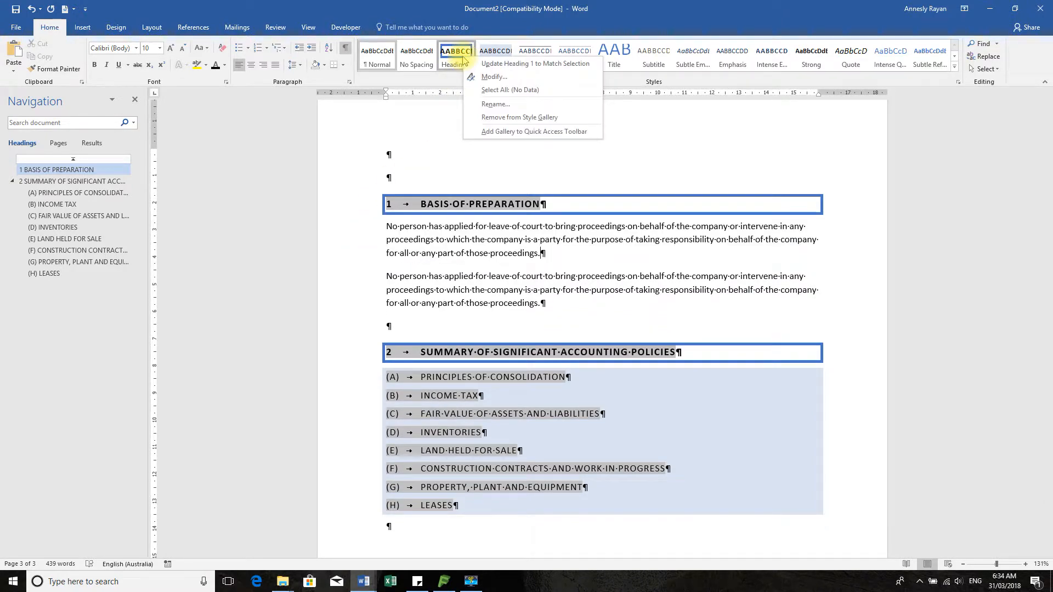
pyautogui.click(494, 77)
pyautogui.click(662, 329)
pyautogui.click(651, 329)
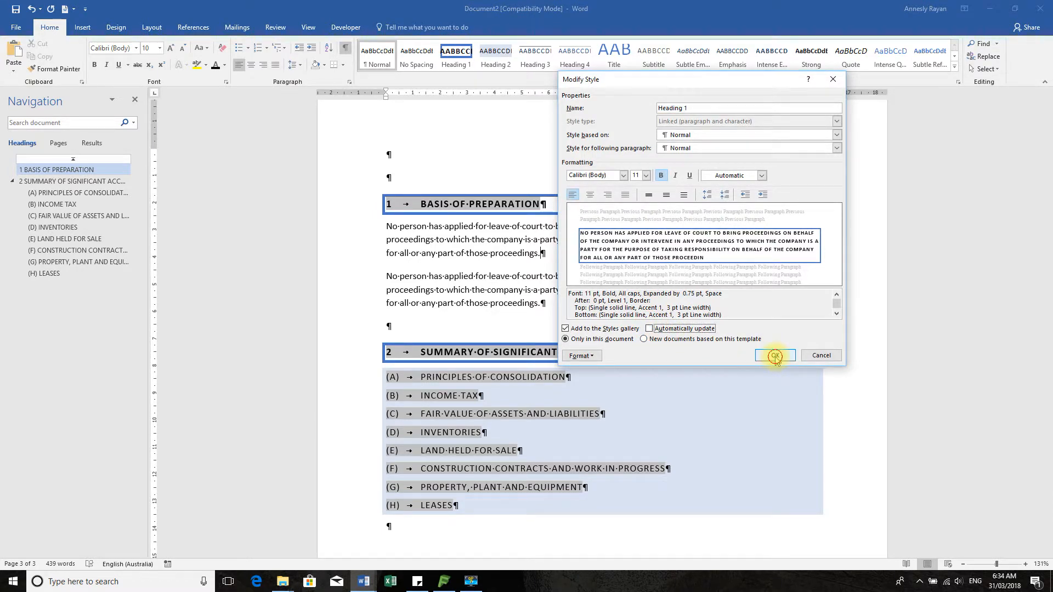
pyautogui.click(775, 356)
pyautogui.click(466, 301)
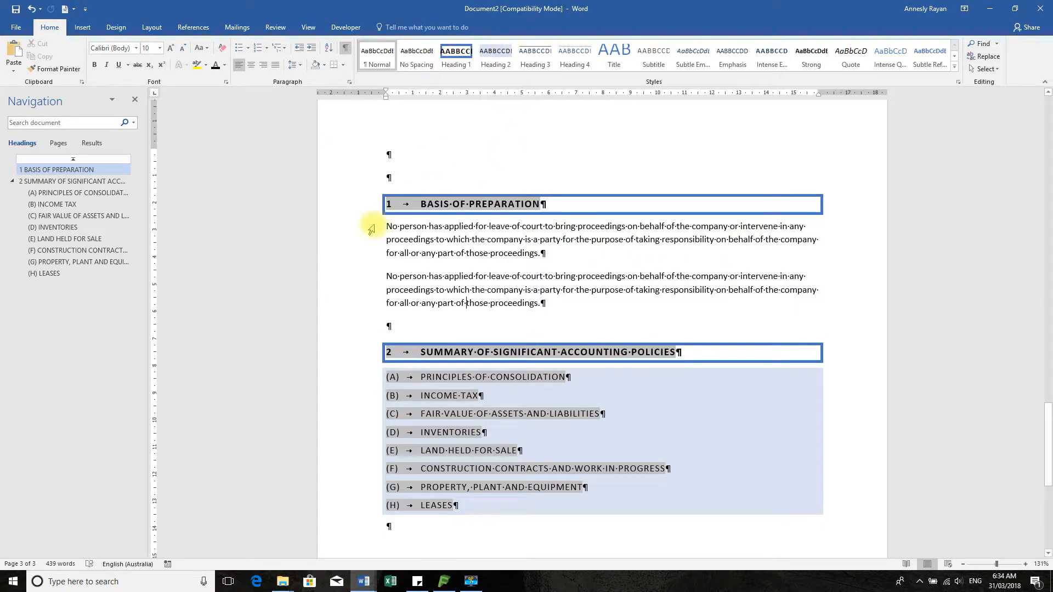
pyautogui.click(358, 205)
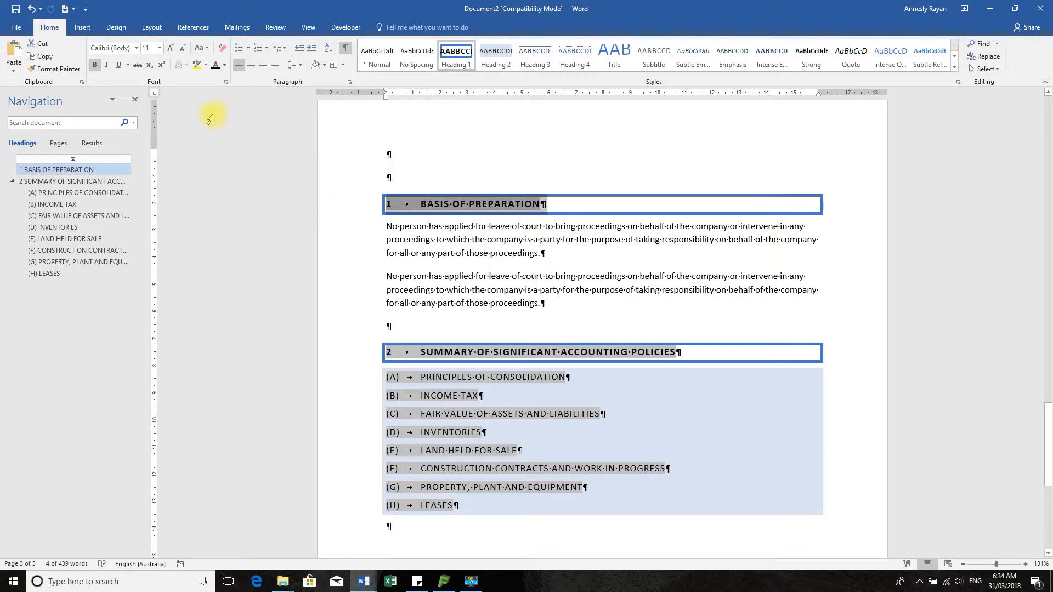
# Remove all paragraph borders from the Basis of Preparation heading
pyautogui.click(344, 65)
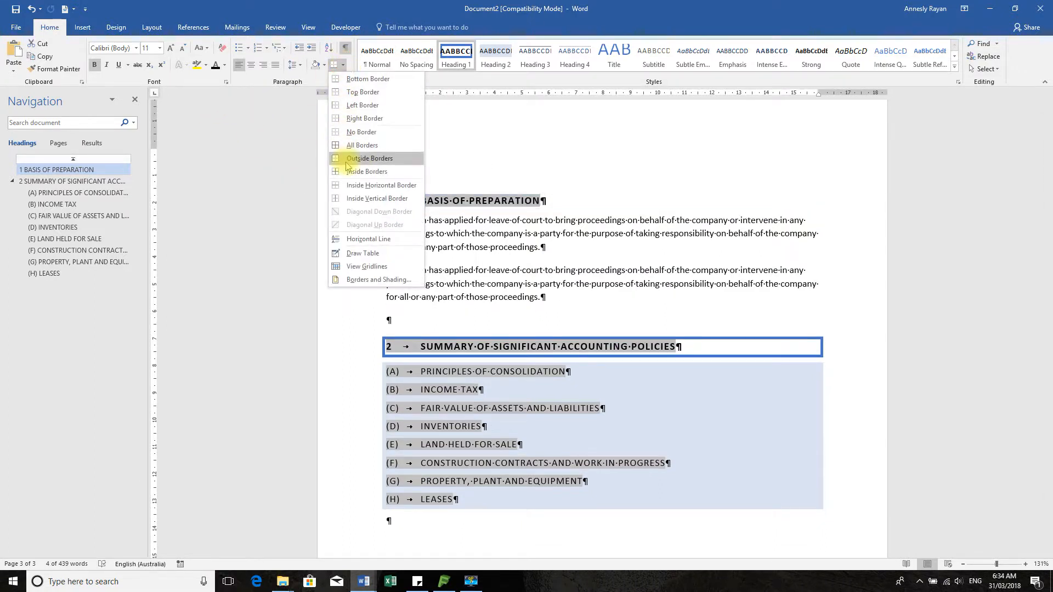
pyautogui.click(341, 133)
pyautogui.click(529, 247)
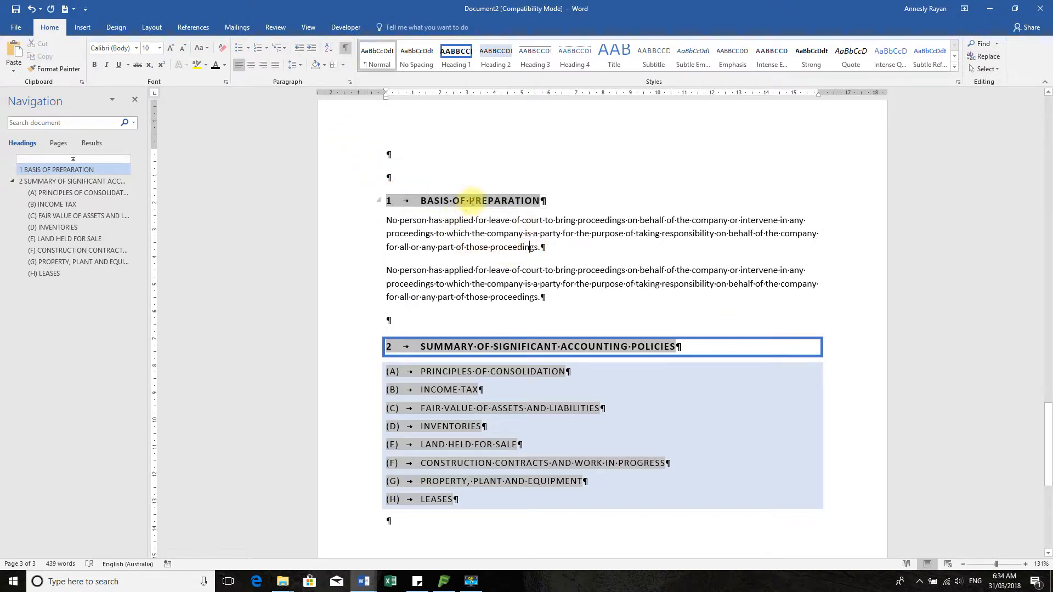
pyautogui.click(463, 58)
pyautogui.hotkey('ctrl', 'z')
# Update Heading 1 to match the borderless Basis of Preparation heading
pyautogui.click(368, 201)
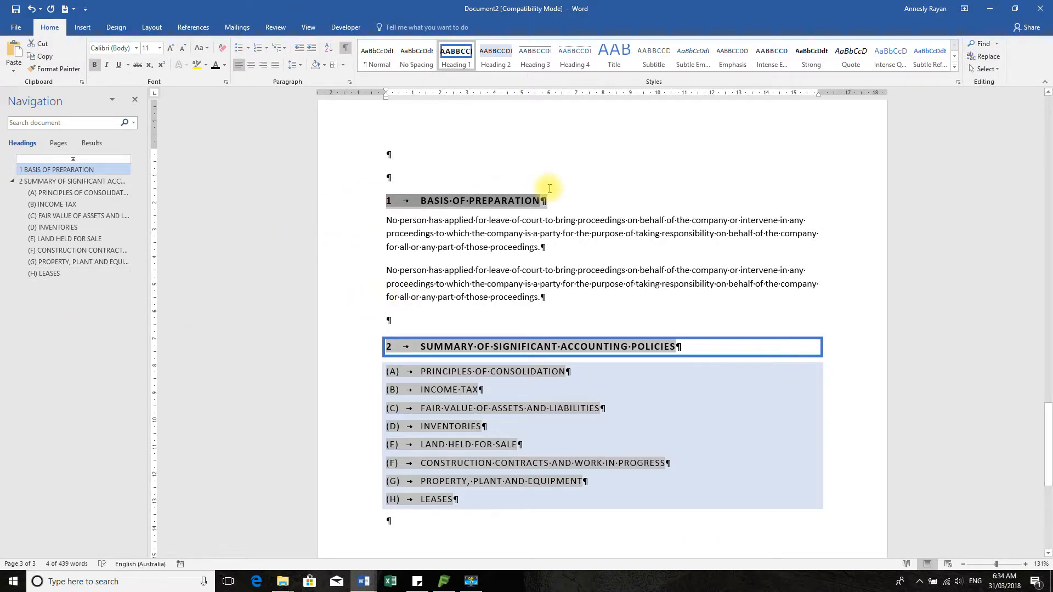
pyautogui.rightClick(464, 62)
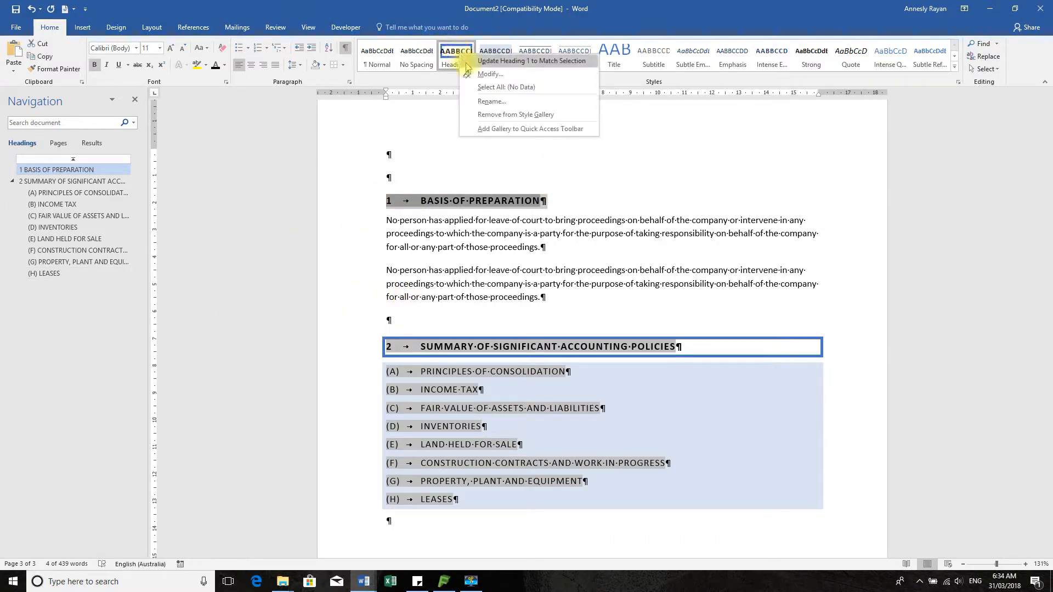
pyautogui.click(569, 61)
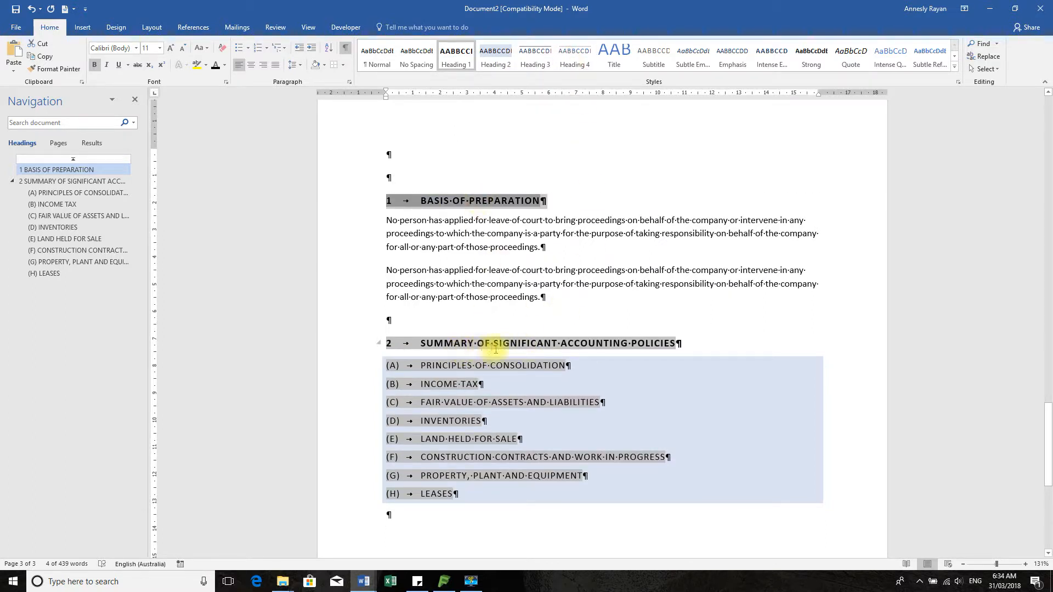
pyautogui.click(513, 297)
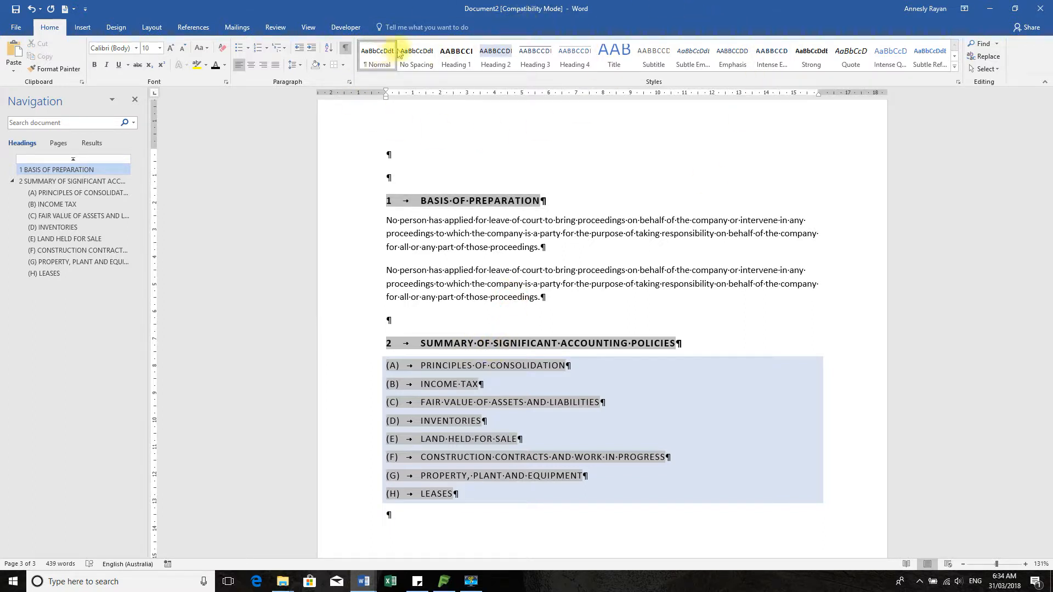
pyautogui.rightClick(465, 59)
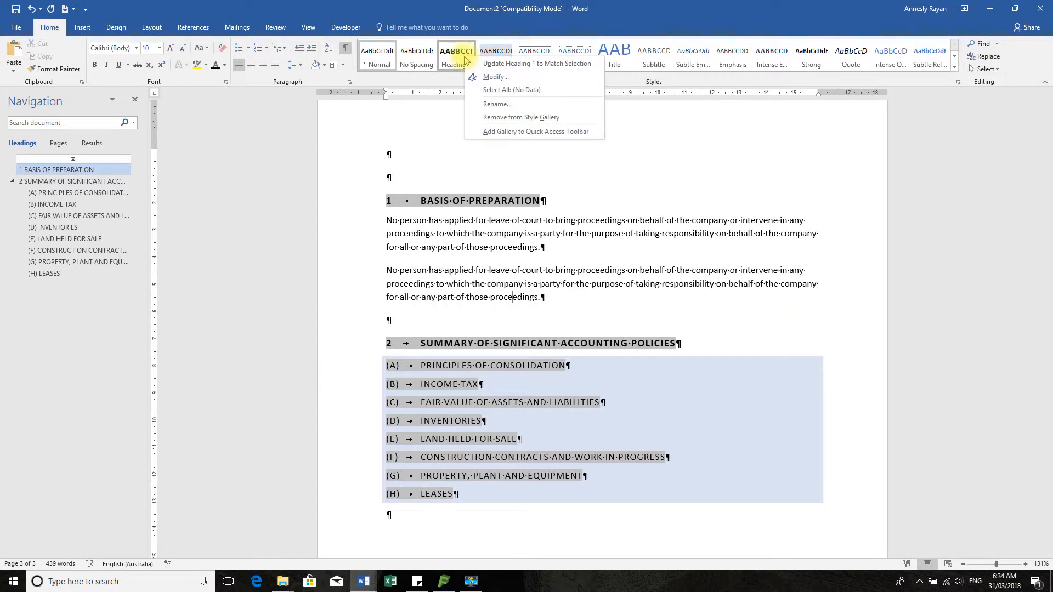
pyautogui.click(514, 75)
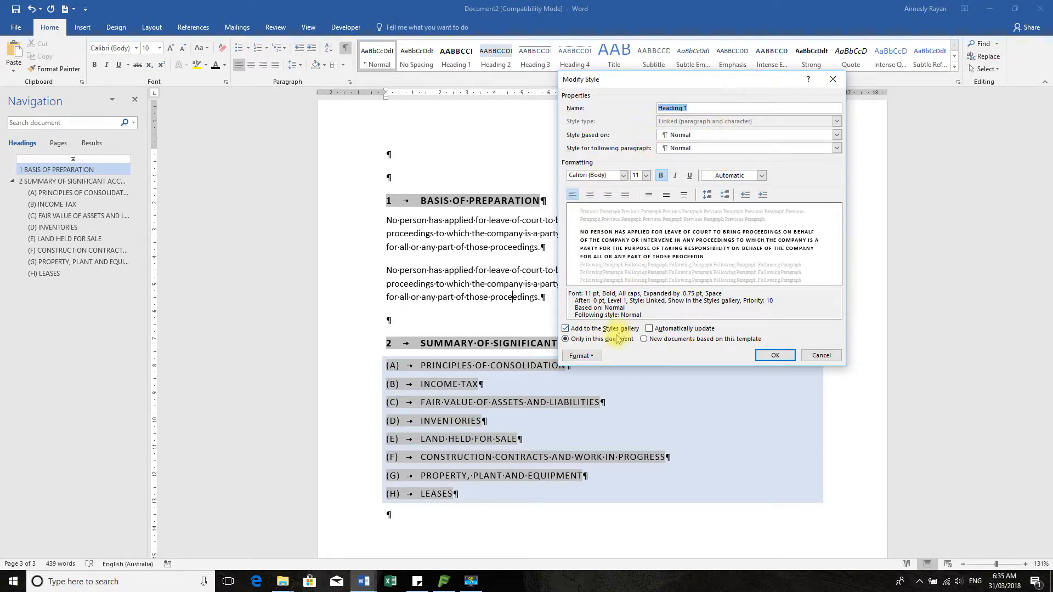
pyautogui.click(590, 357)
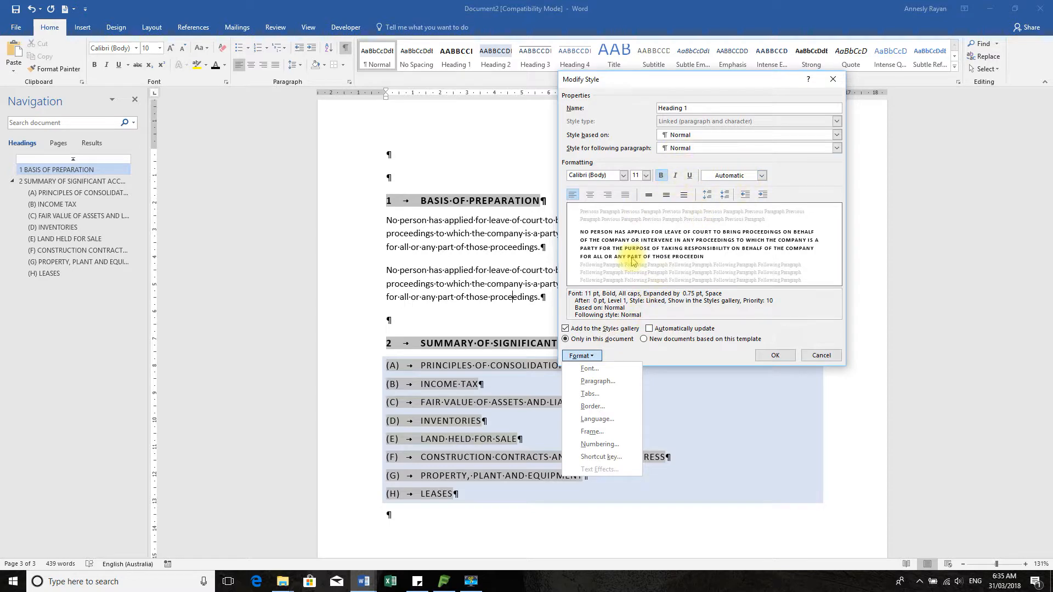
pyautogui.click(768, 352)
pyautogui.click(821, 355)
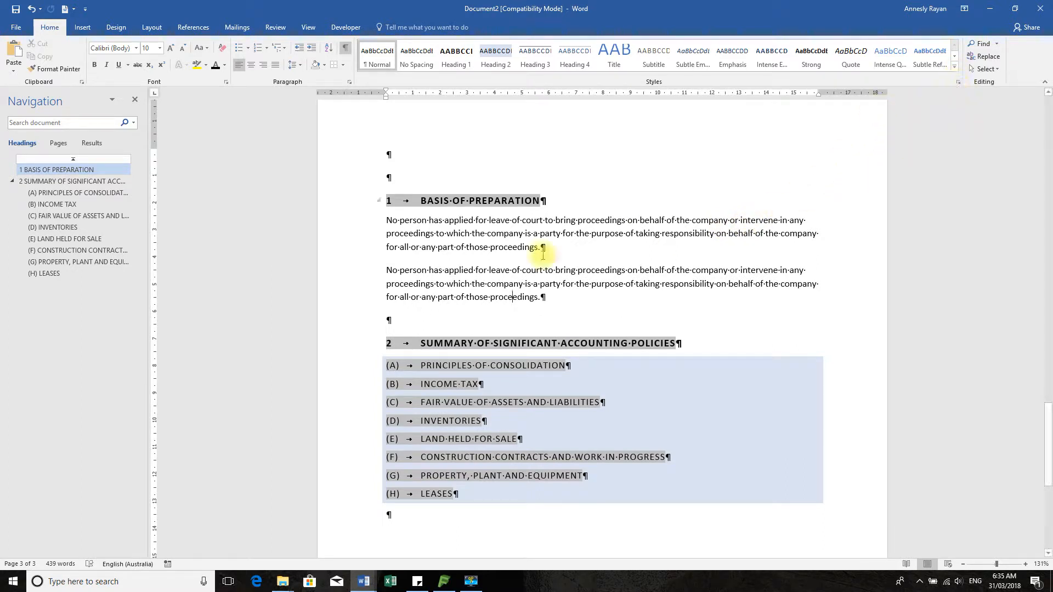
pyautogui.click(356, 222)
# Indent the first body paragraph under Basis of Preparation one step to align with the heading
pyautogui.moveTo(356, 227); pyautogui.dragTo(357, 257)
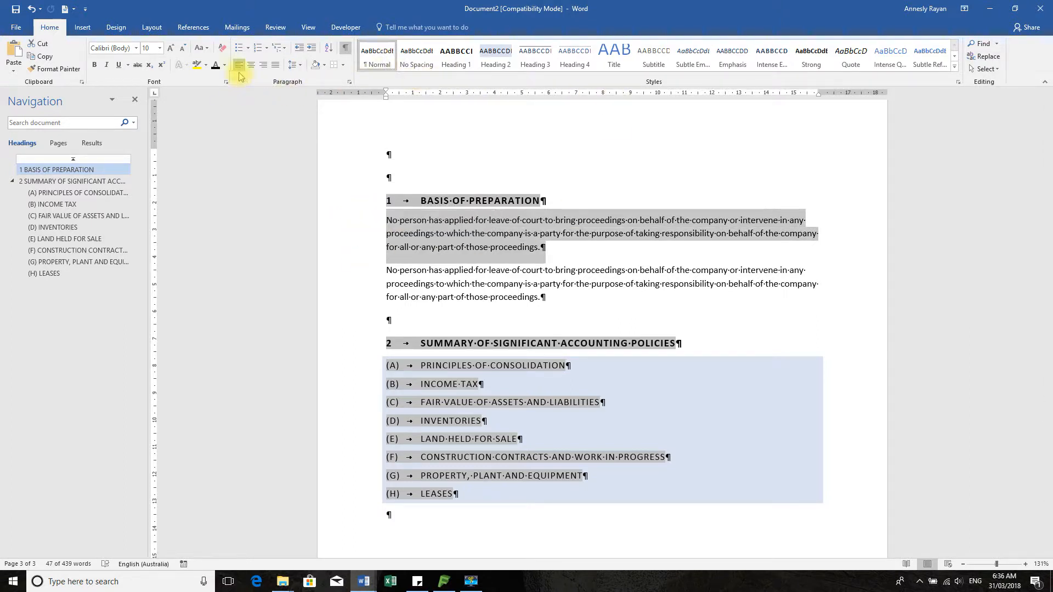
pyautogui.click(312, 50)
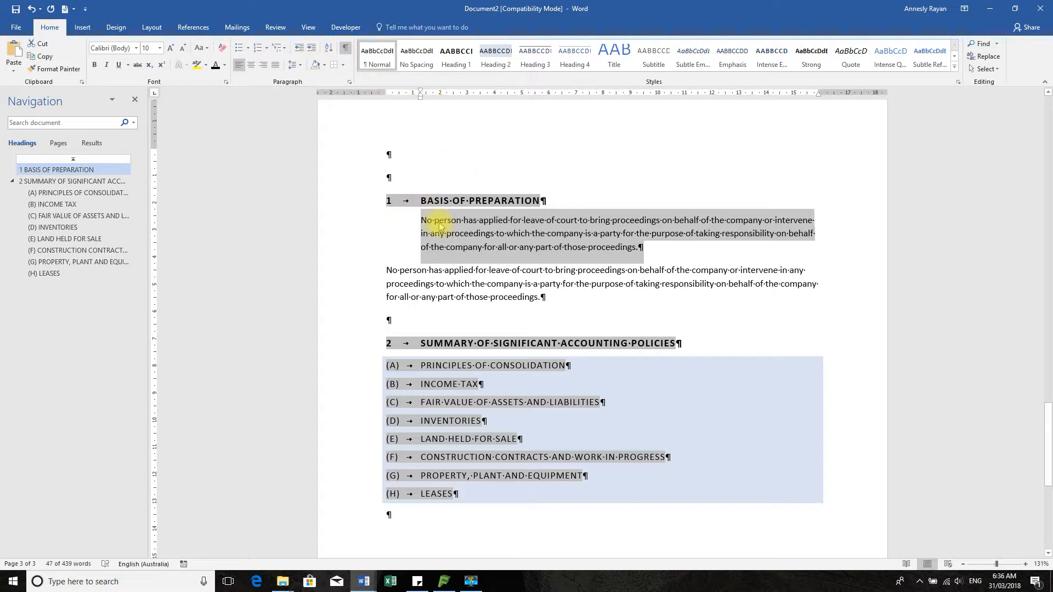
pyautogui.click(335, 217)
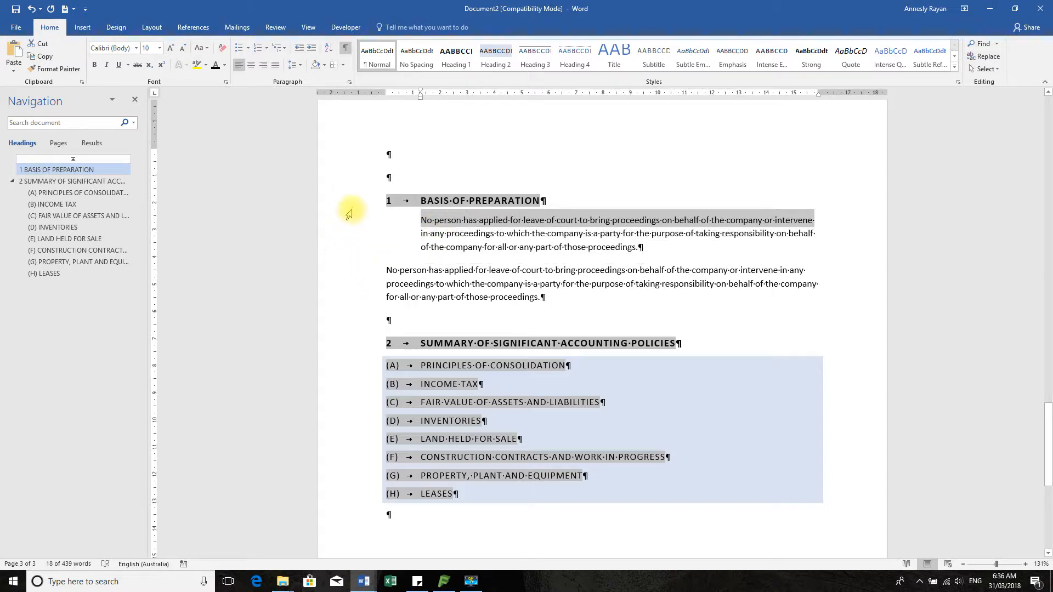
pyautogui.moveTo(341, 216); pyautogui.dragTo(341, 255)
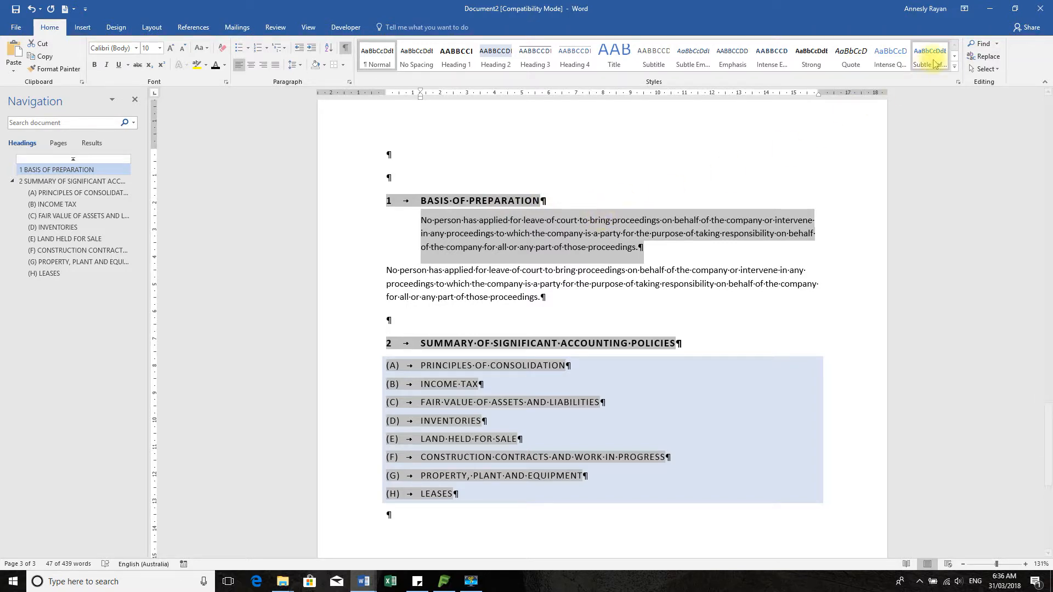
# Create a new paragraph style named Tab1 NM from the indented paragraph's formatting
pyautogui.click(958, 82)
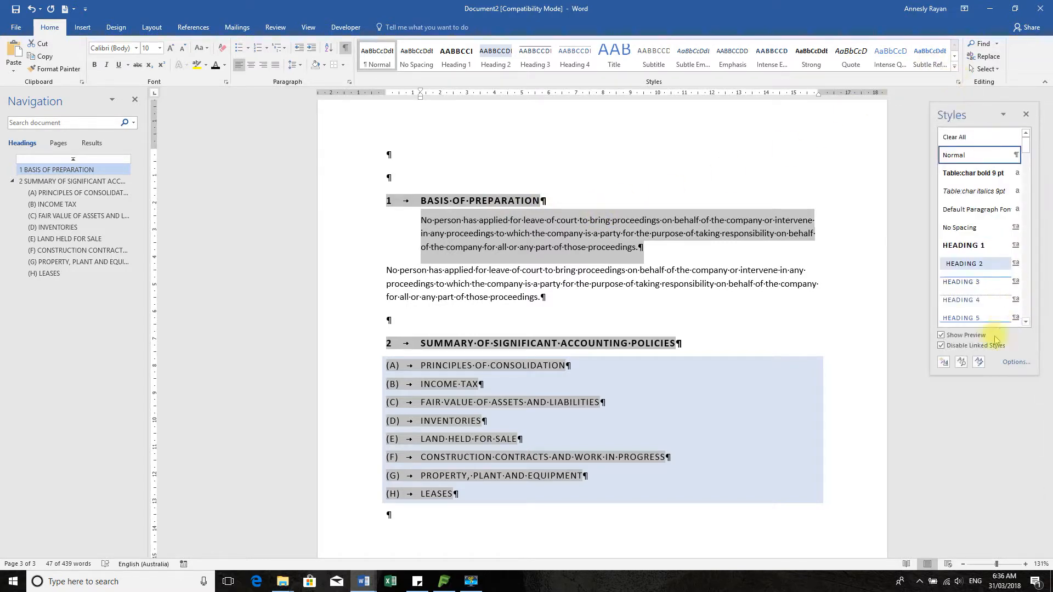
pyautogui.click(944, 362)
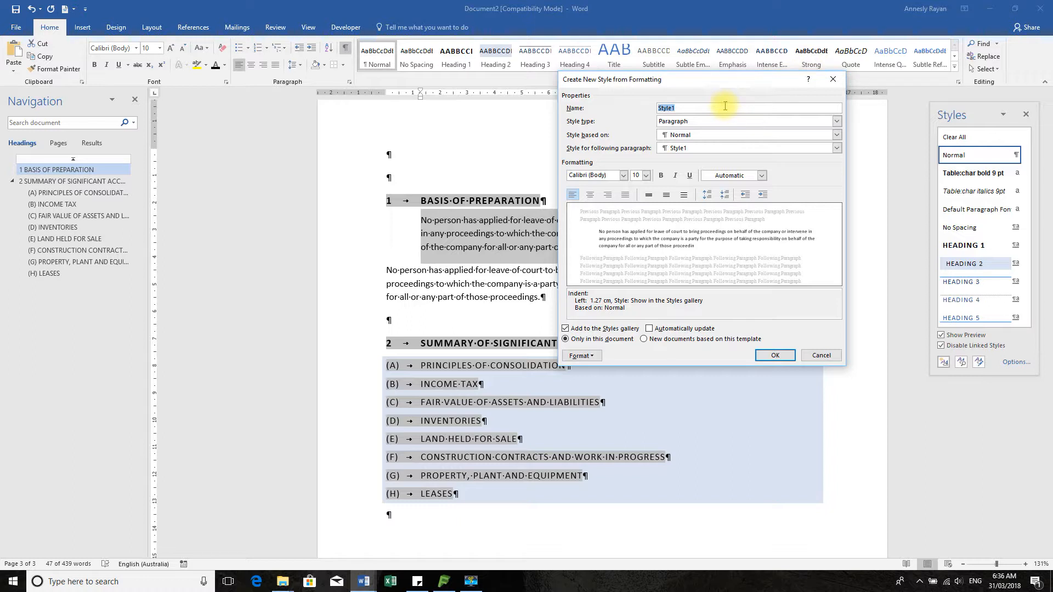
pyautogui.write('Tab1 NM')
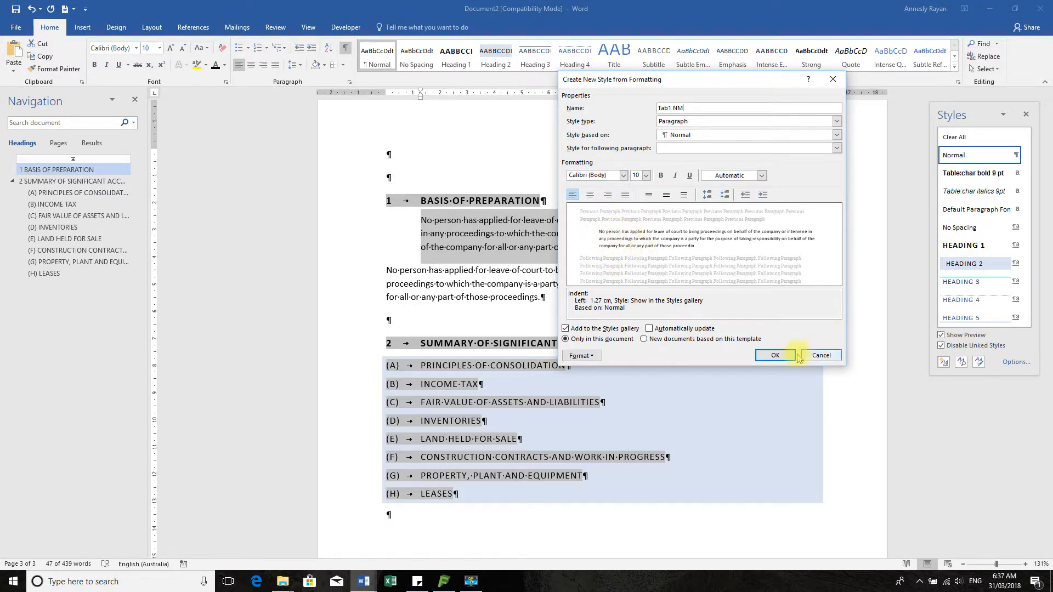
pyautogui.click(775, 356)
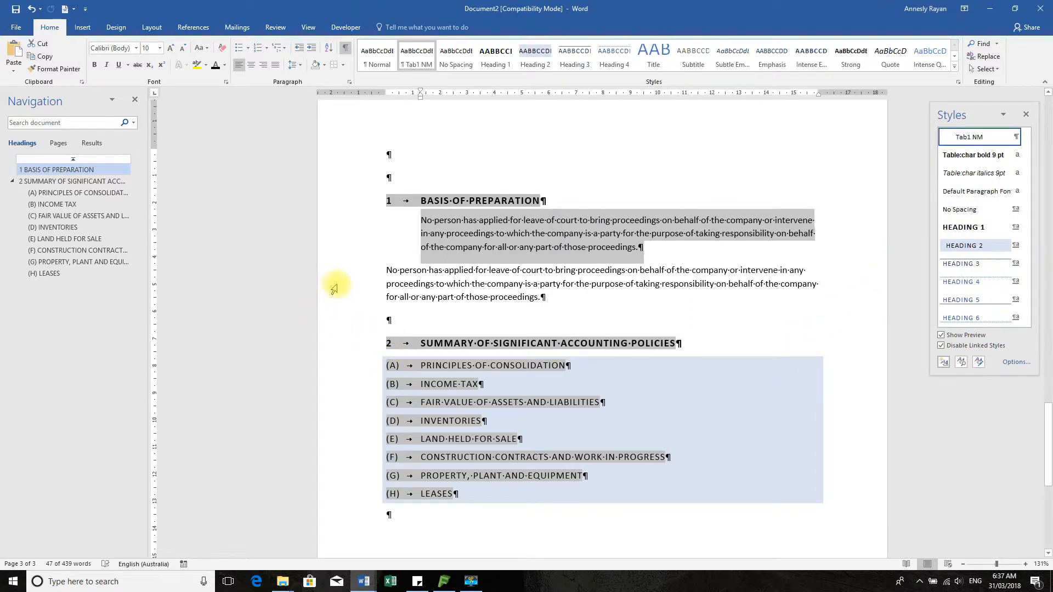
pyautogui.click(361, 283)
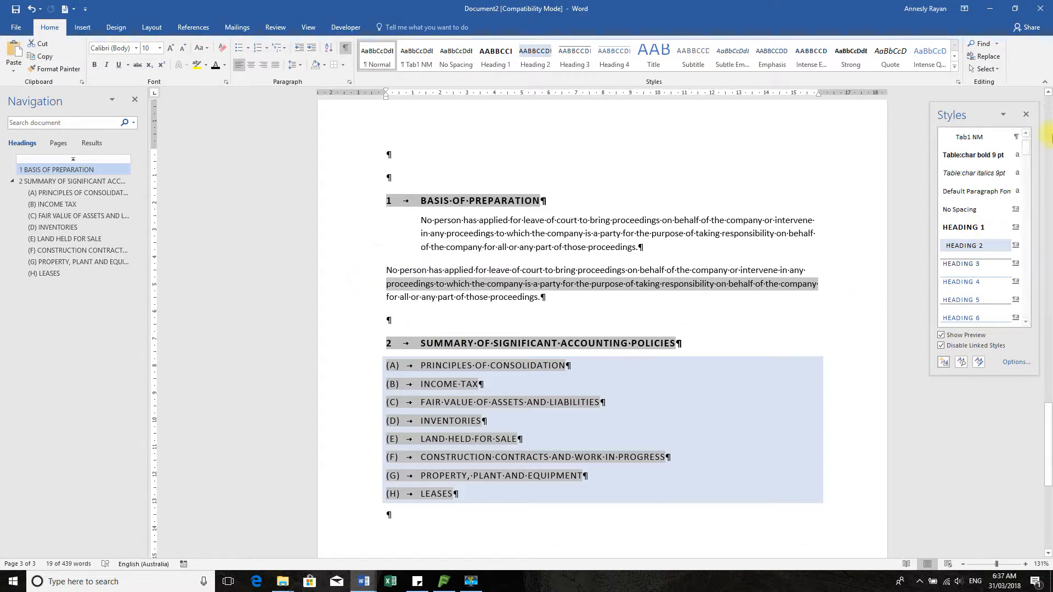
# Apply Tab1 NM to the second body paragraph so both body paragraphs are indented alike
pyautogui.click(1026, 114)
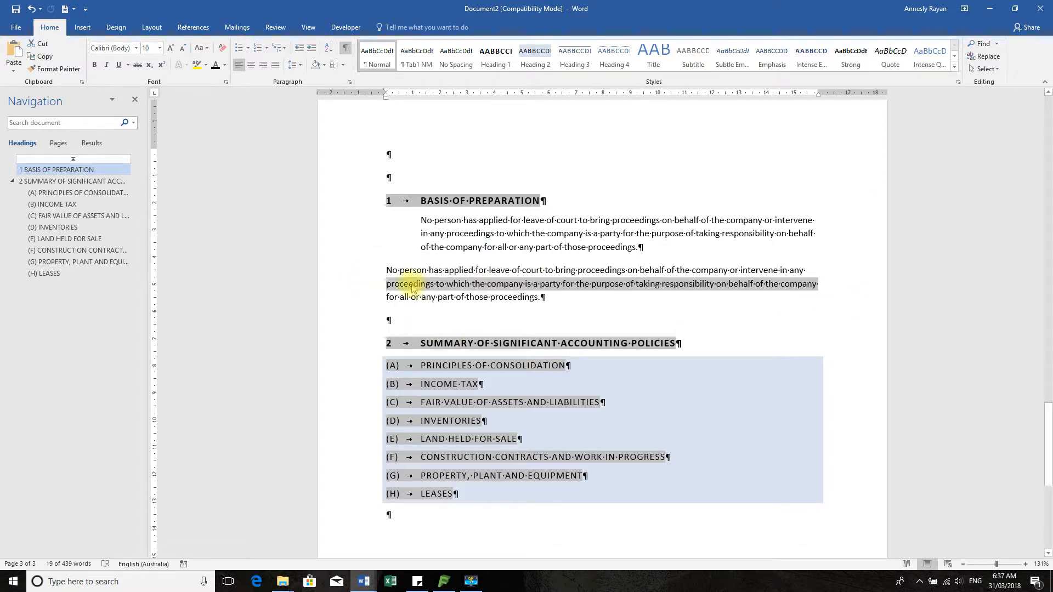
pyautogui.moveTo(358, 269); pyautogui.dragTo(366, 298)
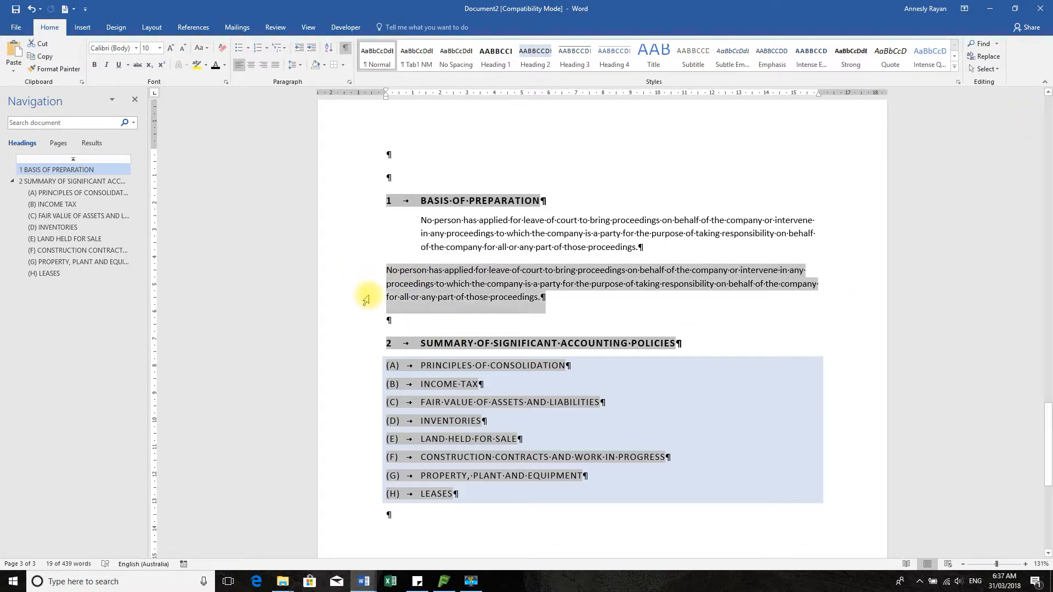
pyautogui.click(417, 55)
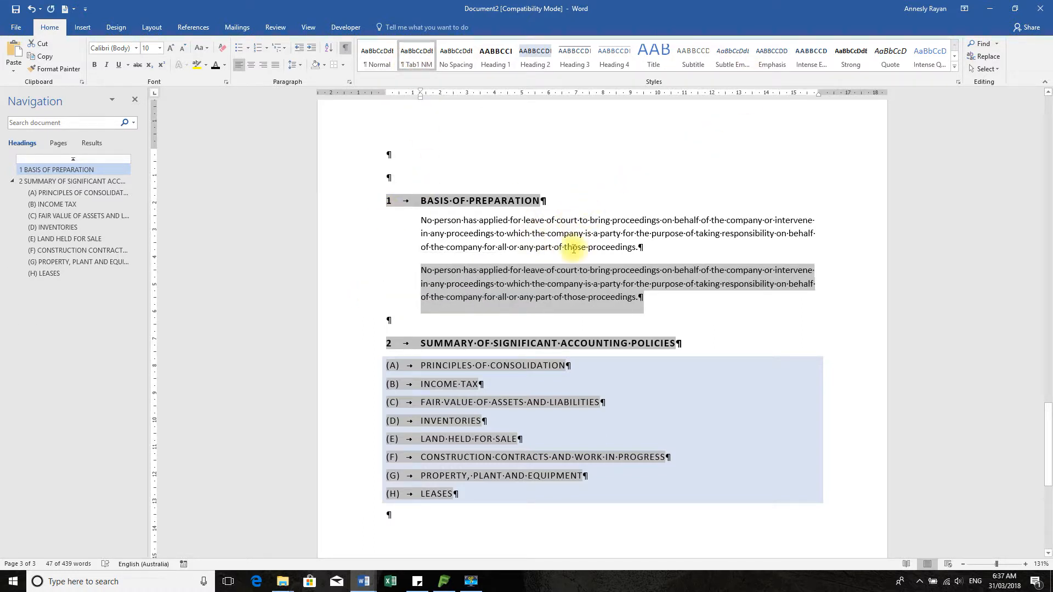
pyautogui.scroll(-3, 487, 302)
pyautogui.scroll(-3, 493, 319)
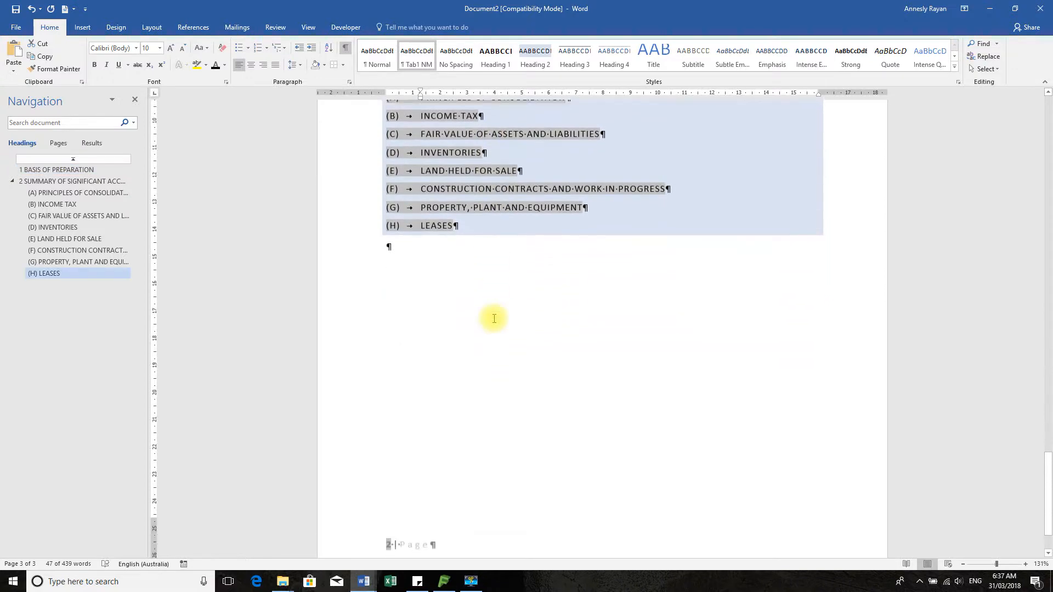
pyautogui.scroll(8, 493, 317)
pyautogui.scroll(-7, 501, 313)
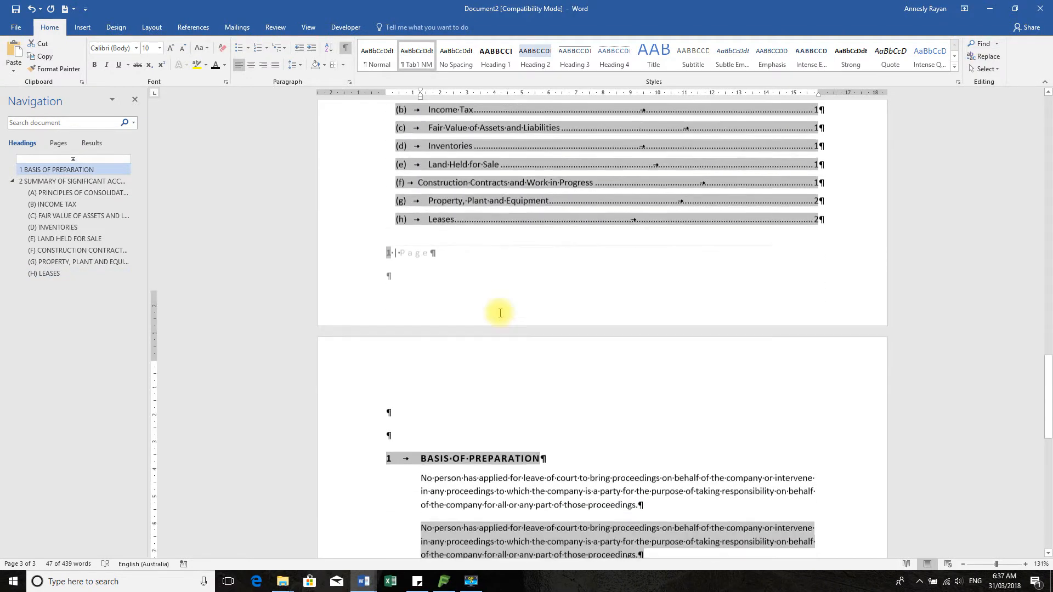
pyautogui.moveTo(349, 341); pyautogui.dragTo(352, 411)
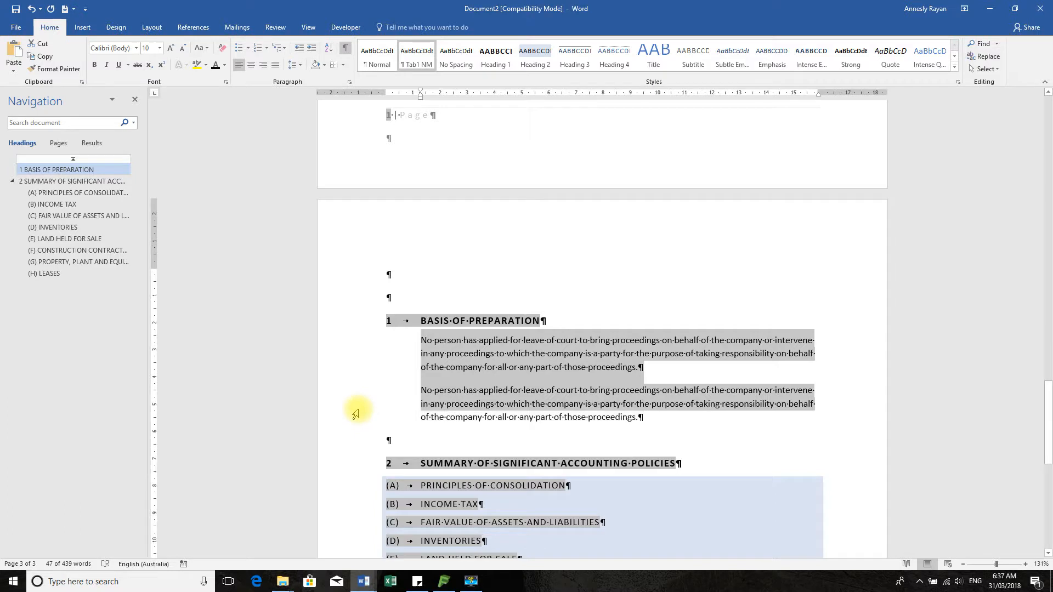
# Set the Tab1 NM style's line spacing to 1.5 lines
pyautogui.rightClick(417, 58)
pyautogui.click(442, 74)
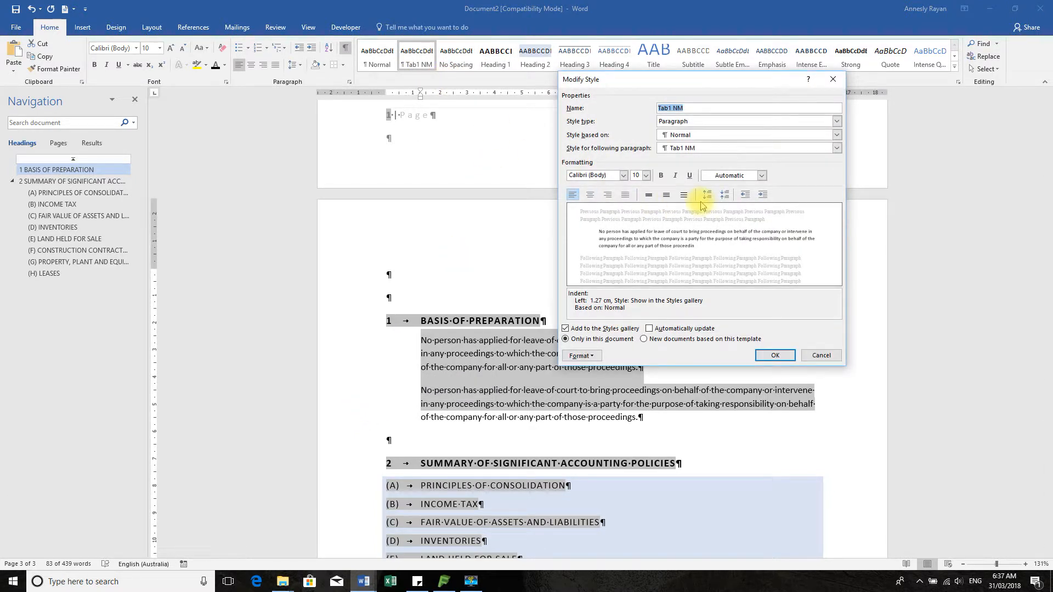
pyautogui.click(667, 196)
pyautogui.click(767, 363)
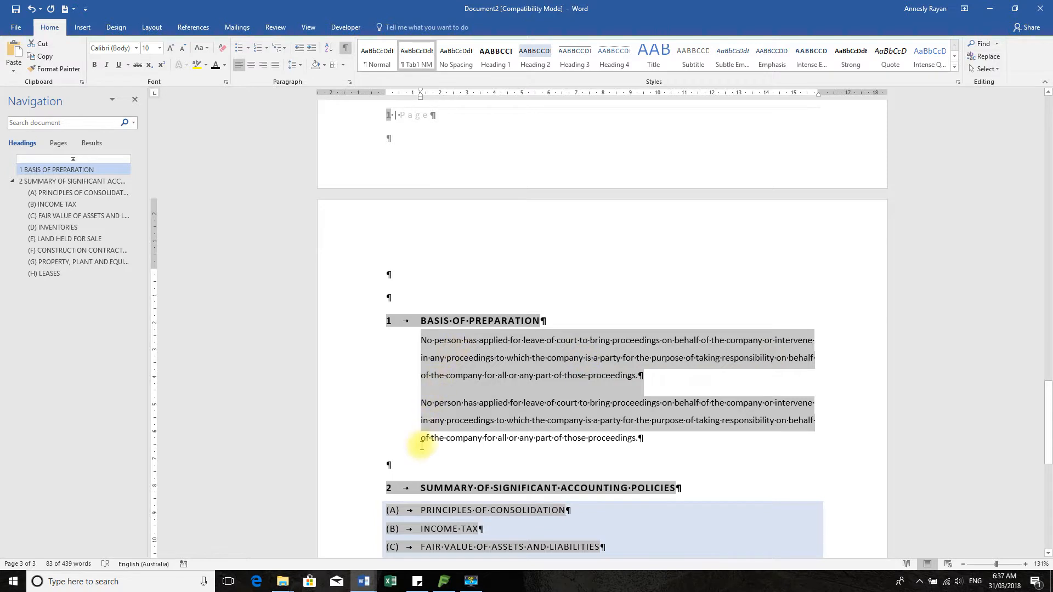
pyautogui.click(468, 451)
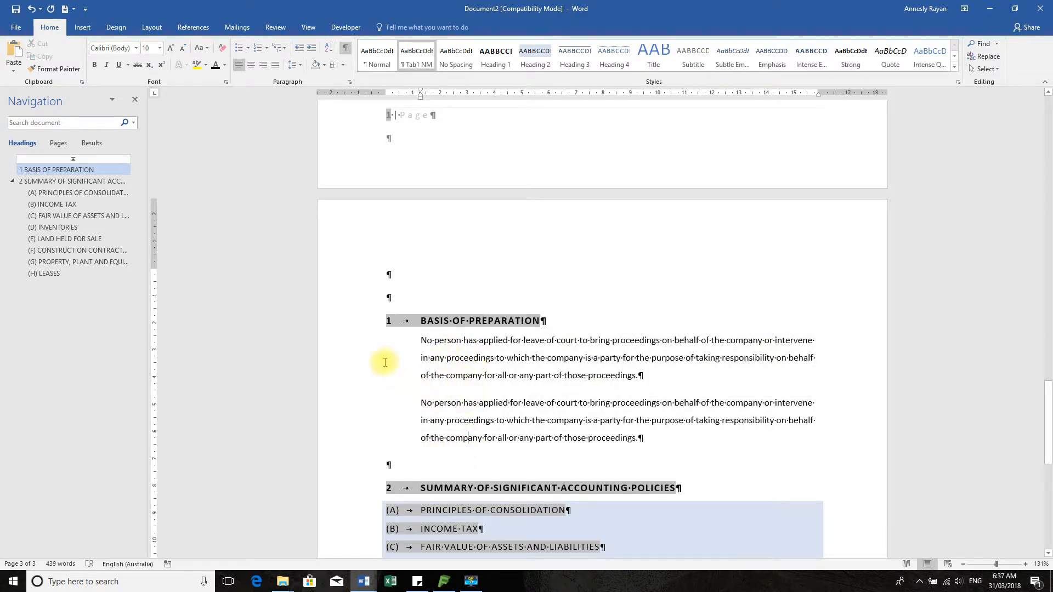
pyautogui.click(354, 340)
pyautogui.click(631, 255)
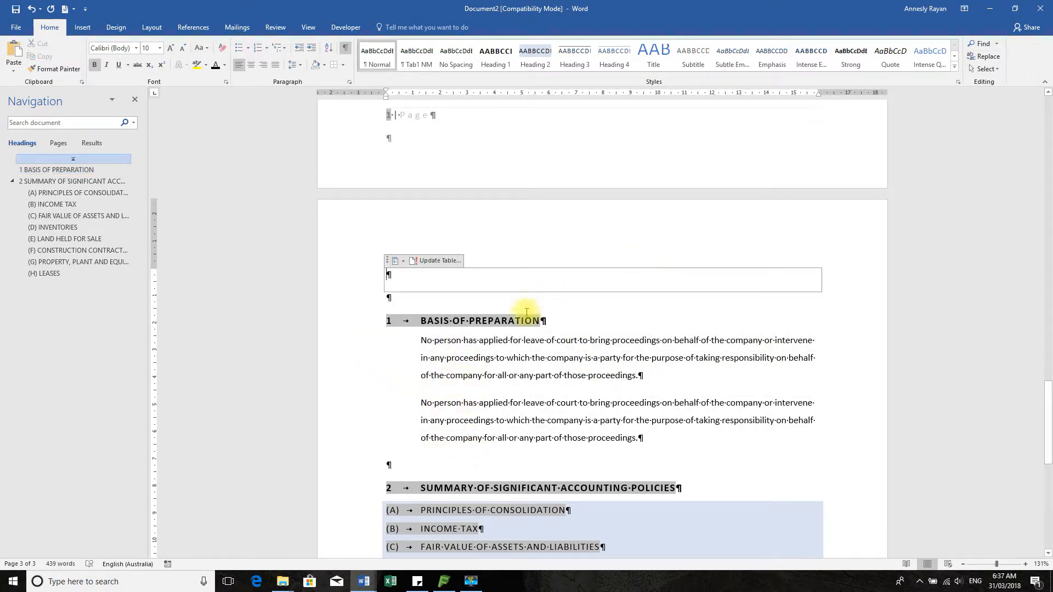
# Change the Tab1 NM style's line spacing back to single
pyautogui.rightClick(411, 57)
pyautogui.click(438, 70)
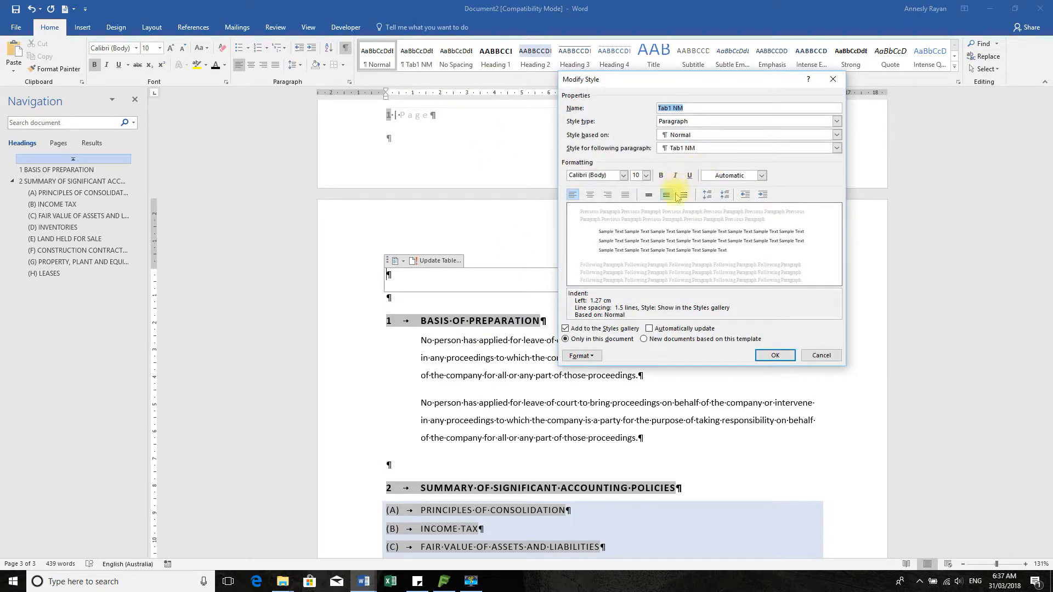
pyautogui.click(648, 195)
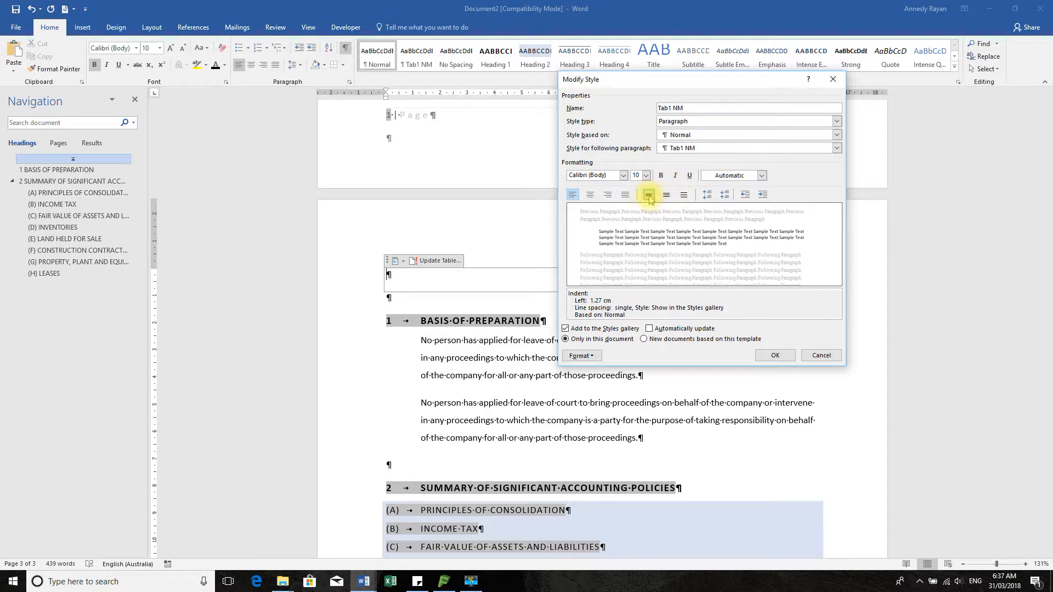
pyautogui.click(776, 355)
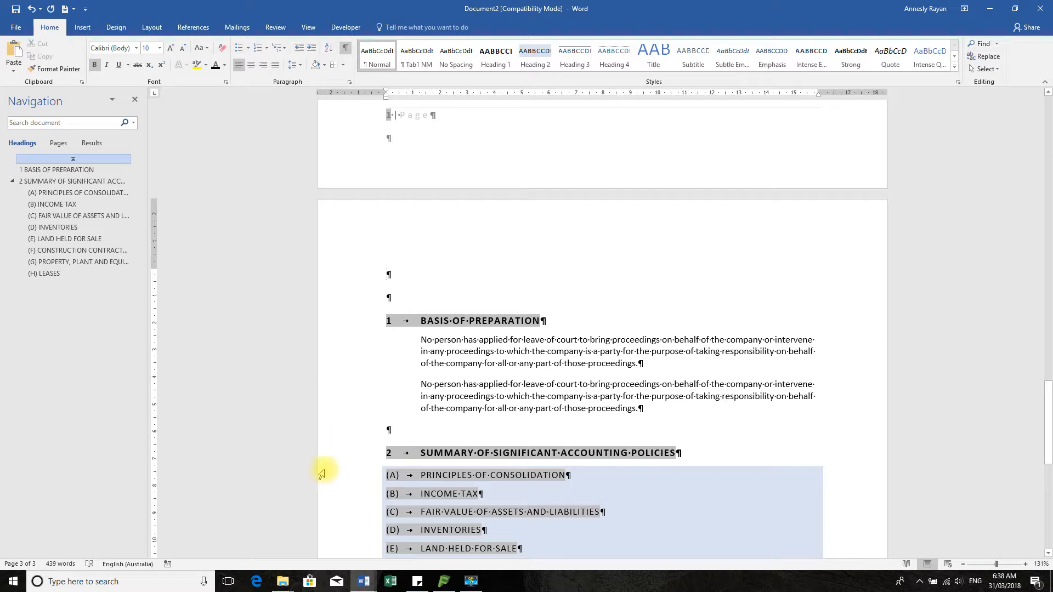
# Set the Draft and Outline views' style area pane width to 2.99 cm in Advanced Word Options
pyautogui.click(433, 317)
pyautogui.click(460, 435)
pyautogui.click(461, 453)
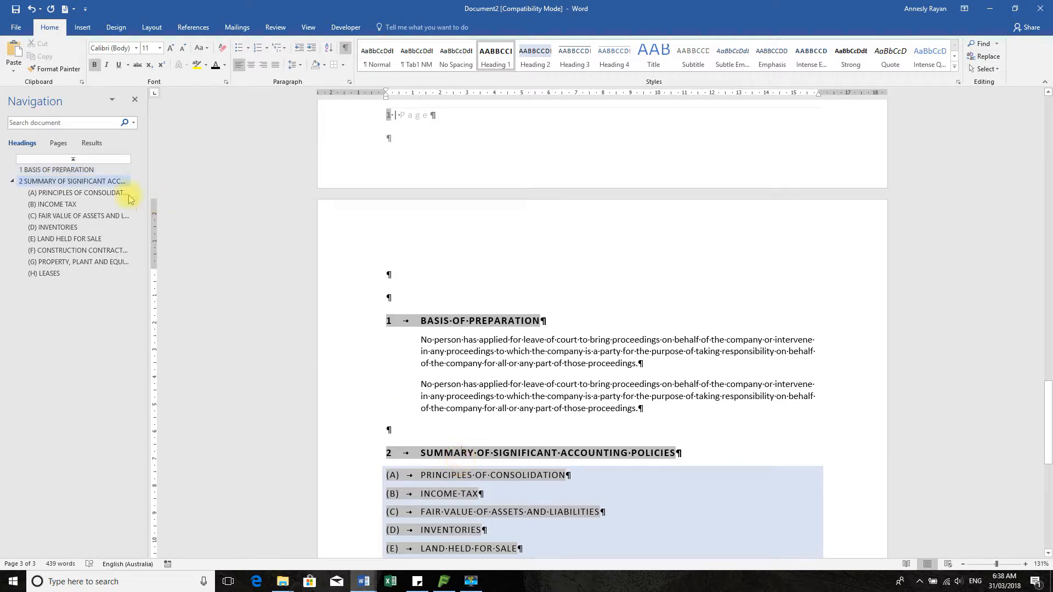
pyautogui.click(15, 27)
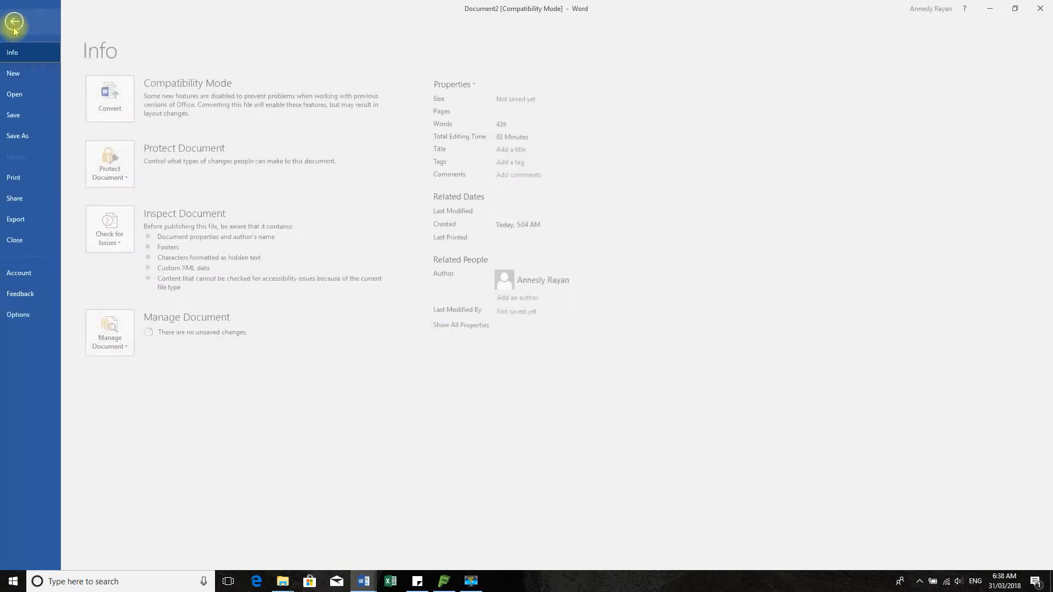
pyautogui.click(25, 314)
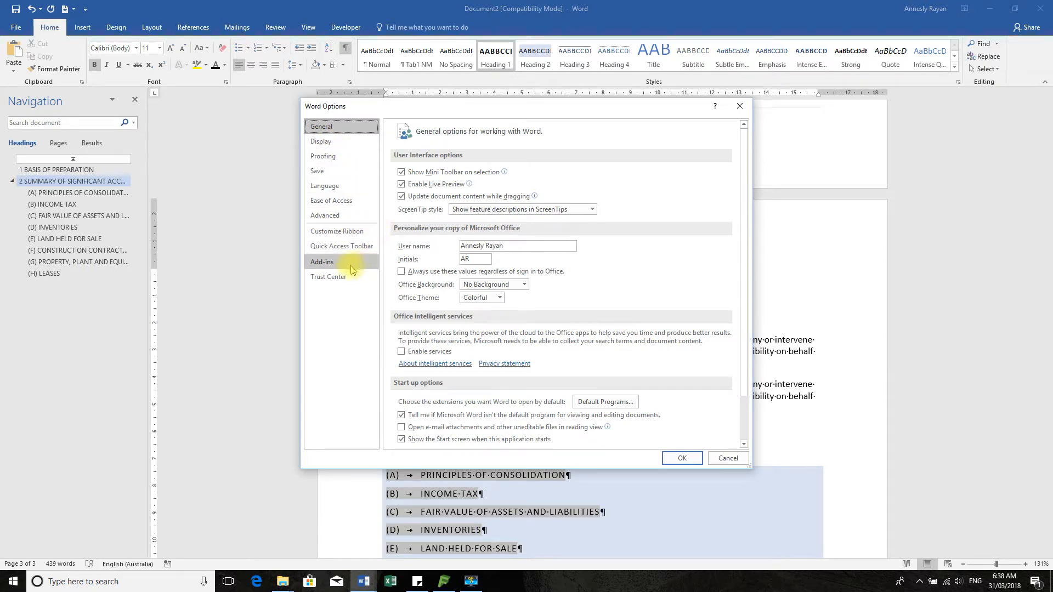
pyautogui.click(335, 216)
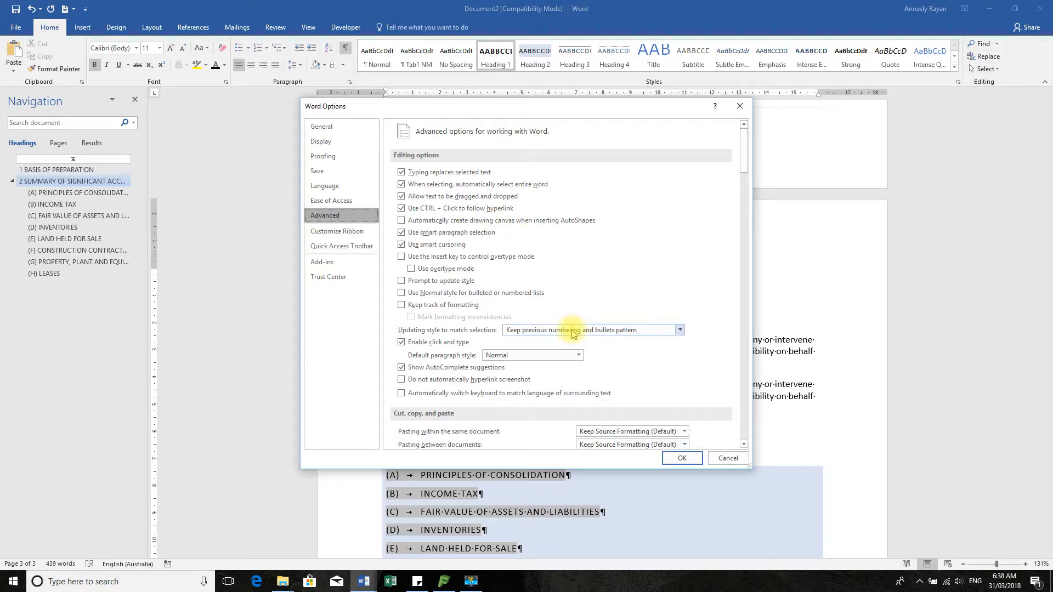
pyautogui.scroll(-15, 572, 331)
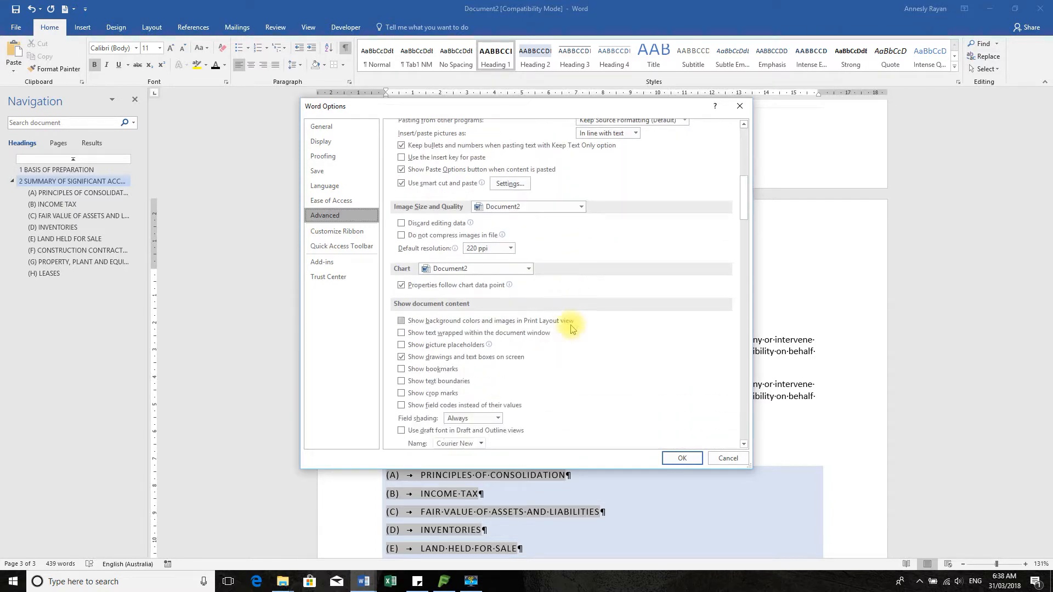
pyautogui.scroll(-3, 570, 328)
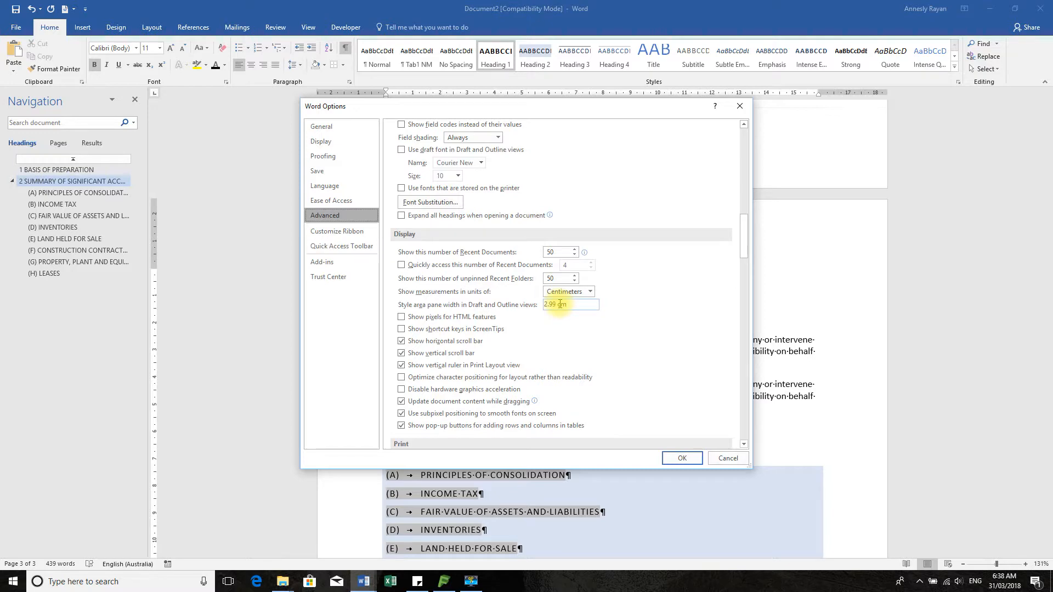
pyautogui.click(685, 459)
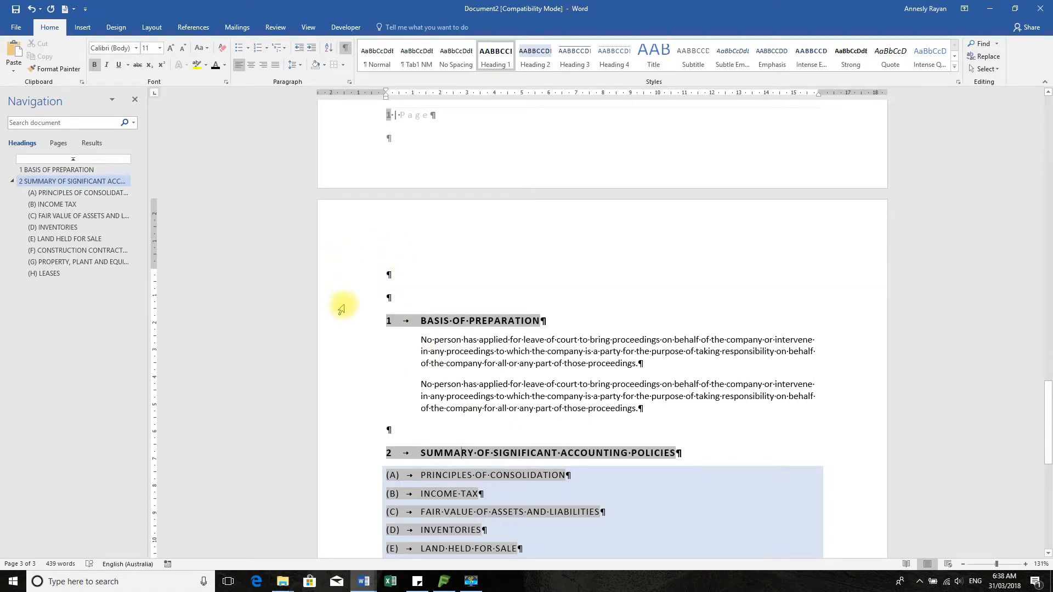
pyautogui.click(308, 28)
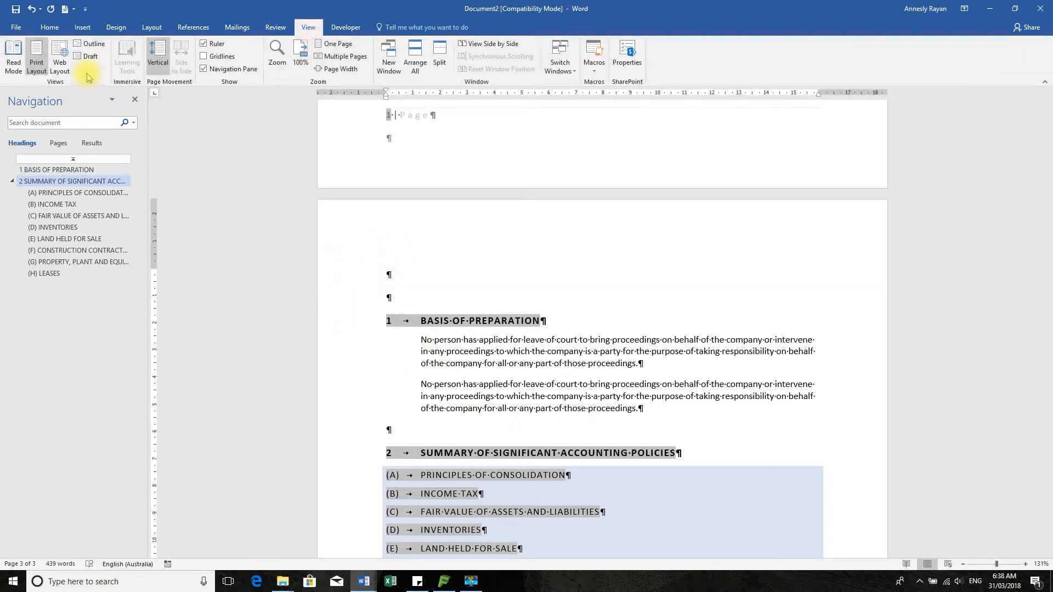
pyautogui.click(91, 45)
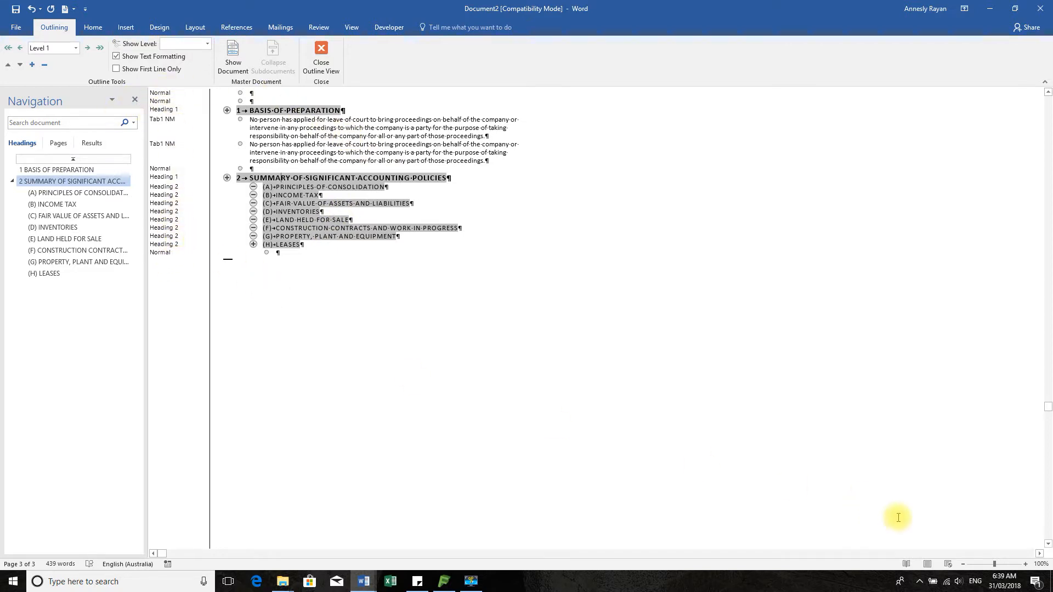
pyautogui.click(927, 566)
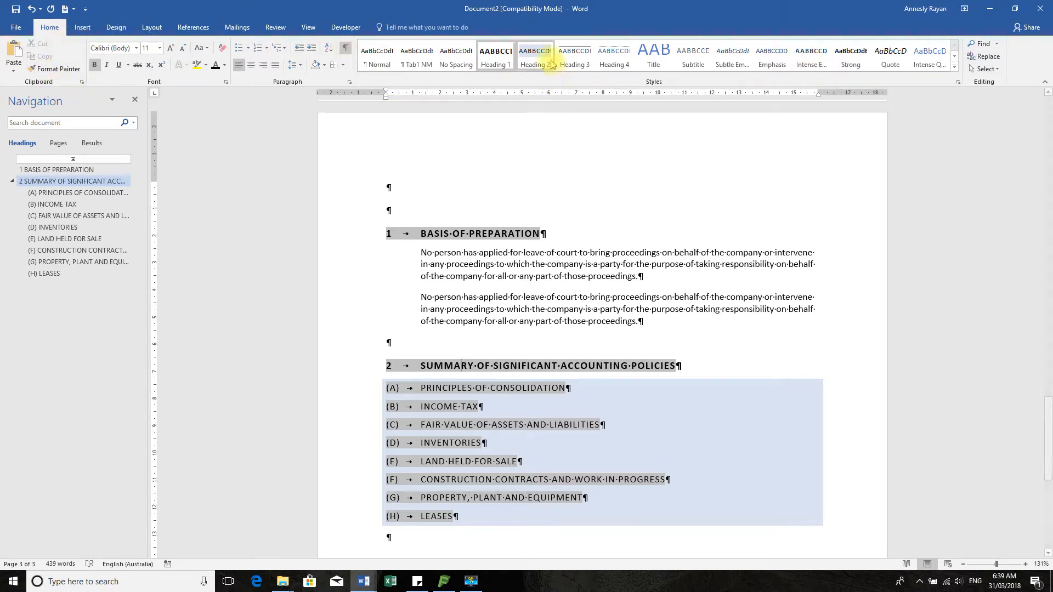
# Expand the Design tab's style set gallery to show This Document, Custom and Built-In sets
pyautogui.scroll(2, 689, 244)
pyautogui.scroll(10, 689, 244)
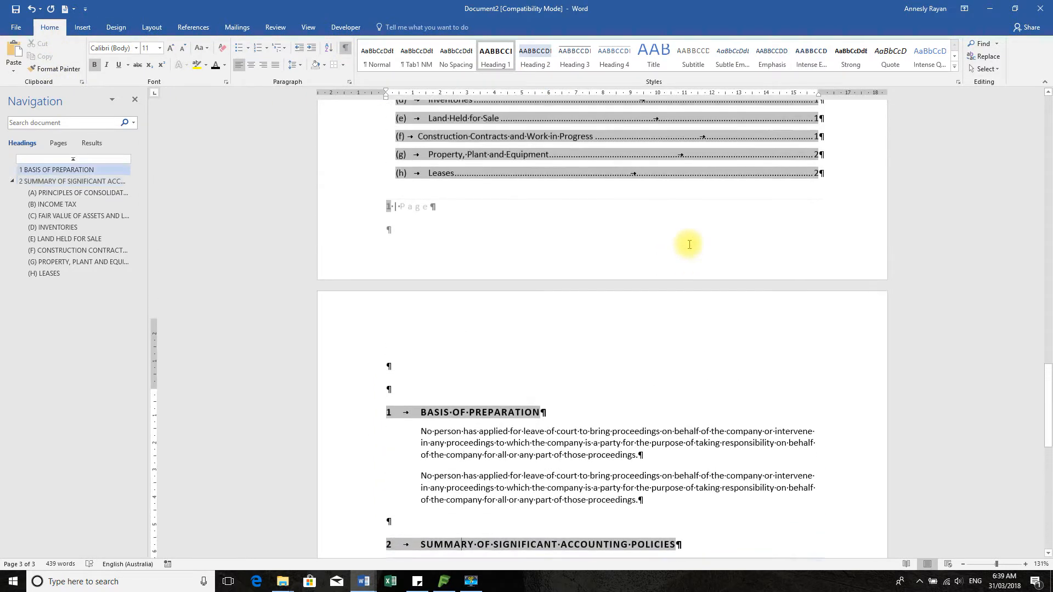
pyautogui.scroll(10, 690, 239)
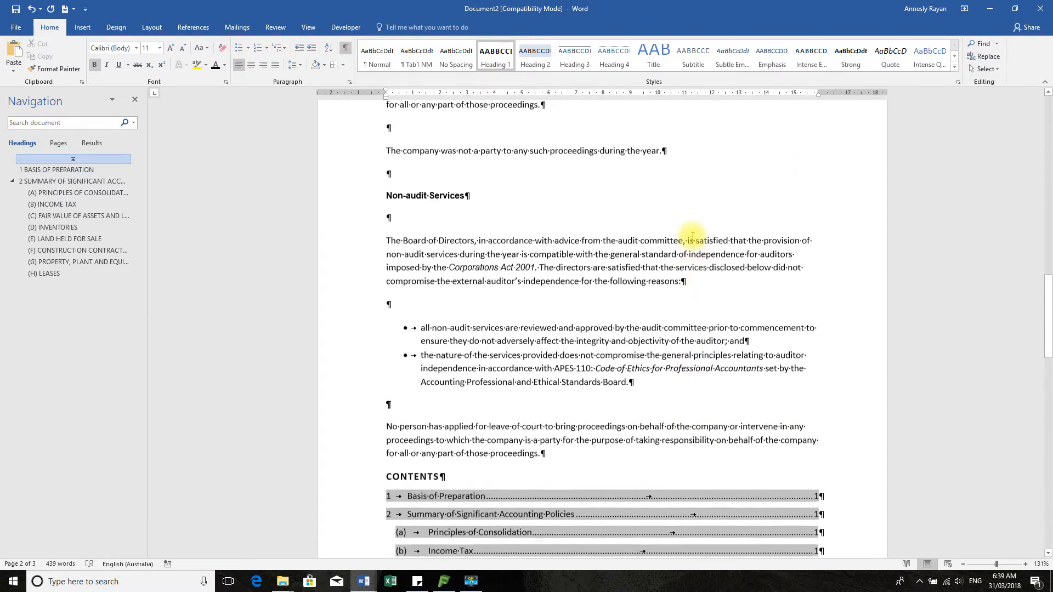
pyautogui.scroll(5, 694, 232)
pyautogui.scroll(-12, 695, 230)
pyautogui.scroll(-5, 591, 112)
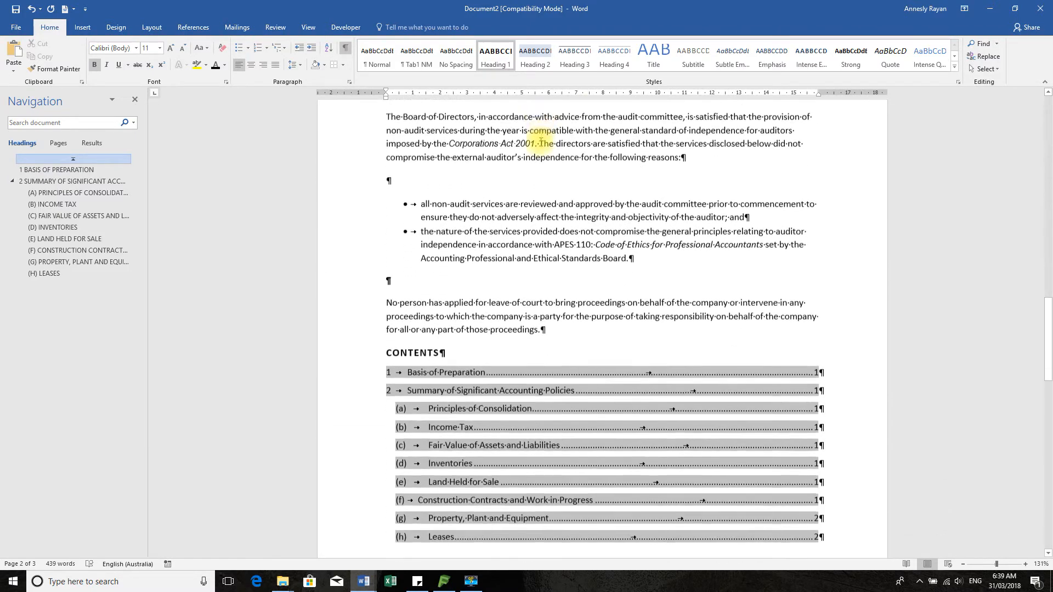
pyautogui.scroll(-2, 376, 60)
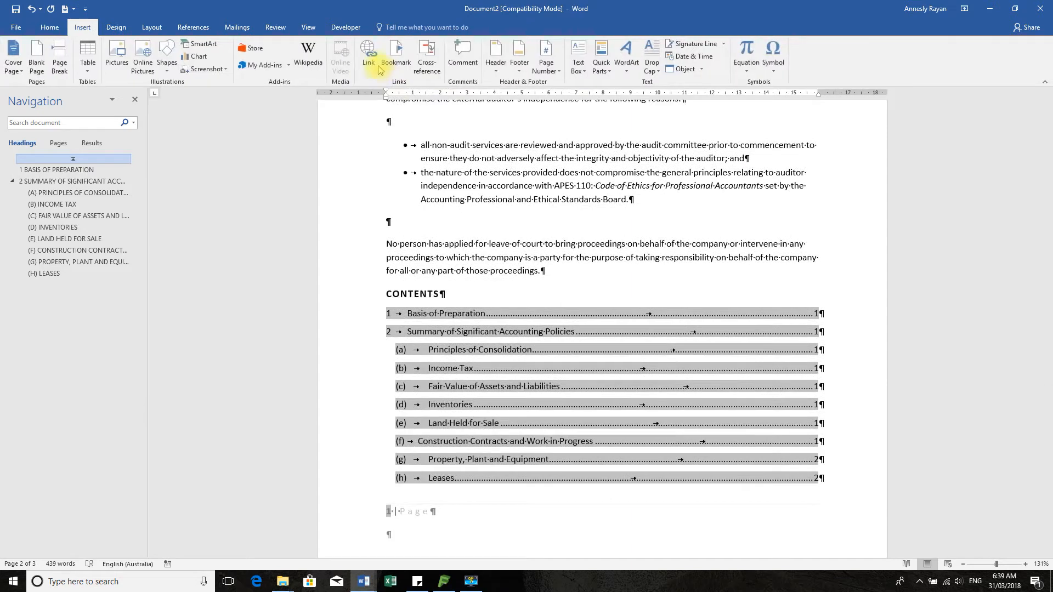
pyautogui.click(49, 27)
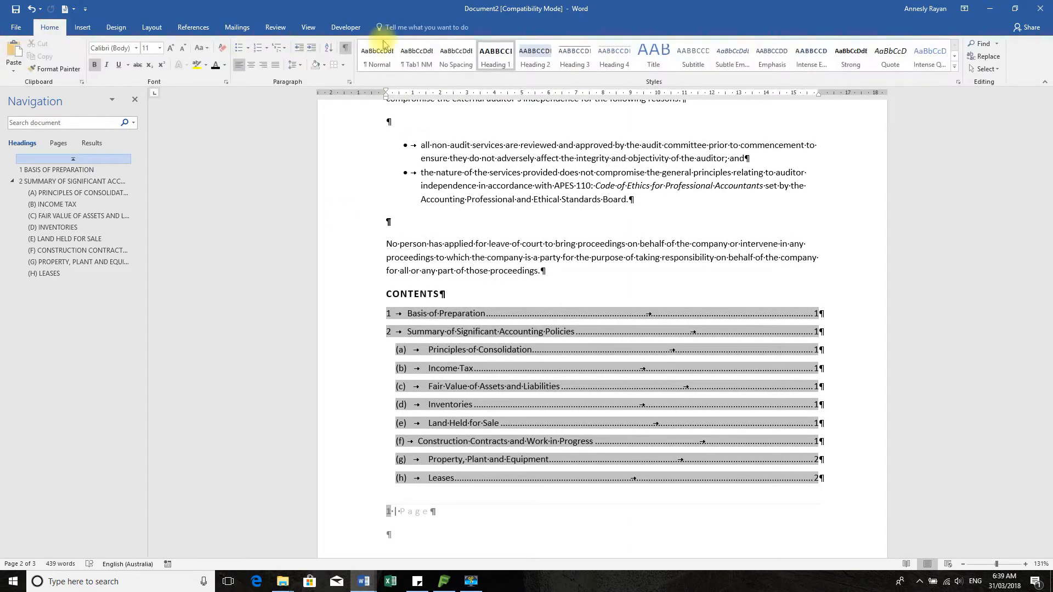
pyautogui.click(116, 27)
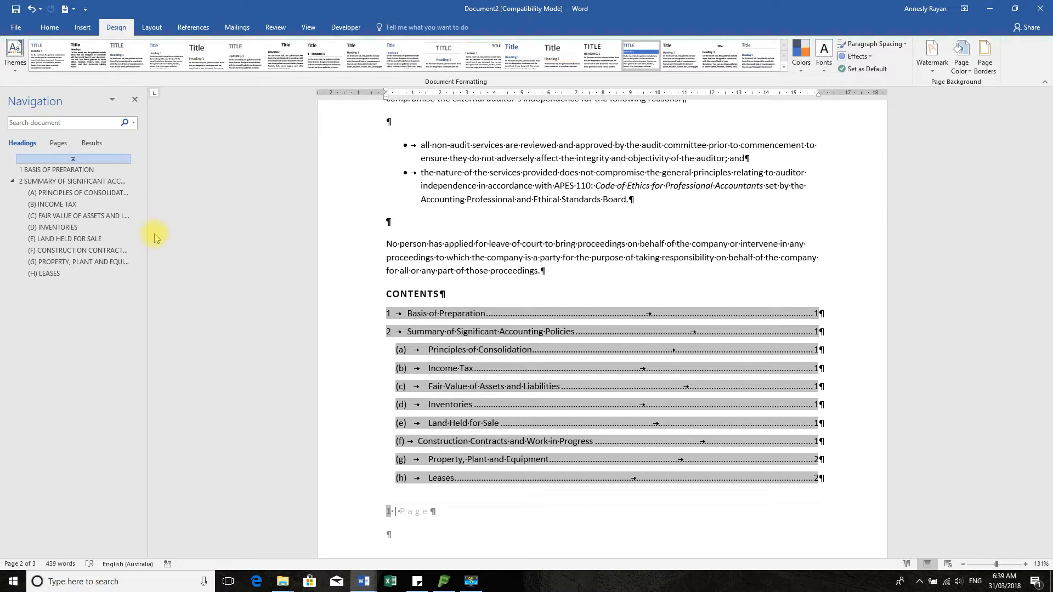
pyautogui.click(783, 67)
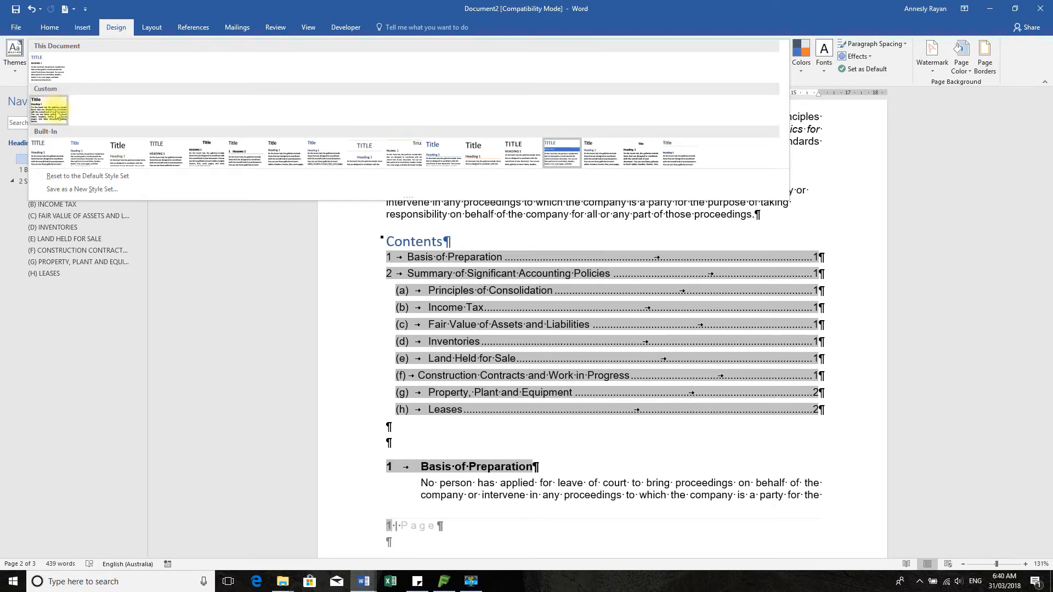
pyautogui.scroll(-4, 505, 400)
pyautogui.scroll(3, 506, 400)
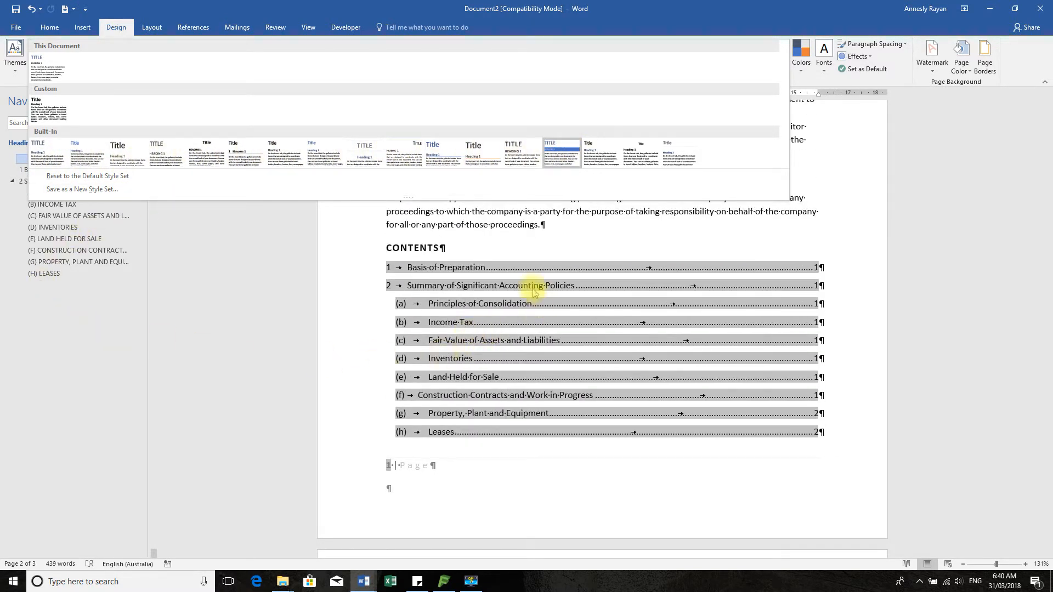
pyautogui.scroll(-3, 669, 363)
pyautogui.scroll(-9, 669, 363)
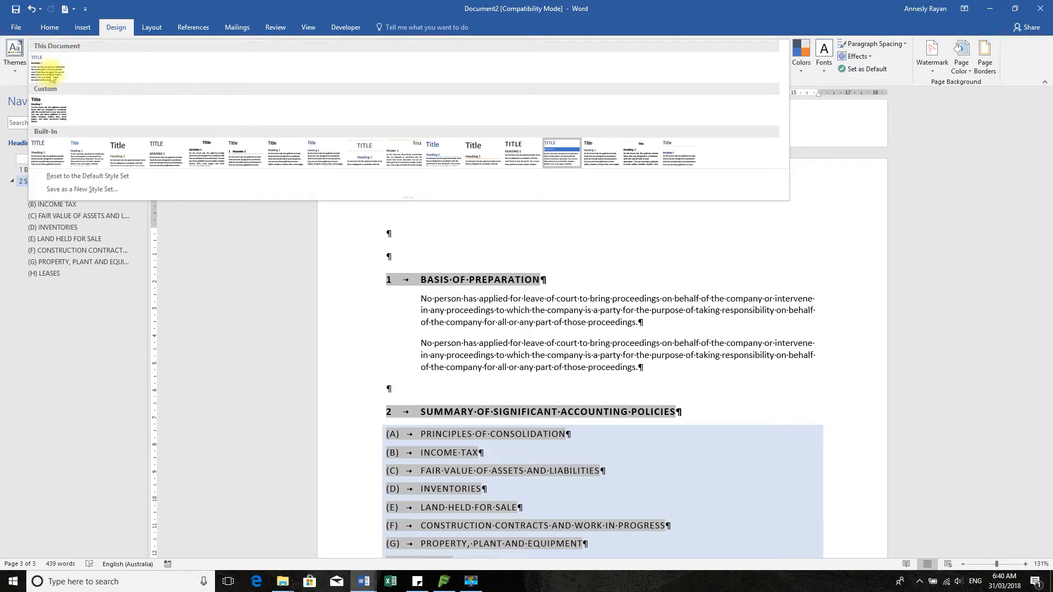
# Save the report's current formatting as a new style set named 'Test'
pyautogui.click(99, 192)
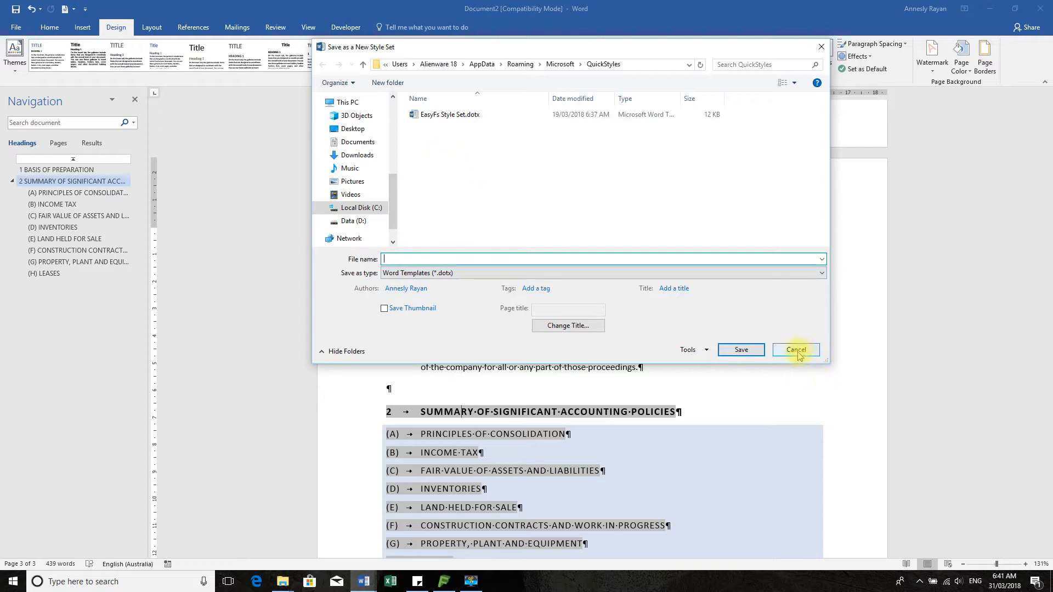
pyautogui.write('est')
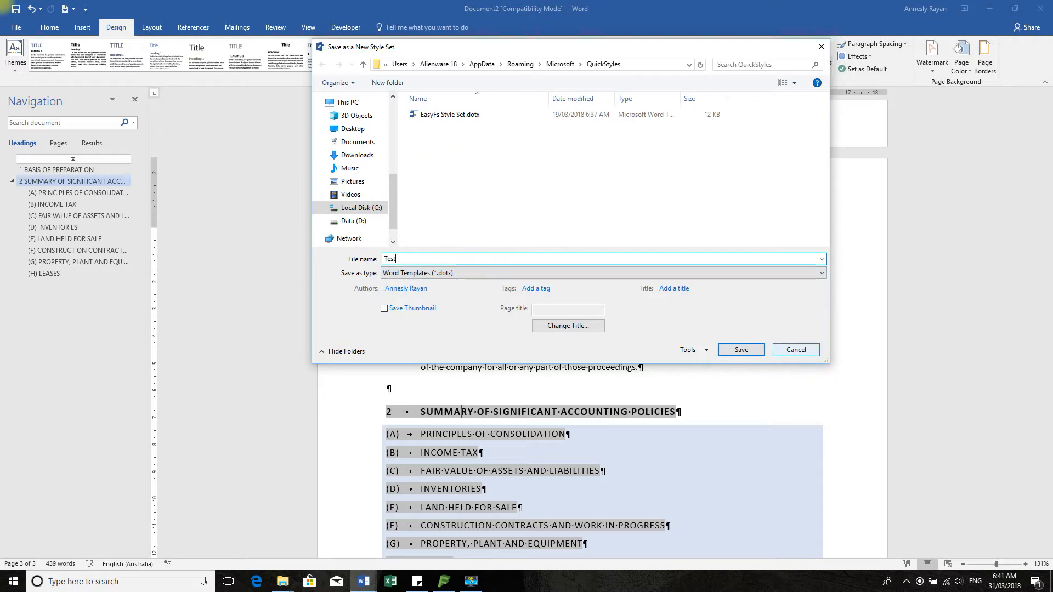
pyautogui.click(741, 349)
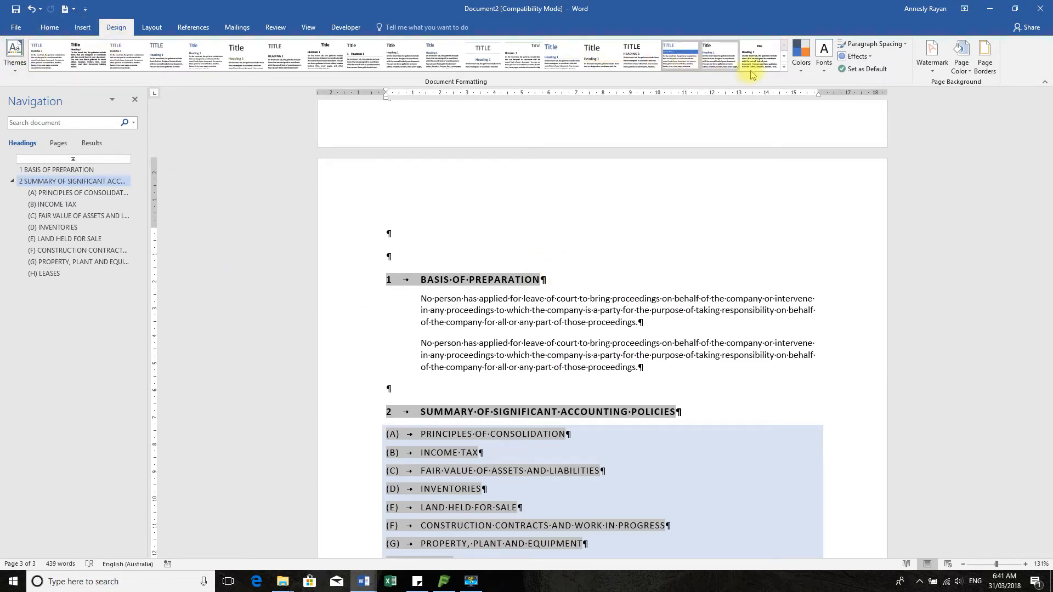
# Expand and close the style-set gallery, then show the themes gallery with EasyFs and Office themes
pyautogui.click(783, 67)
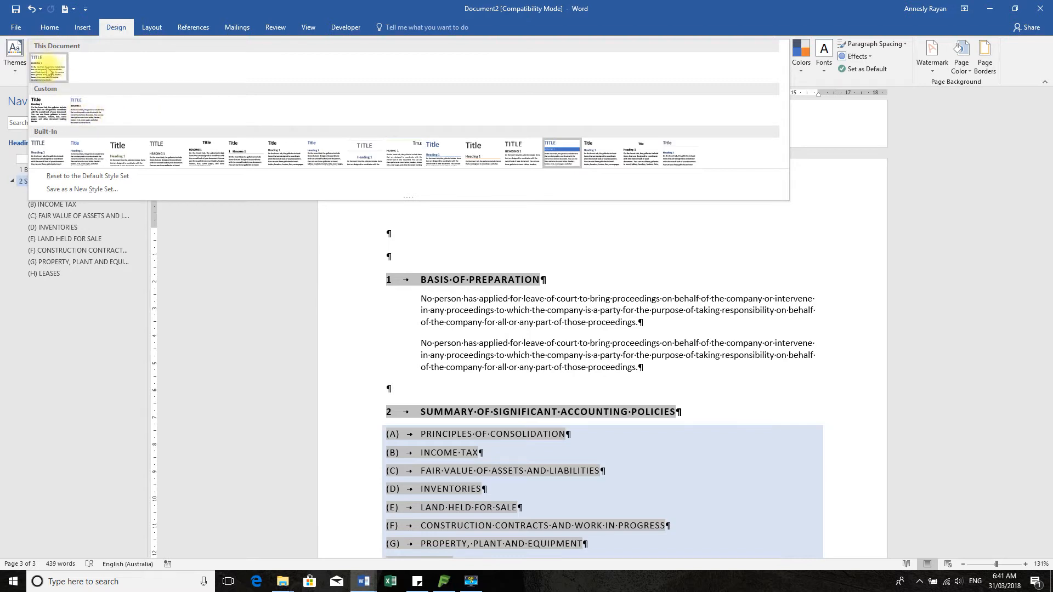
pyautogui.click(231, 246)
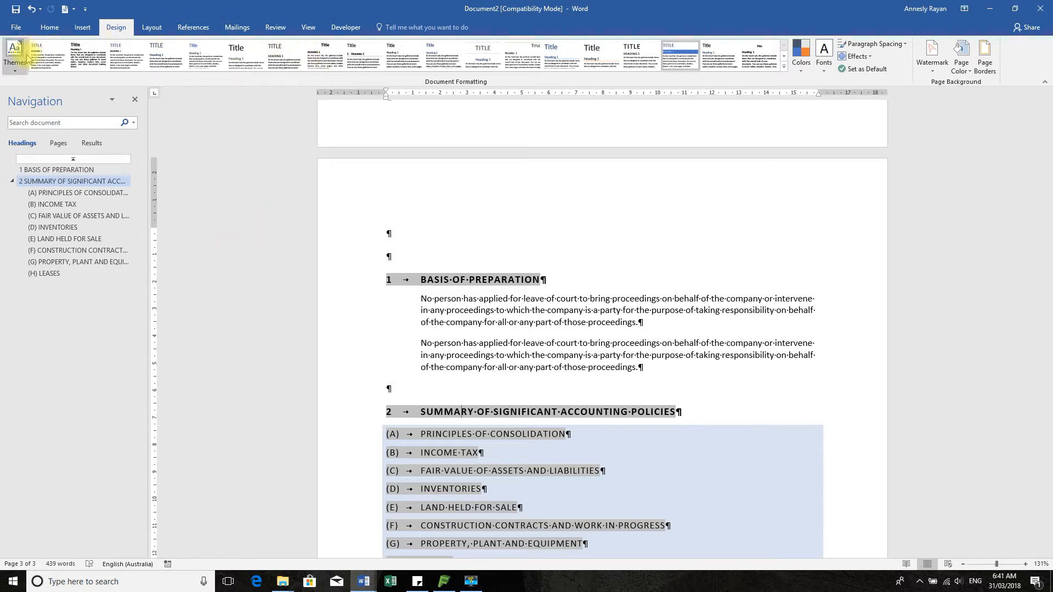
pyautogui.click(18, 70)
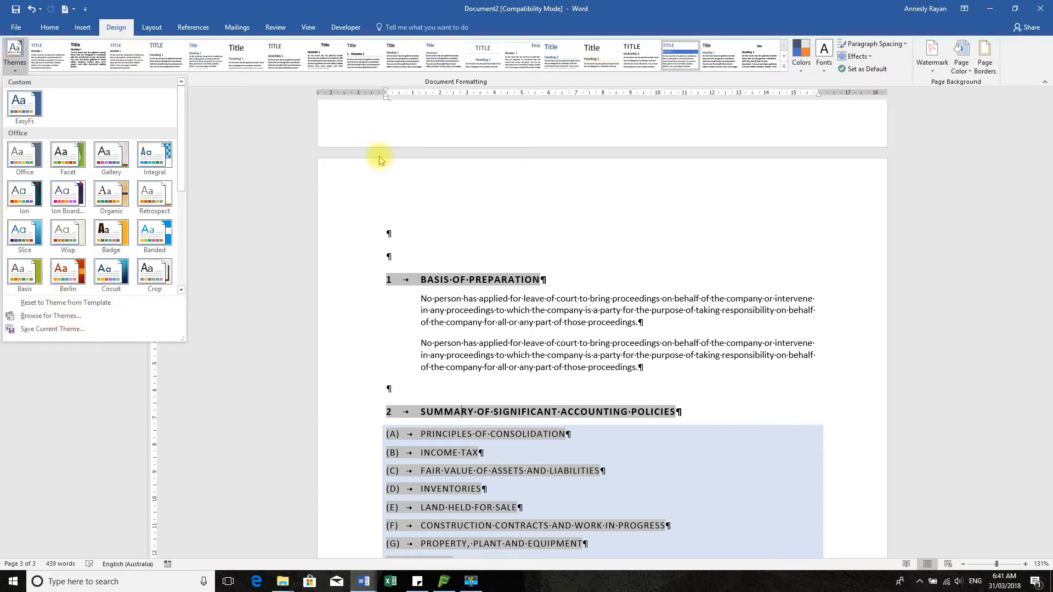
# Try a theme colour scheme, then switch the colours back to Office
pyautogui.click(803, 73)
pyautogui.click(802, 73)
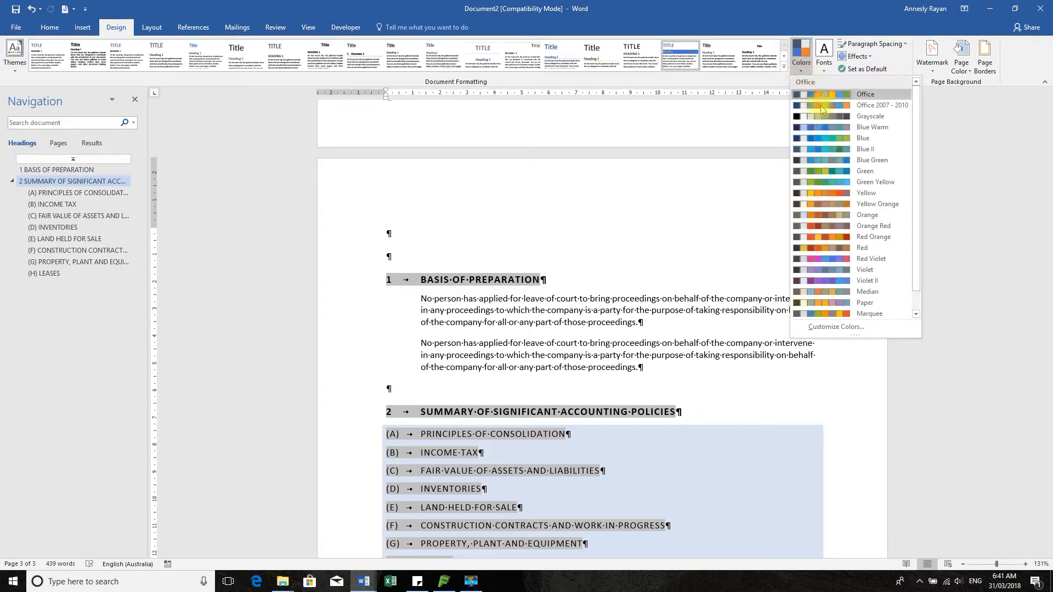
pyautogui.click(824, 147)
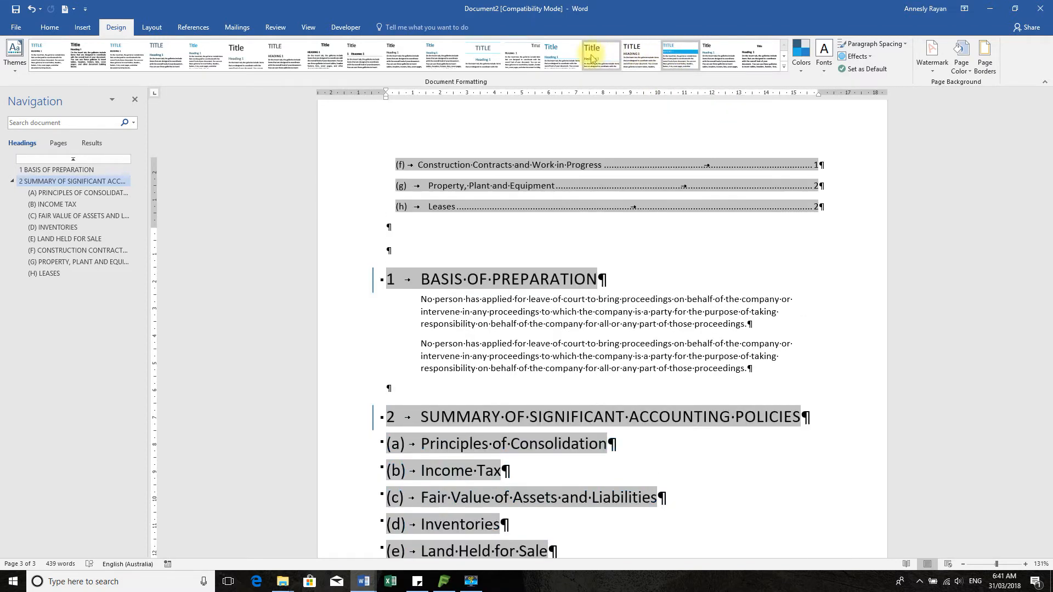
pyautogui.click(801, 72)
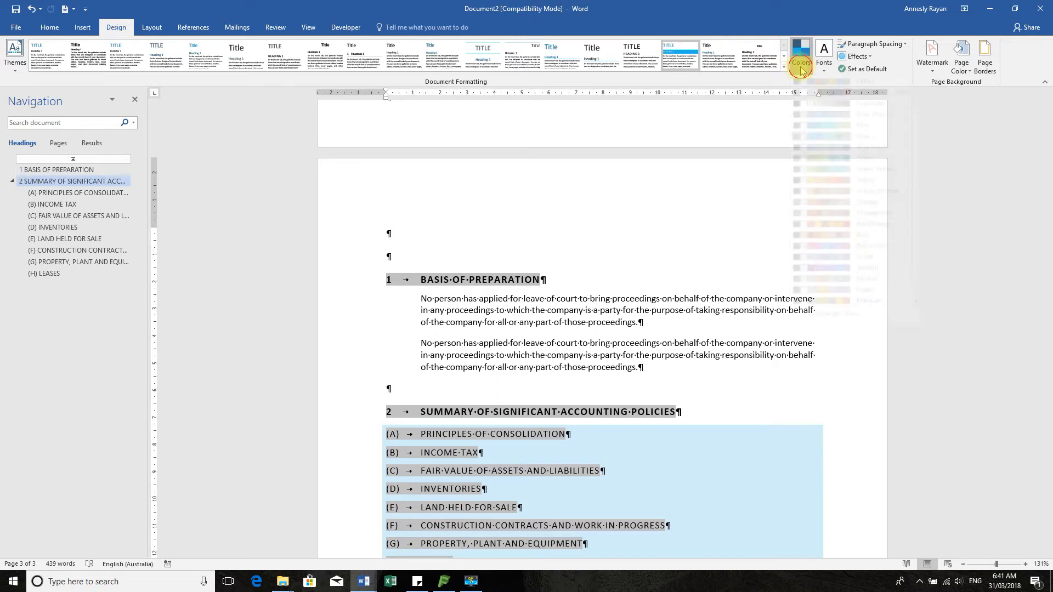
pyautogui.click(816, 97)
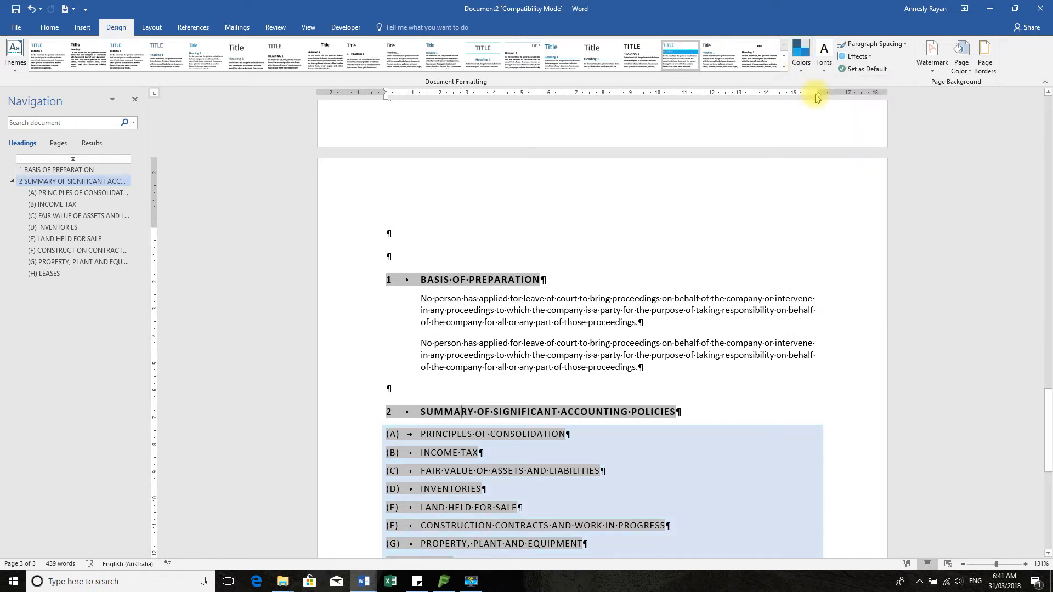
pyautogui.click(799, 56)
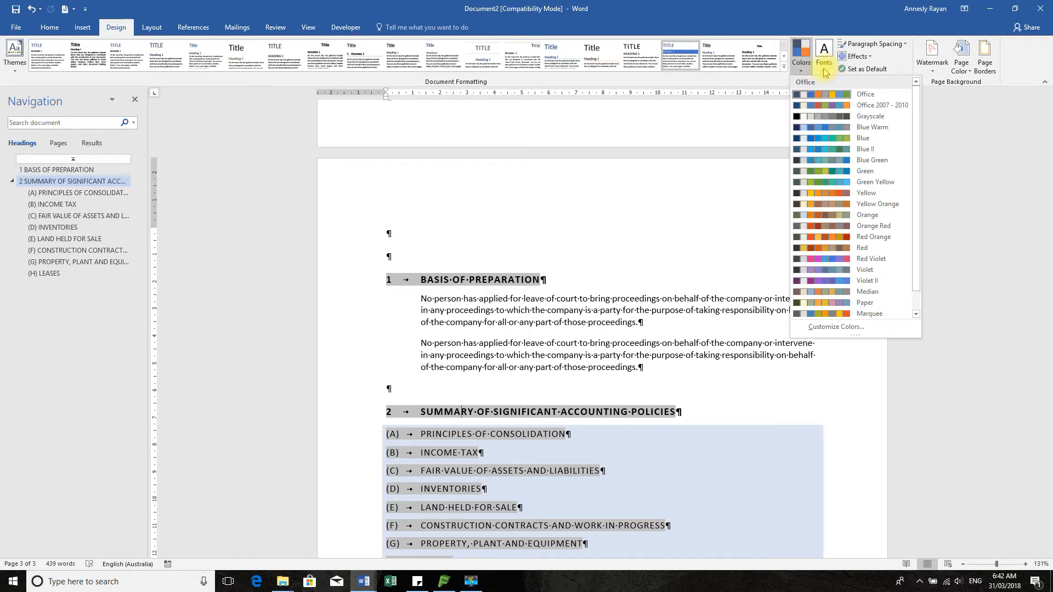
# Browse the theme font pairs, themes and effects galleries, then close them unchanged
pyautogui.click(824, 60)
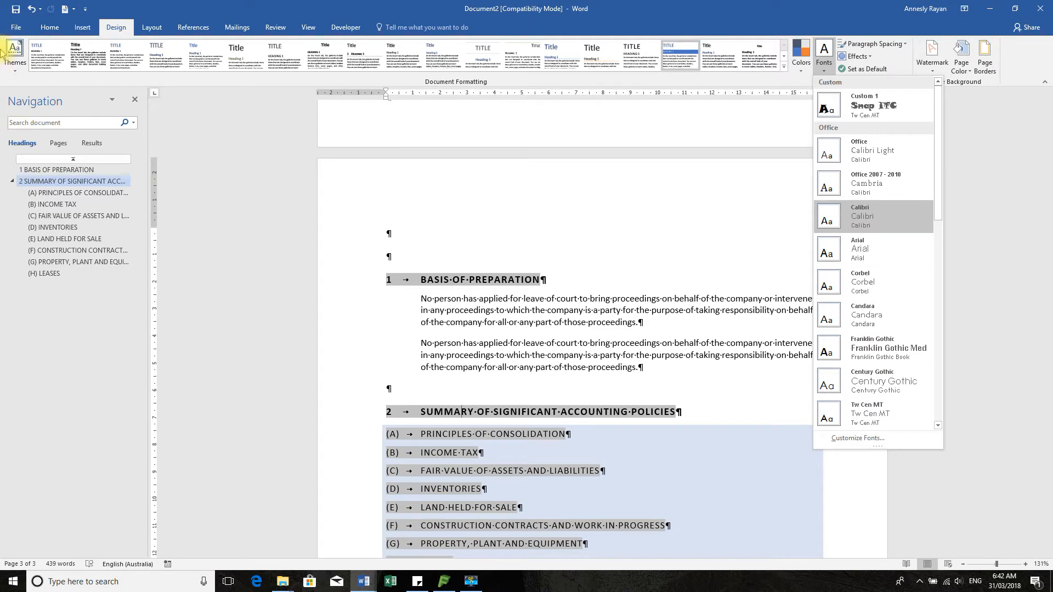
pyautogui.click(19, 61)
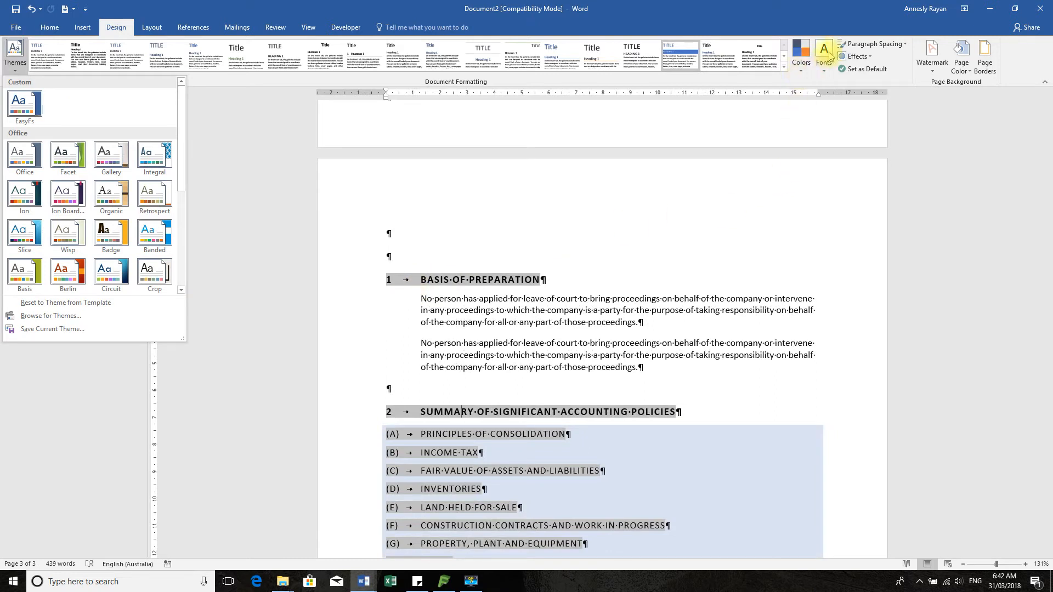
pyautogui.click(870, 58)
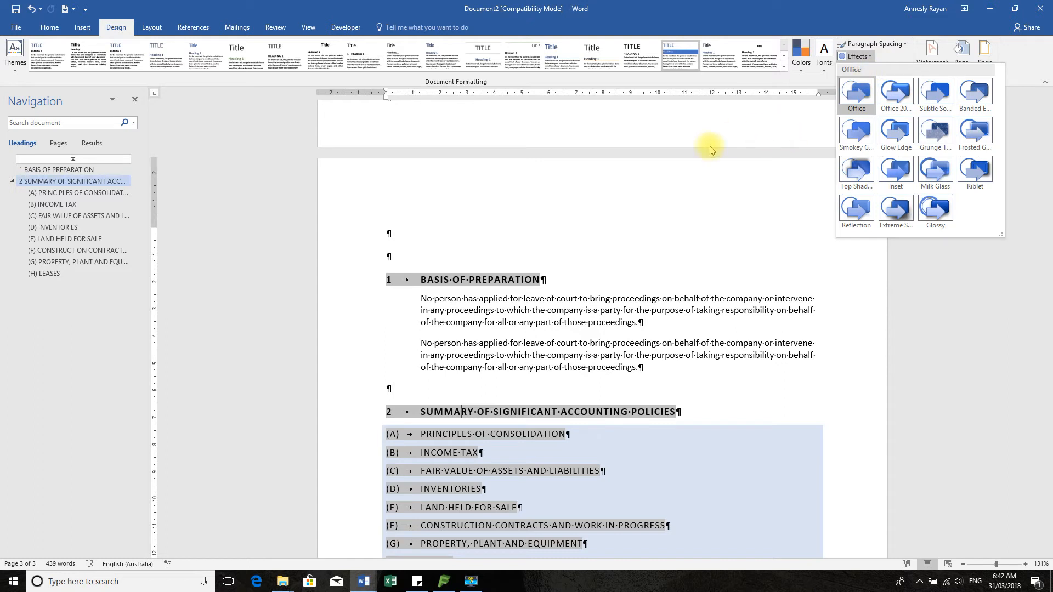
pyautogui.click(784, 126)
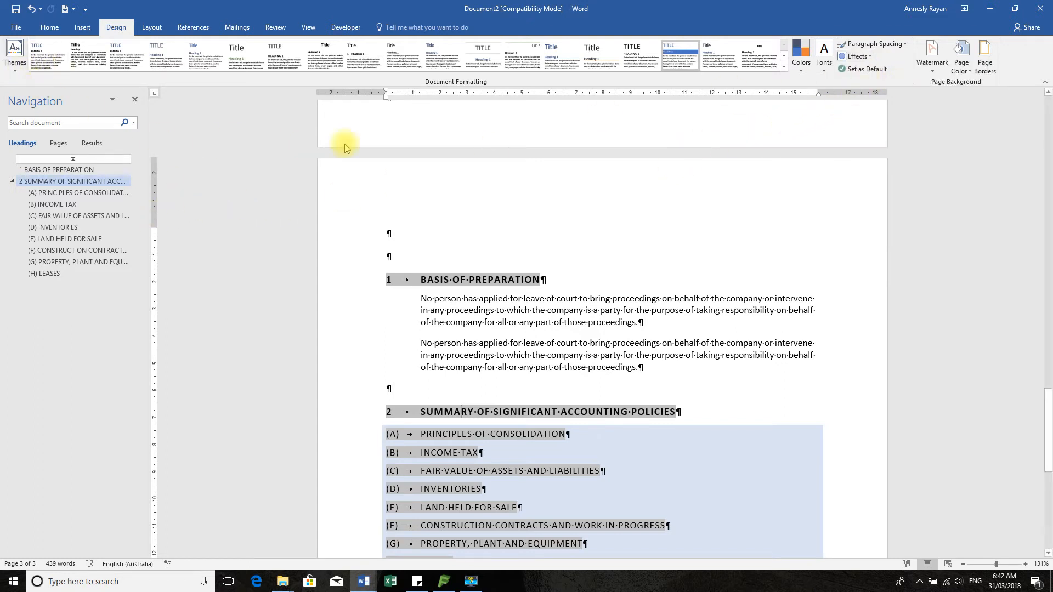
# Apply the EasyFs theme and begin updating the CONTENTS table of contents
pyautogui.click(4, 59)
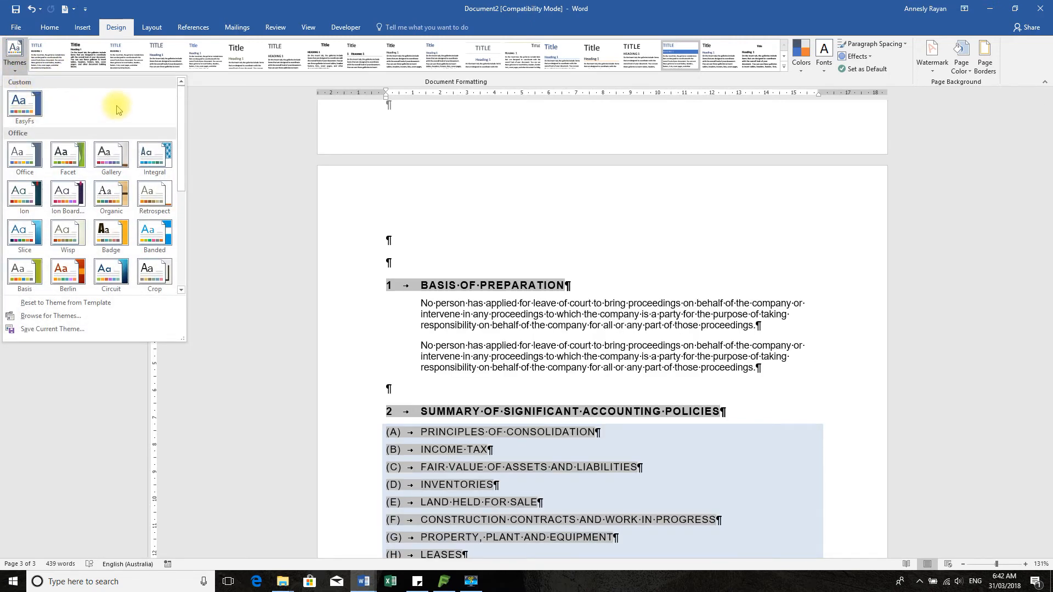
pyautogui.click(29, 113)
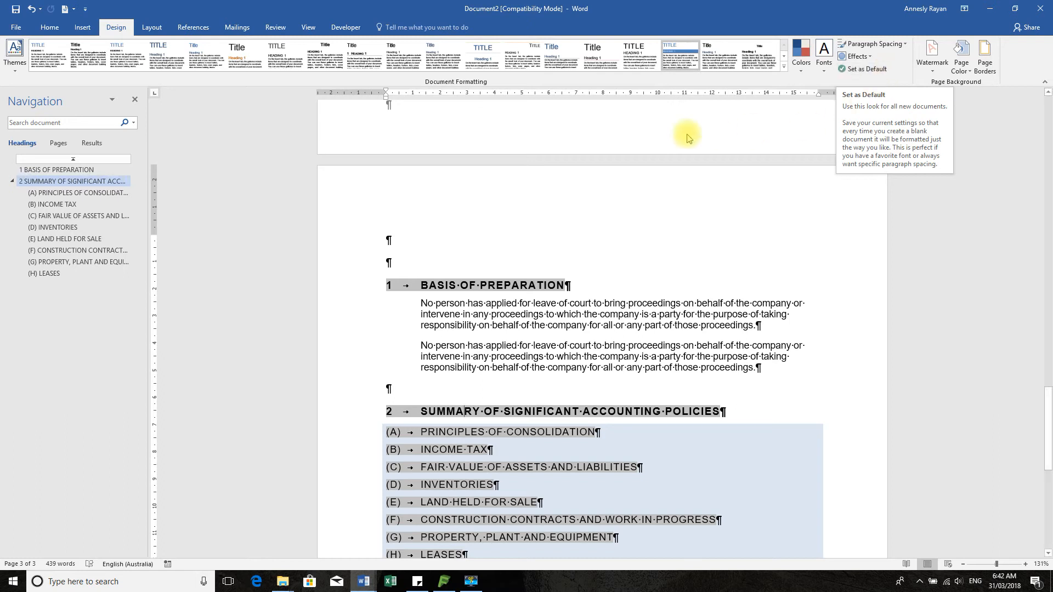
pyautogui.click(859, 163)
pyautogui.scroll(15, 942, 154)
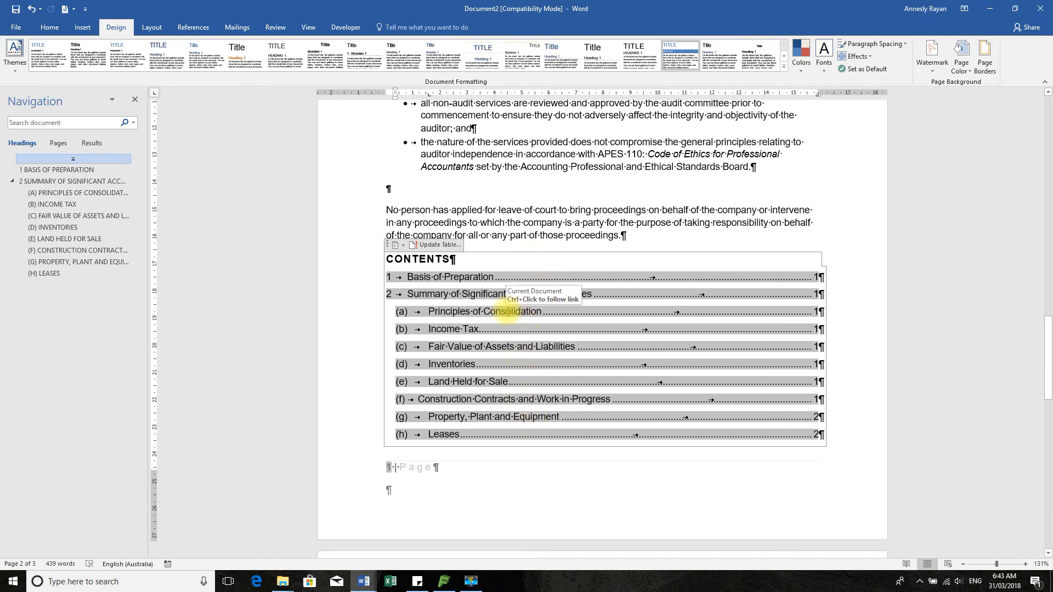
pyautogui.click(439, 247)
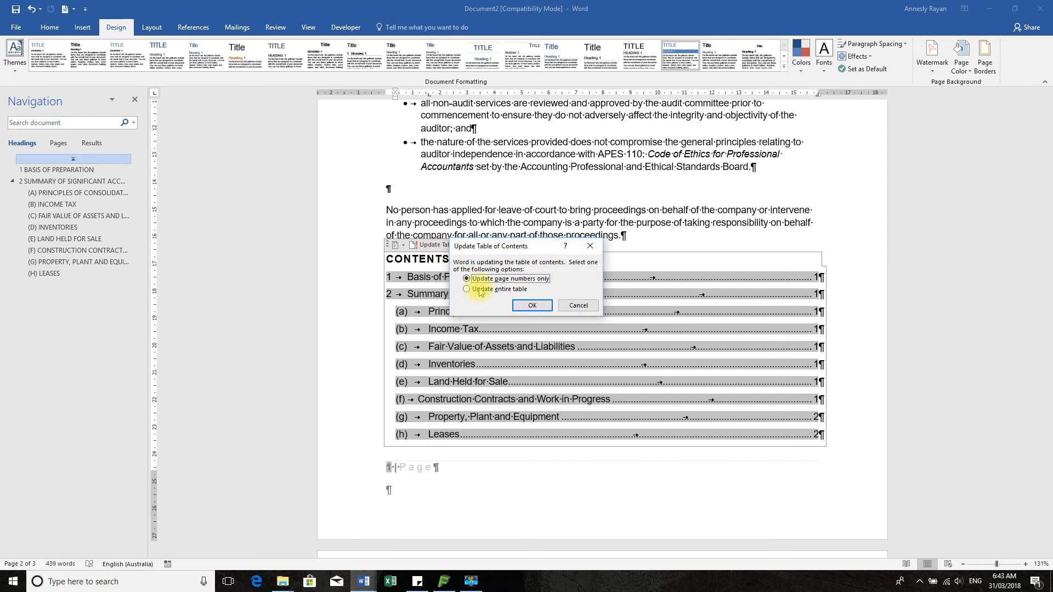